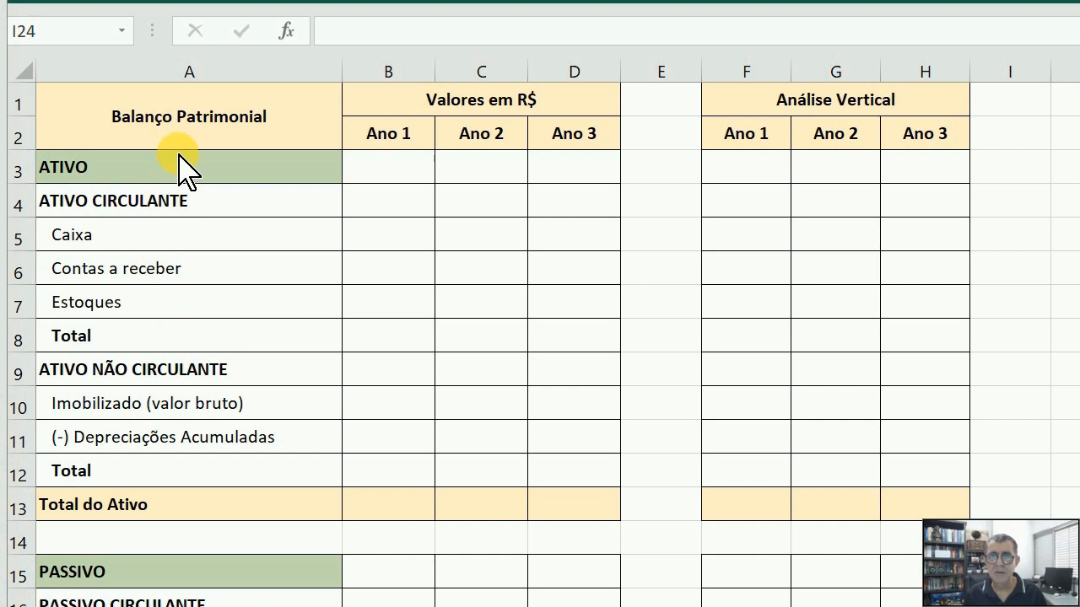
- Fill in the Ano 1 current assets: Caixa 1000, Contas a receber 4500 and Estoques 1500 in B5:B7
click(387, 240)
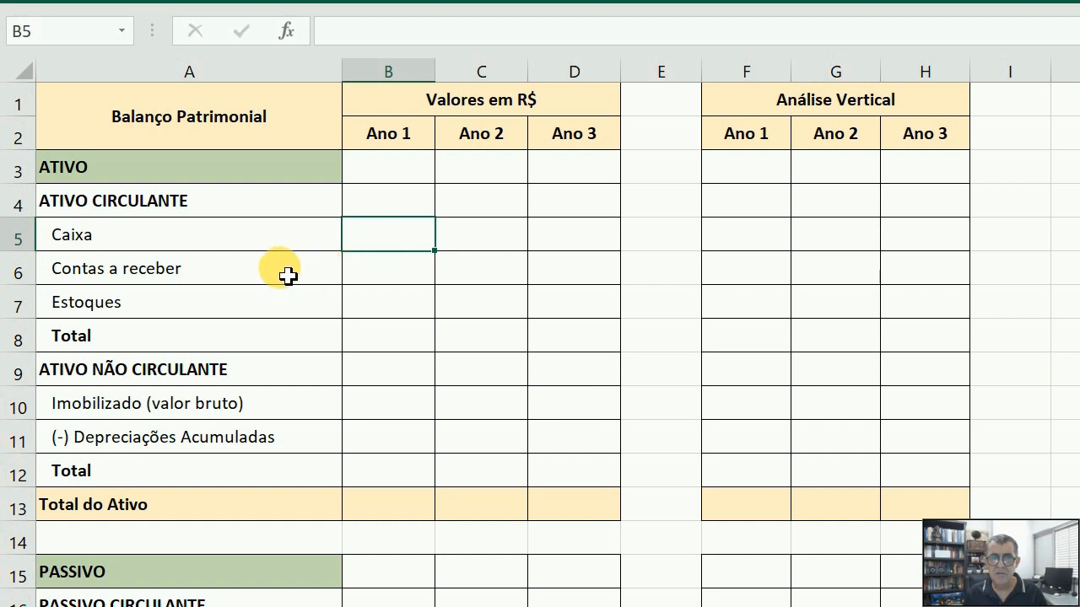
text(1000)
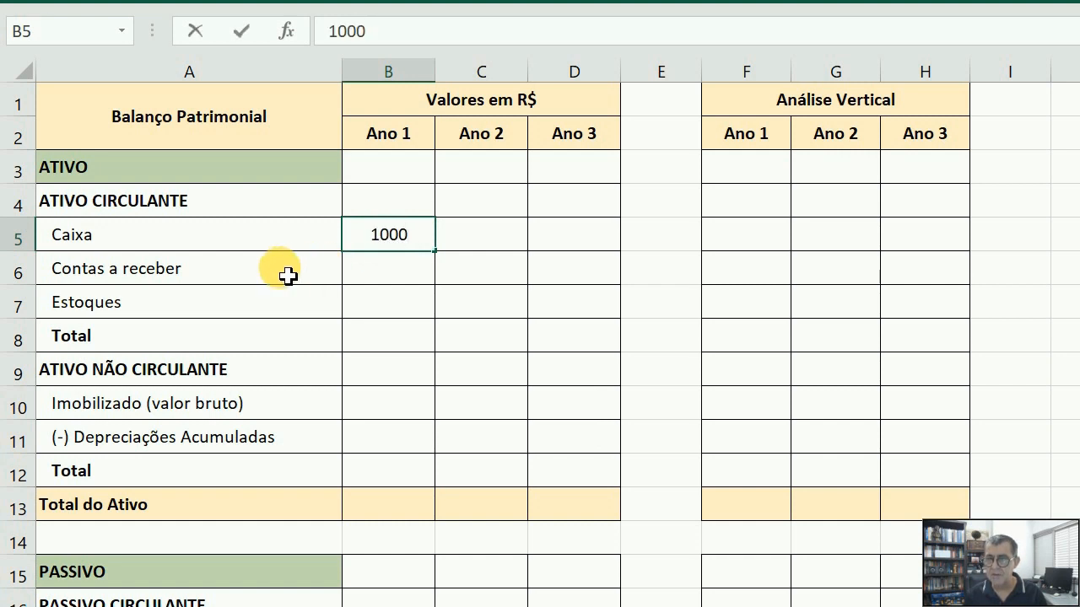
key(Return)
key(Up)
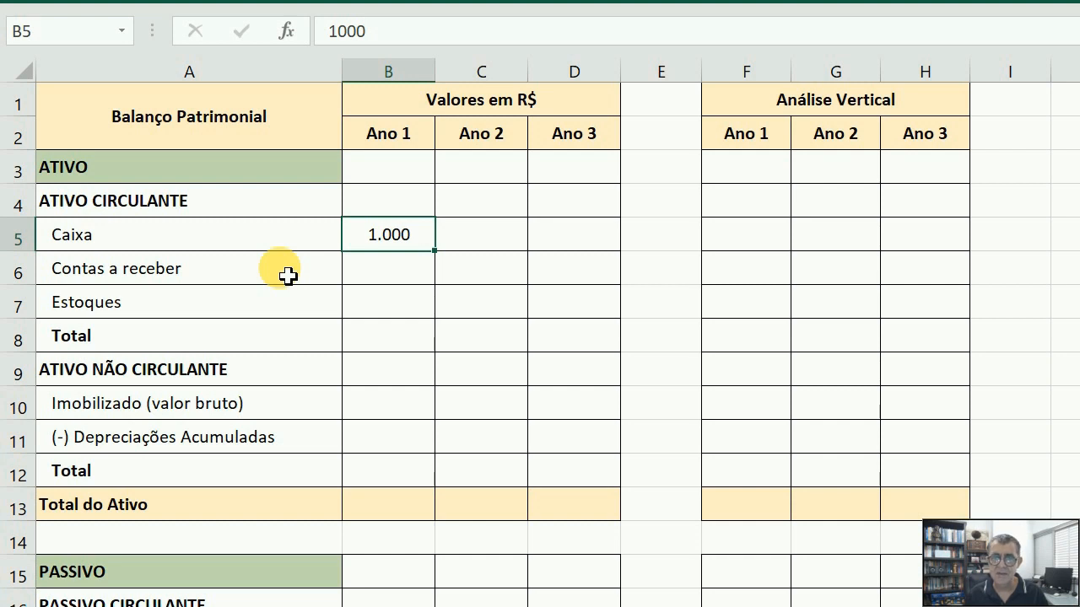
key(Return)
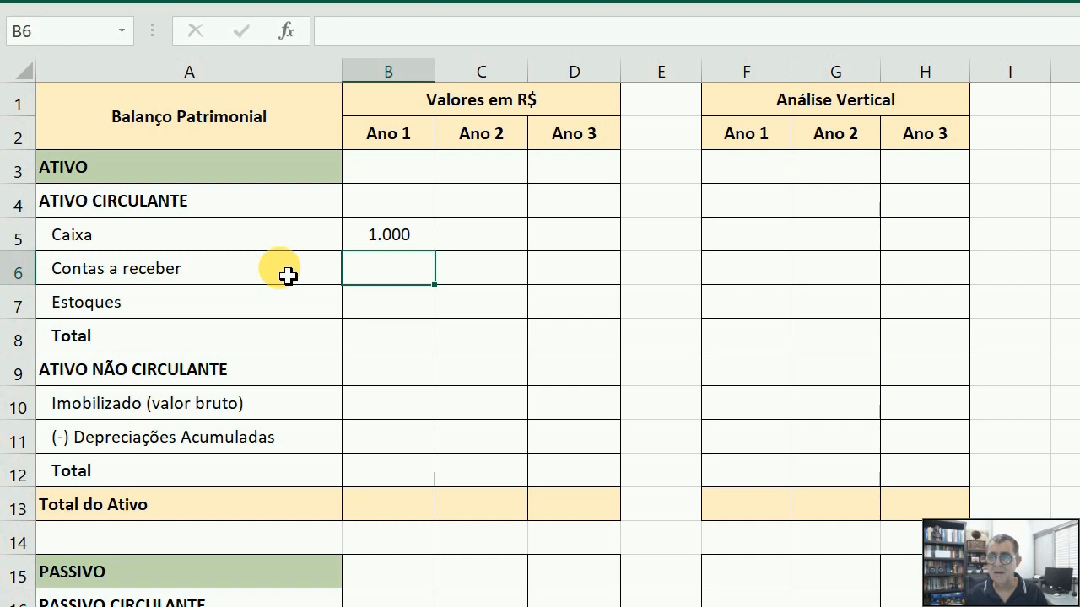
text(4500)
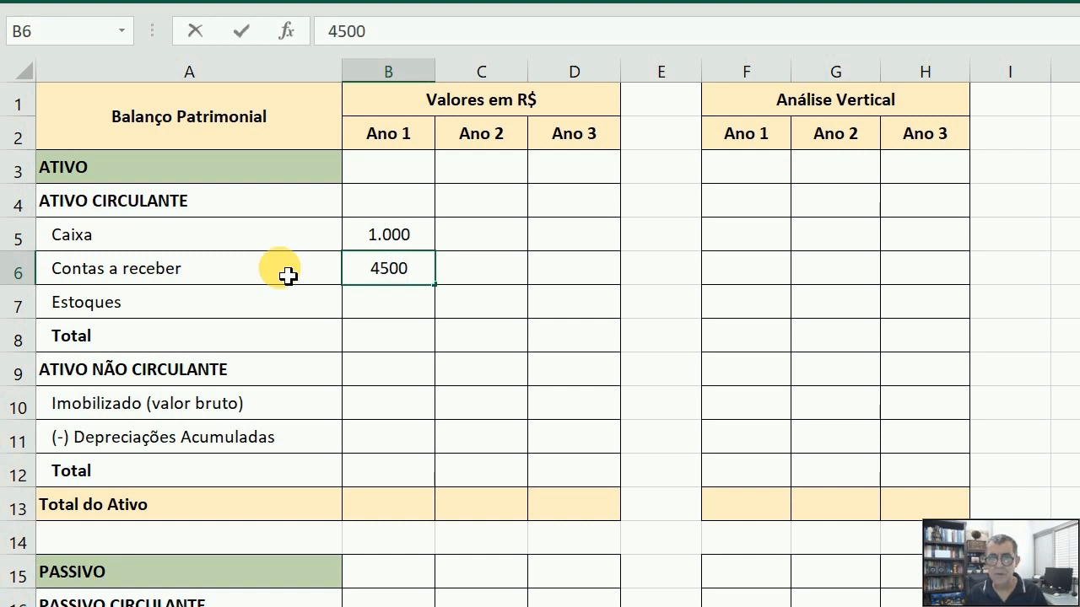
key(Return)
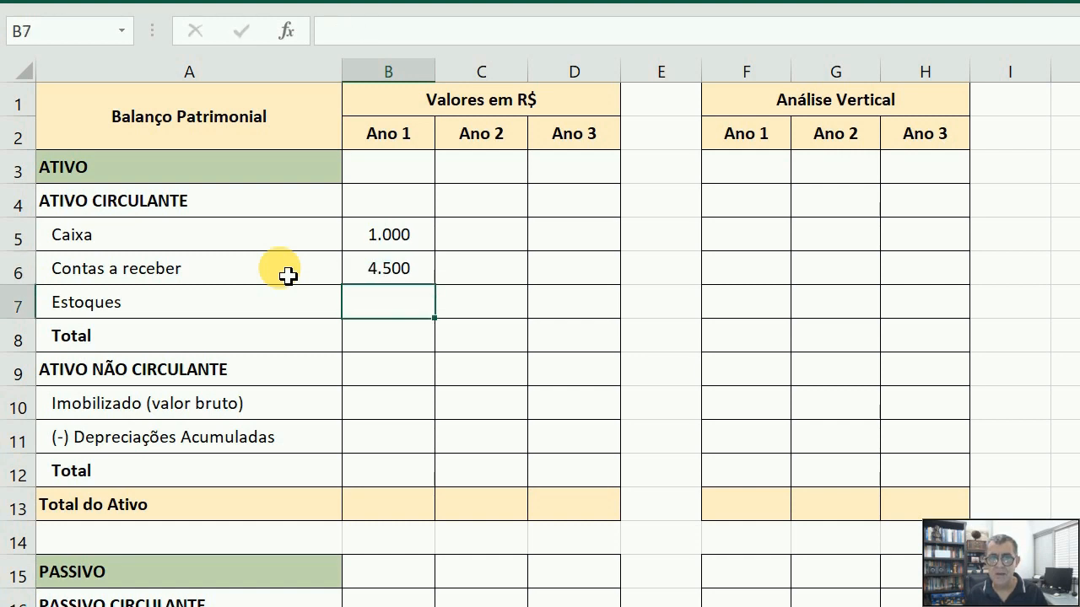
text(1)
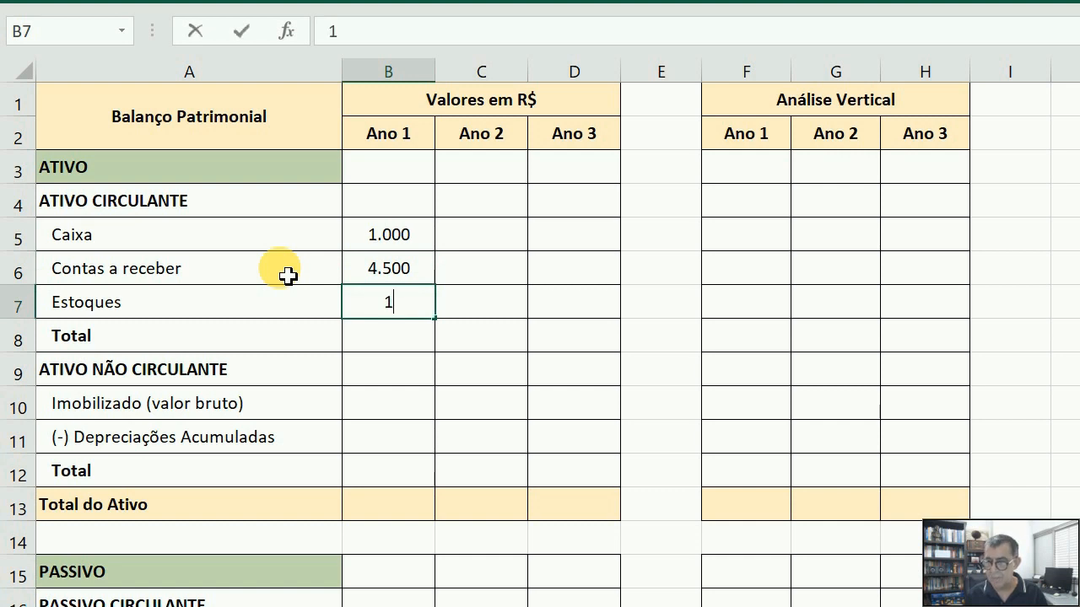
text(.500)
key(Return)
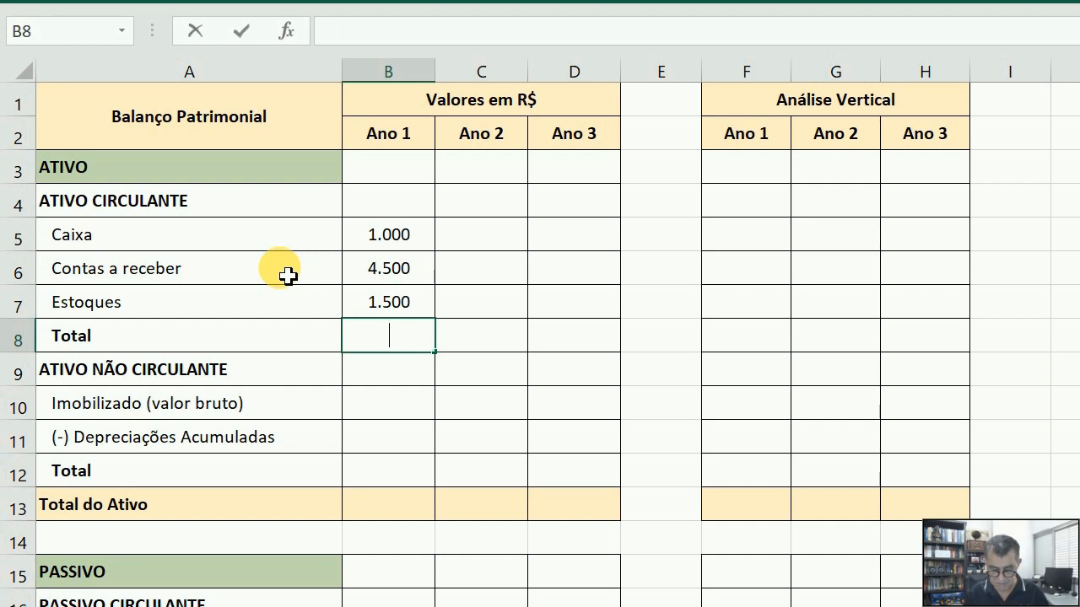
- Total the Ano 1 ATIVO CIRCULANTE items in B8 with =SOMA(B5:B7)
text(=soma)
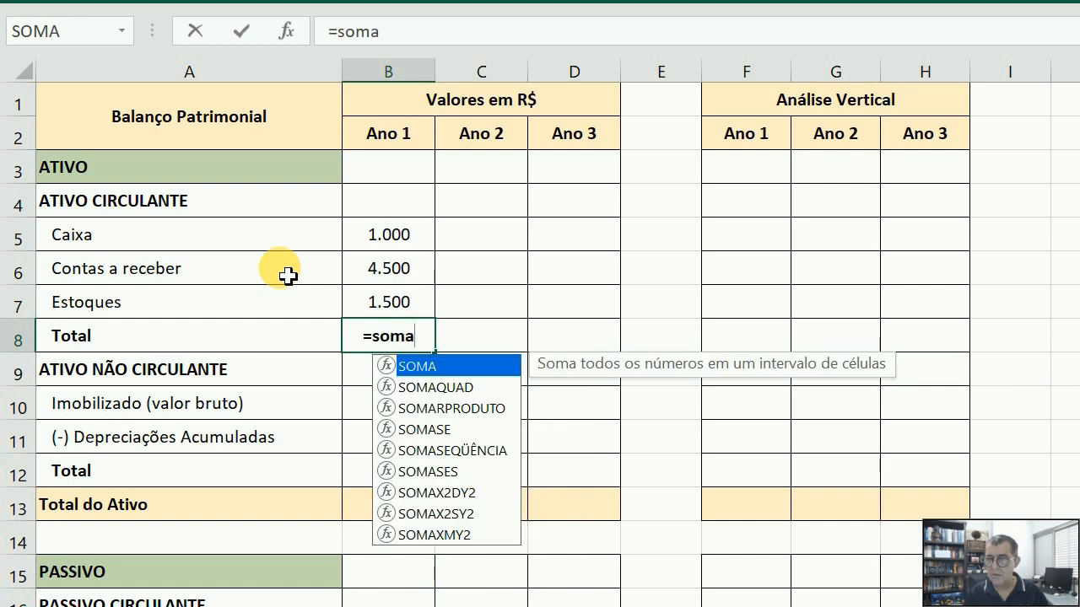
text(()
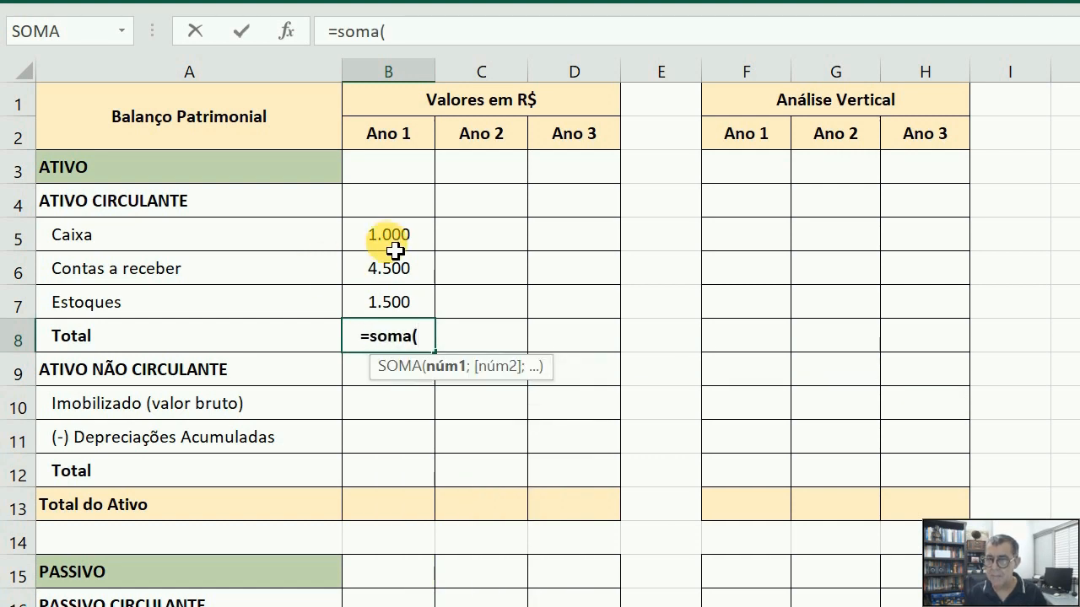
drag(390, 245, 397, 296)
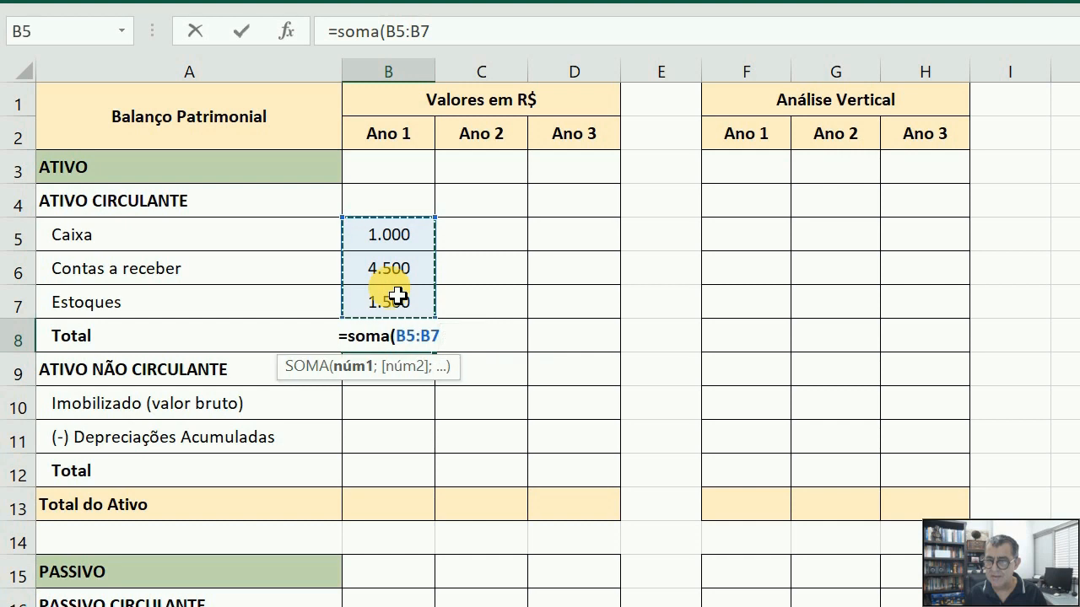
text())
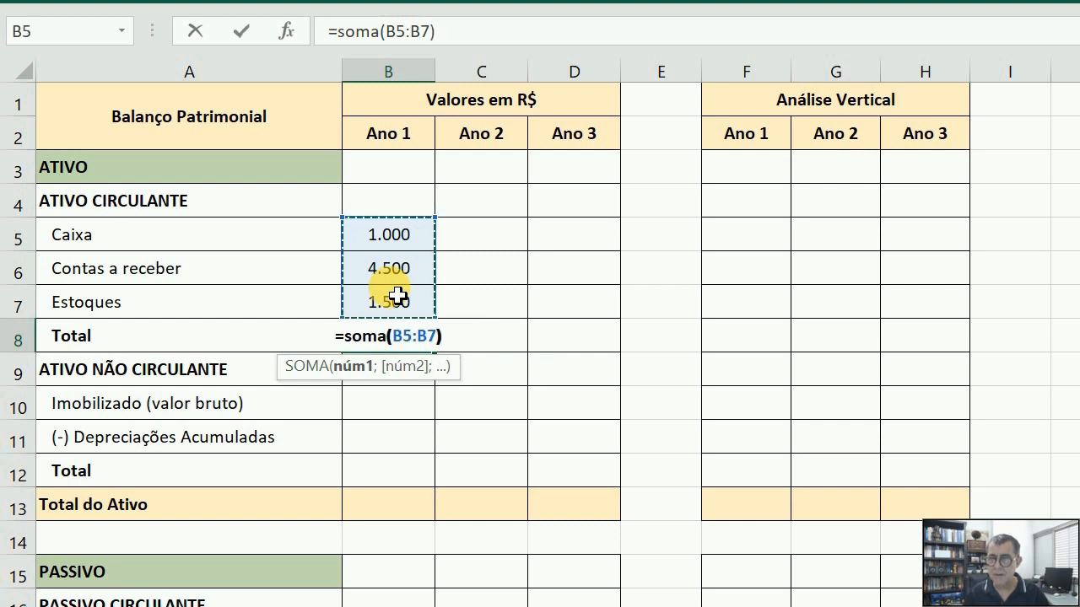
key(Return)
key(Up)
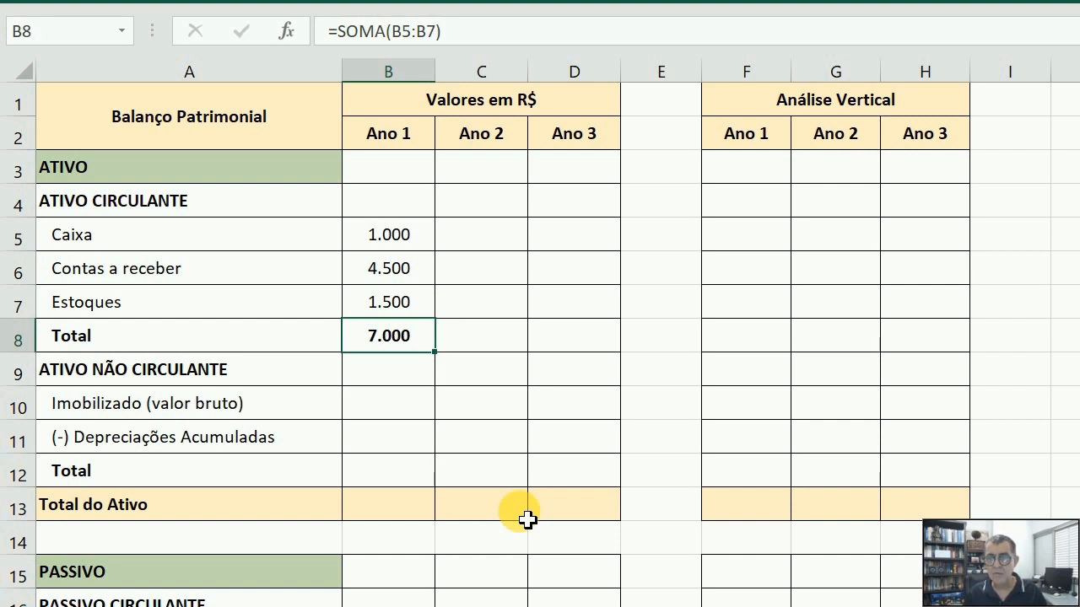
- Enter the Ano 1 non-current assets: Imobilizado 4000 in B10 and Depreciações Acumuladas -1000 in B11
key(Down)
key(Down)
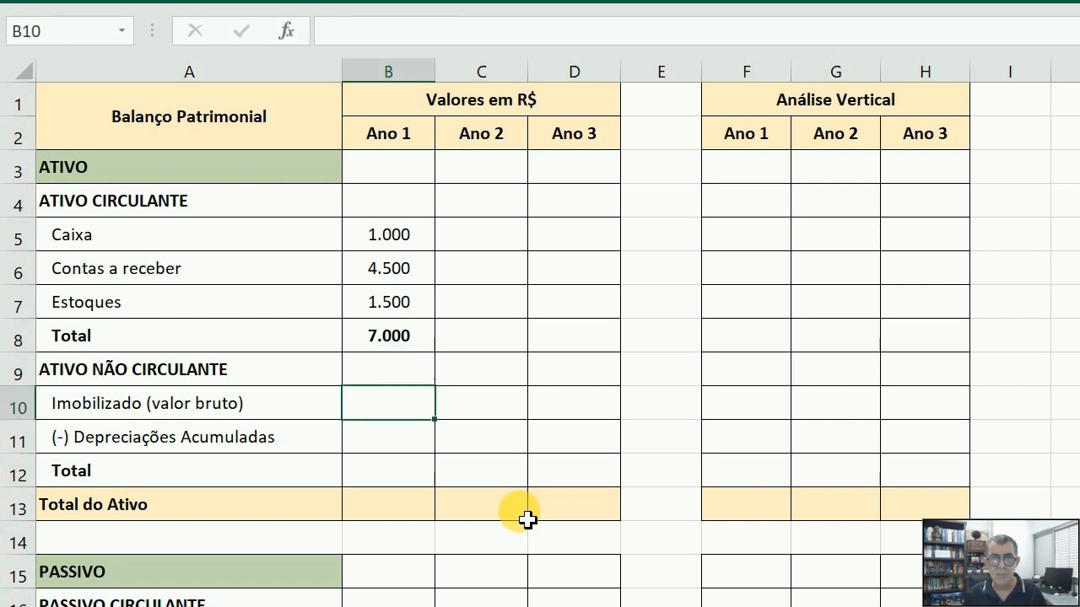
text(4.00)
text(000)
key(Return)
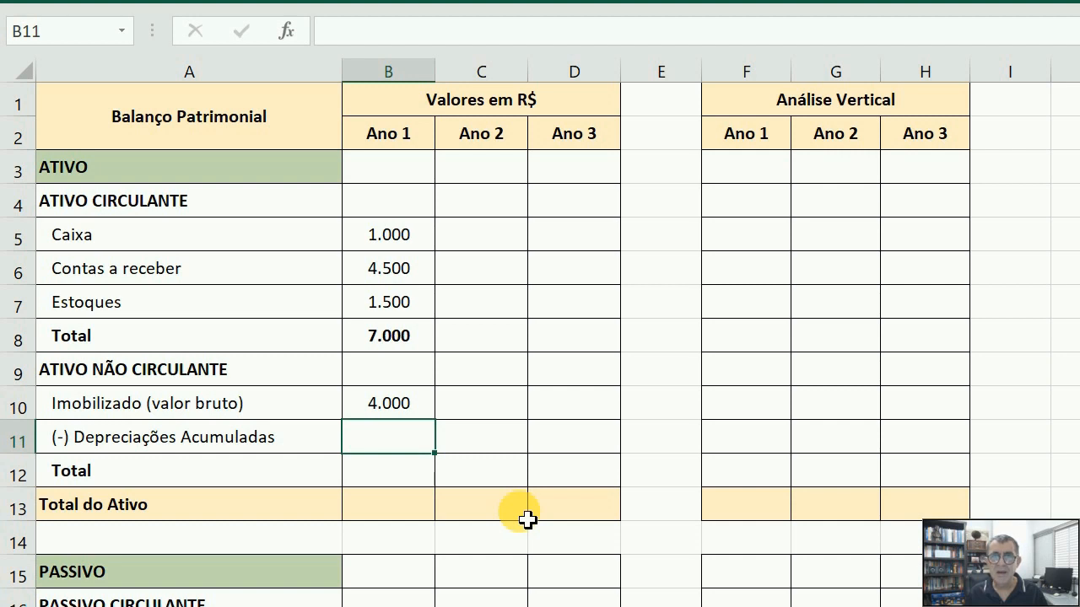
text(-)
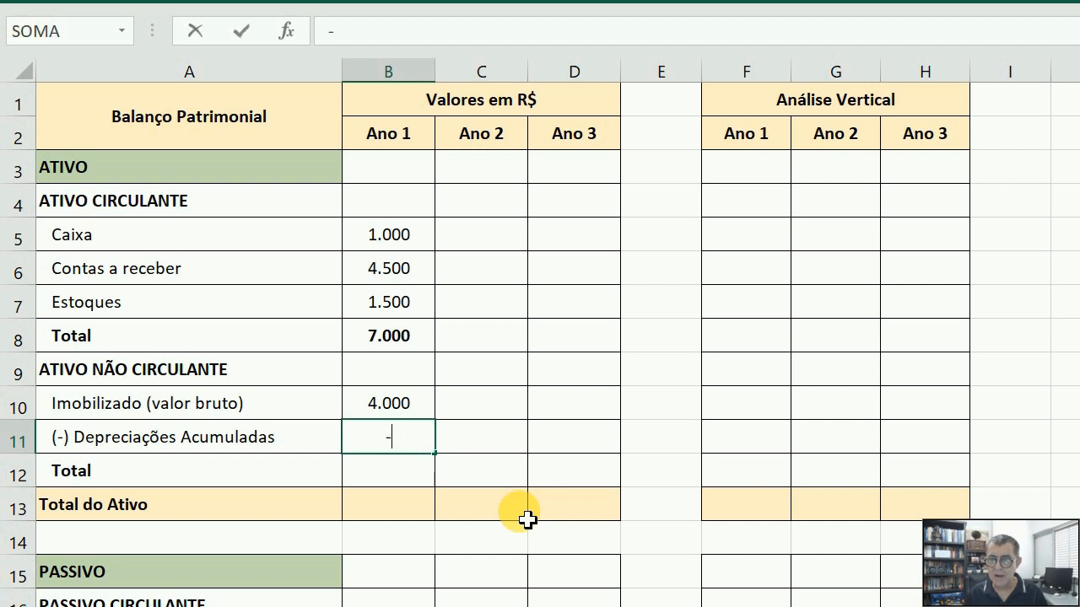
text(1000)
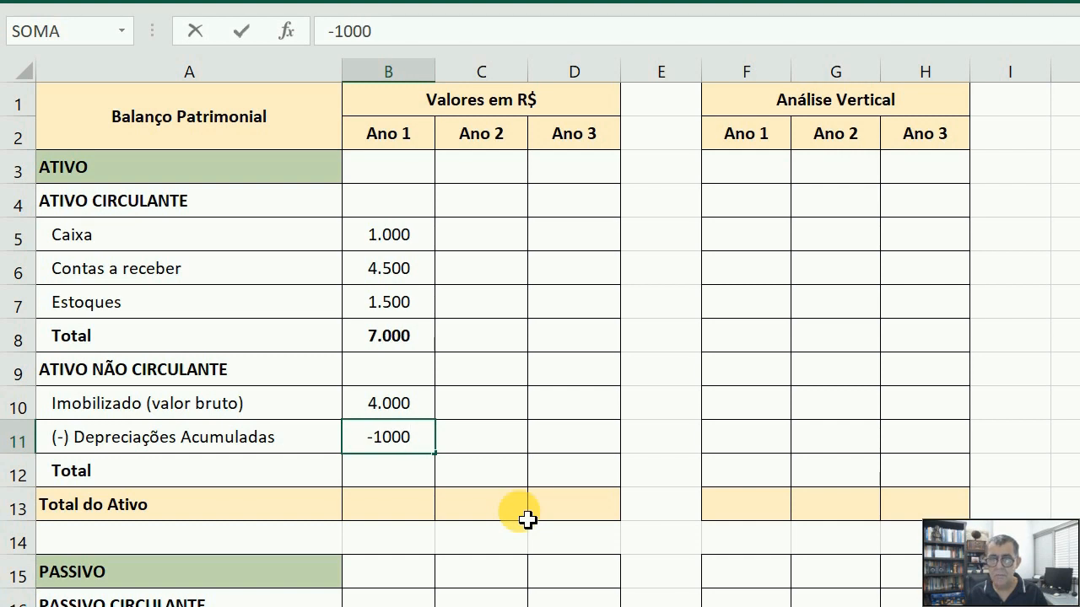
key(Return)
key(Up)
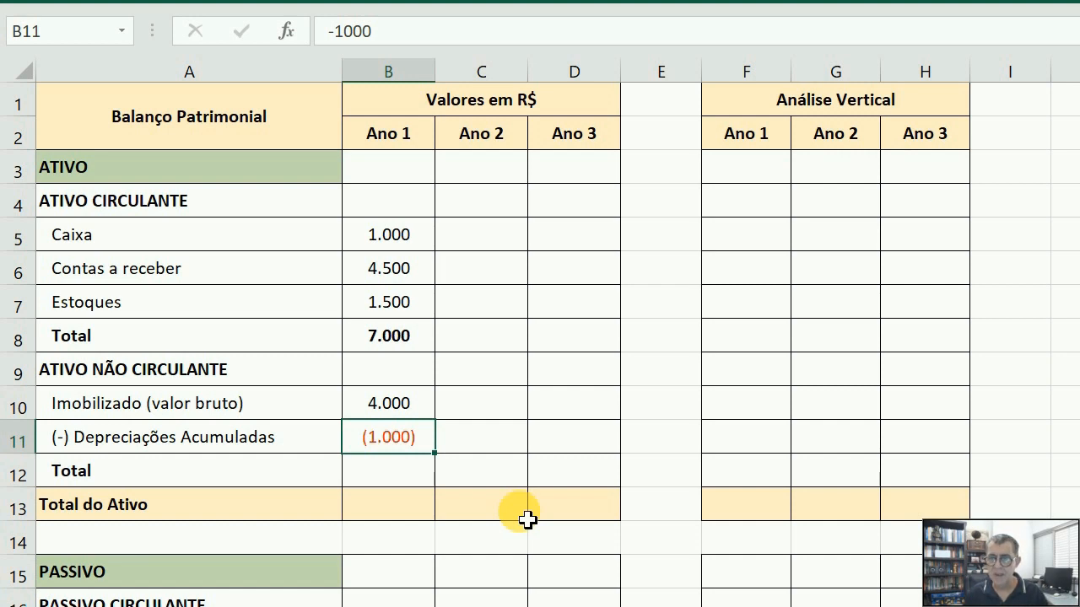
- Total the Ano 1 ATIVO NÃO CIRCULANTE items in B12 with =SOMA(B10:B11)
key(Return)
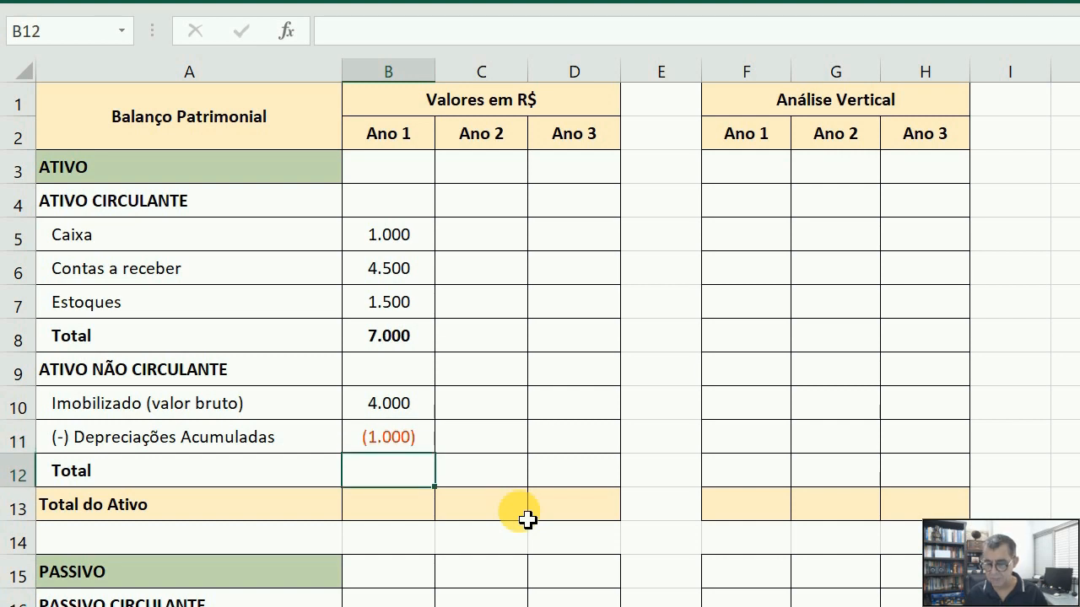
text(=soma)
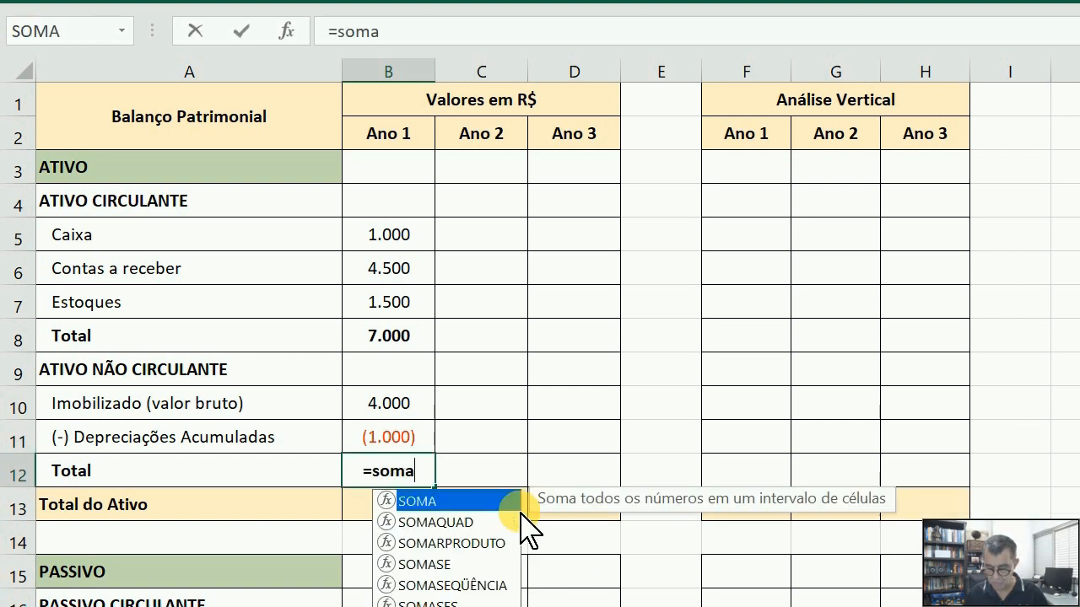
text(()
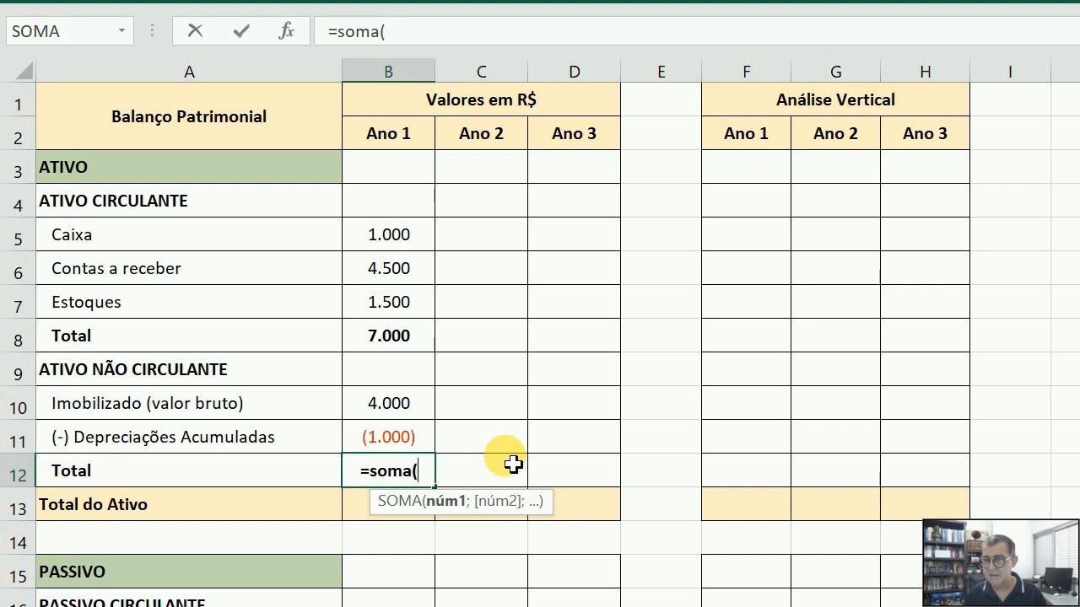
drag(405, 411, 405, 433)
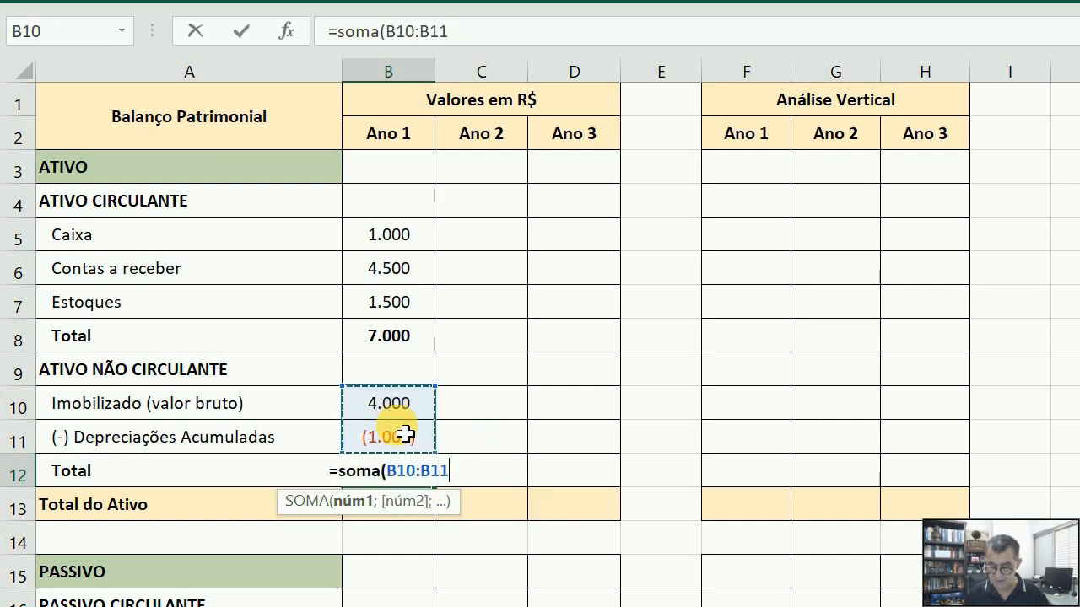
text())
key(Return)
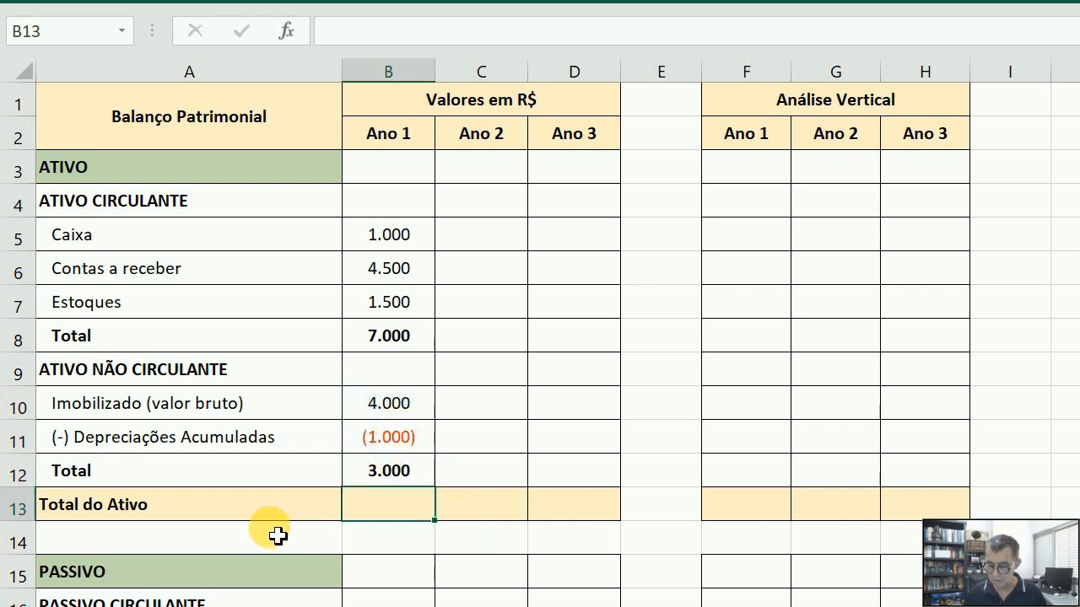
- Calculate the Ano 1 Total do Ativo in B13 with =B8+B12
text(=)
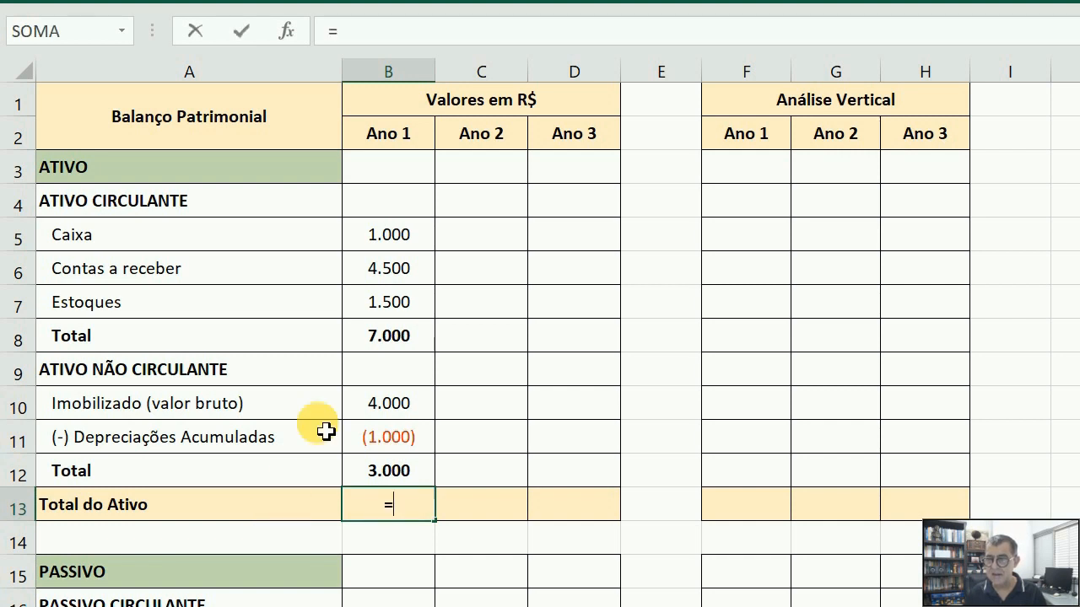
click(384, 346)
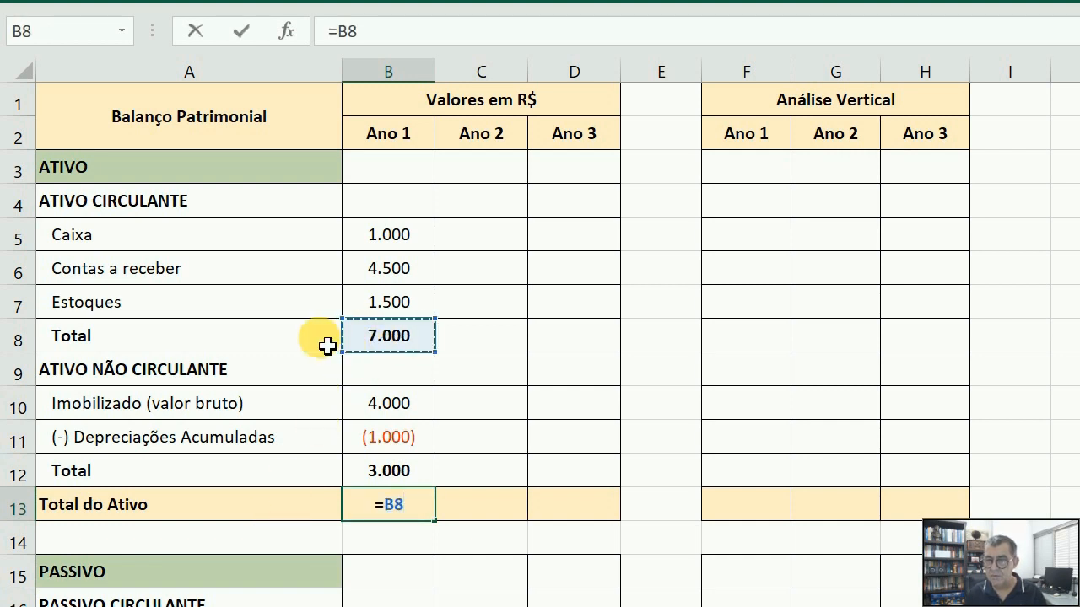
text(+)
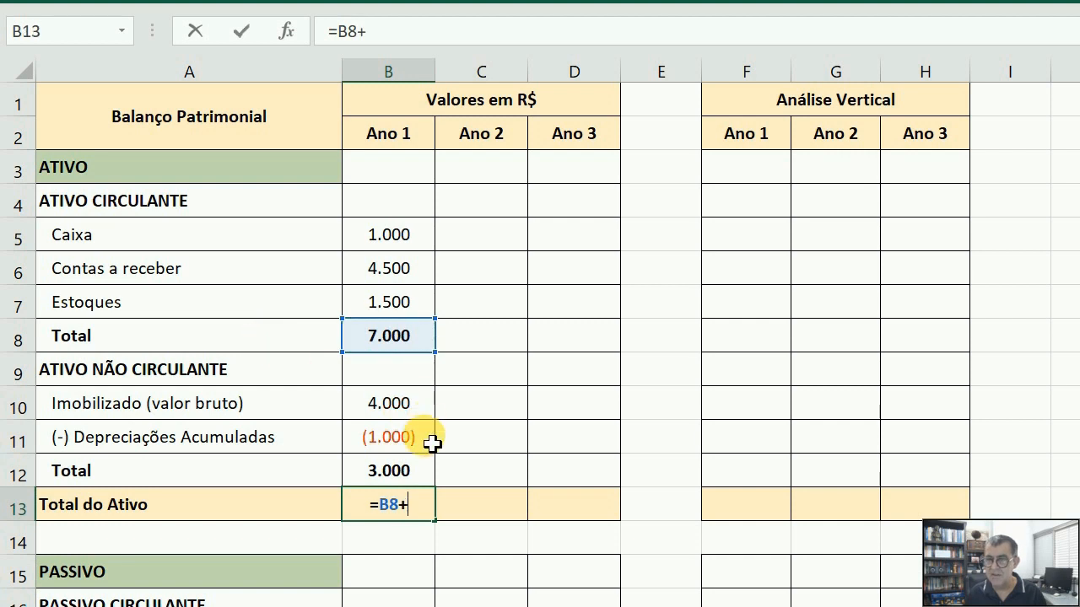
click(392, 470)
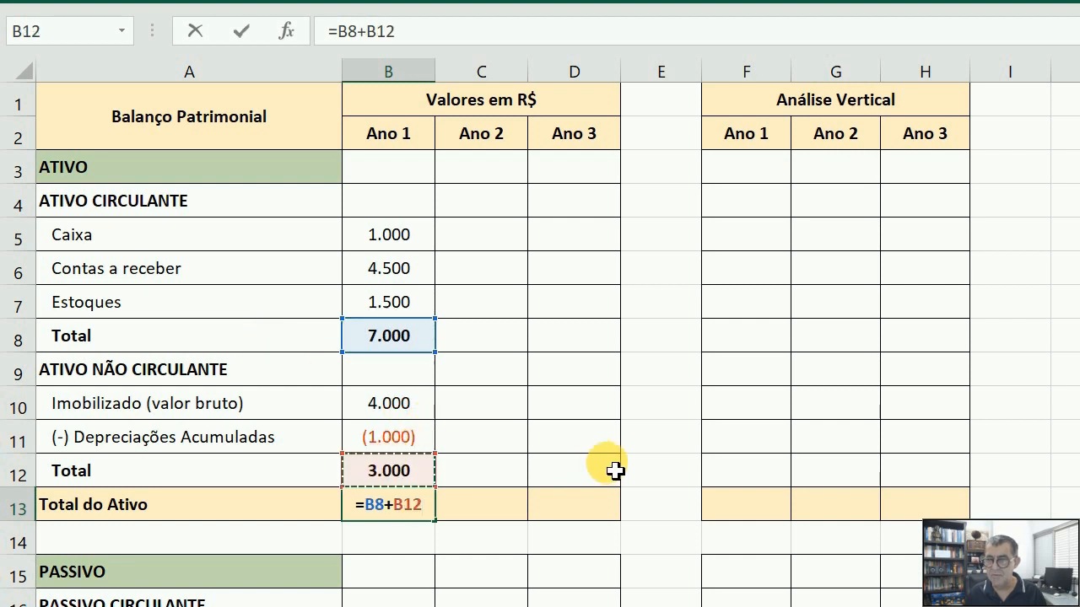
key(Return)
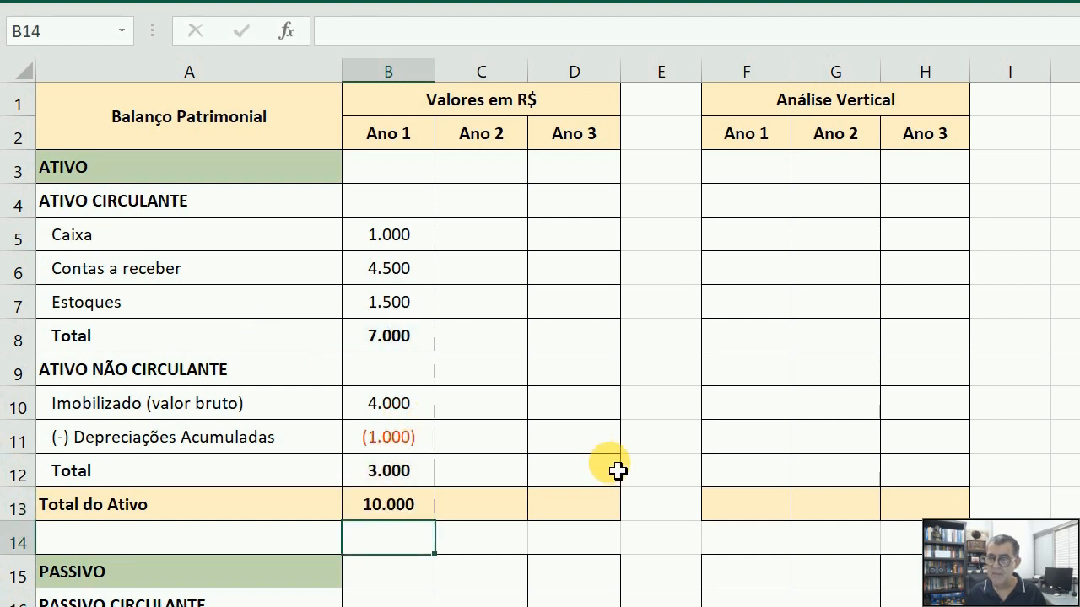
key(Up)
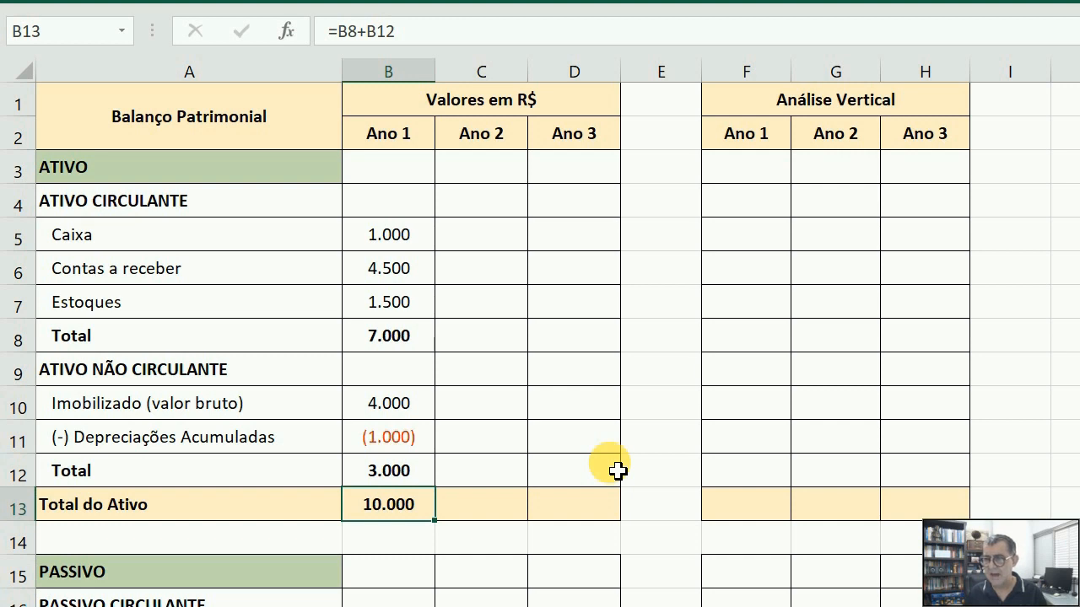
- Fill in the Ano 2 current assets: Caixa 4200, Contas a receber 9500 and Estoques 3500 in C5:C7
key(Right)
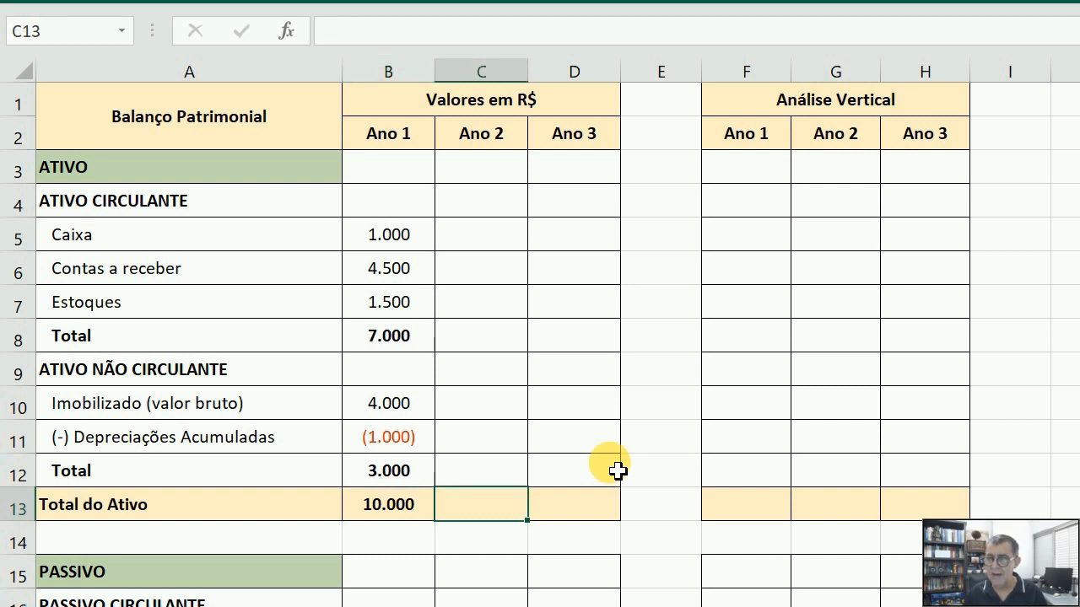
key(Up)
key(Up)
key(Up)
key(Up)
key(Up)
key(Up)
key(Up)
key(Up)
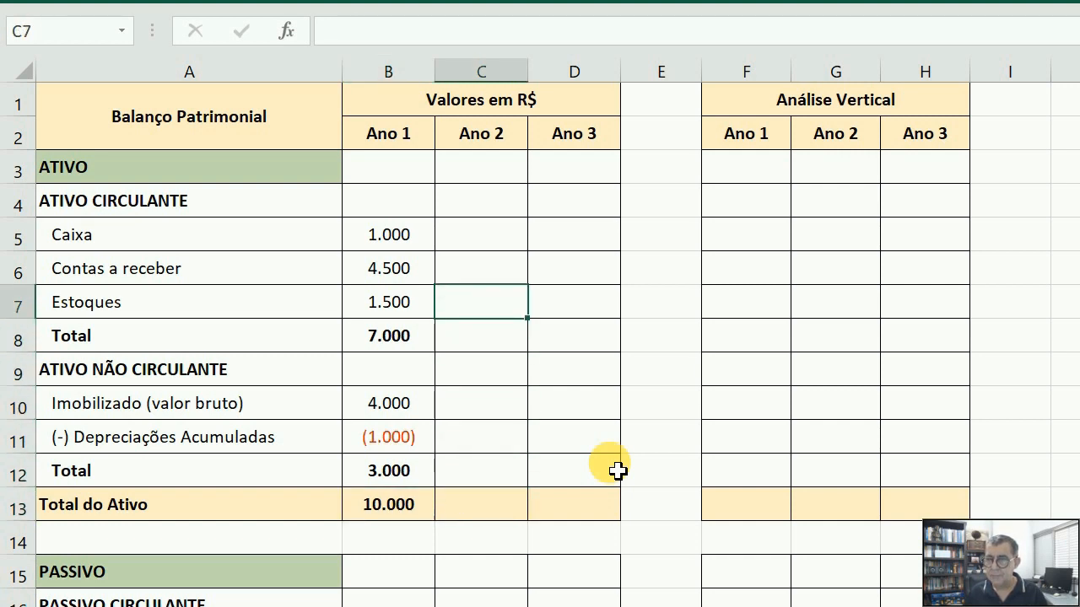
key(Up)
key(Down)
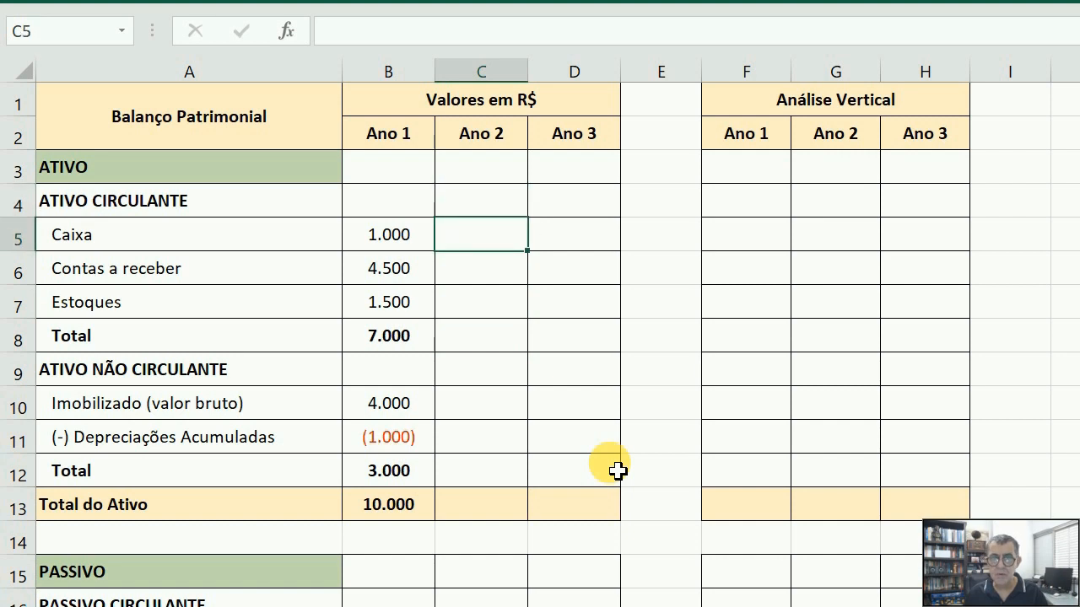
text(4200)
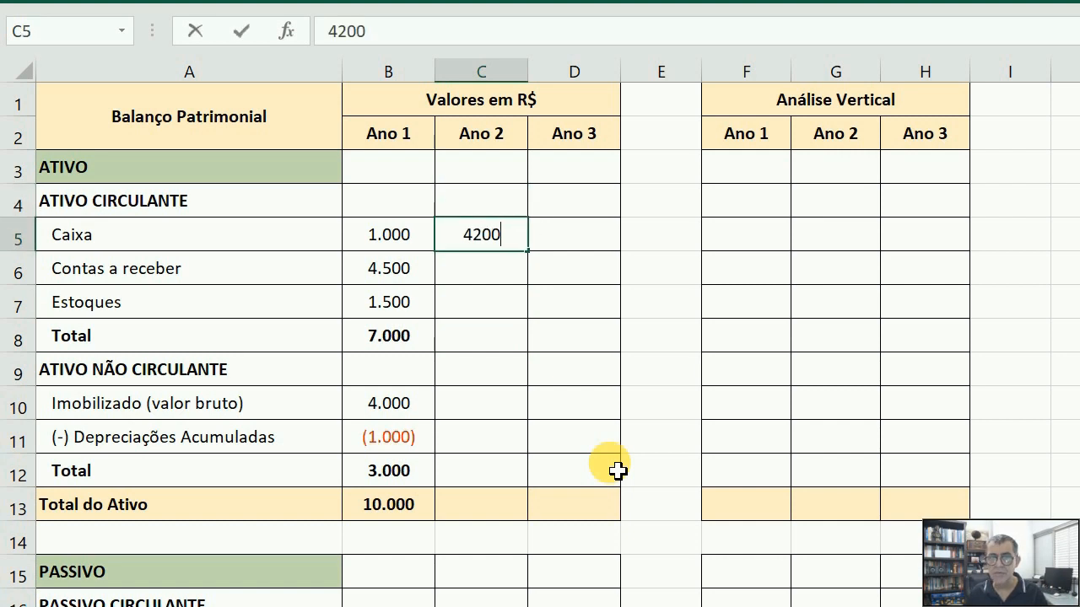
key(Return)
text(9500)
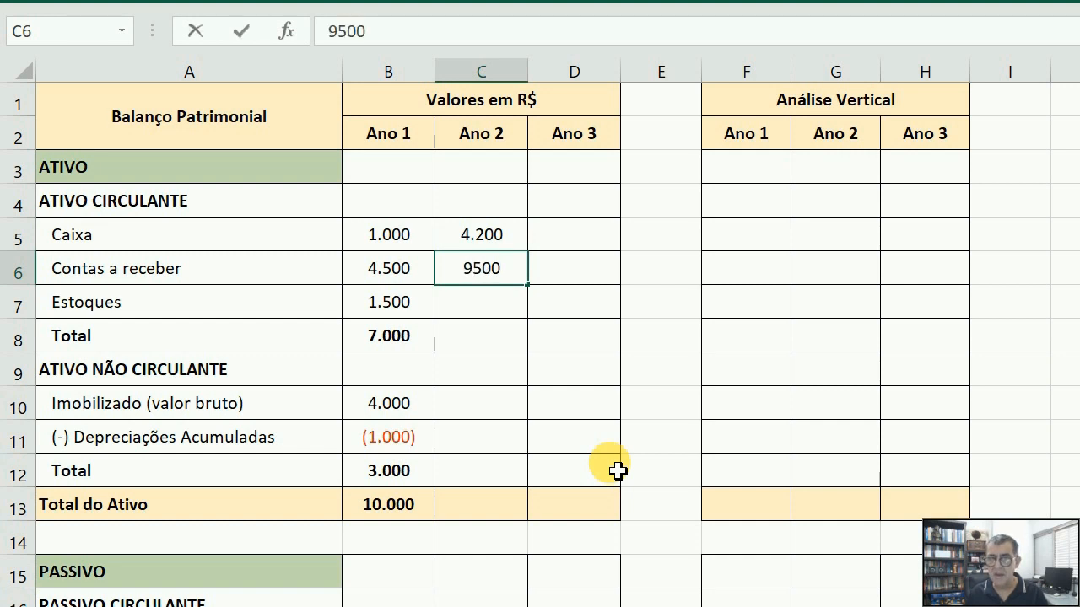
key(Return)
text(3500)
key(Return)
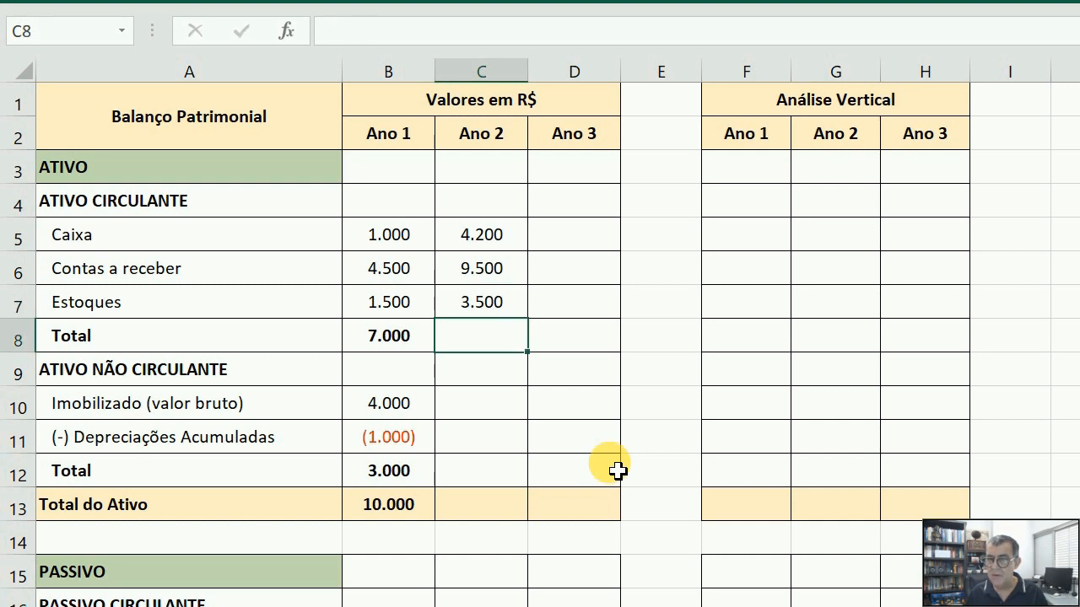
- Copy the Ano 1 ATIVO CIRCULANTE total formula from B8 across to Ano 2 and Ano 3 in C8:D8
key(Left)
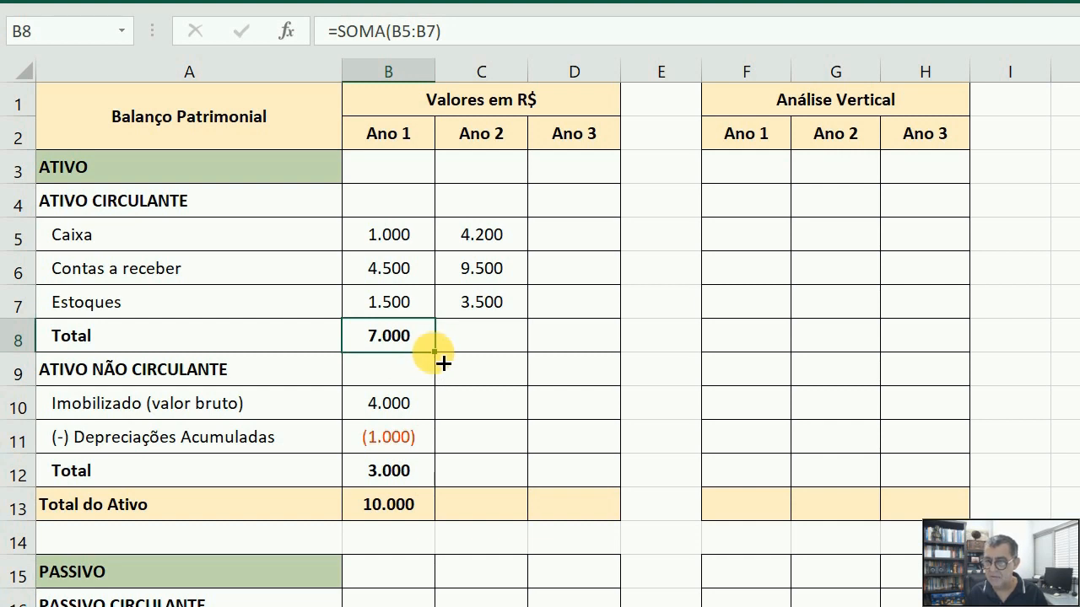
drag(443, 363, 621, 349)
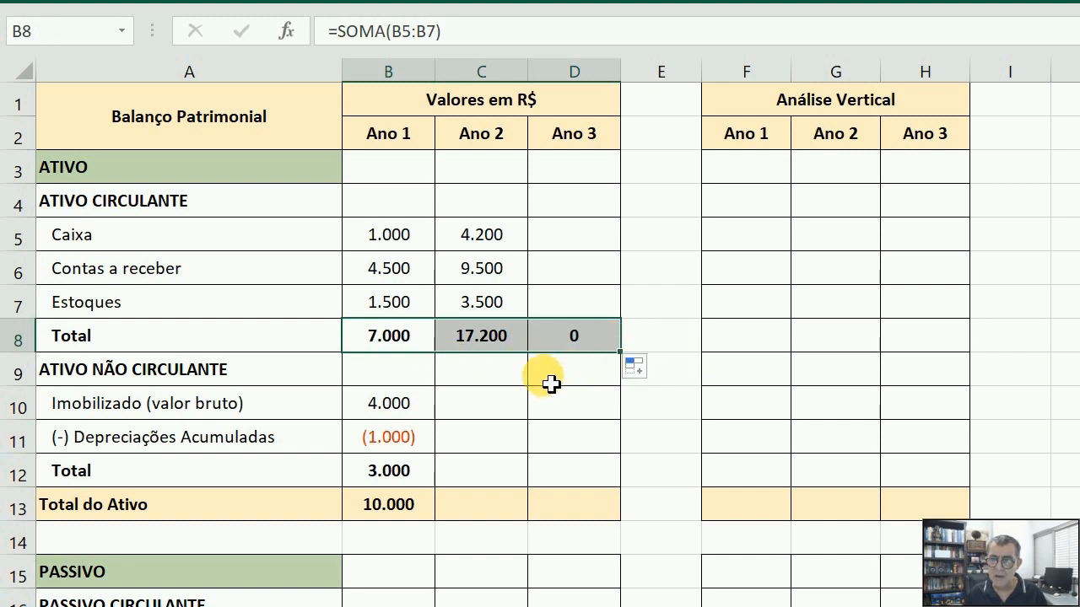
- Enter the Ano 2 non-current assets: Imobilizado 4000 in C10 and Depreciações Acumuladas -1200 in C11
click(487, 413)
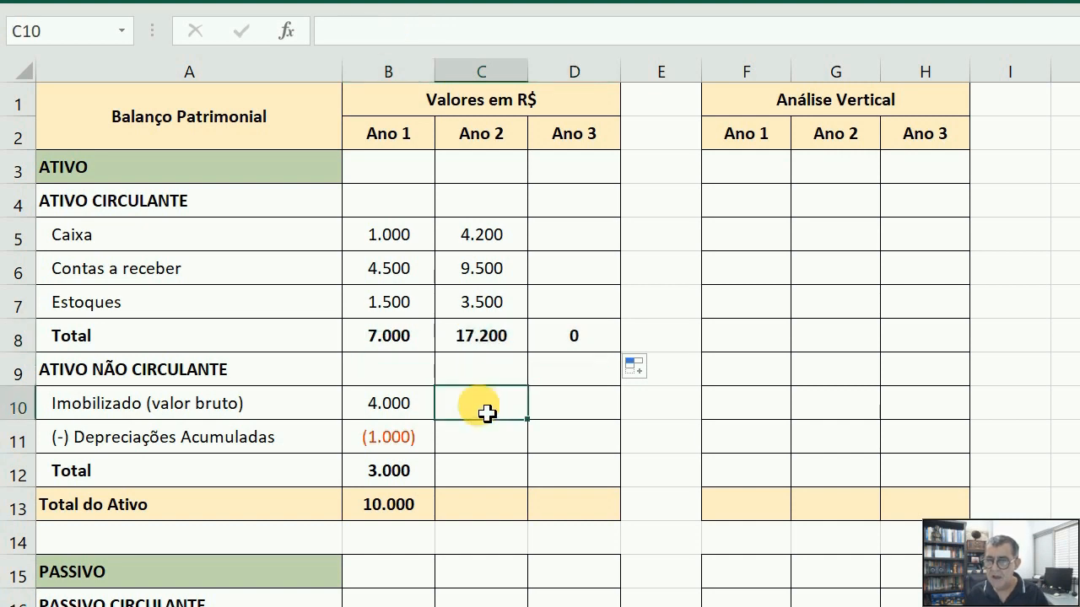
text(4000)
key(Return)
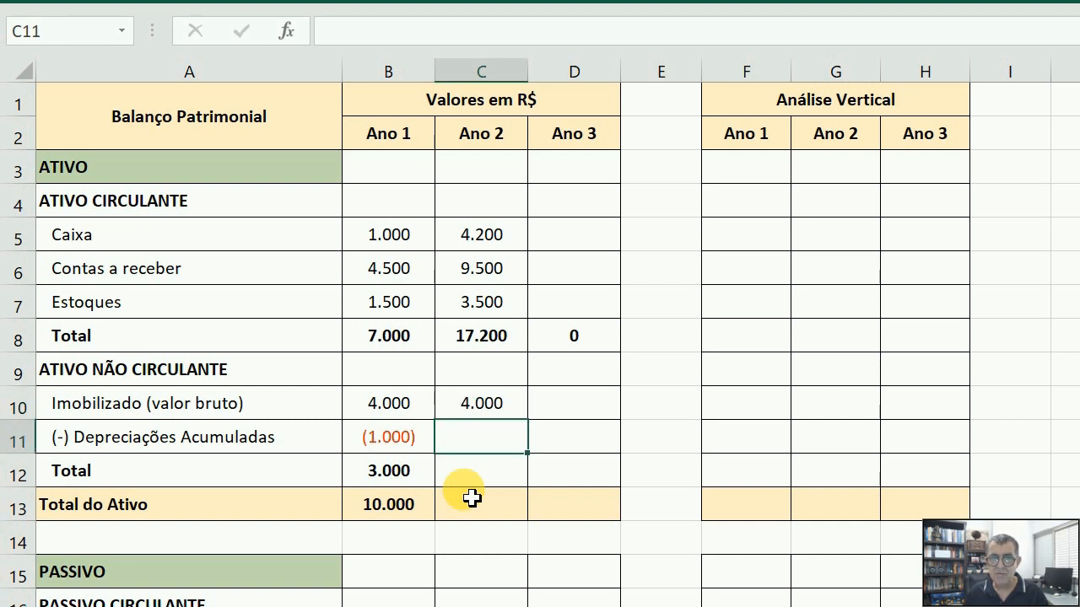
text(-1200)
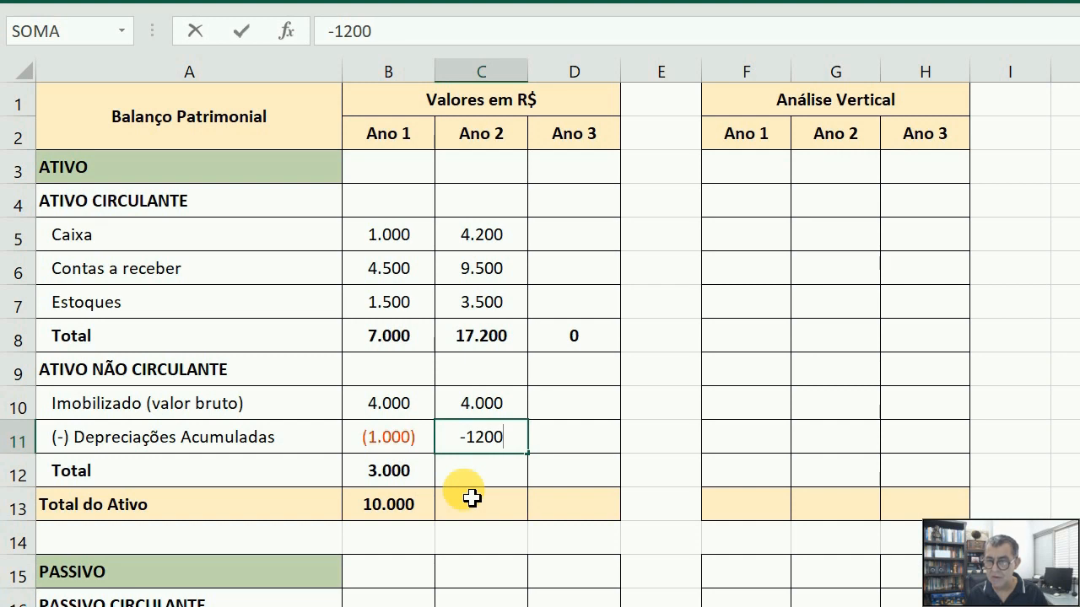
key(Return)
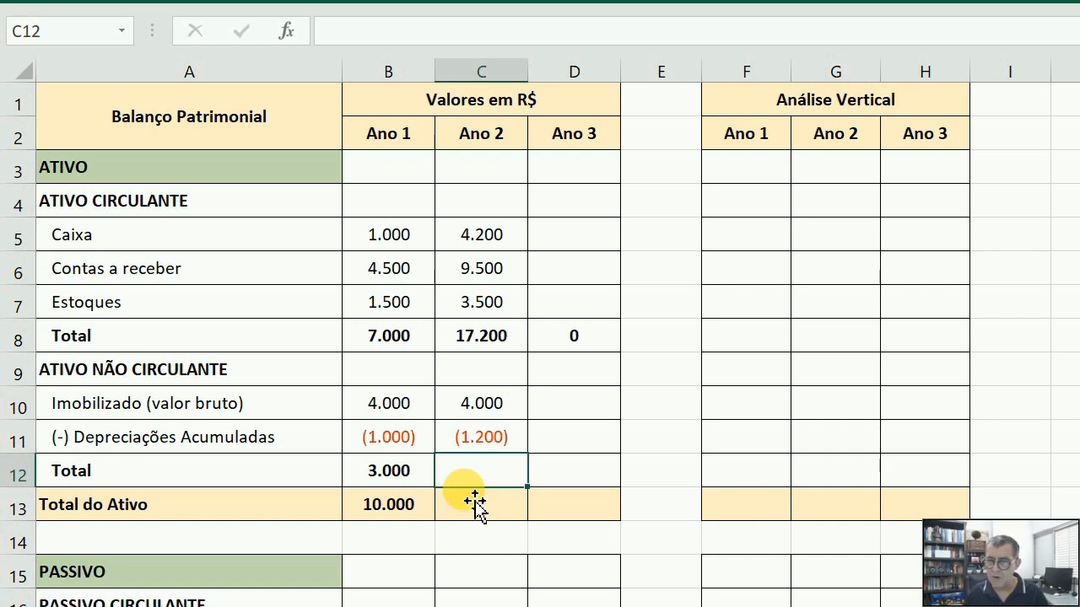
- Copy the non-current total and Total do Ativo formulas from B12:B13 across to C12:D13
click(387, 477)
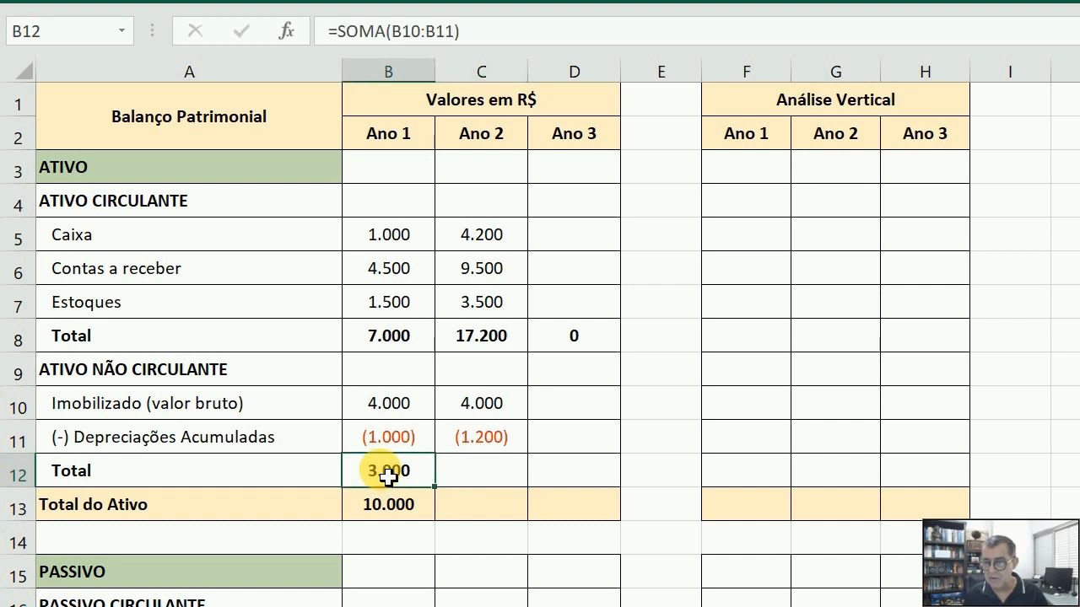
drag(381, 481, 386, 506)
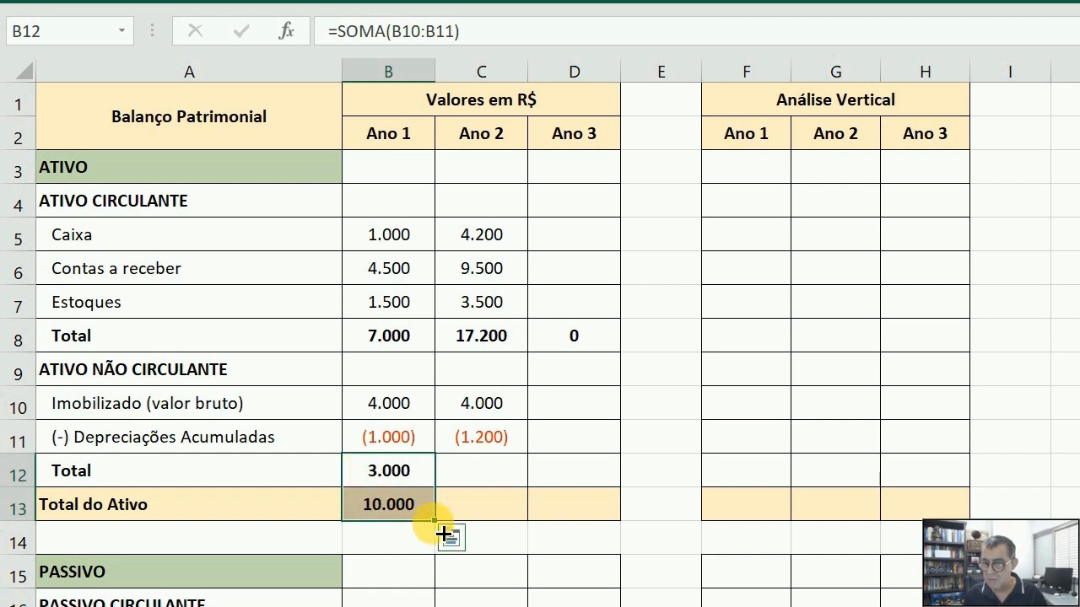
drag(442, 533, 625, 539)
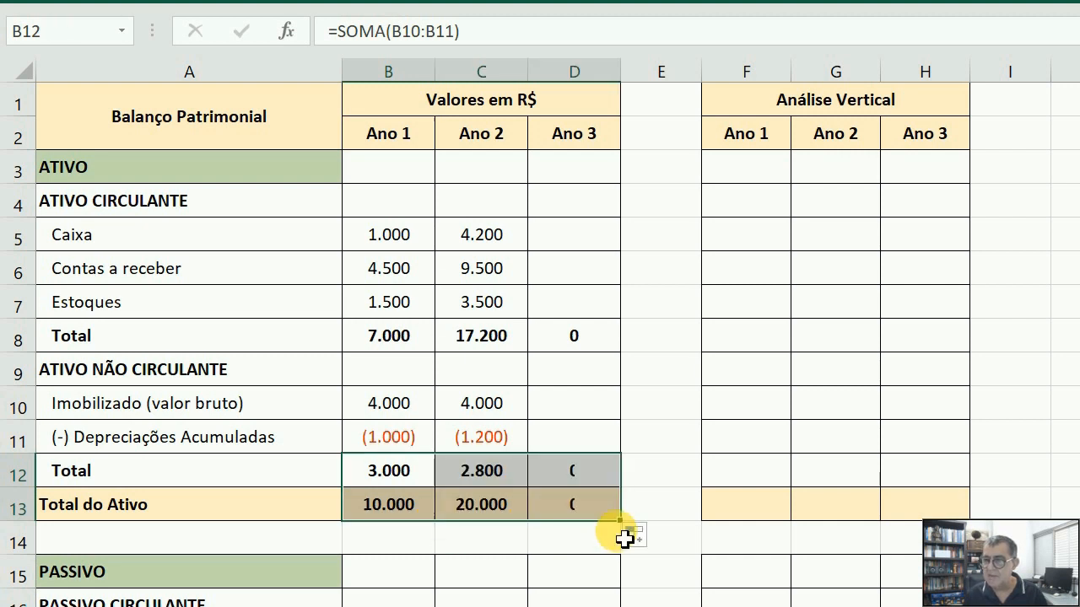
click(460, 503)
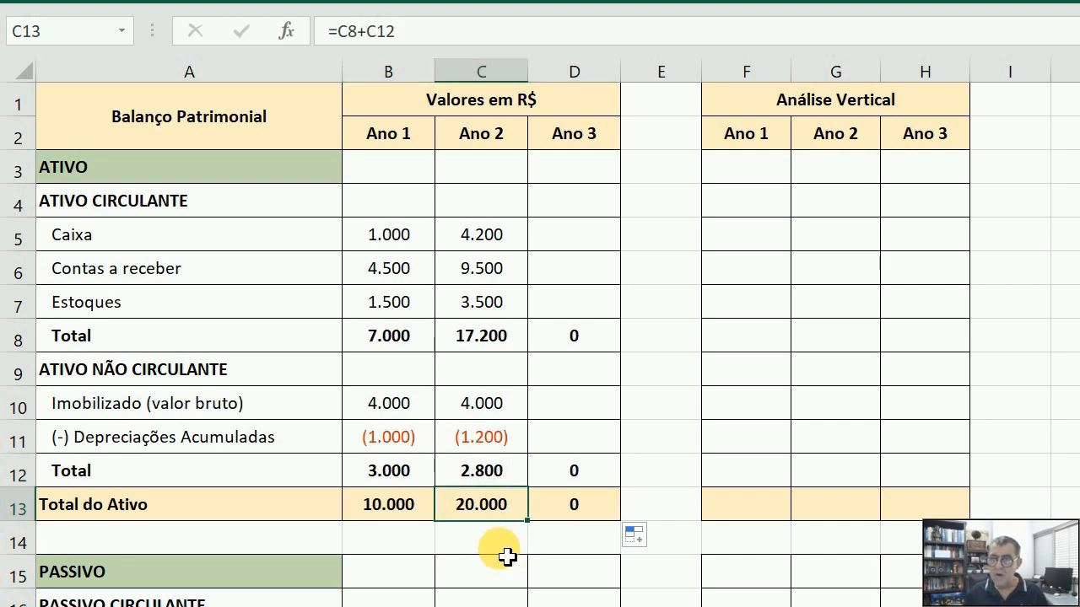
- Fill in the Ano 3 current assets: Caixa 4405, Contas a receber 19500 and Estoques 3500 in D5:D7
key(Up)
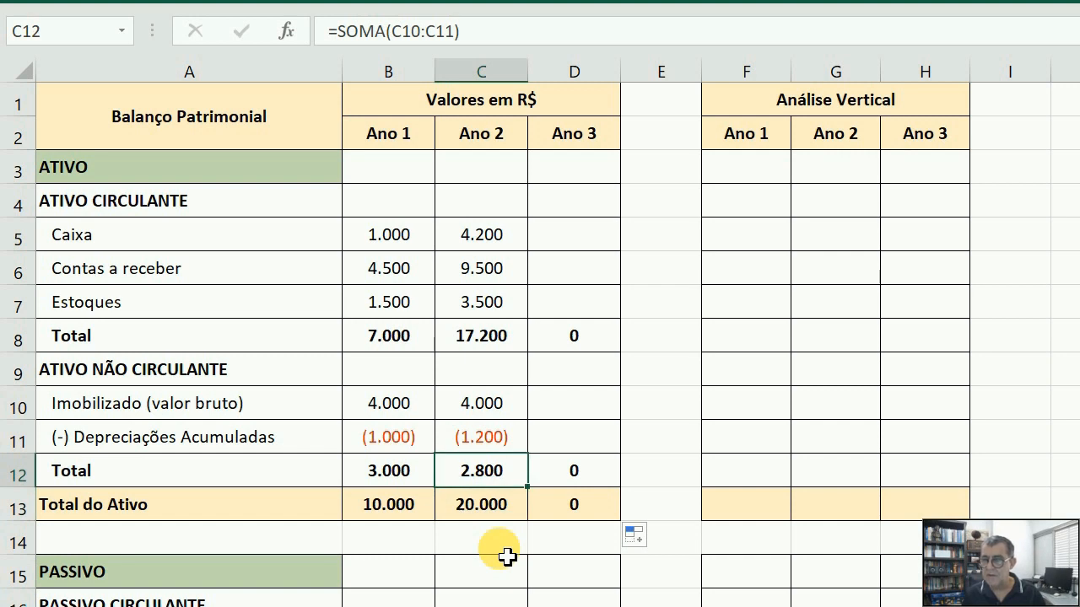
key(Right)
key(Up)
key(Up)
key(Up)
key(Up)
key(Up)
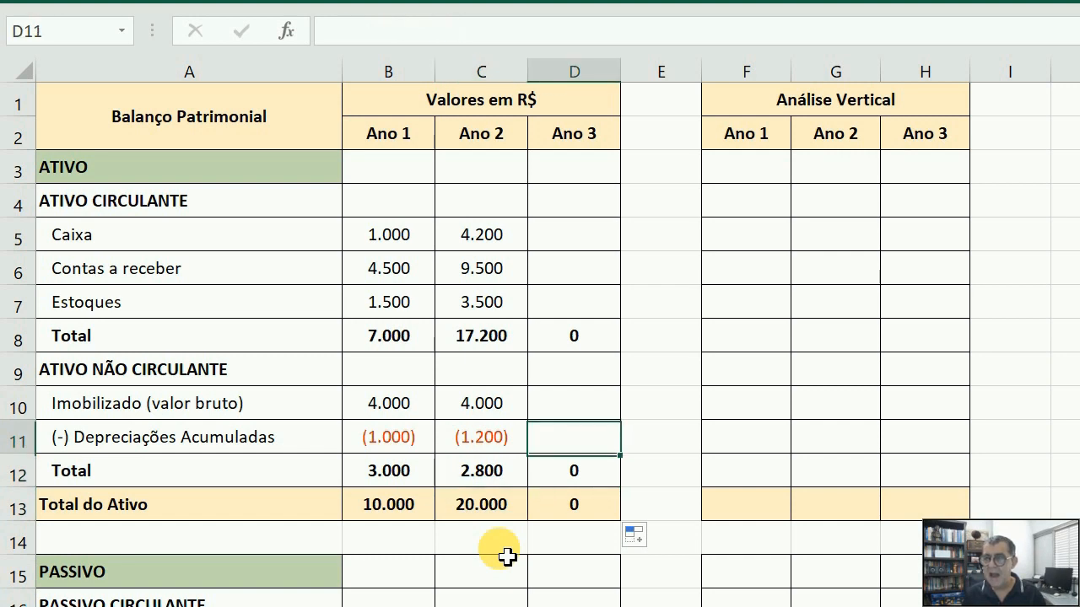
key(Up)
key(Up)
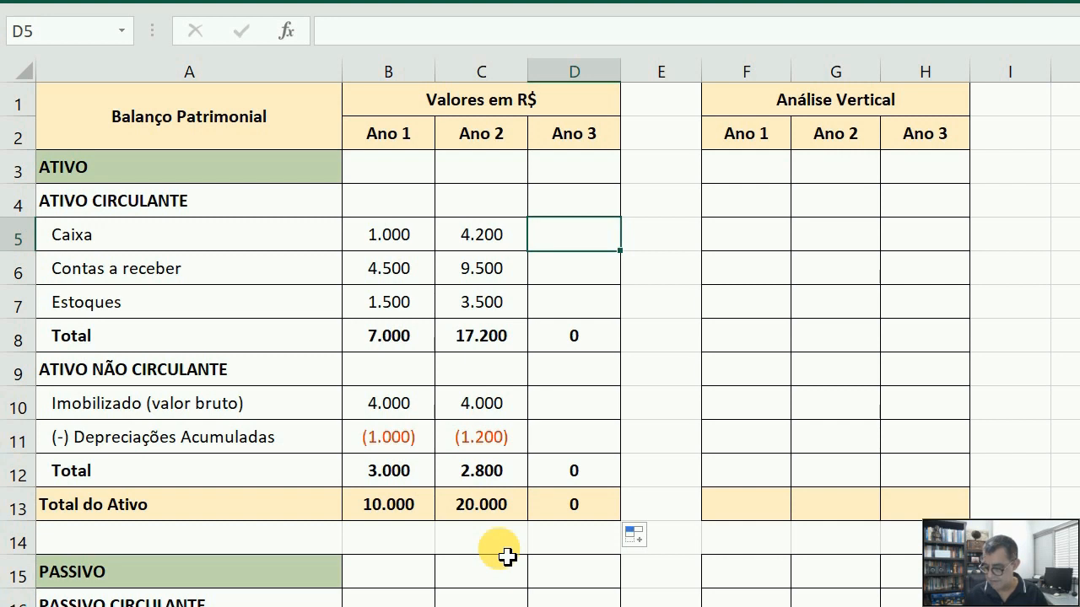
text(4405)
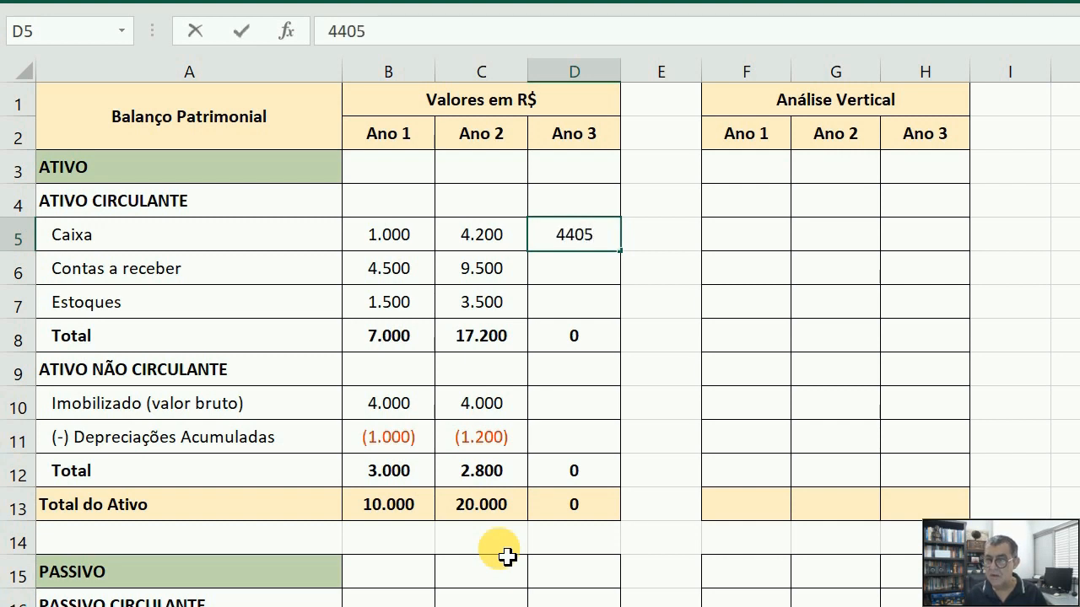
key(Return)
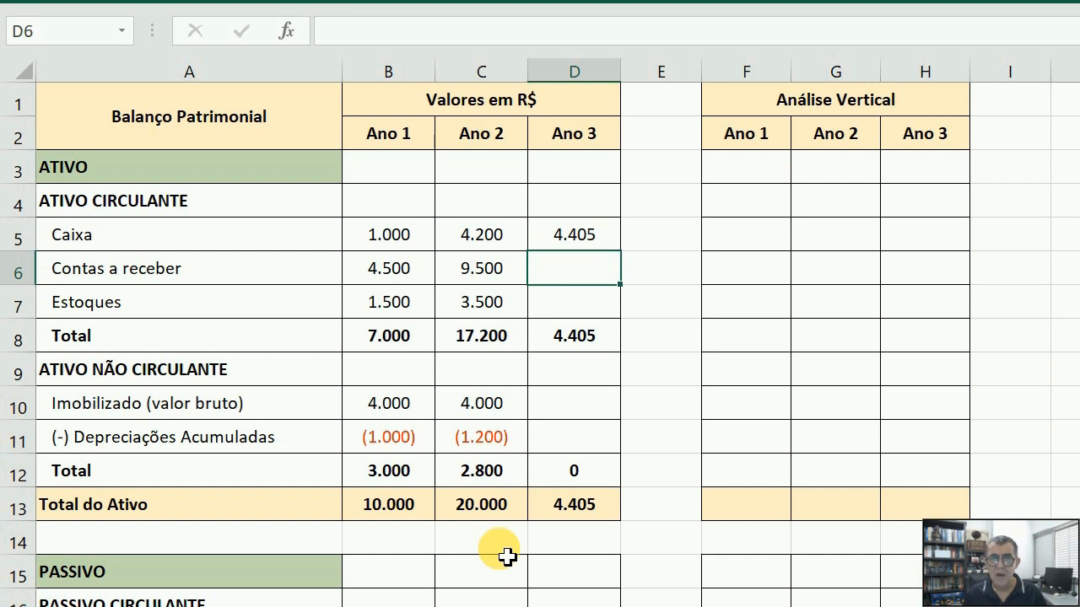
text(19500)
key(Return)
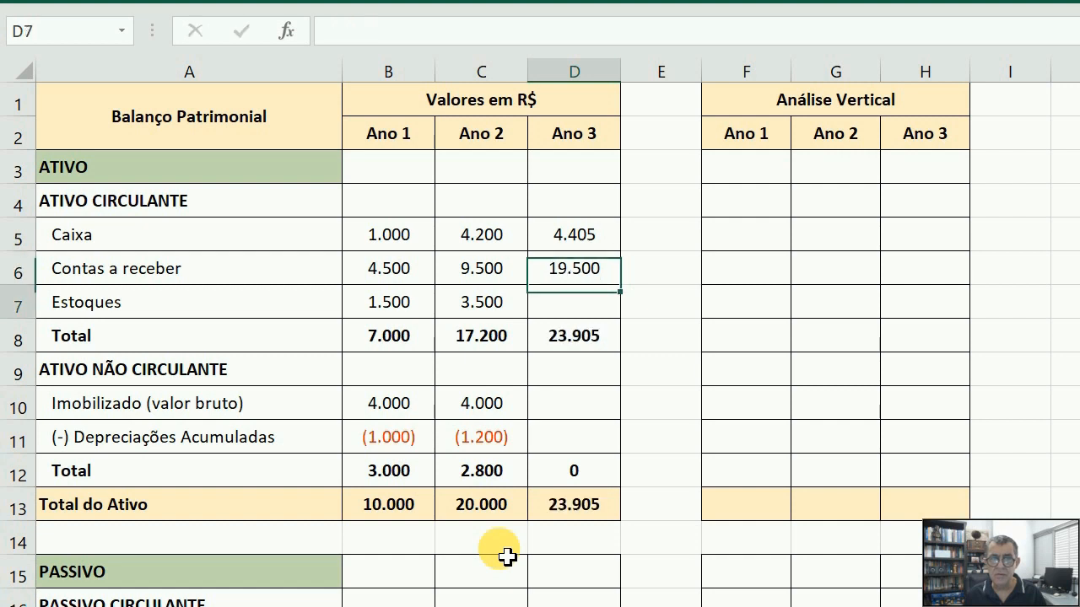
text(3500)
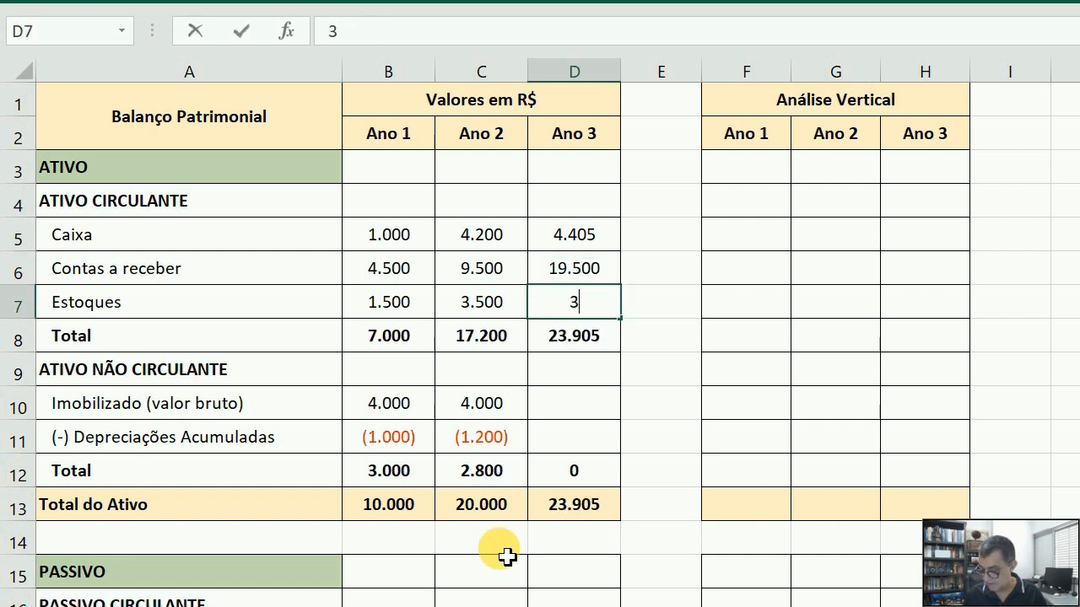
key(Return)
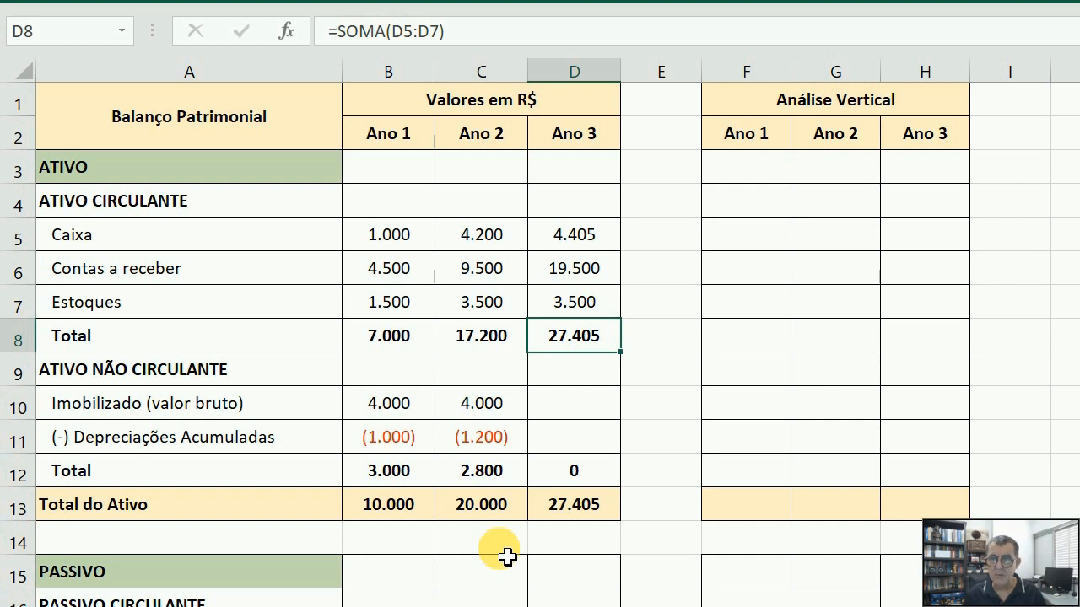
- Enter the Ano 3 non-current assets: Imobilizado 3965 in D10 and Depreciações Acumuladas -1370 in D11
key(Down)
key(Down)
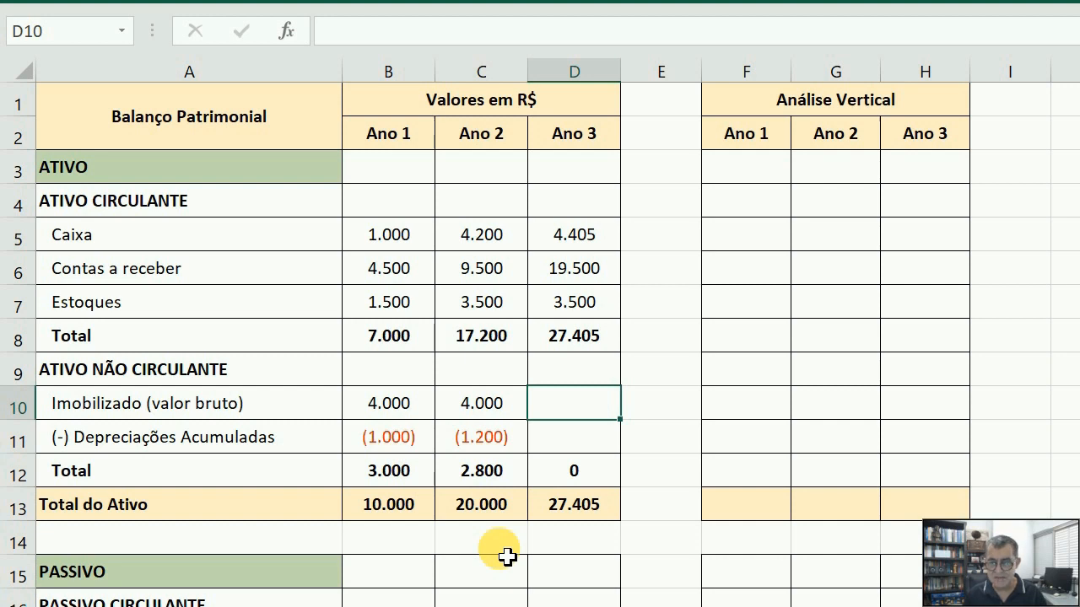
text(3965)
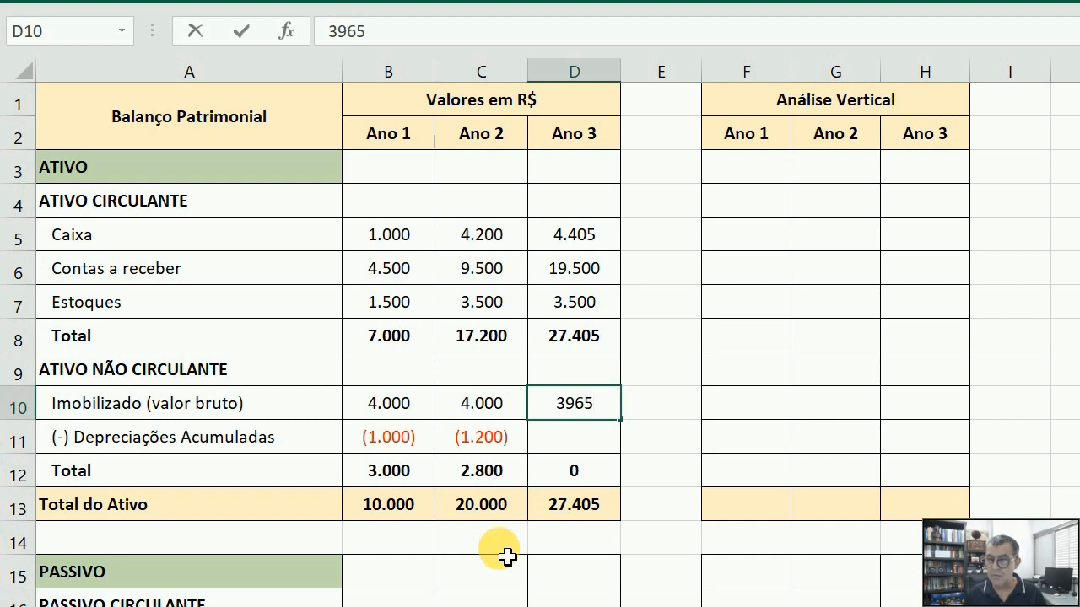
key(Return)
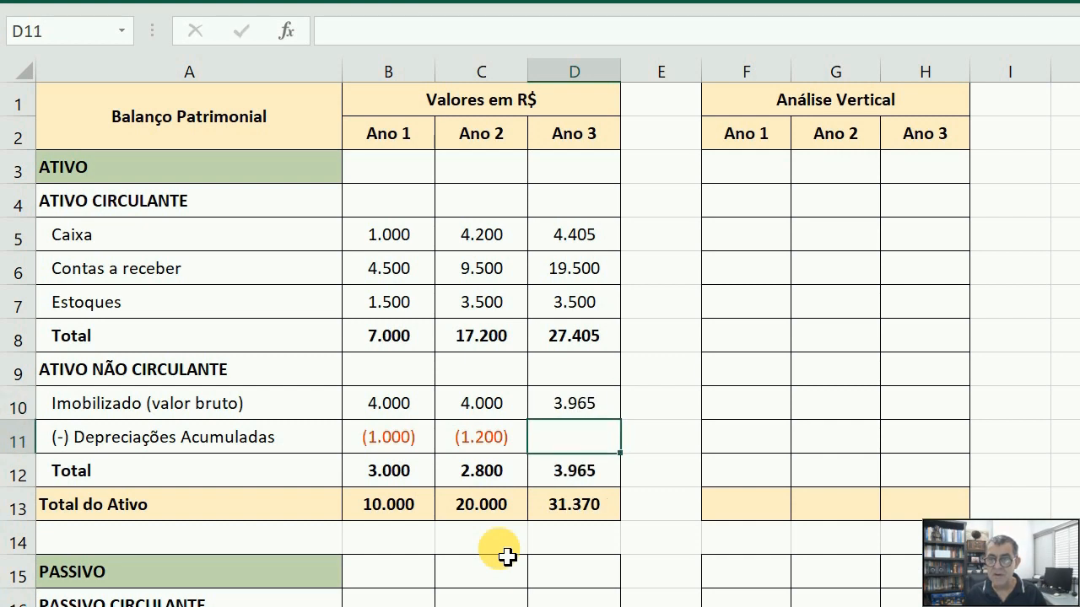
text(-1370)
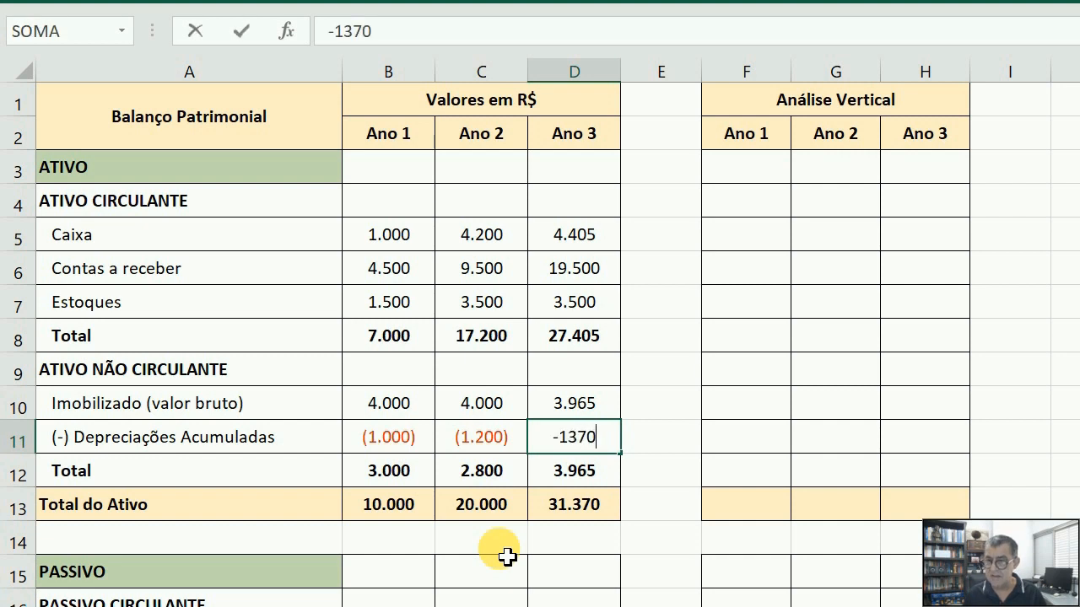
key(Return)
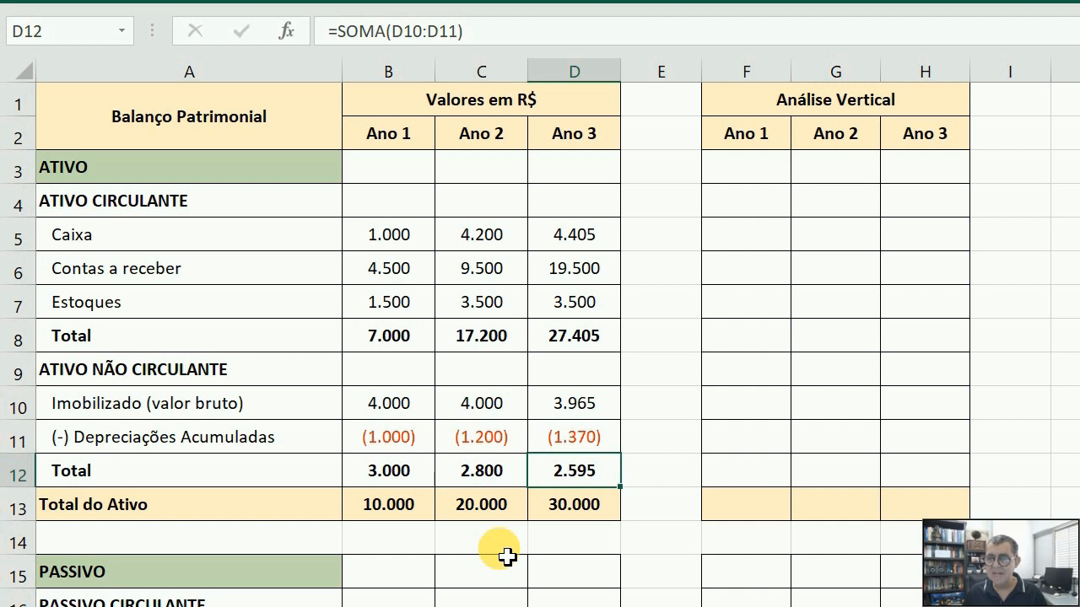
- Calculate Caixa's Ano 1 share of Total do Ativo in F5 with =B5/B$13, locking only the row of the divisor
key(Right)
key(Right)
key(Up)
key(Up)
key(Up)
key(Up)
key(Up)
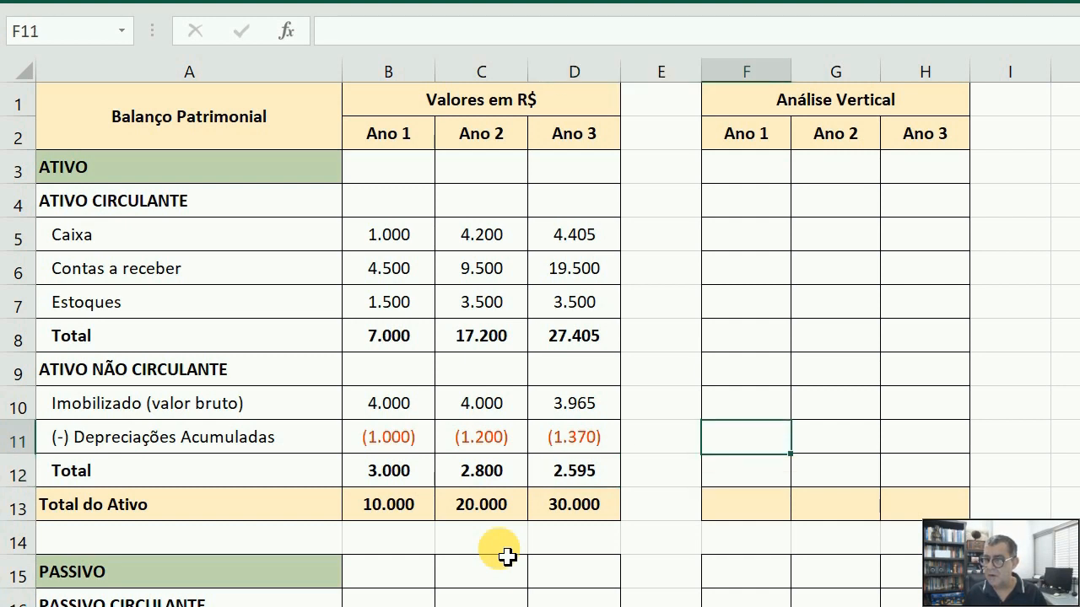
key(Up)
key(Up)
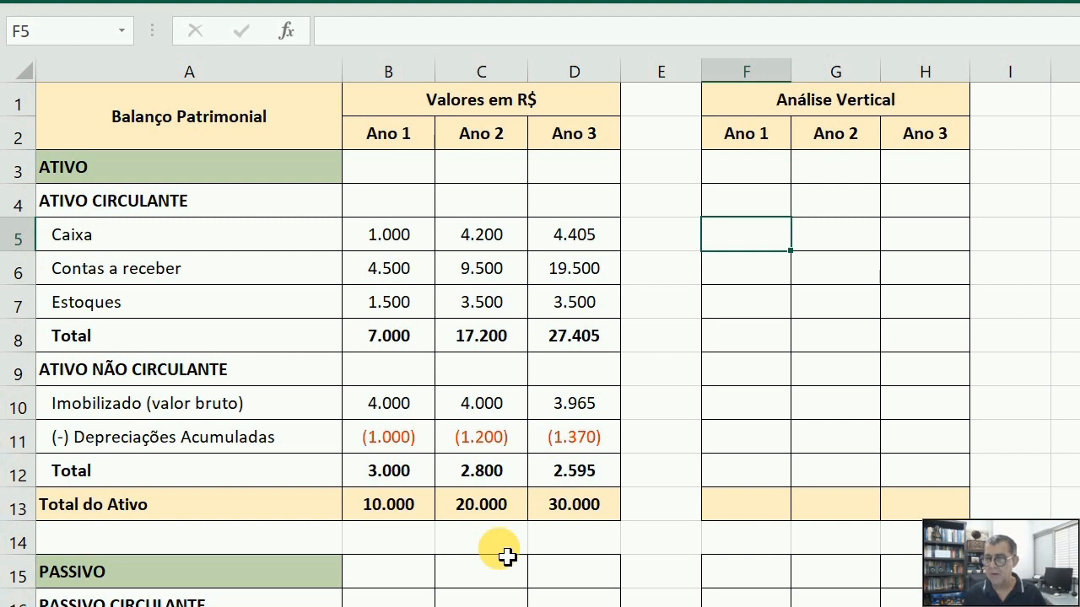
text(=)
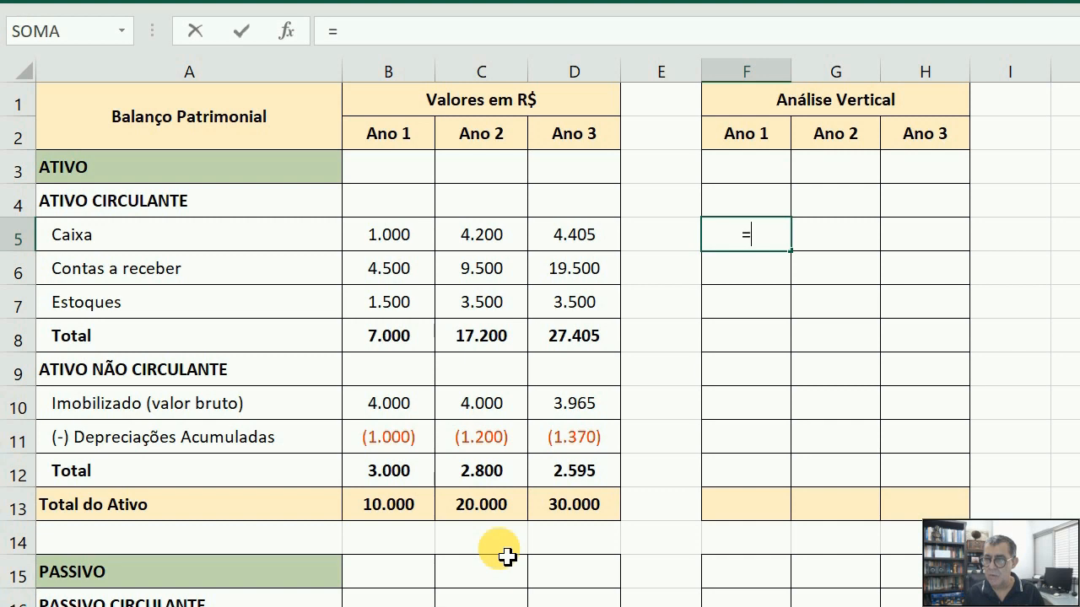
click(379, 234)
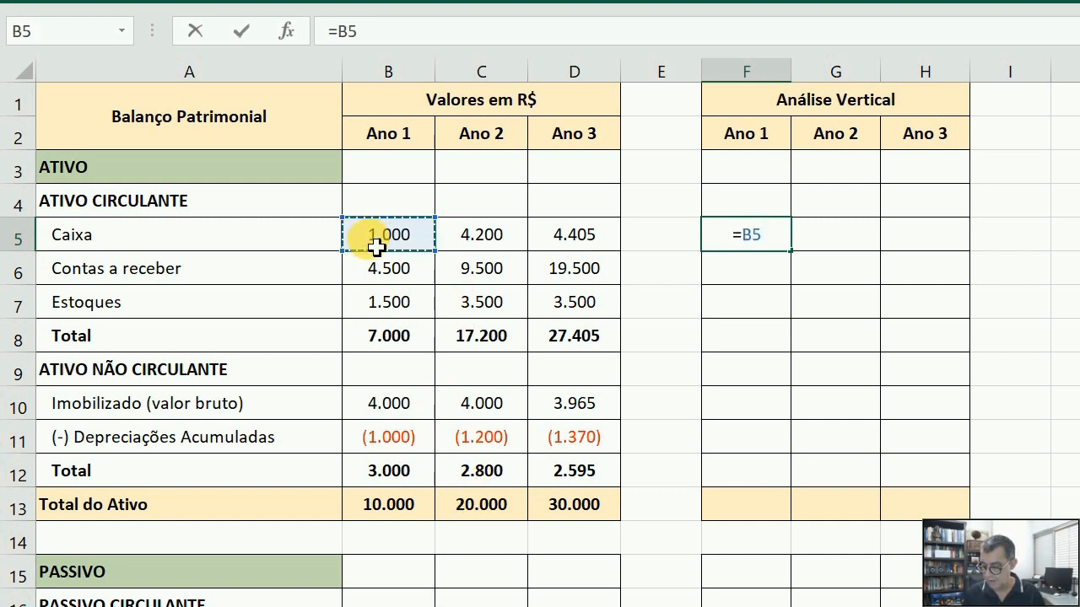
text(/)
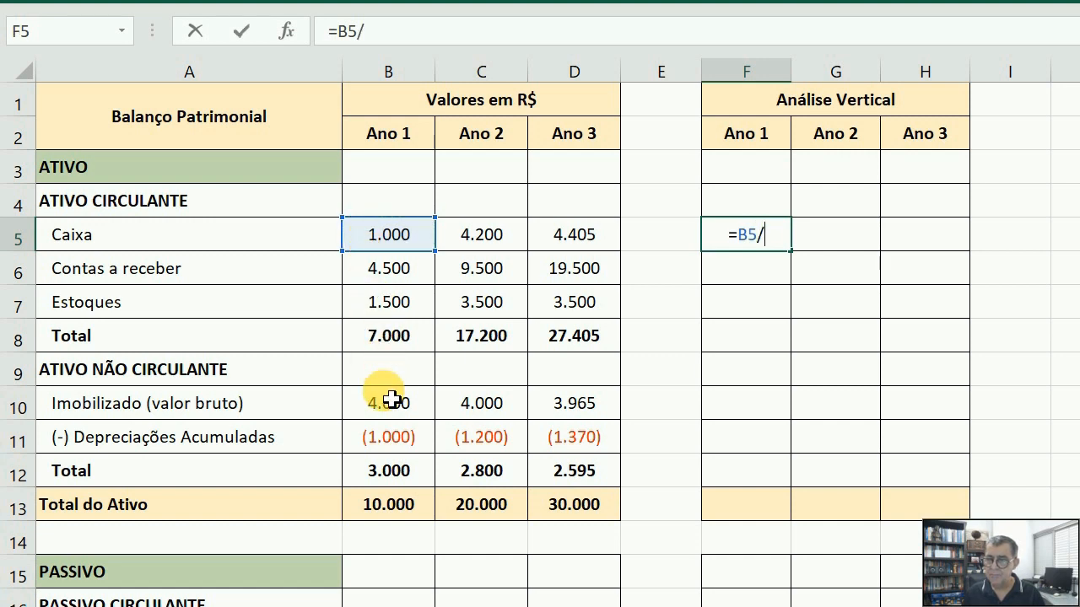
click(395, 509)
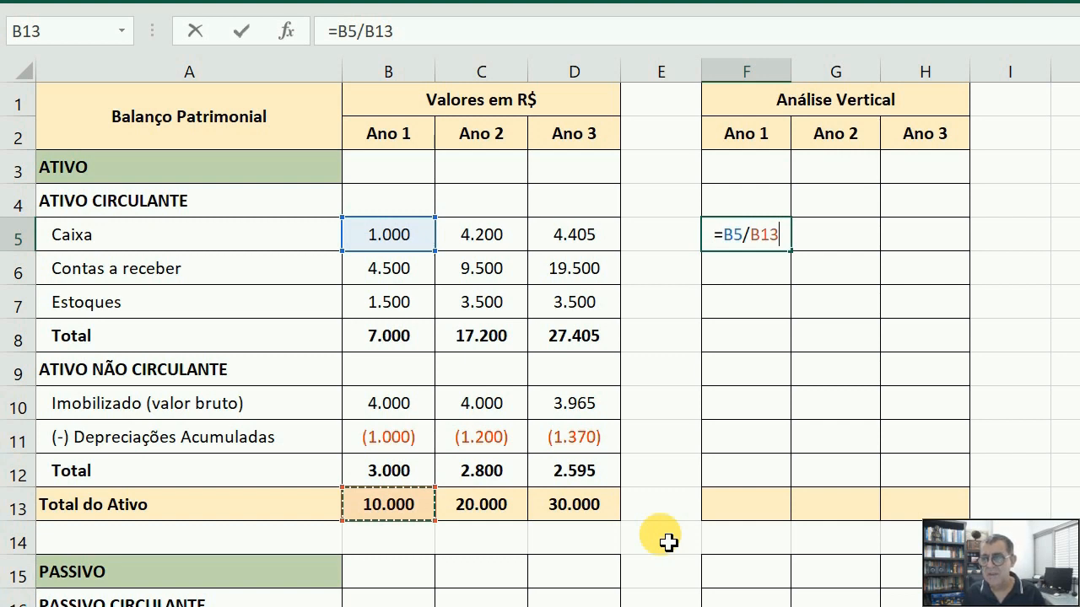
key(F4)
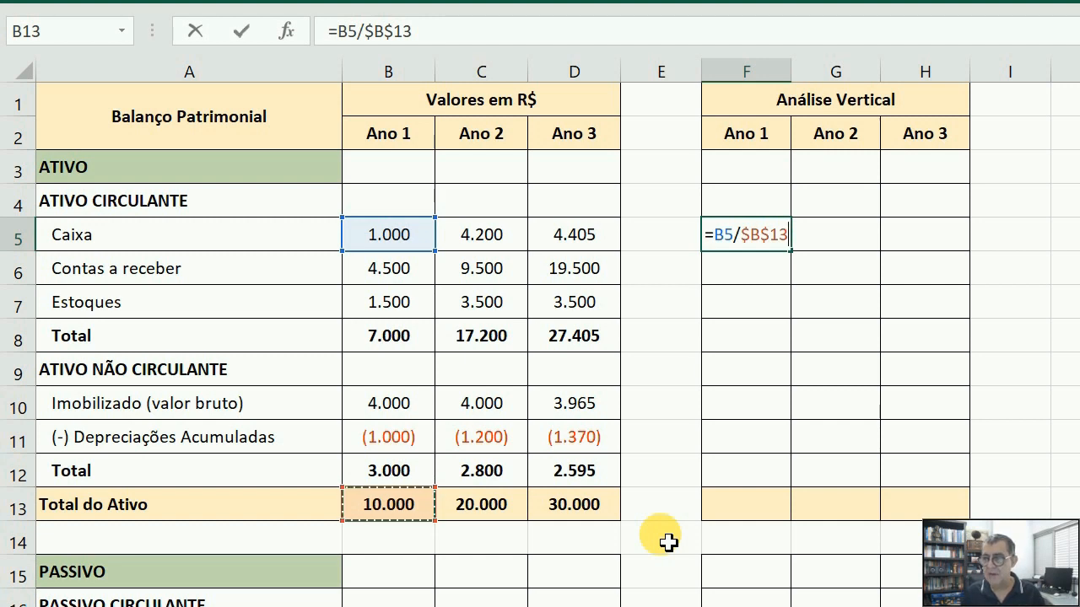
key(F4)
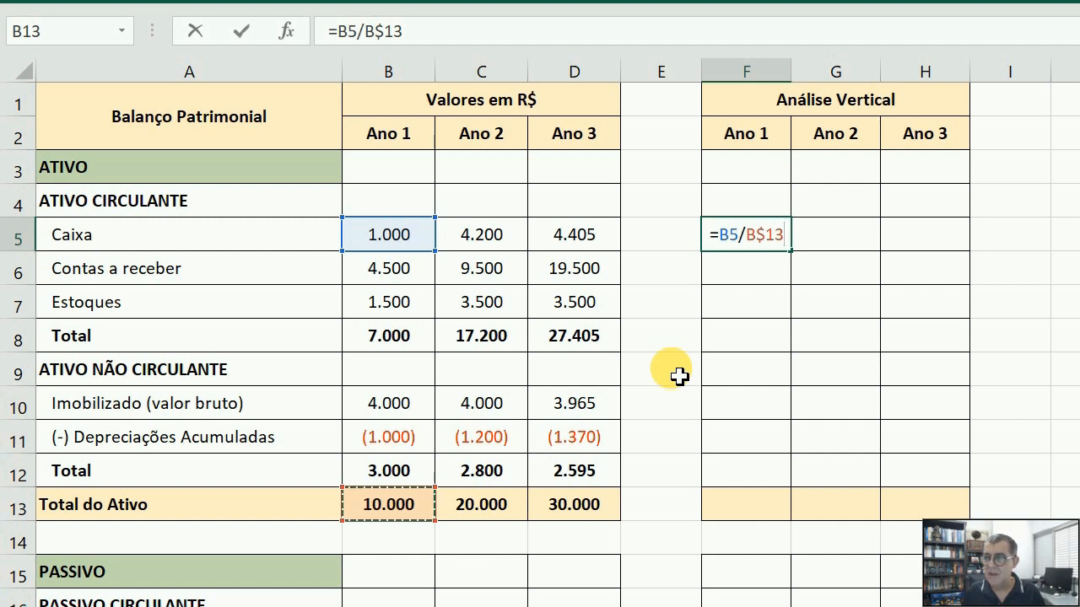
key(Return)
- Commit Caixa's Ano 1 share formula in F5 and format the cell as Porcentagem with 1 decimal place
key(Up)
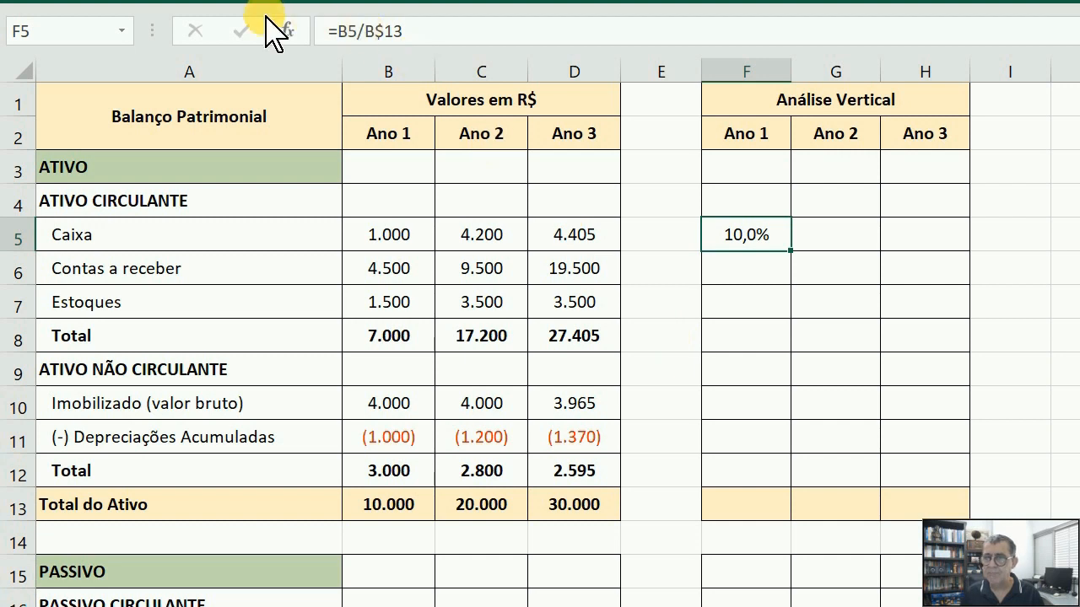
right_click(726, 230)
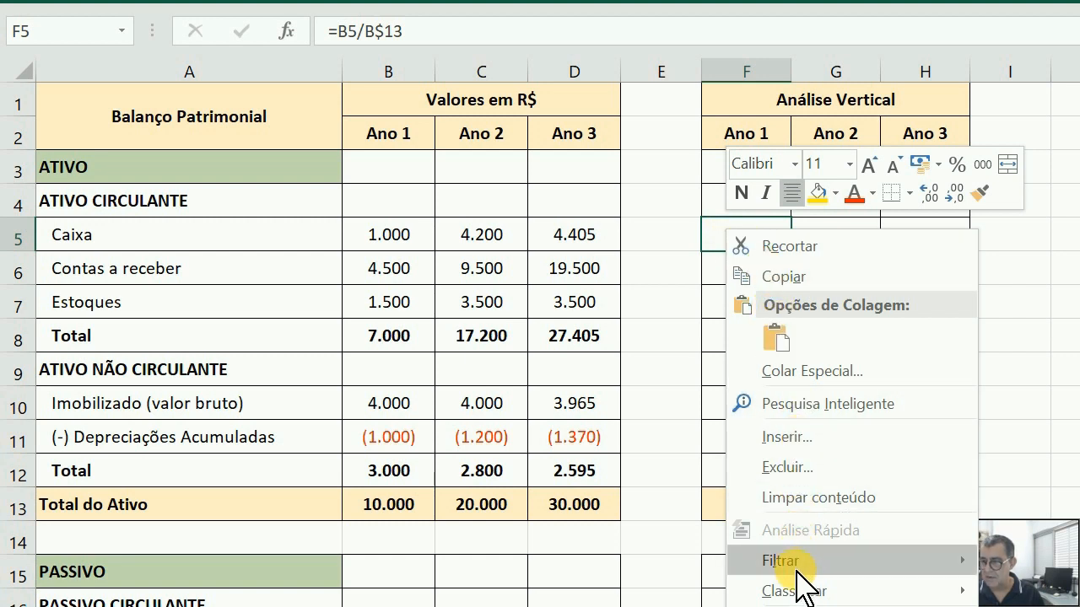
mouse_move(797, 582)
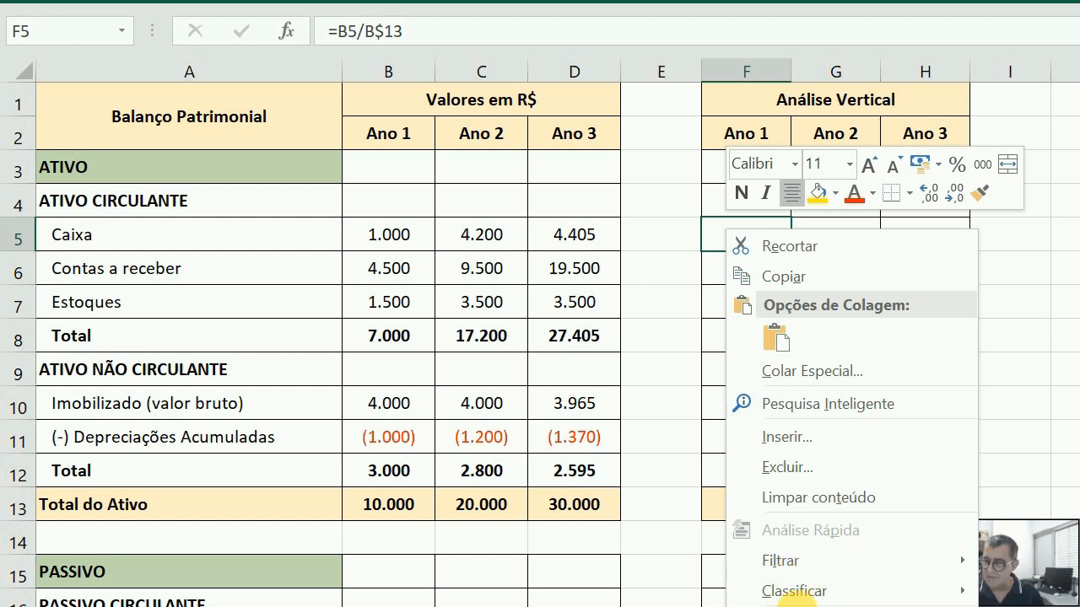
click(835, 606)
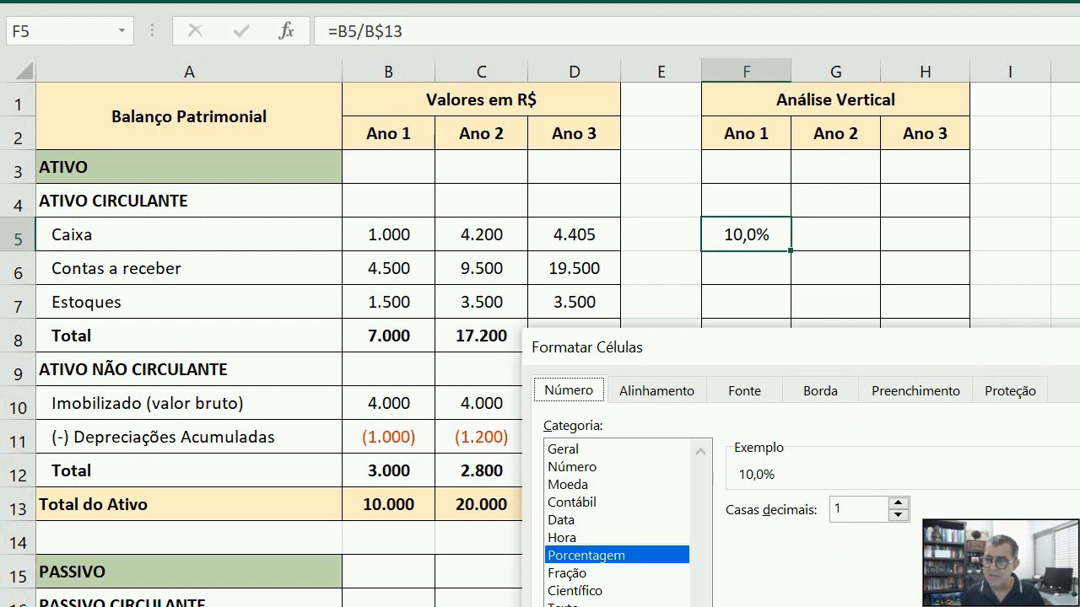
key(Return)
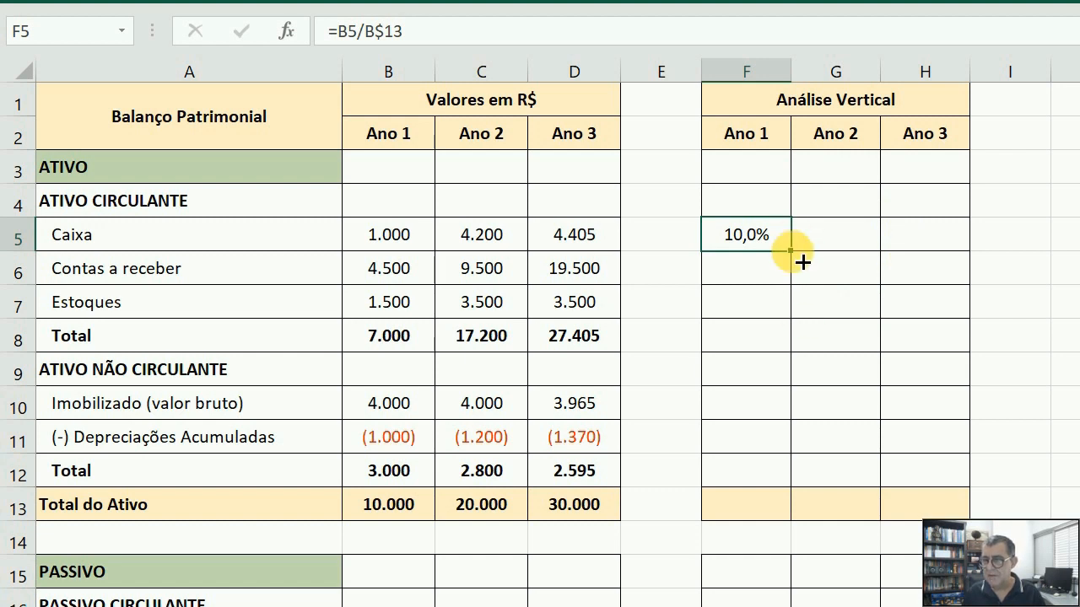
- Fill the share formula from F5 down to F13 and clear F9, the ATIVO NÃO CIRCULANTE heading row
drag(802, 262, 793, 521)
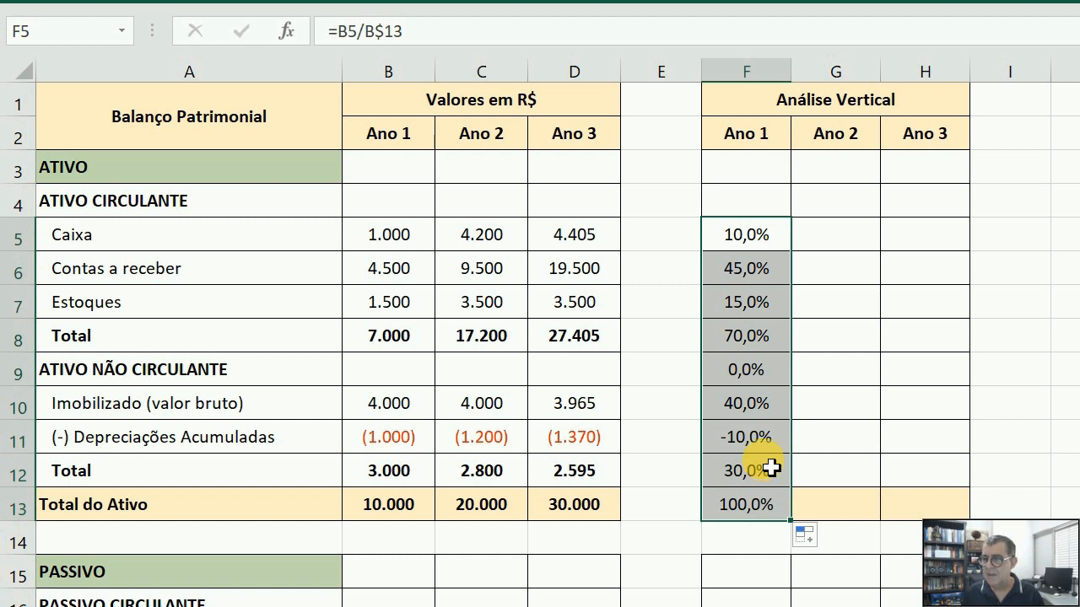
click(756, 382)
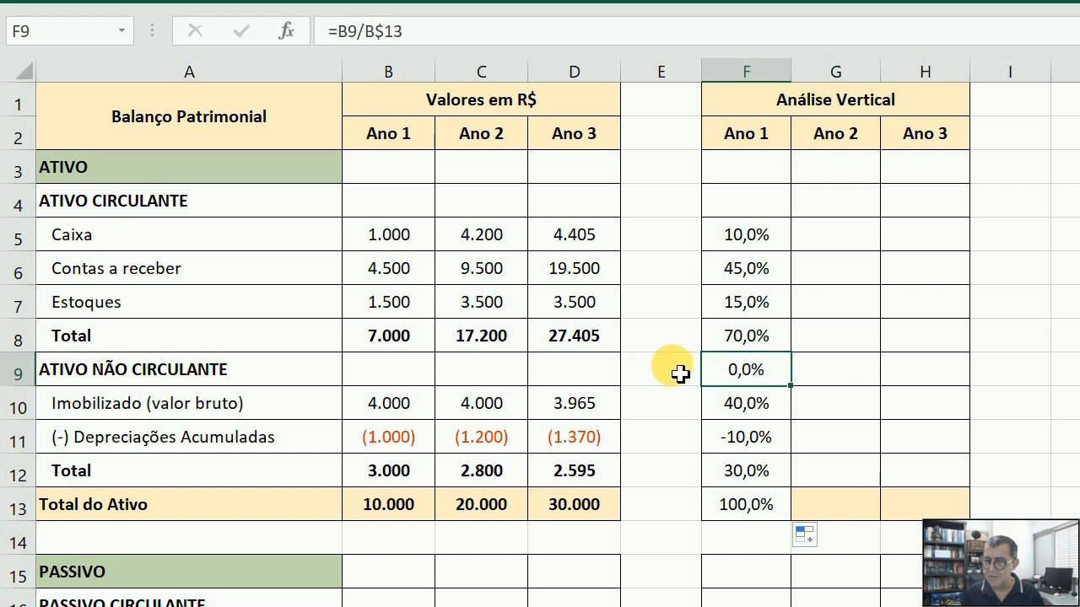
key(Delete)
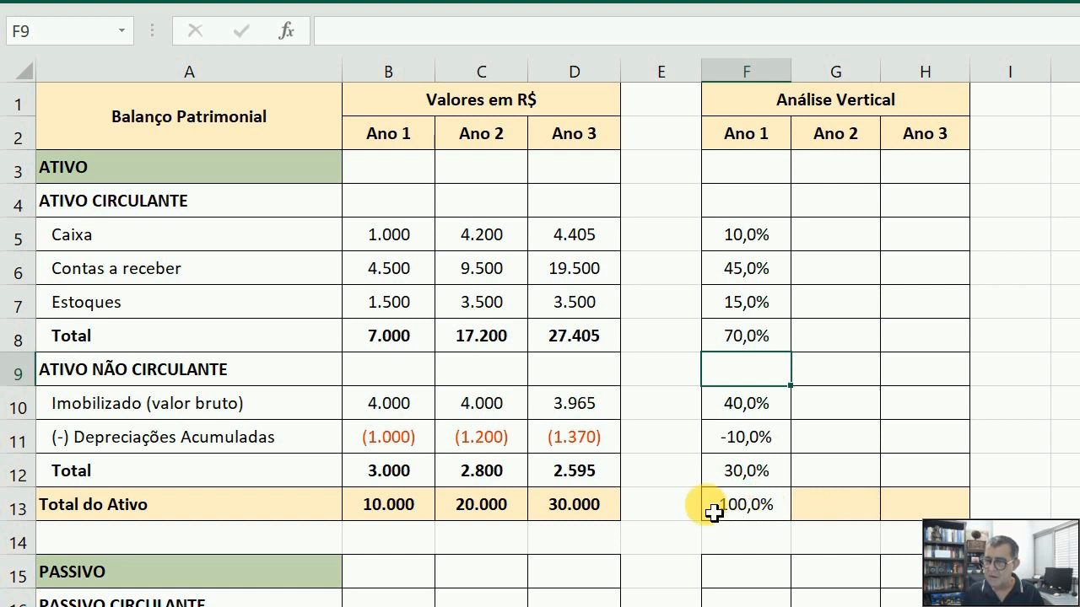
- Copy the shaded bold formatting of G13 onto F13, the Ano 1 share of Total do Ativo
click(823, 507)
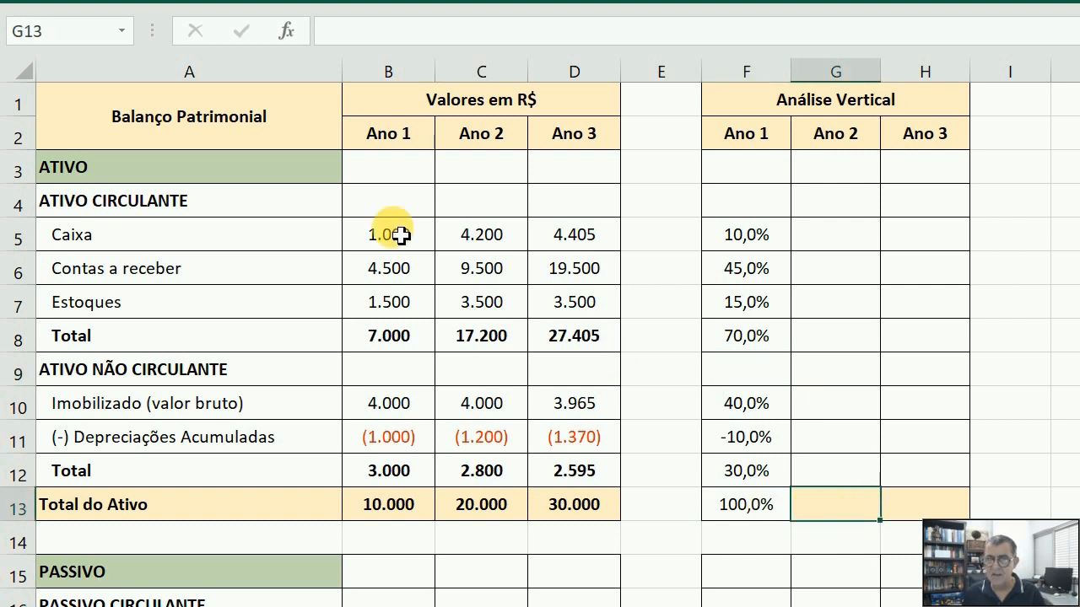
click(49, 7)
click(56, 9)
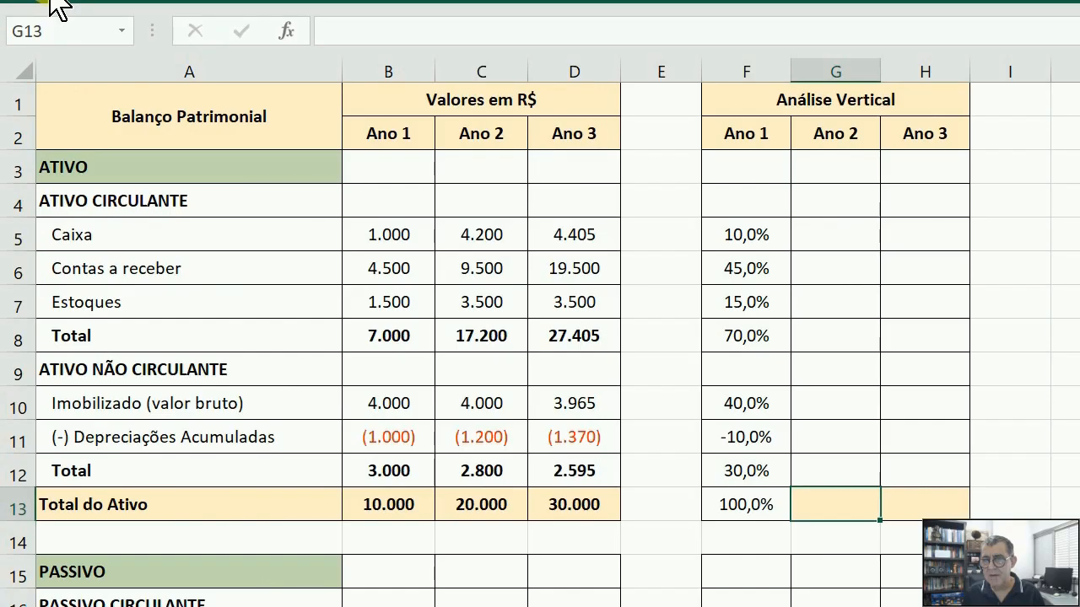
click(127, 9)
click(81, 71)
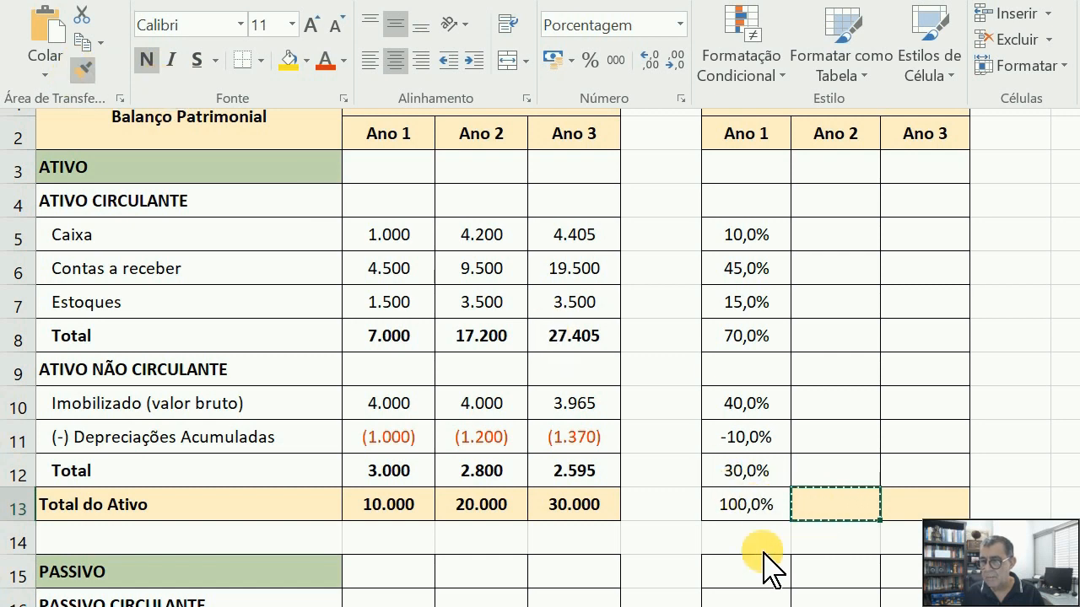
click(740, 501)
key(Left)
key(Right)
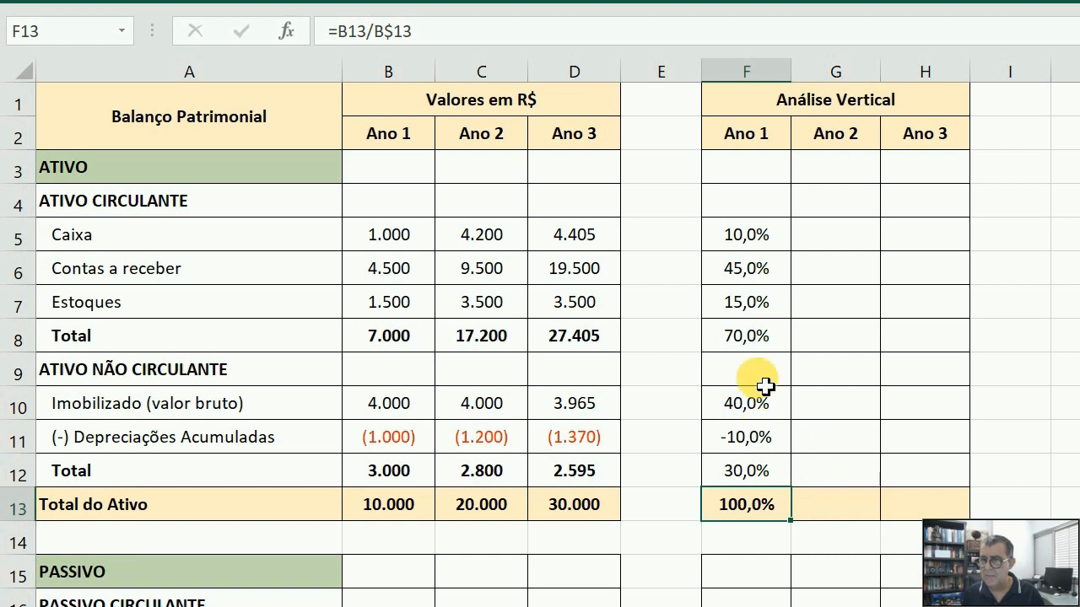
- Make the Ano 1 percentages in the two asset Total rows, F12 and F8, bold
click(765, 479)
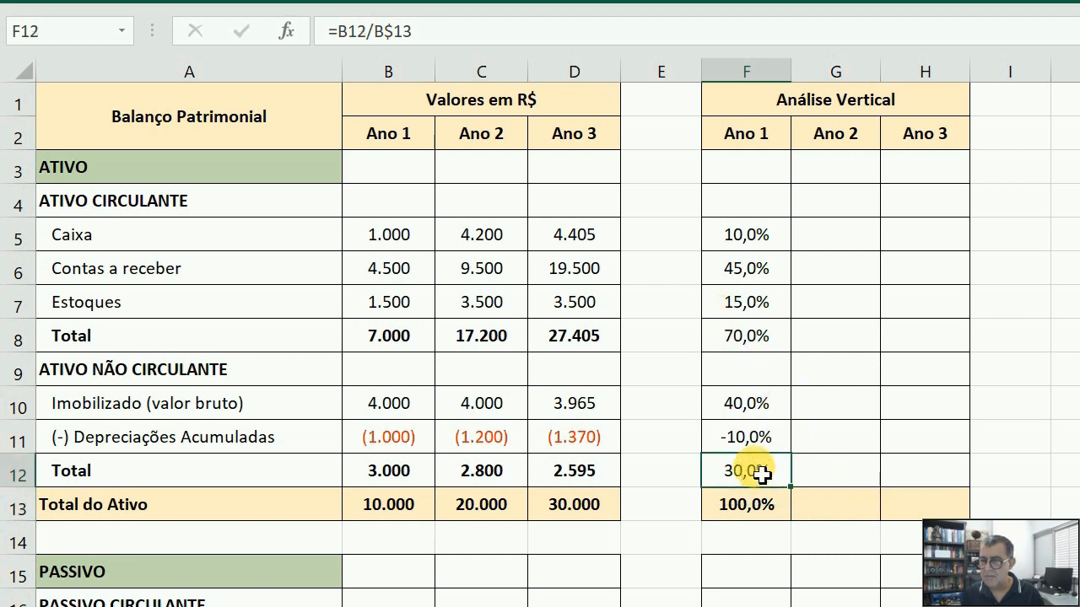
click(181, 4)
click(147, 59)
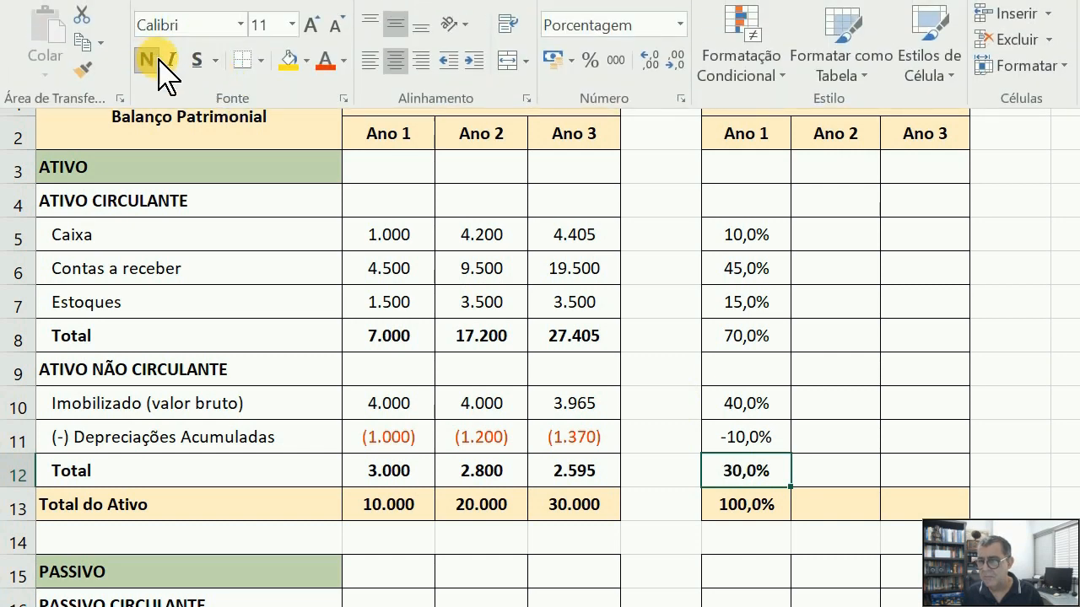
click(742, 346)
click(747, 337)
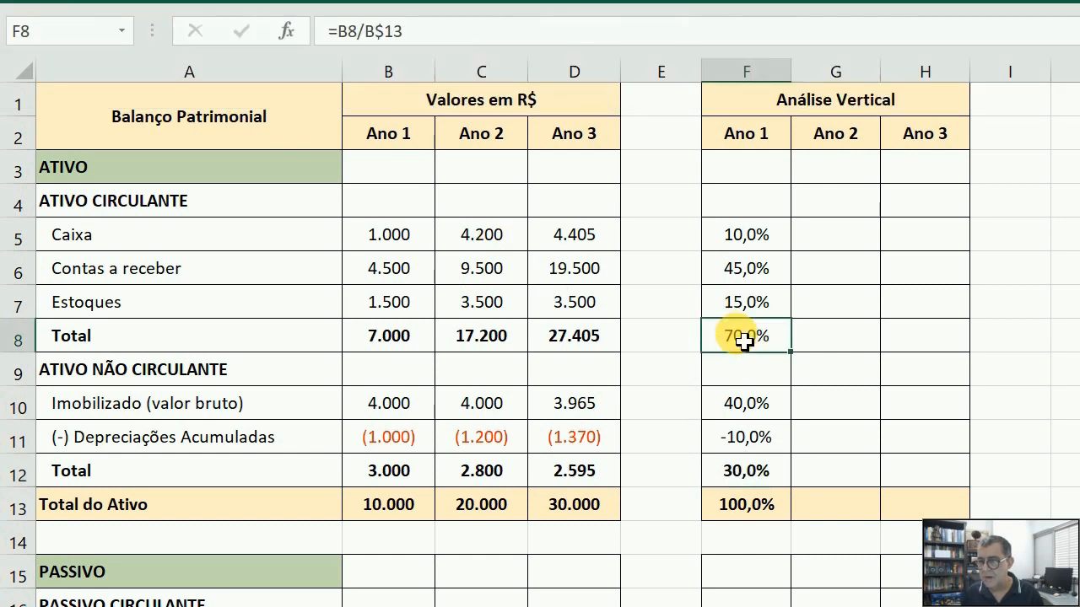
click(127, 2)
click(148, 60)
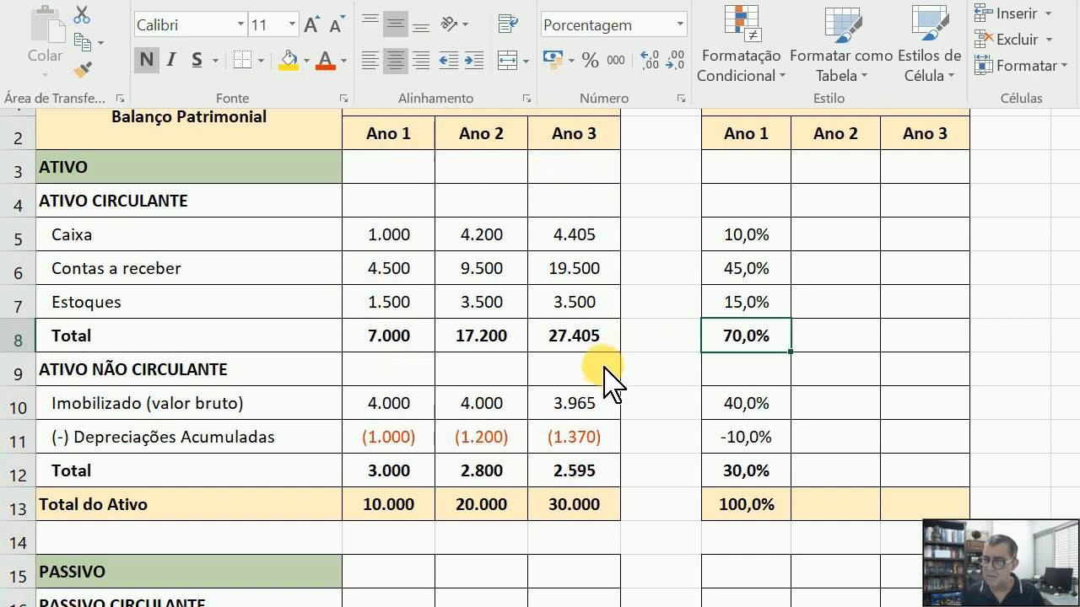
- Copy the Ano 1 vertical analysis formulas in F5:F13 across to Ano 2 and Ano 3 in G5:H13
click(742, 241)
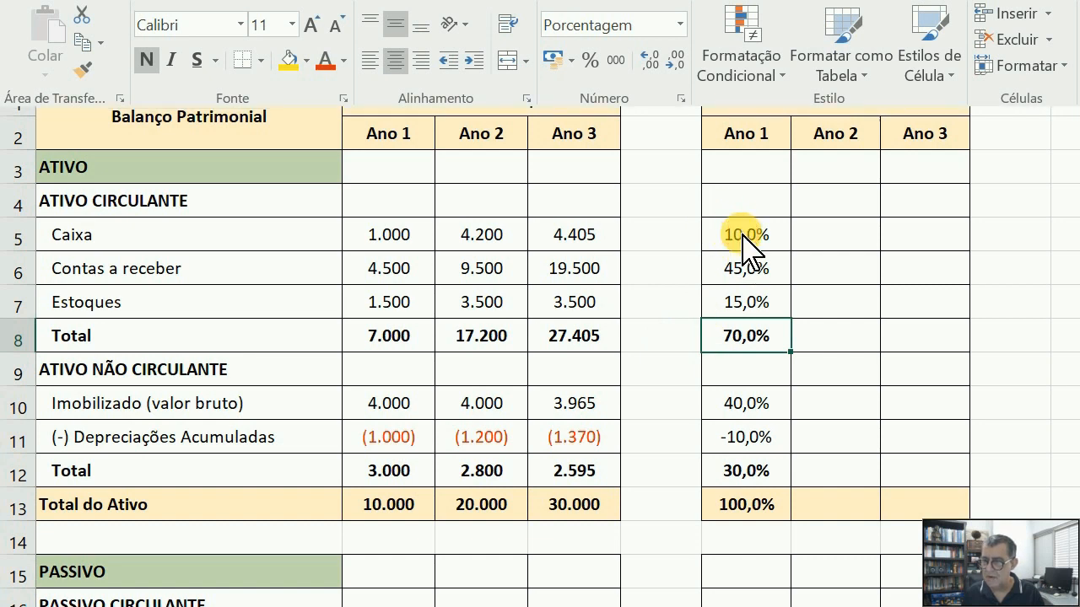
click(742, 241)
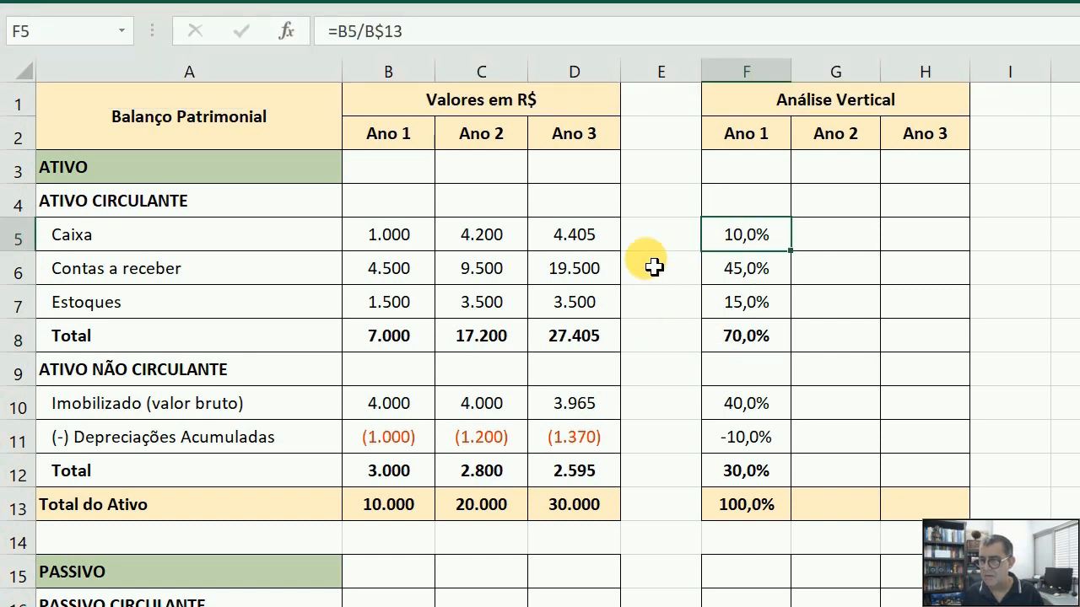
key(shift+Down)
key(shift+Down)
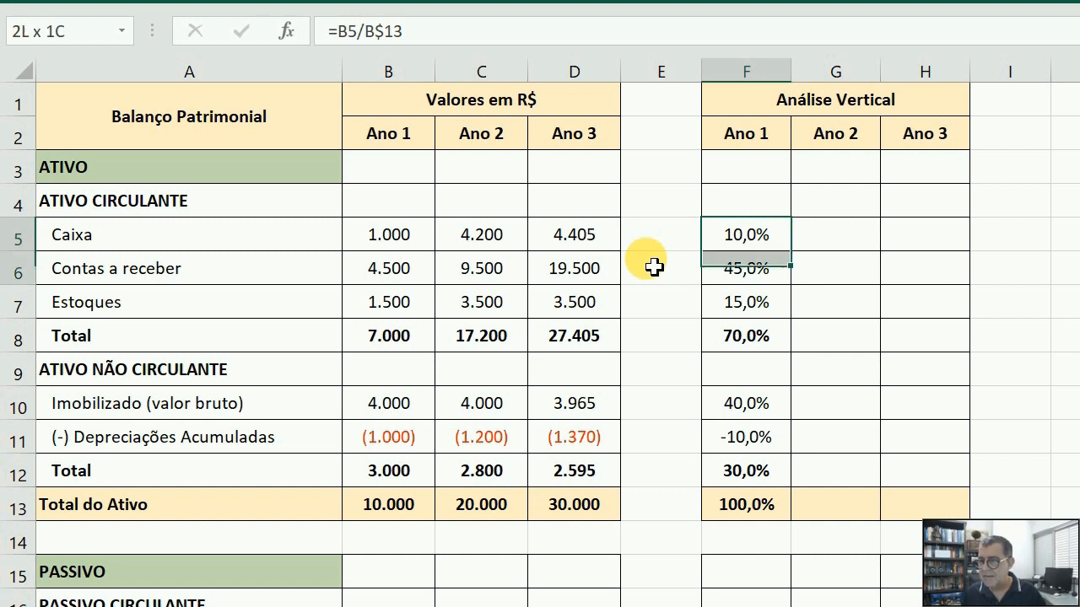
key(shift+Down)
key(shift+Down)
key(shift+Down)
key(shift+Down)
key(shift+Down)
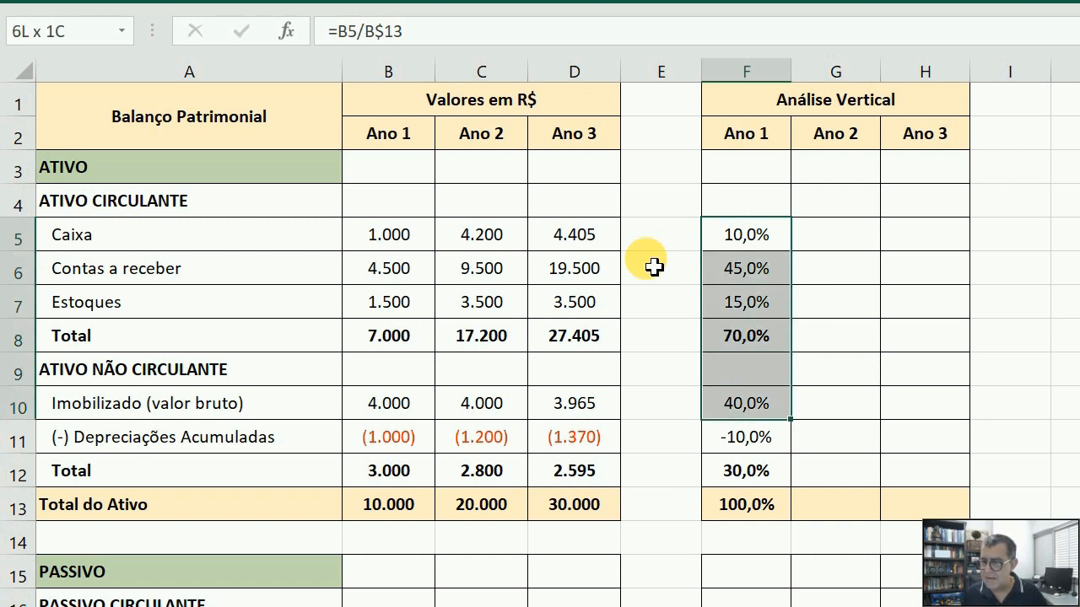
key(shift+Down)
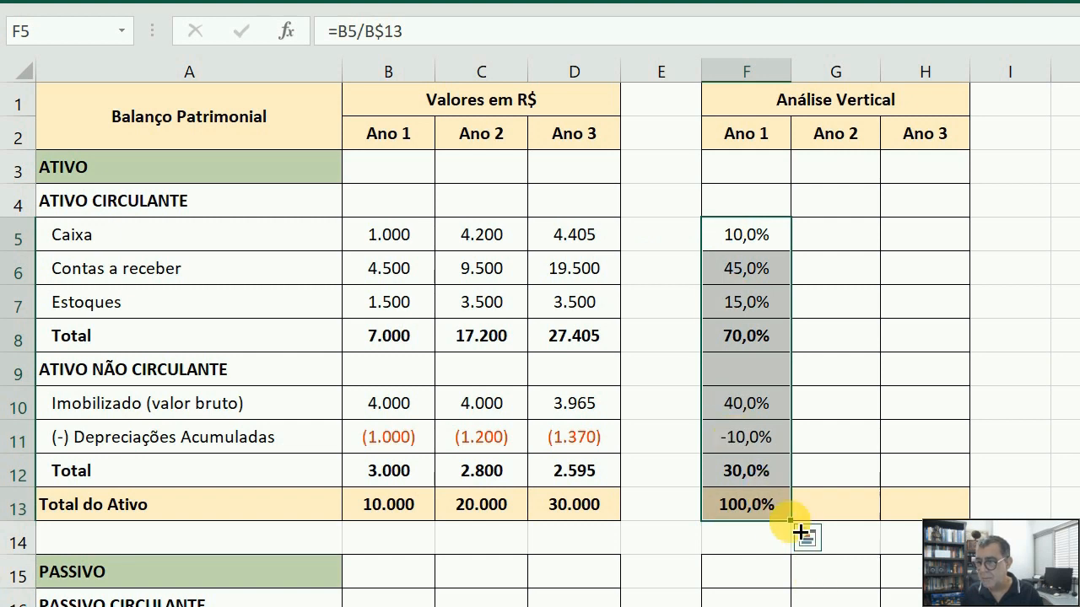
drag(800, 532, 965, 520)
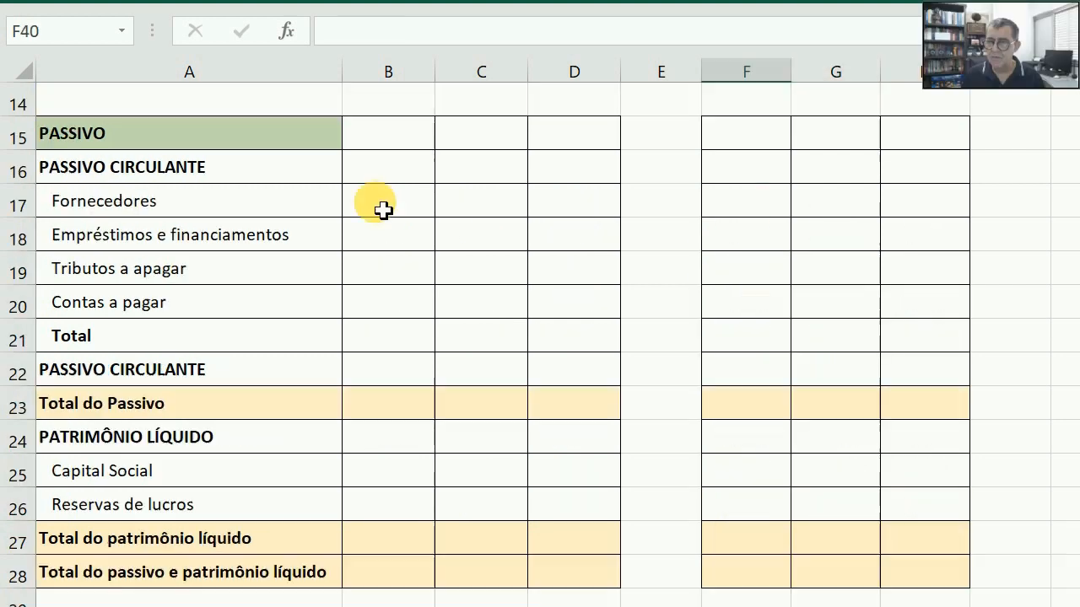
- Enter the Ano 1 current liabilities in B17:B20: Fornecedores 1000, Empréstimos e financiamentos 800, Tributos 700 and Contas a pagar 500
click(383, 210)
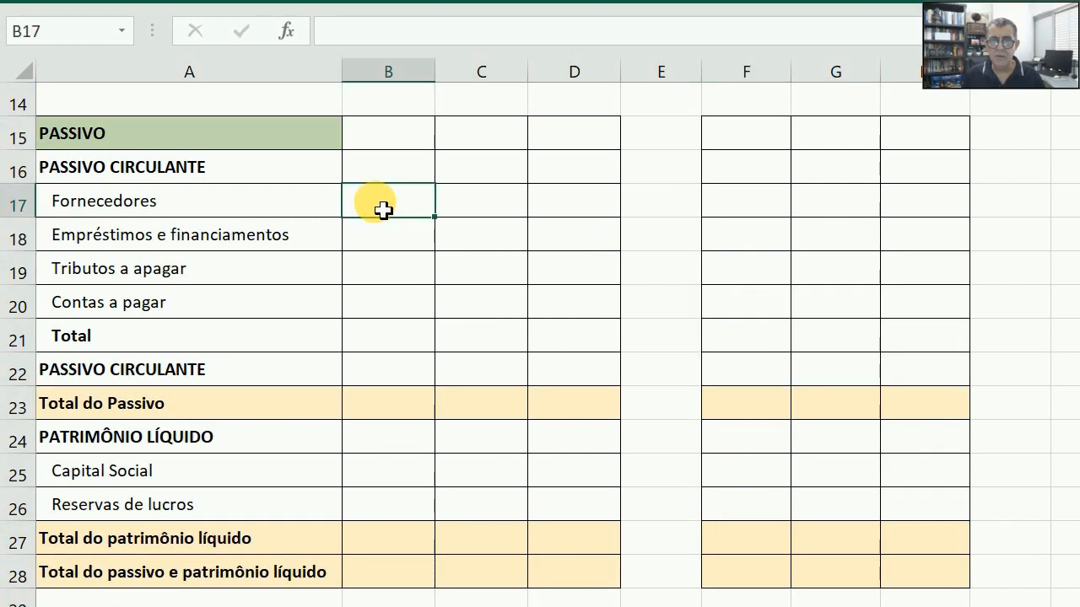
text(1000)
key(Return)
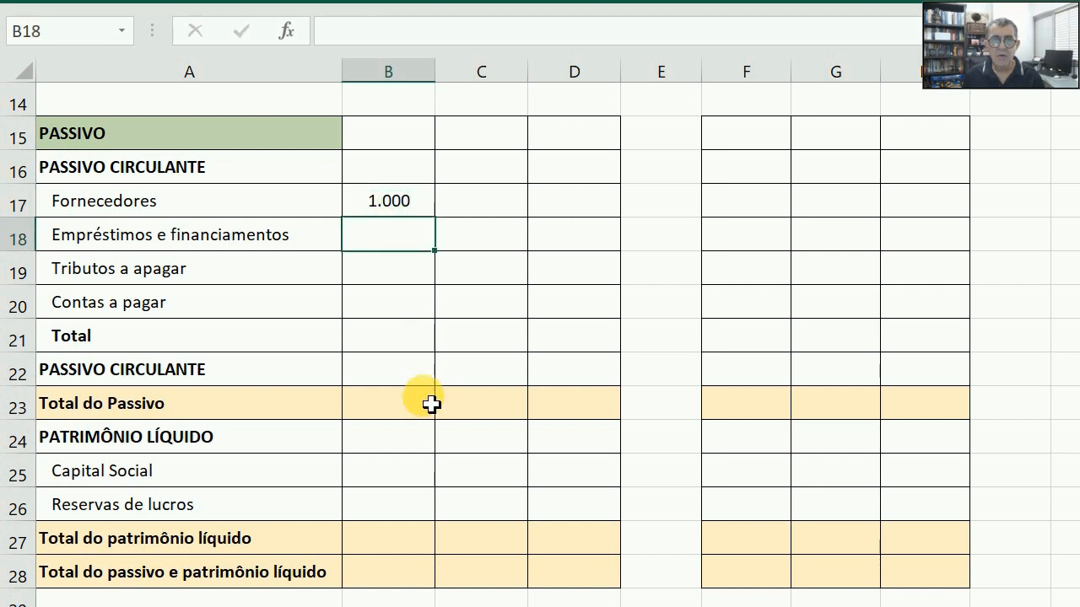
text(800)
key(Return)
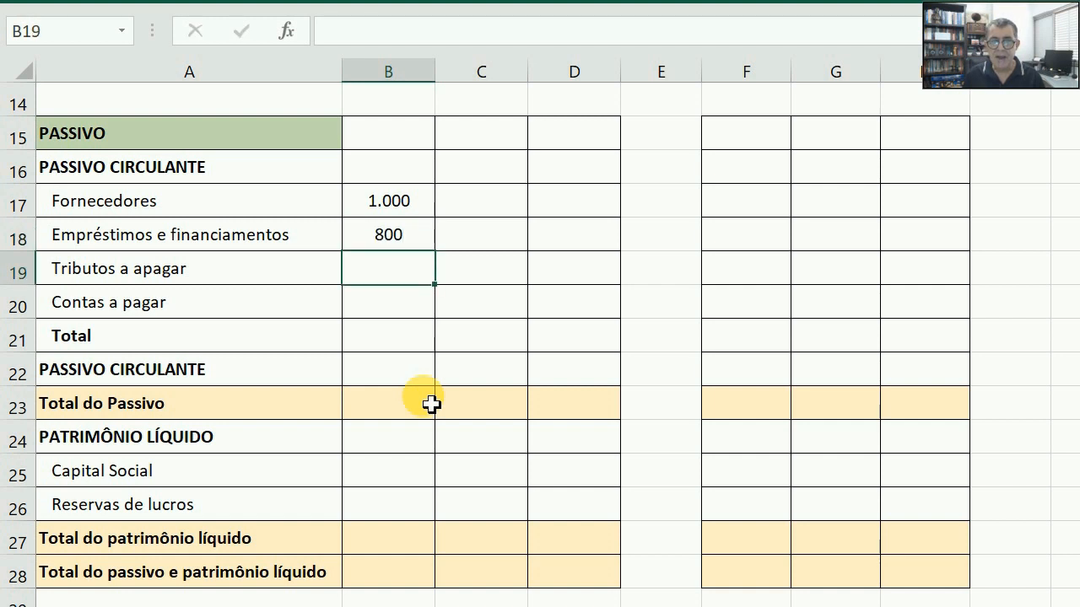
text(700)
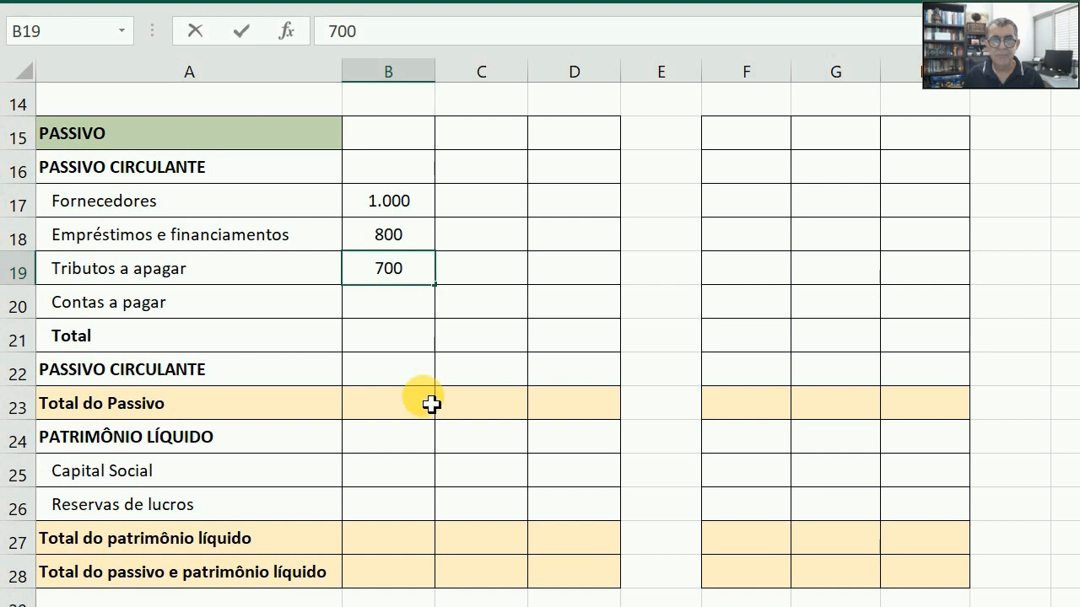
key(Return)
text(500)
key(Return)
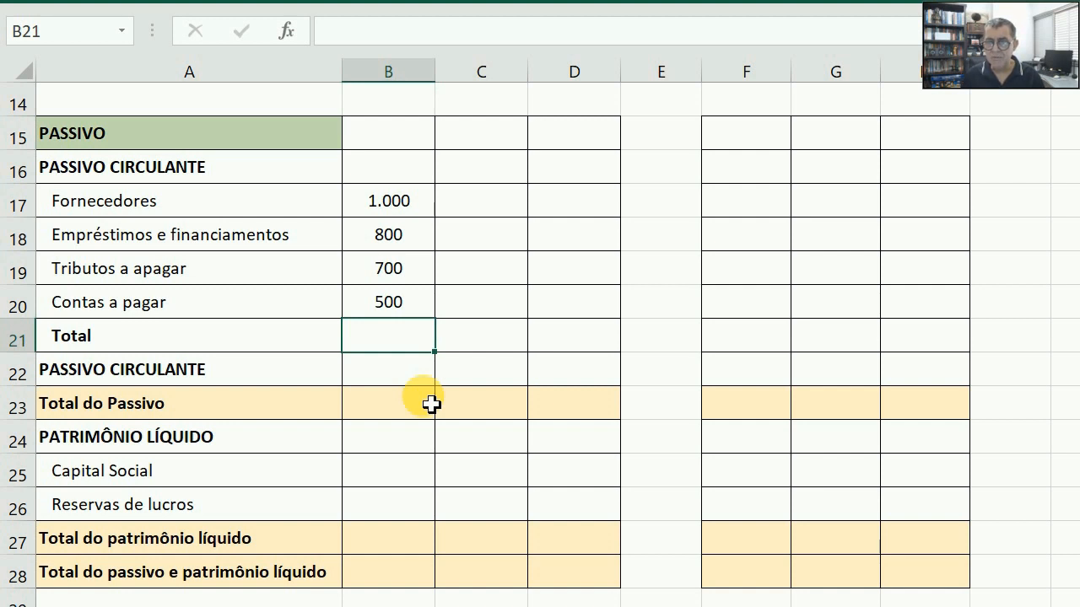
- Total the Ano 1 current liabilities in B21 with =SOMA(B17:B20)
text(=)
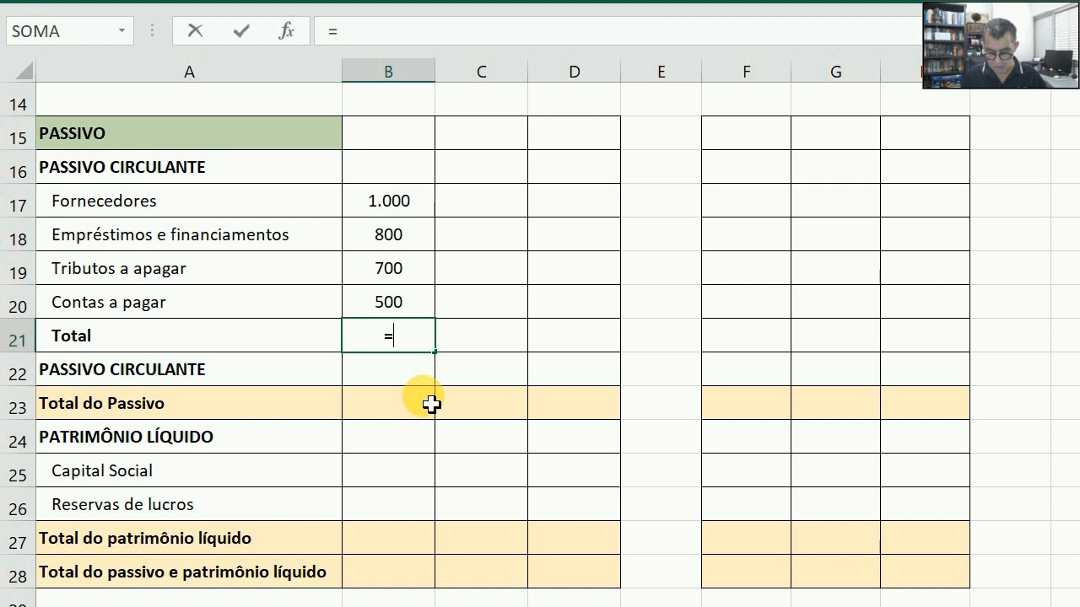
text(soma()
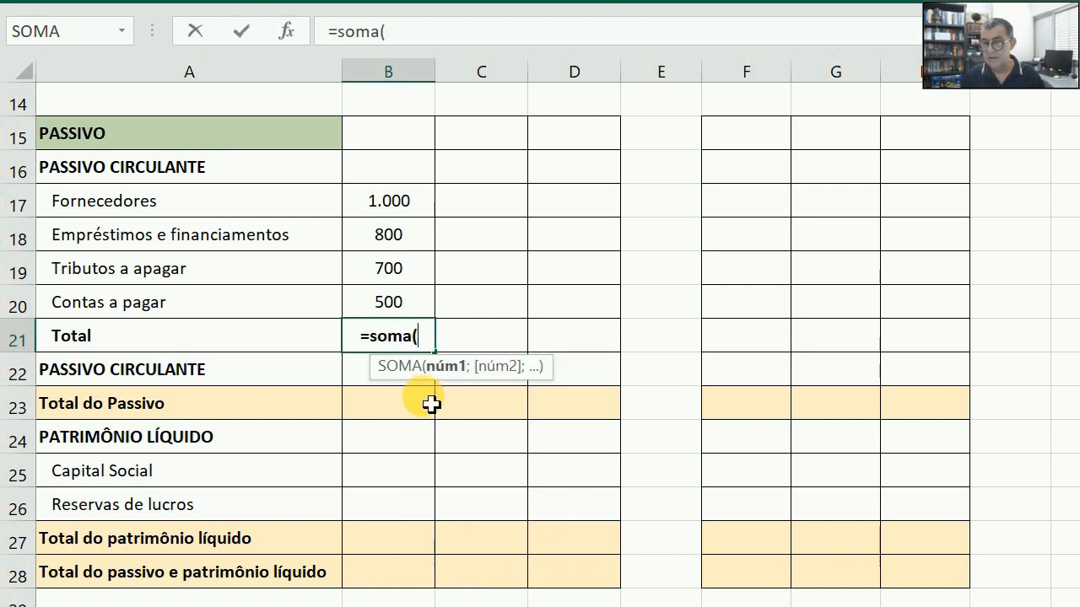
click(374, 216)
drag(373, 216, 389, 314)
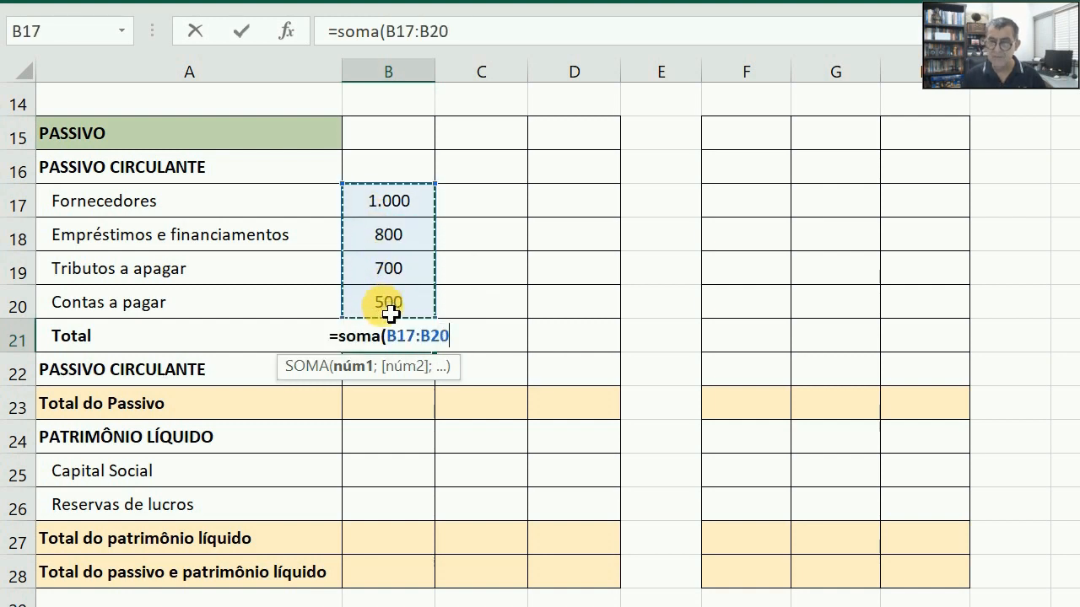
text())
key(Return)
key(Up)
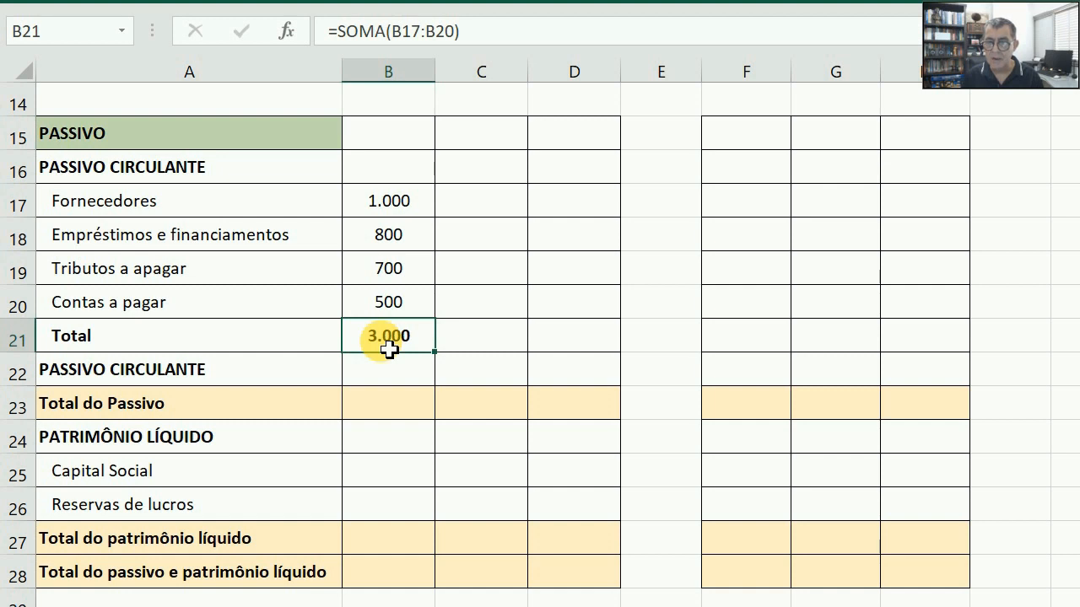
- Correct the heading in A22 to PASSIVO NÃO CIRCULANTE
click(231, 377)
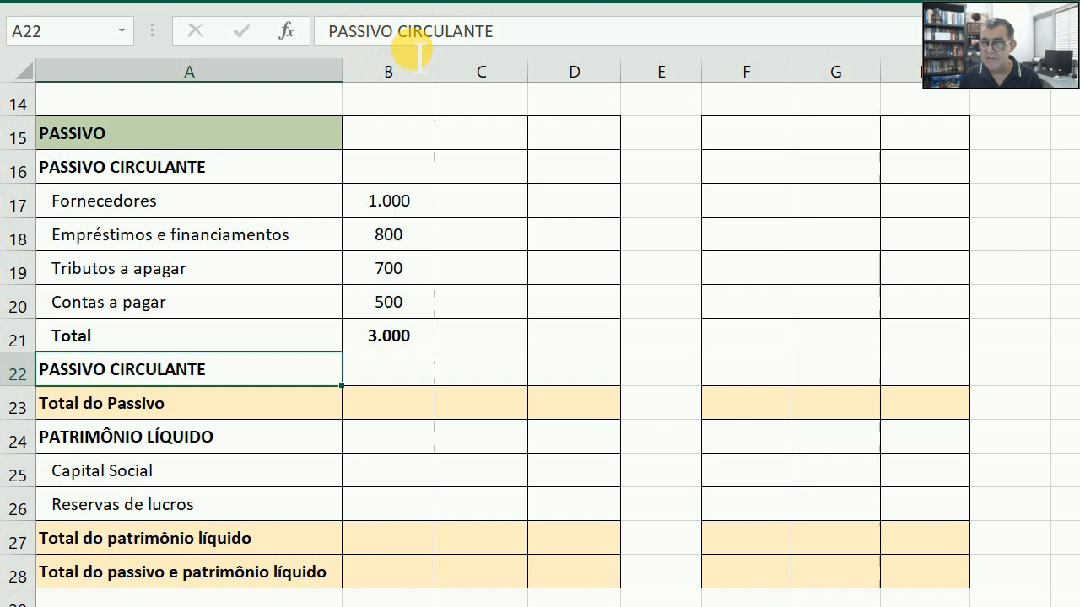
click(397, 31)
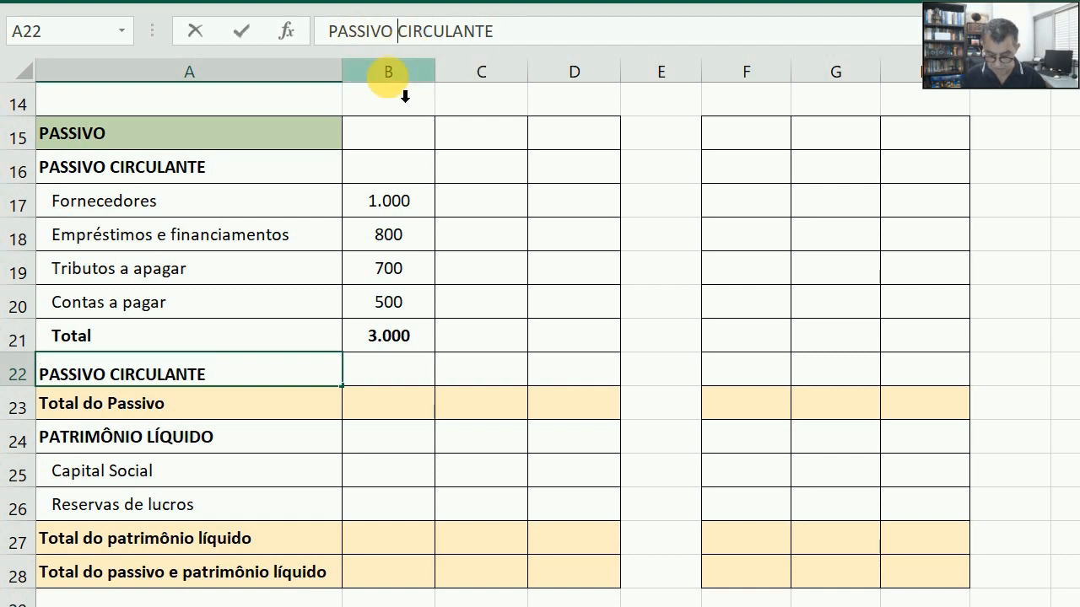
text(NÃO)
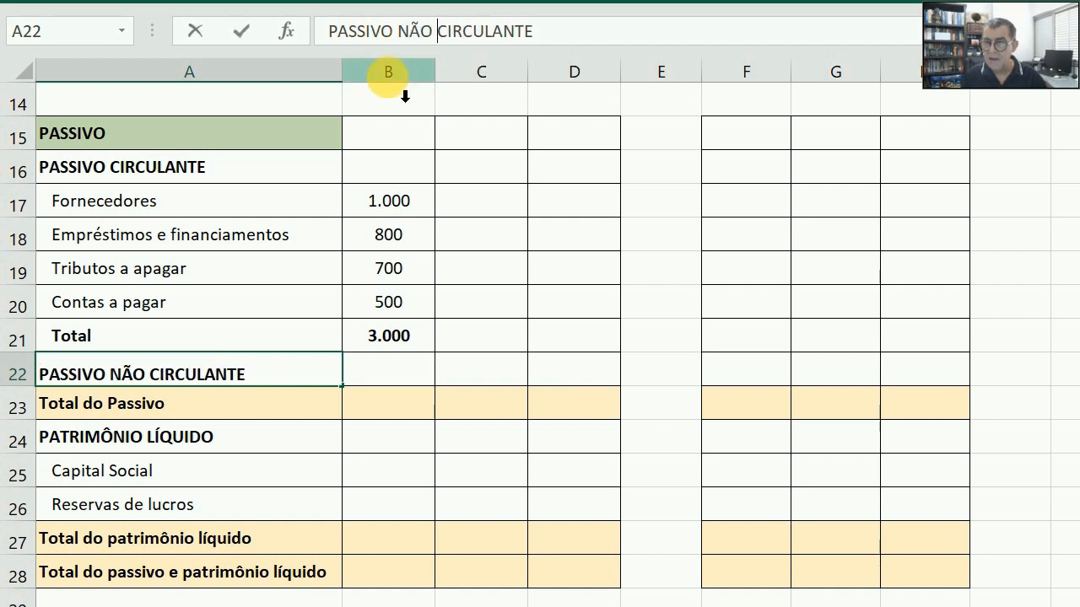
key(Return)
key(Up)
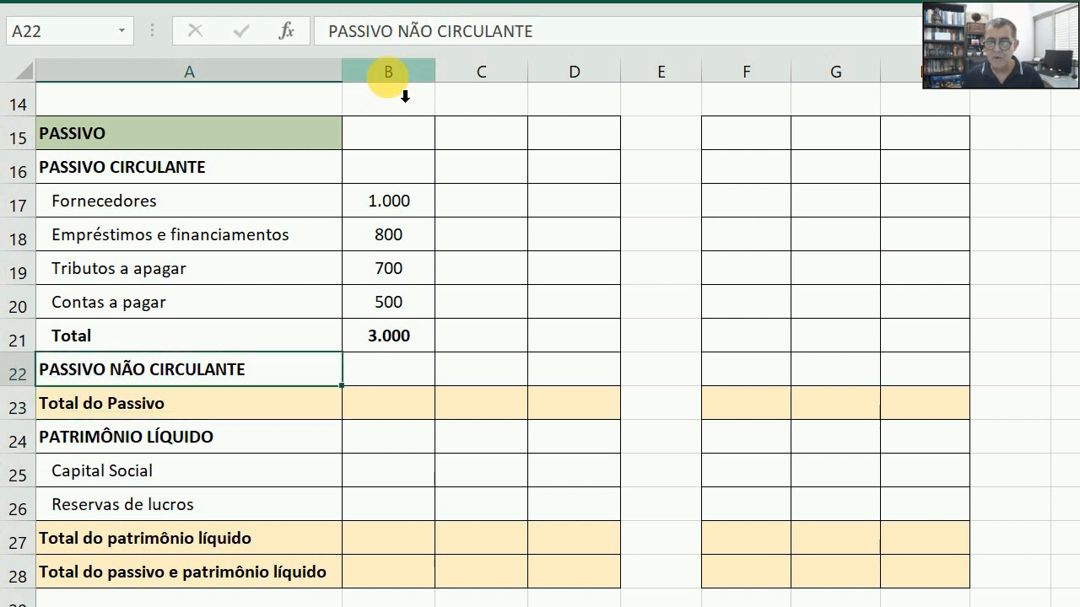
- Enter 0 as the Ano 1 value for PASSIVO NÃO CIRCULANTE in B22
key(Right)
text(0)
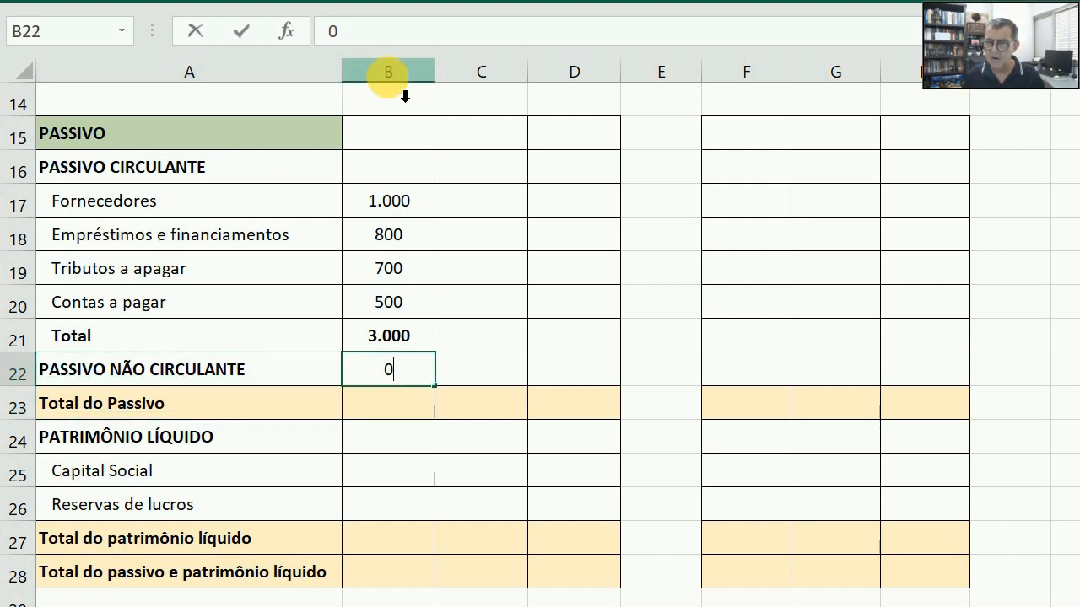
key(Return)
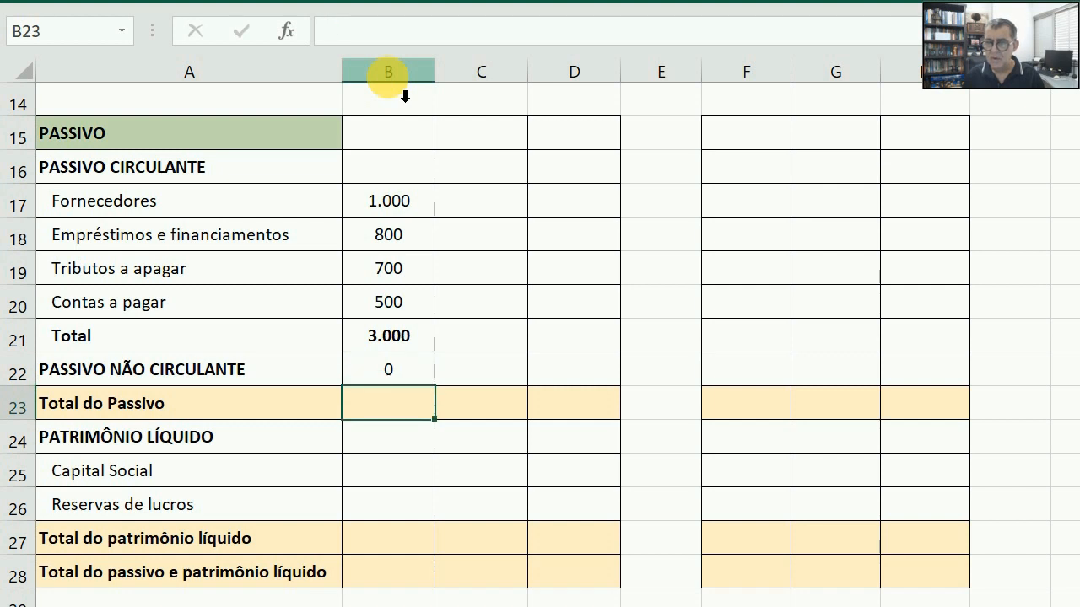
- Calculate the Ano 1 Total do Passivo in B23 with =B21+B22
text(=)
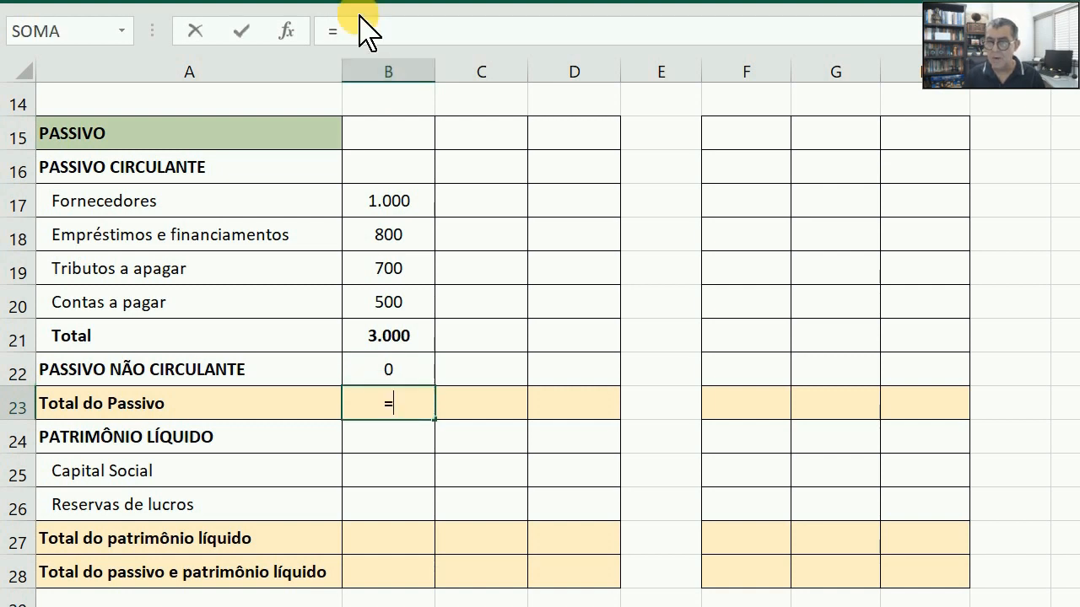
click(387, 344)
text(+)
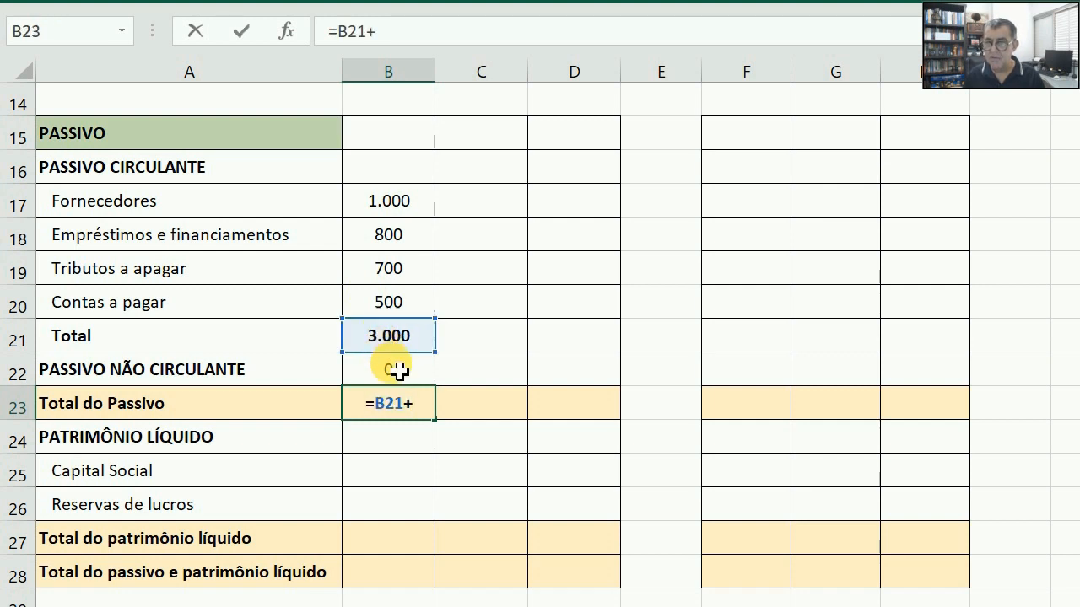
click(376, 371)
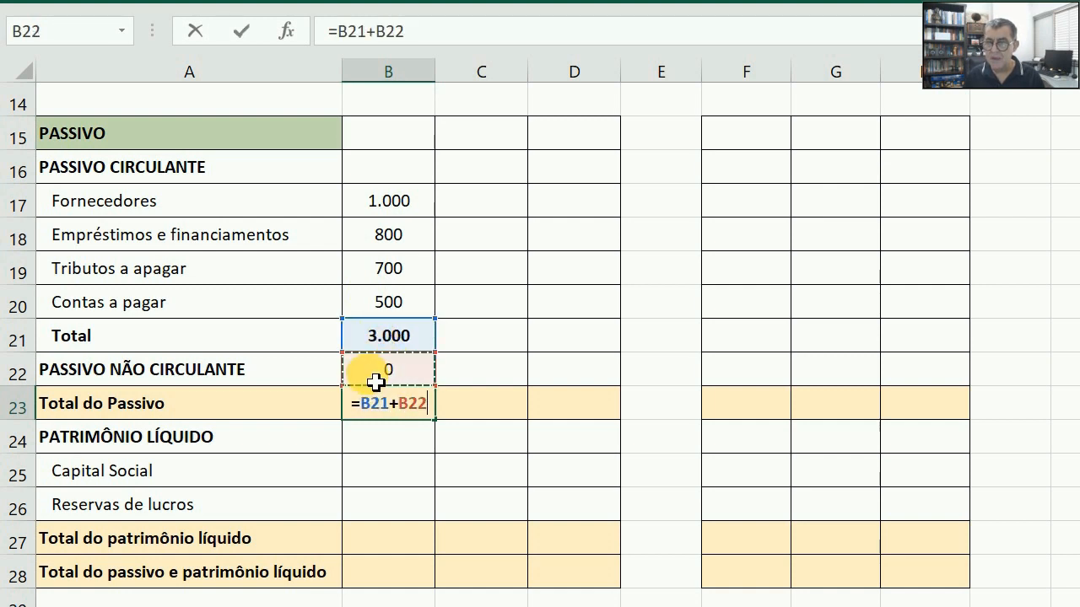
key(Return)
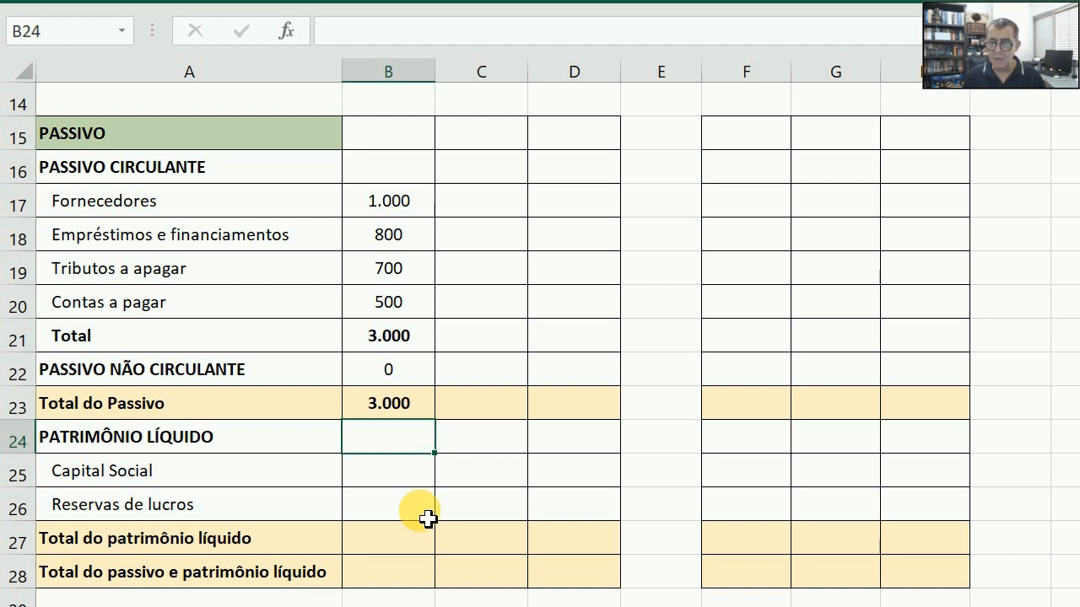
- Enter the Ano 1 equity items in B25:B26: Capital Social 3000 and Reservas de lucros 4000
key(Down)
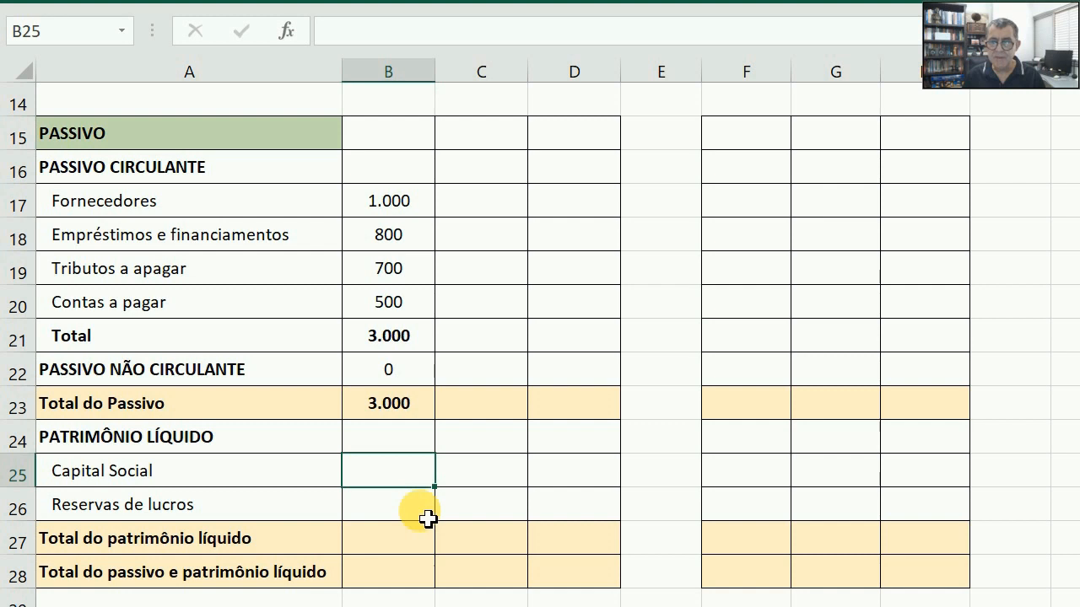
text(3.00)
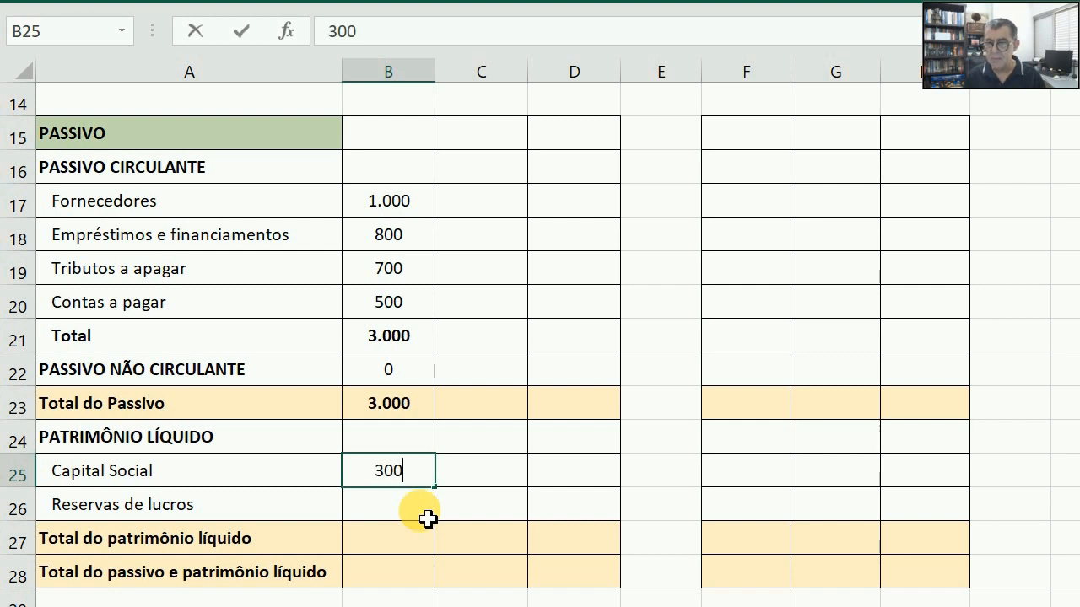
text(0)
key(Return)
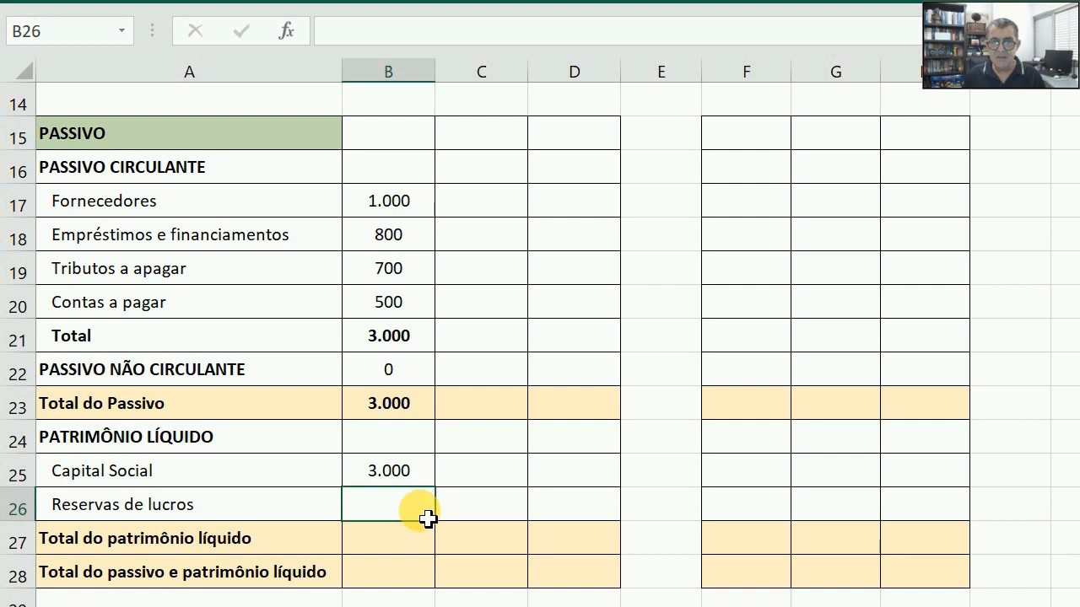
text(4000)
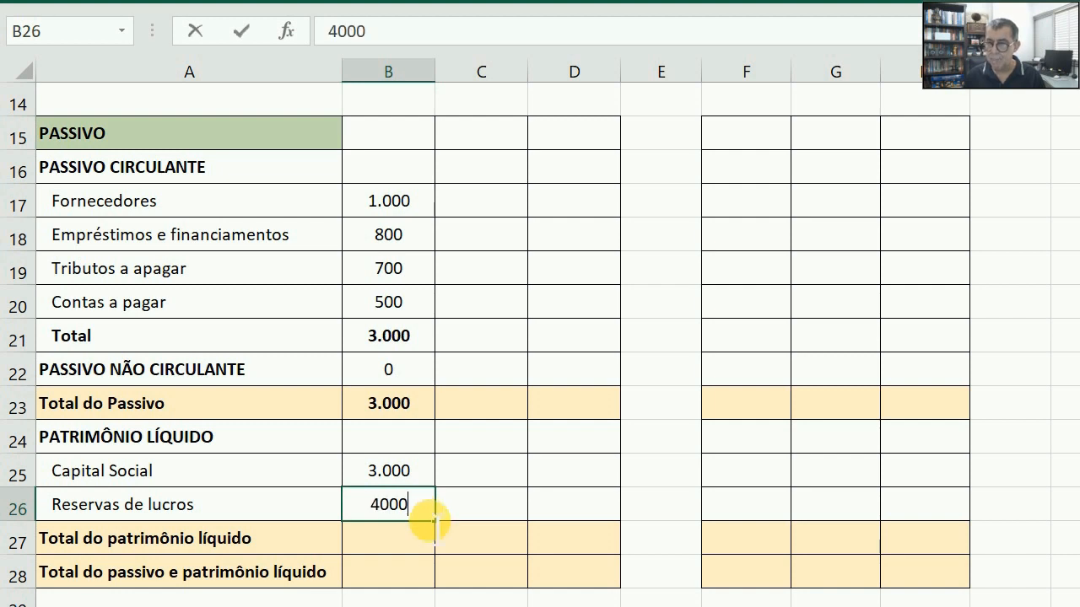
key(Return)
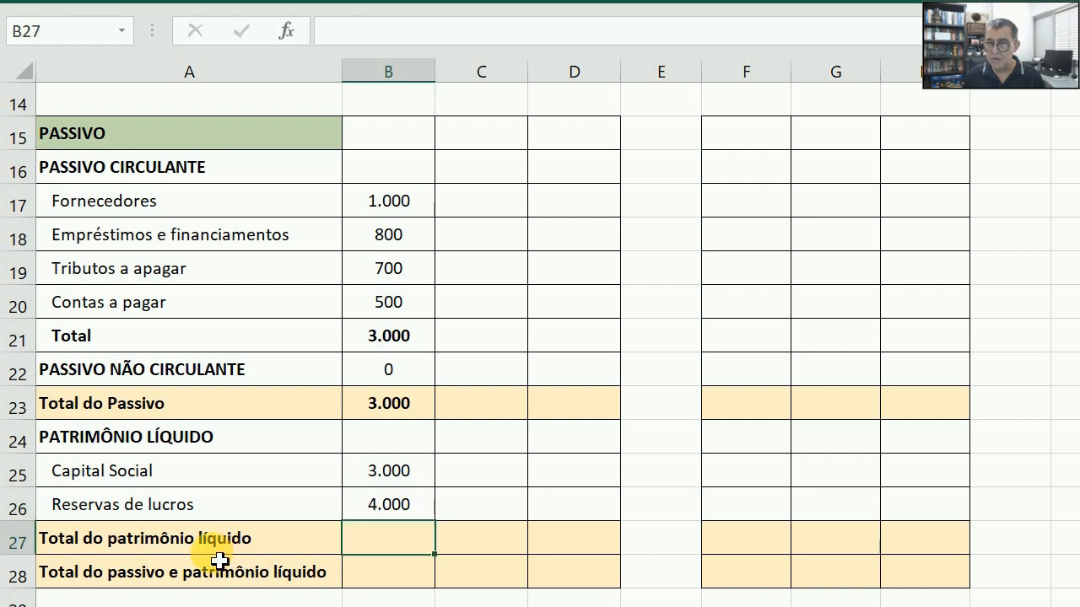
- Calculate the Ano 1 Total do patrimônio líquido in B27 with =SOMA(B25:B26)
text(=)
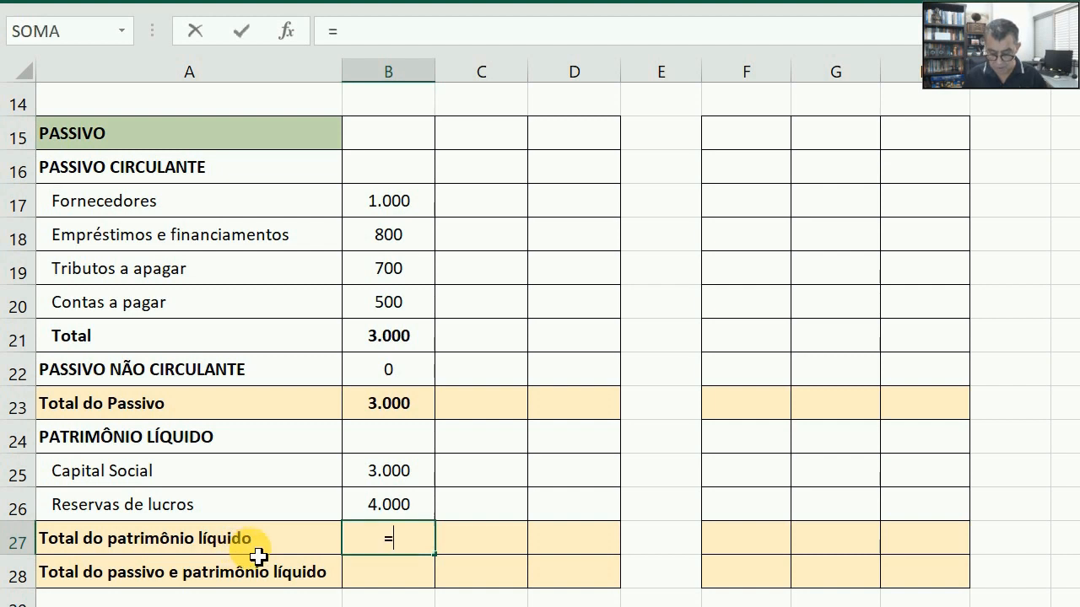
text(soma()
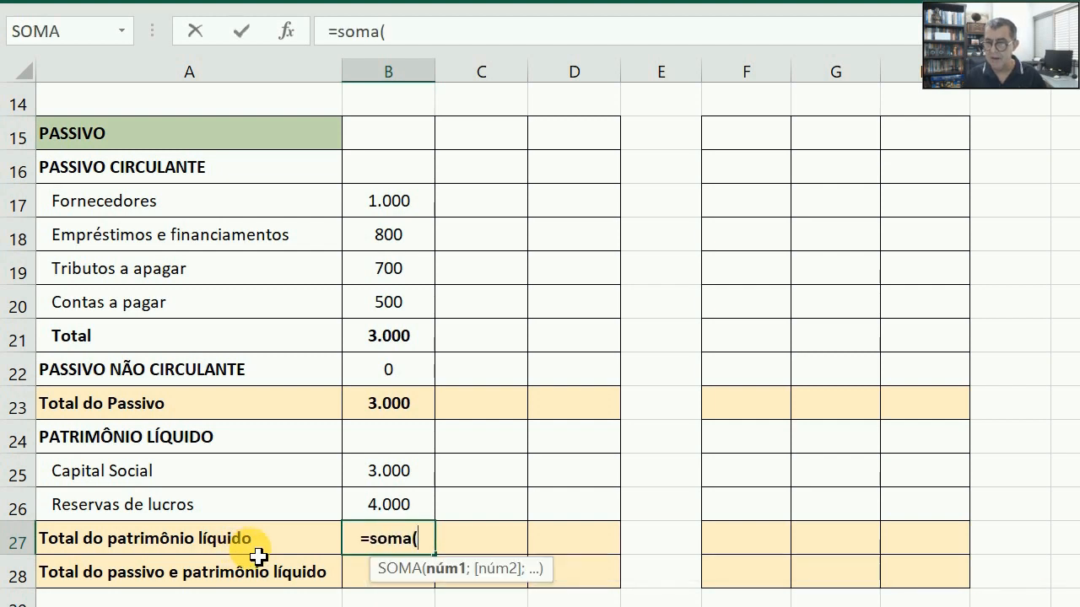
drag(384, 472, 388, 500)
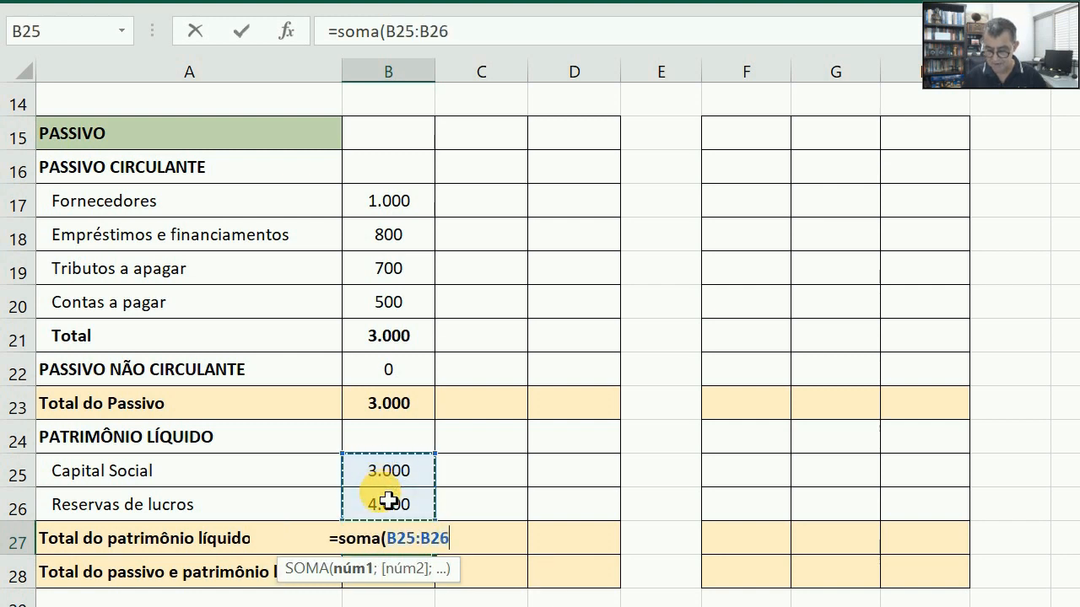
text())
key(Return)
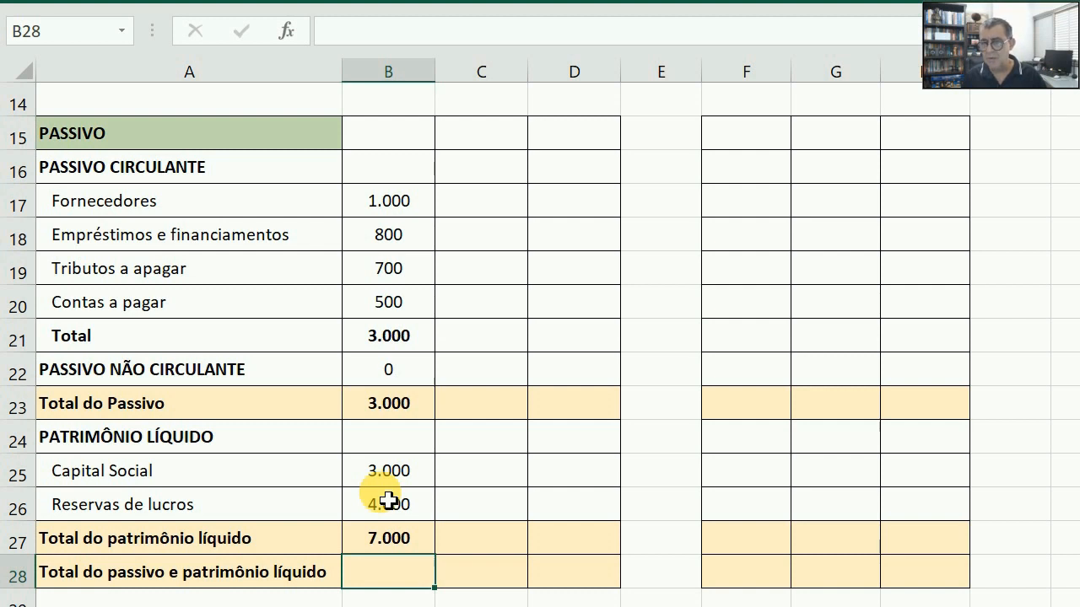
- Calculate the Ano 1 Total do passivo e patrimônio líquido in B28 with =B23+B27
text(=)
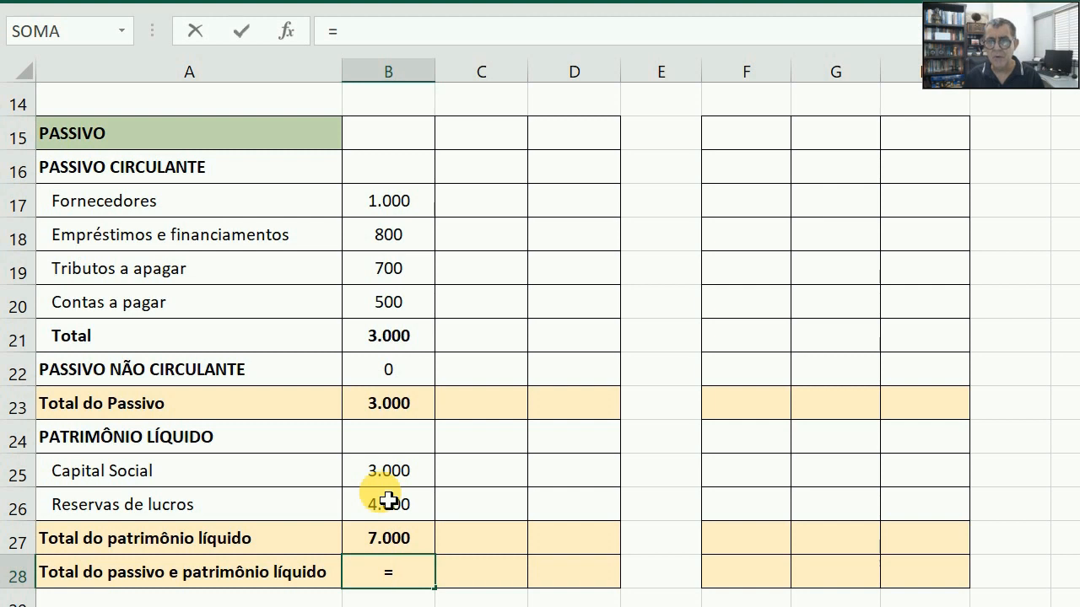
click(373, 412)
text(+)
click(364, 548)
key(Return)
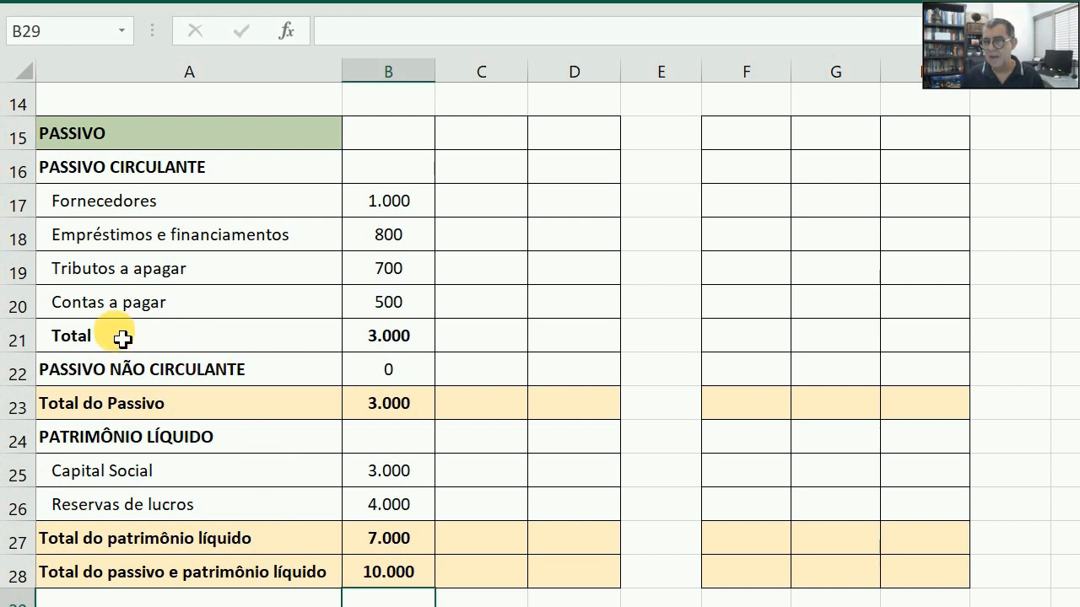
- Copy the Ano 1 total formulas in B21, B23 and B27:B28 across to Ano 2 and Ano 3 in columns C and D
click(398, 339)
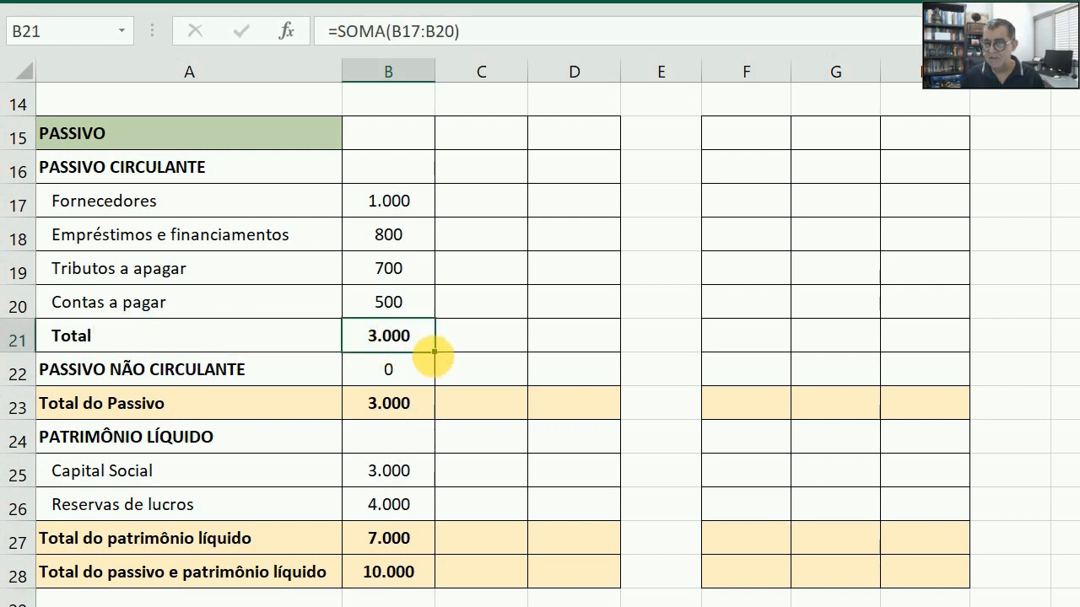
drag(450, 365, 583, 354)
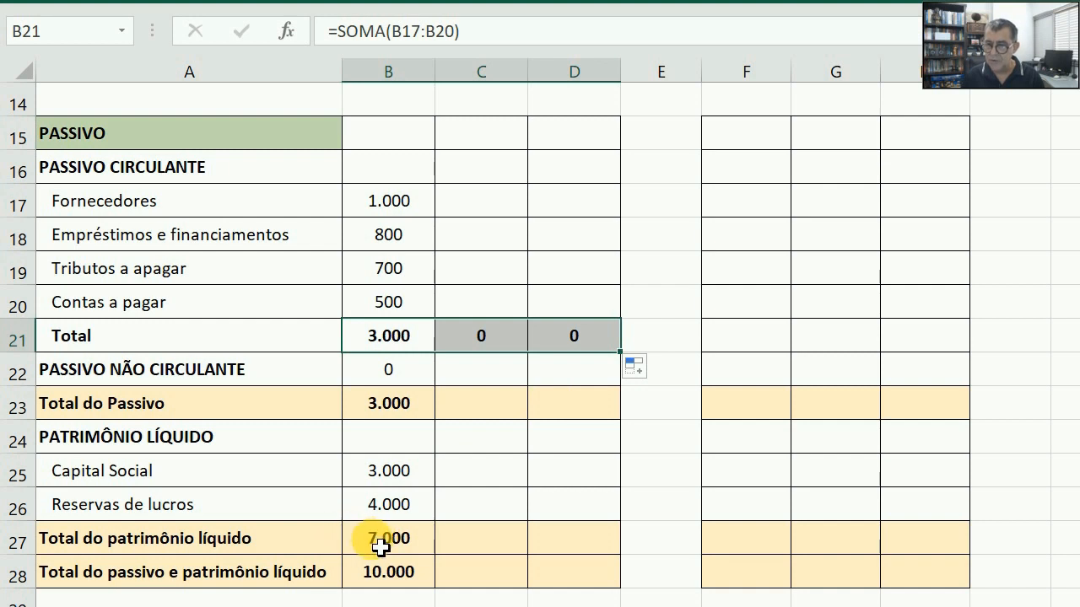
click(395, 403)
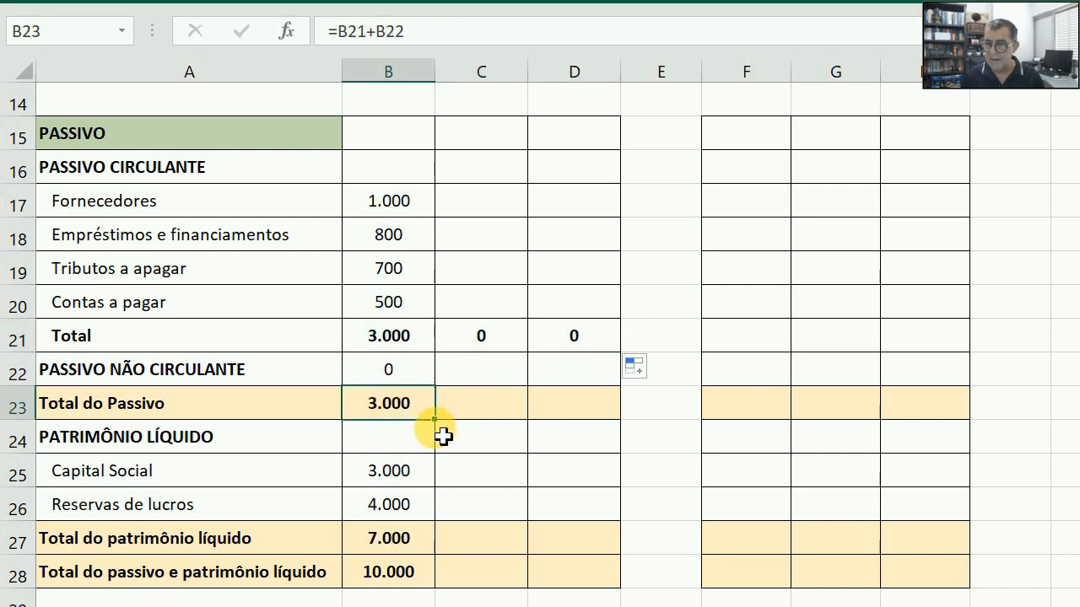
drag(448, 433, 607, 433)
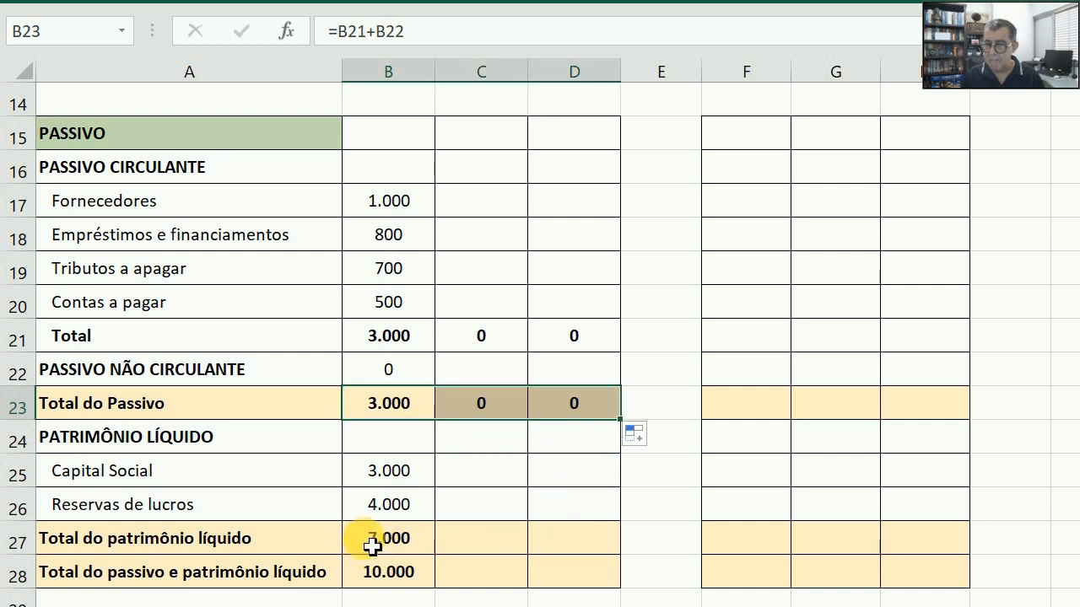
drag(372, 547, 376, 576)
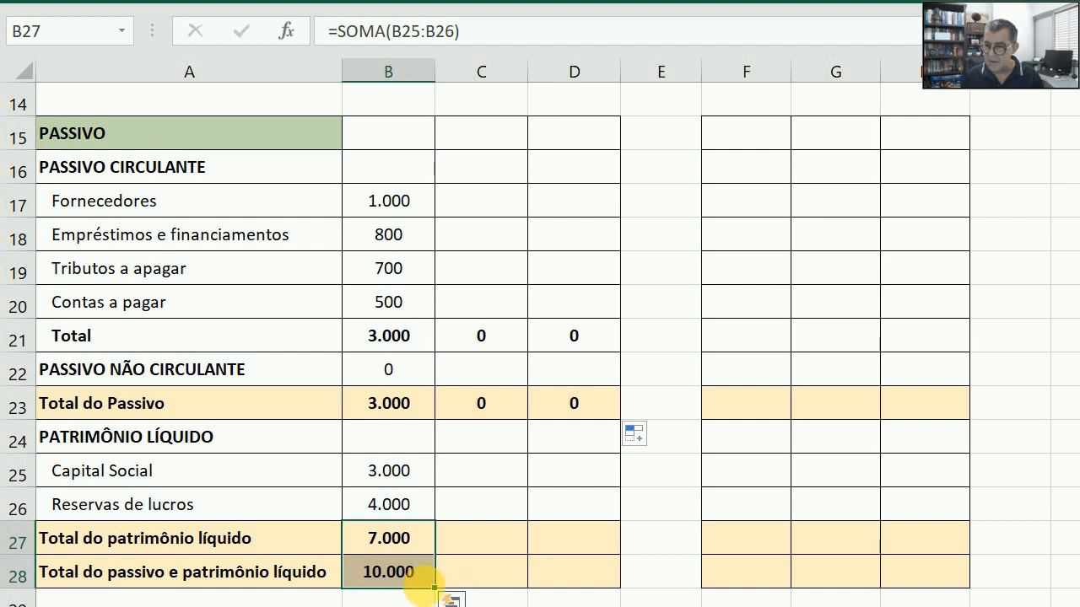
drag(445, 598, 616, 588)
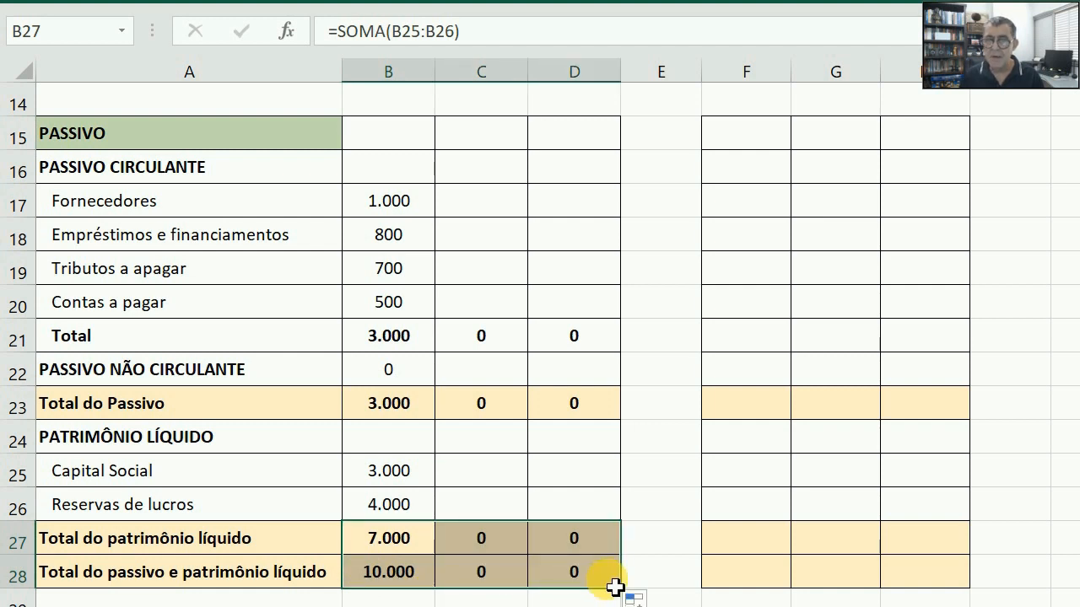
- Enter the Ano 2 current liabilities in C17:C20: Fornecedores 2000, Empréstimos e financiamentos 1200, Tributos 1382 and Contas a pagar 1000
click(496, 211)
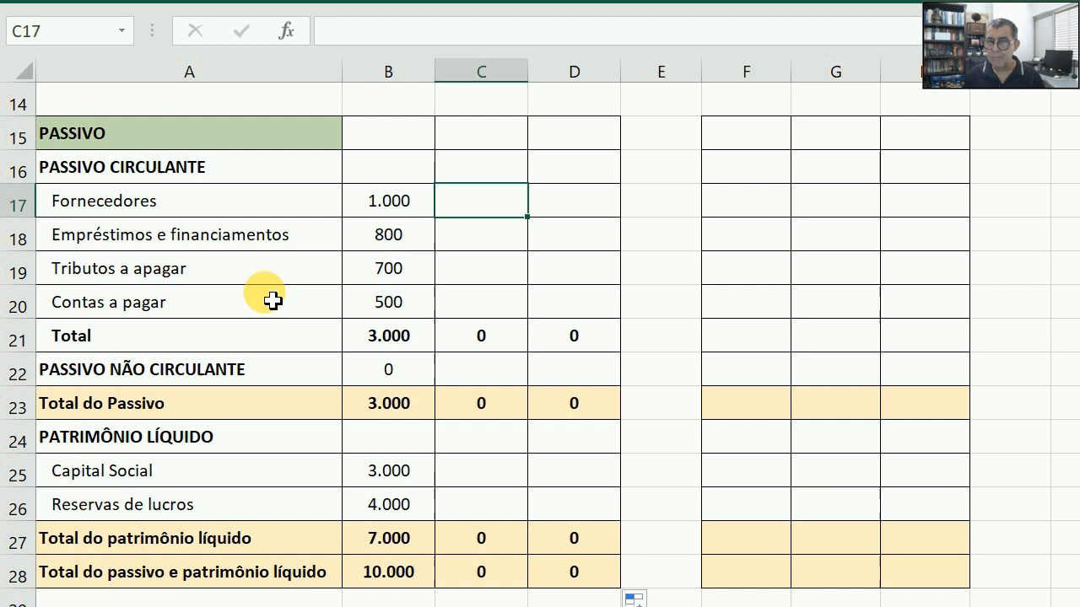
text(2.00)
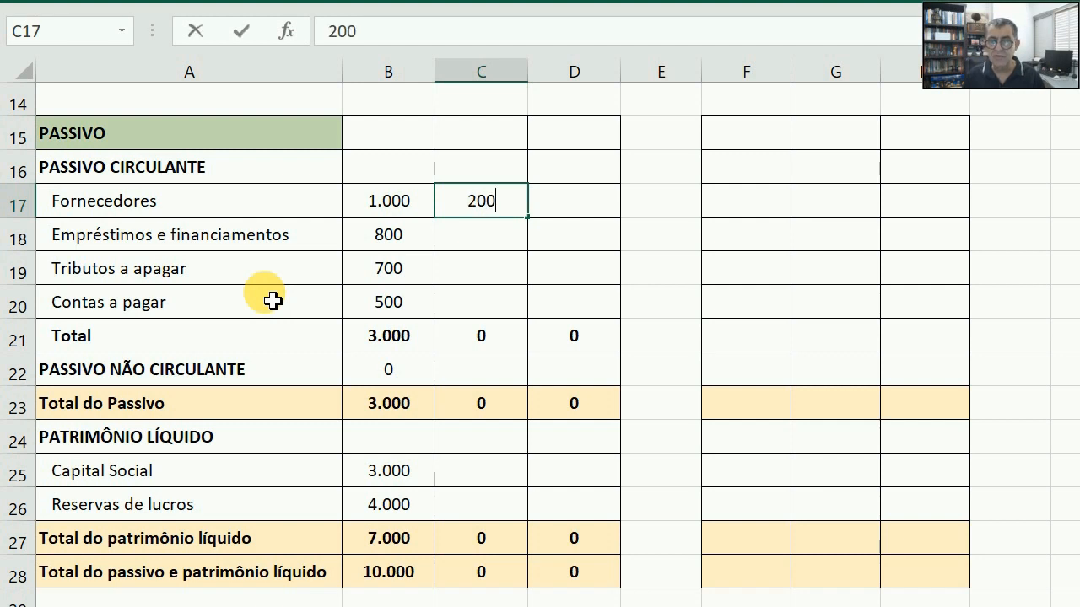
text(0)
key(Return)
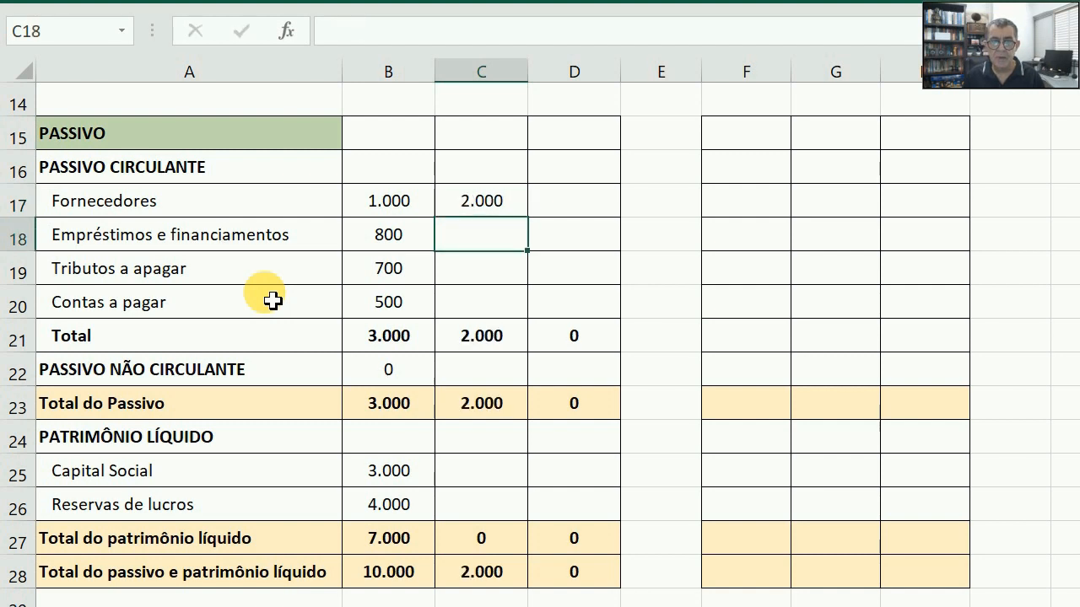
text(1200)
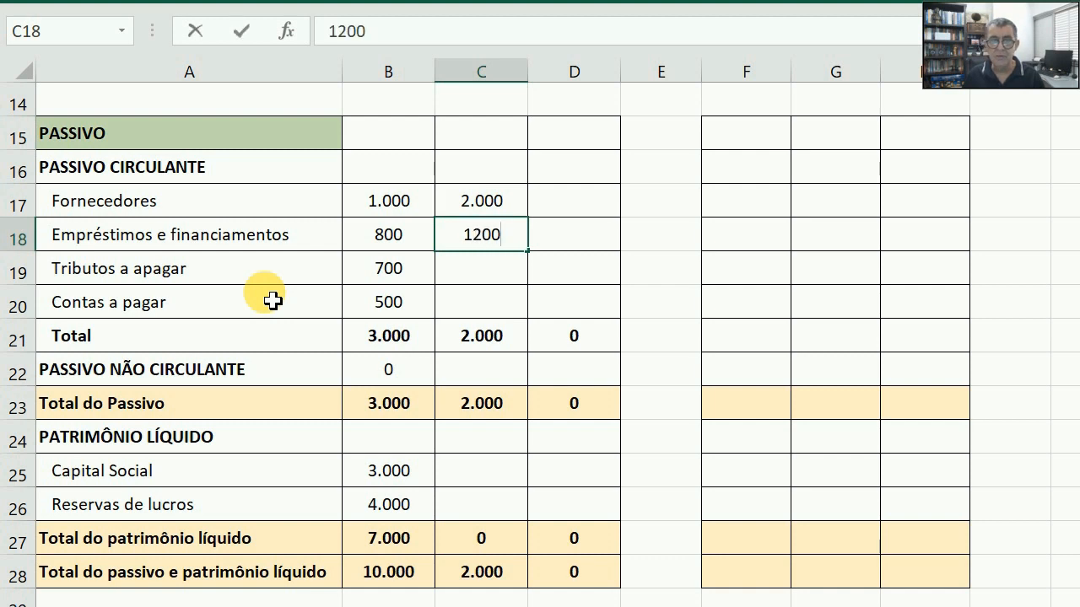
key(Return)
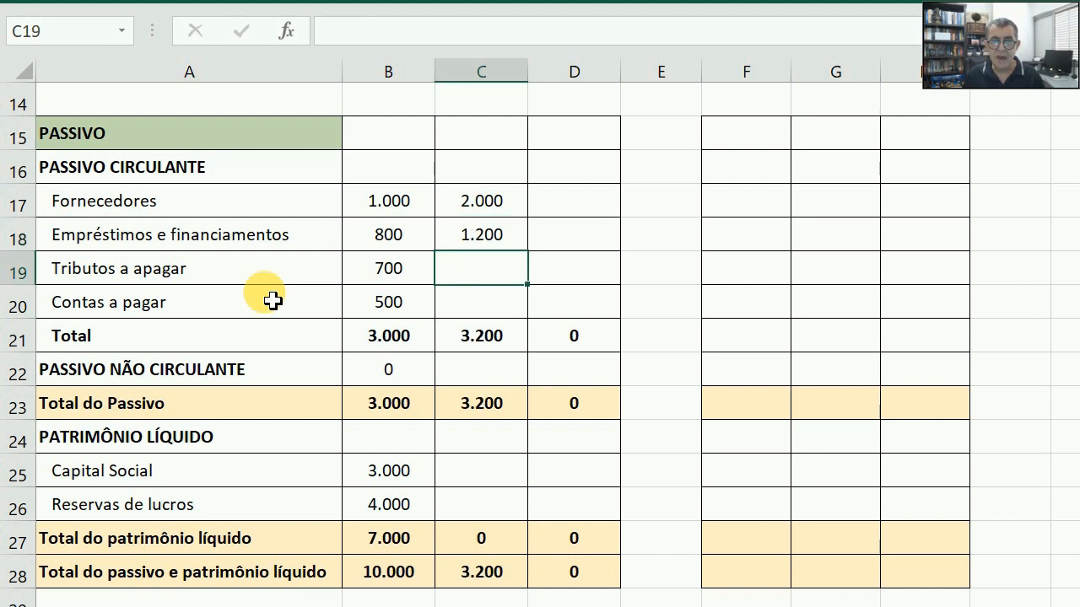
text(382)
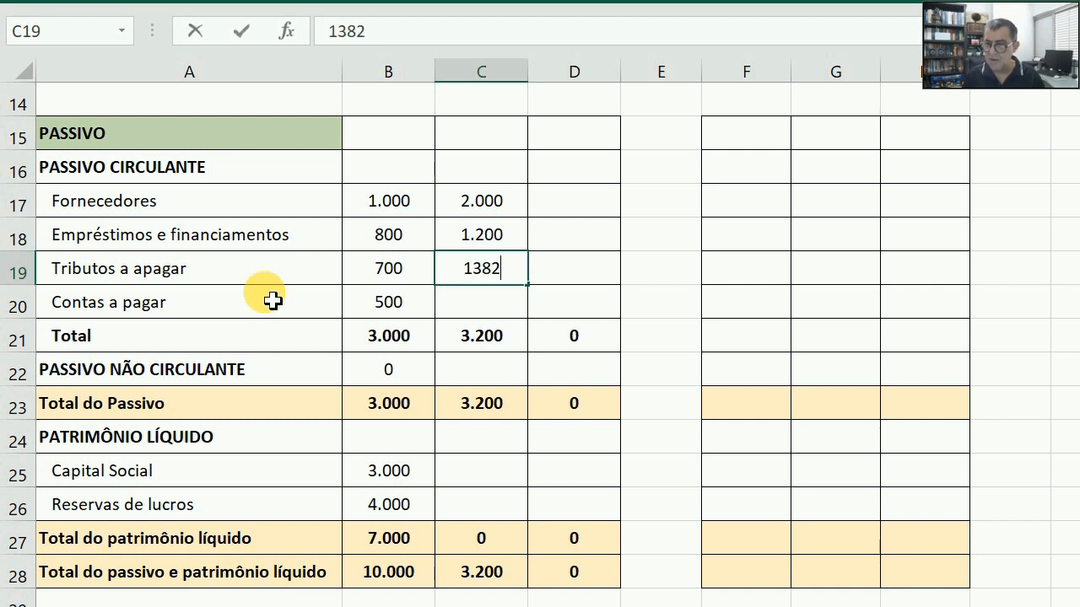
key(Return)
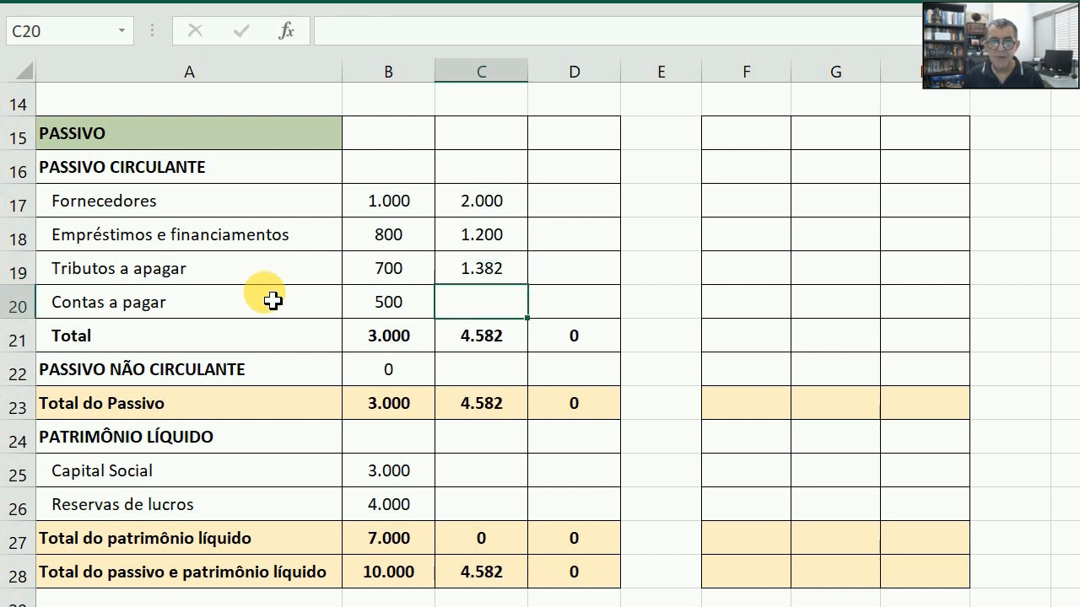
text(1)
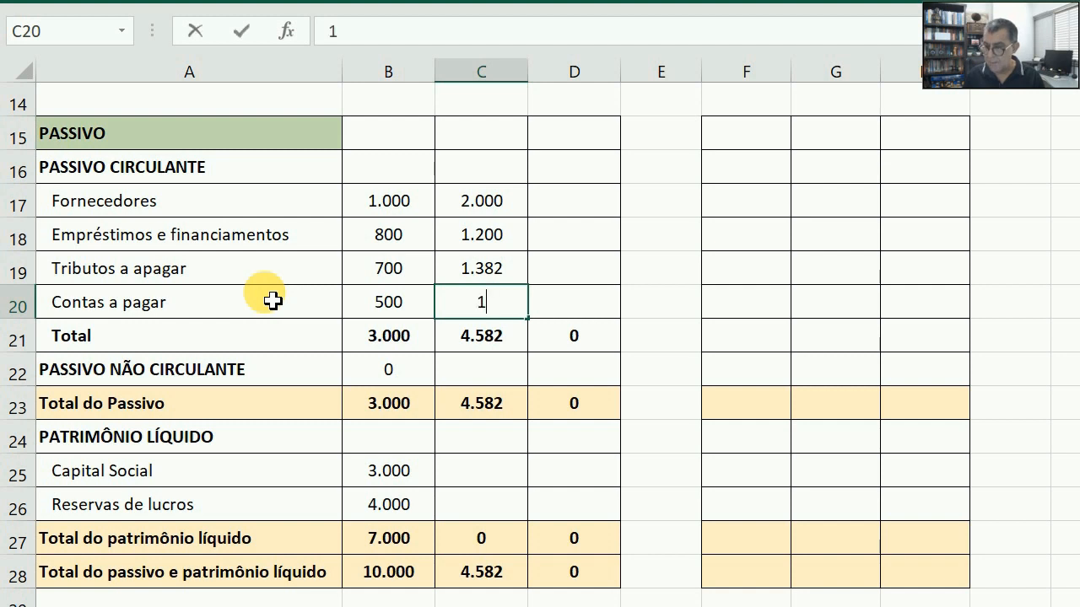
text(.000)
key(Return)
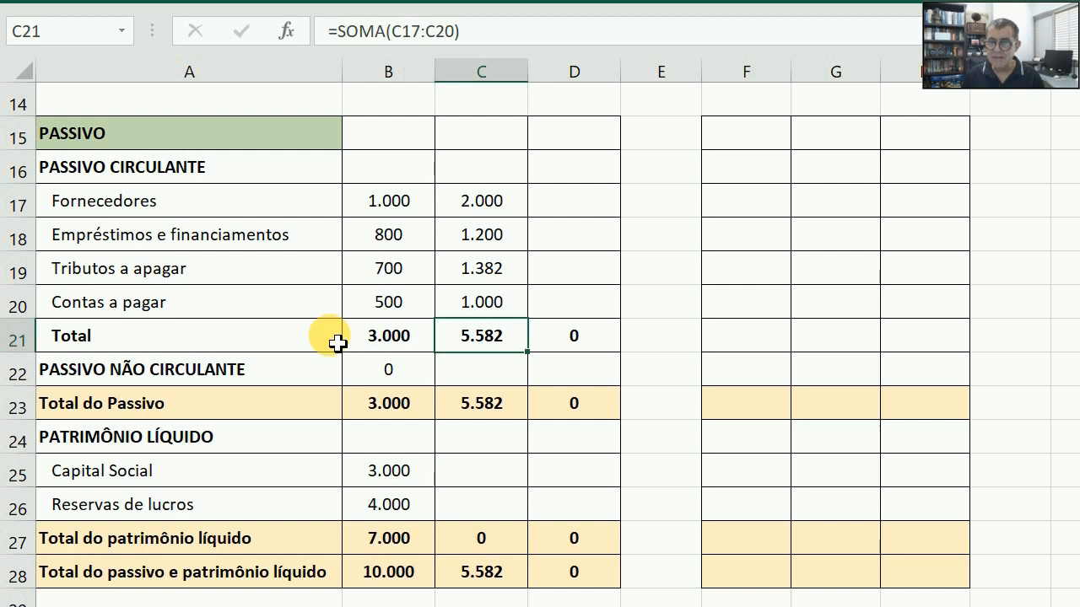
- Enter 0 as the Ano 2 value for PASSIVO NÃO CIRCULANTE in C22
key(Down)
text(0)
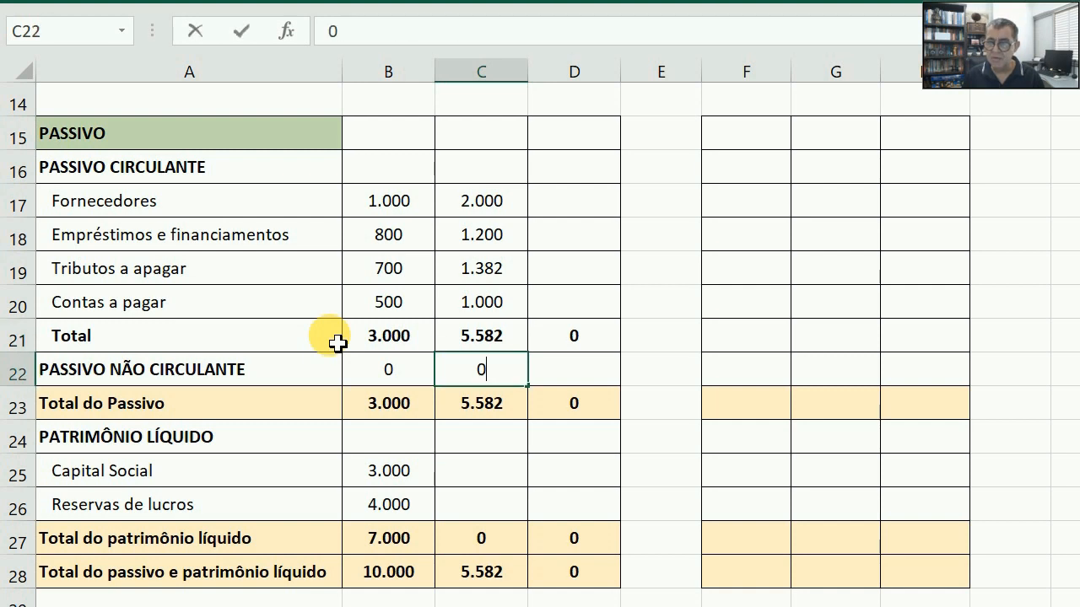
key(Return)
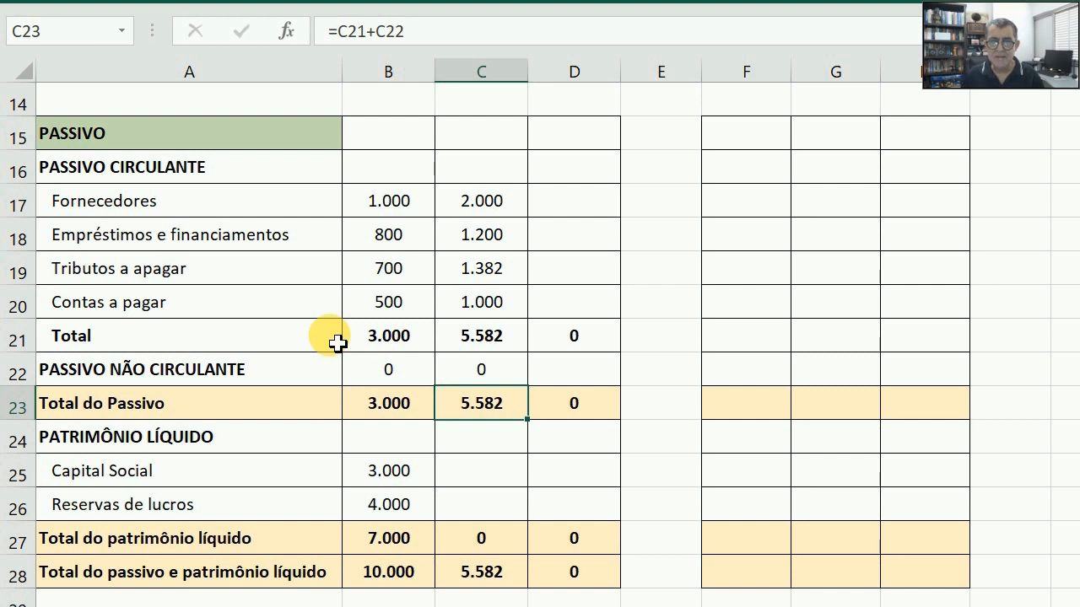
- Enter the Ano 2 equity values in C25:C26: Capital Social 3000 and Reservas de lucros 11418
key(Down)
key(Down)
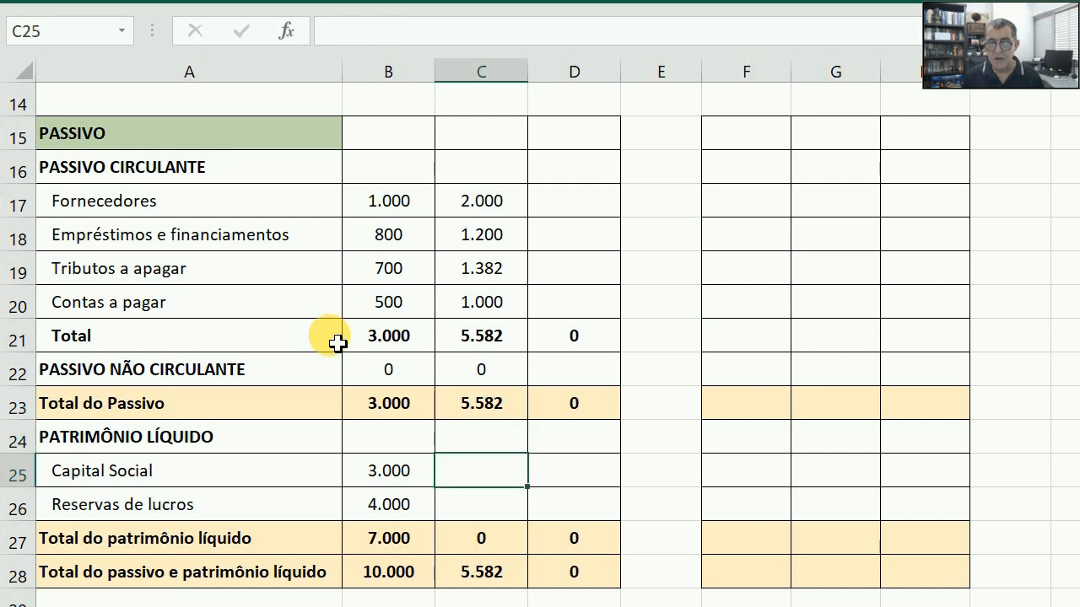
text(3.00)
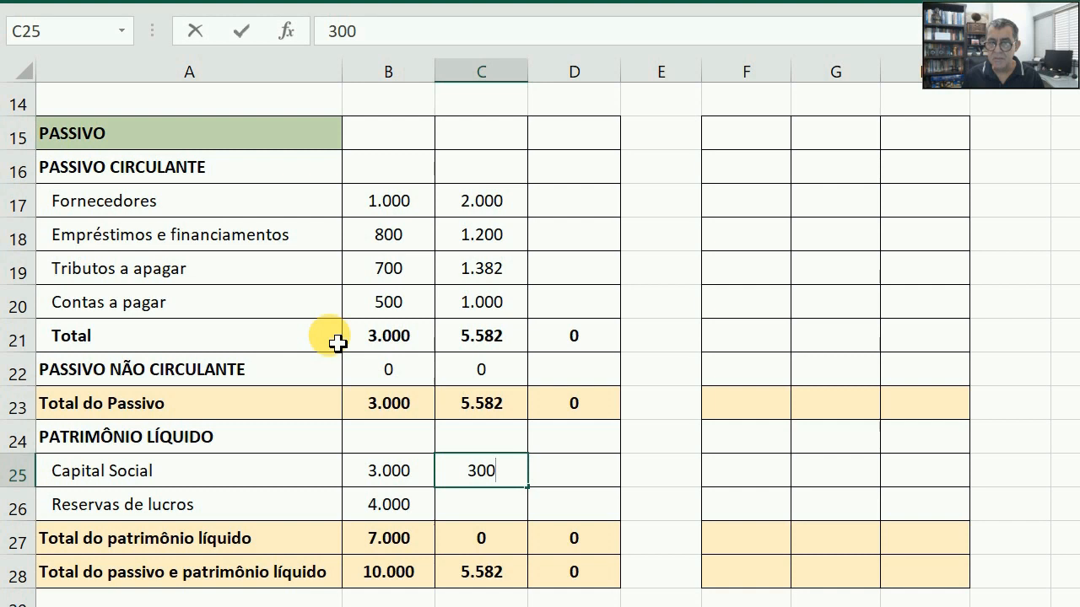
text(0)
key(Return)
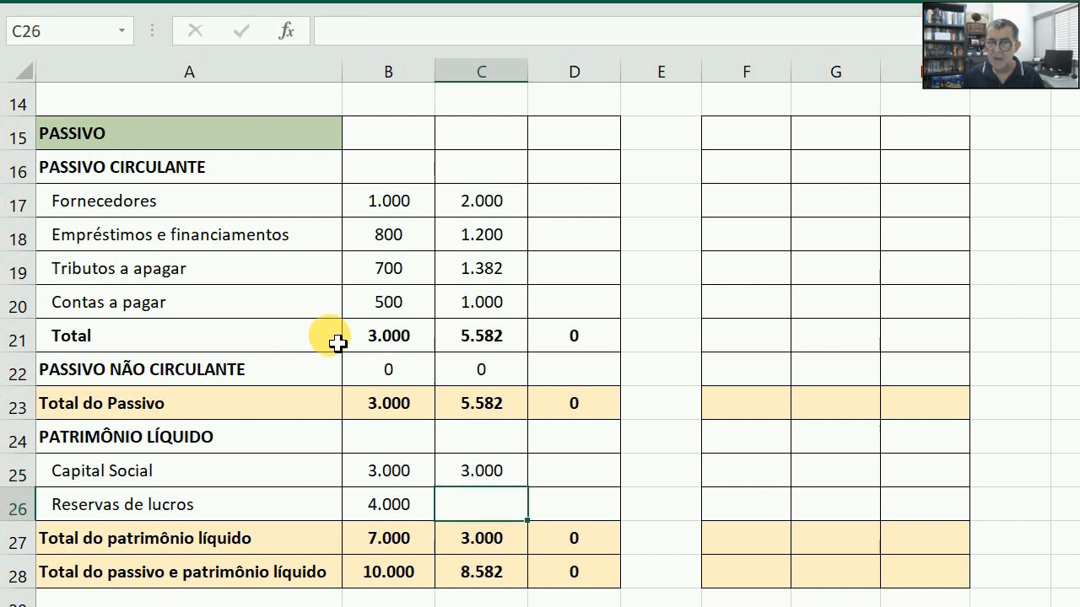
text(11418)
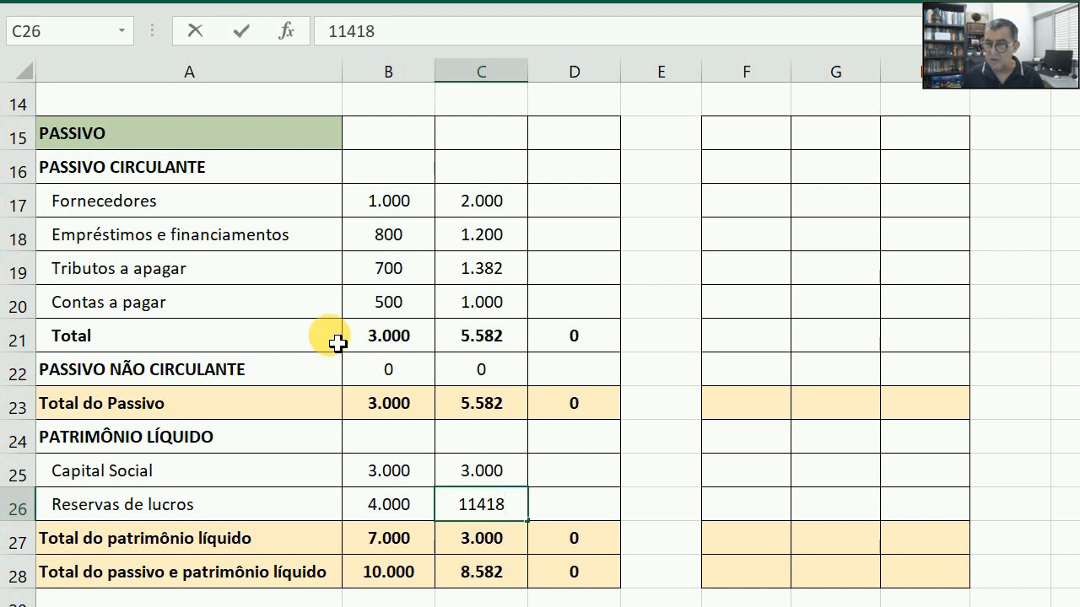
key(Return)
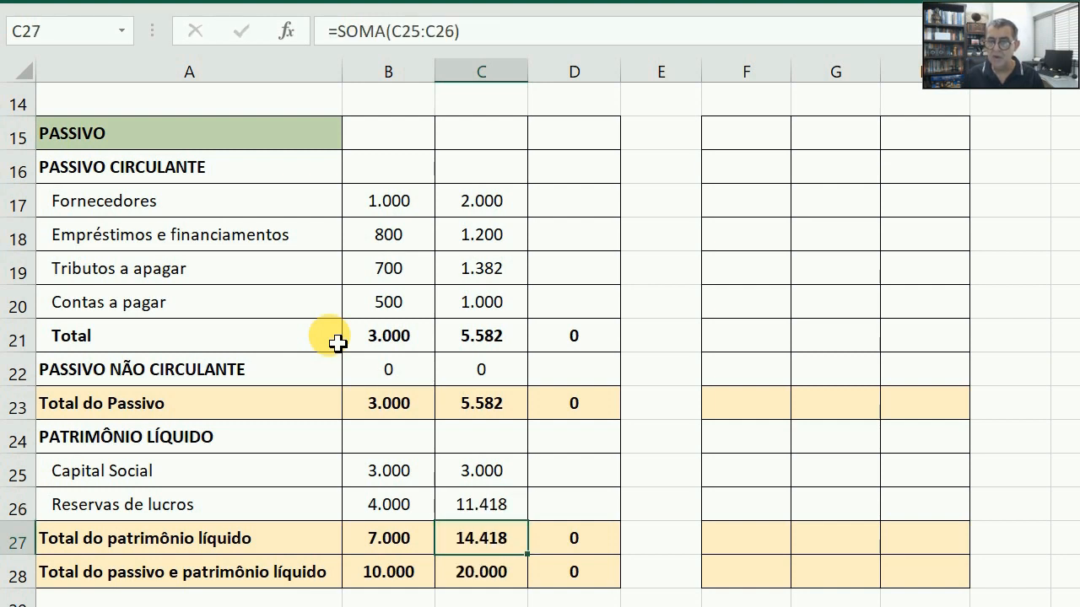
key(Return)
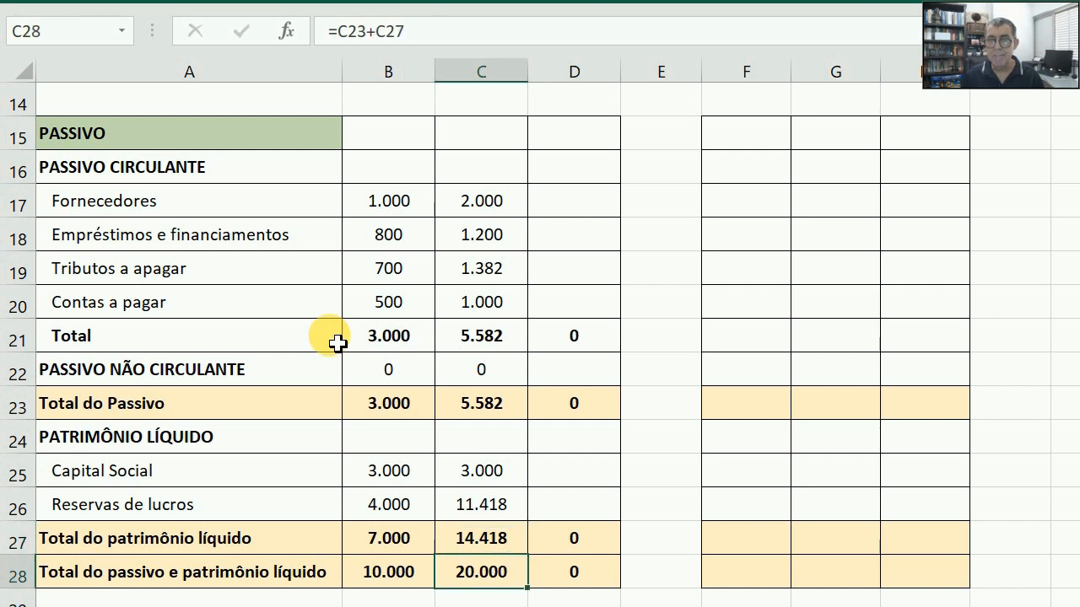
- Enter the Ano 3 current liabilities in D17:D20: Fornecedores 3500, Empréstimos e financiamentos 235, Tributos 2072 and Contas a pagar 2000
click(582, 212)
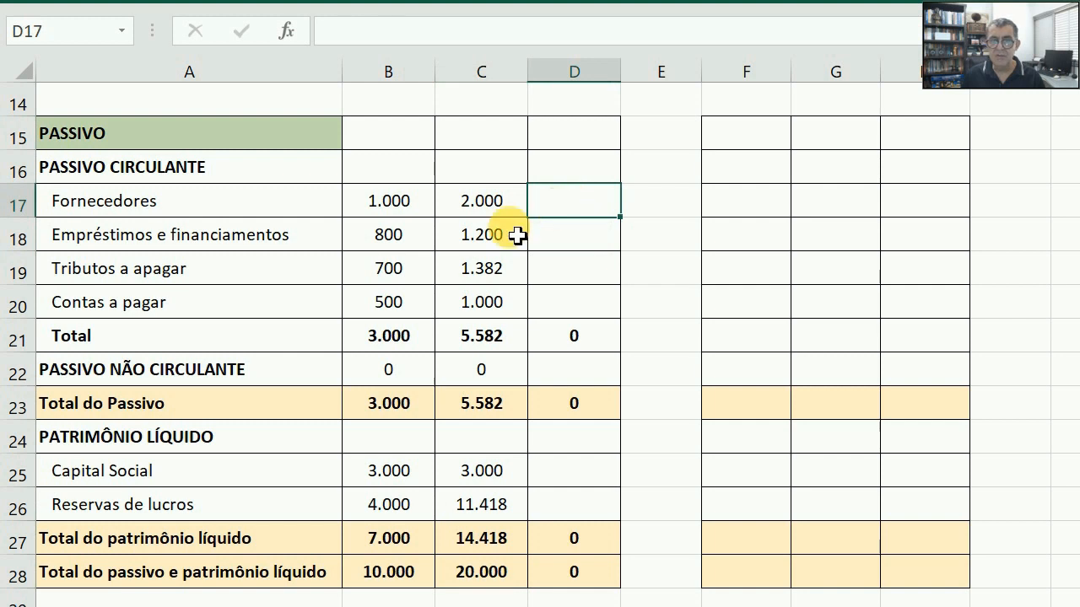
text(3500)
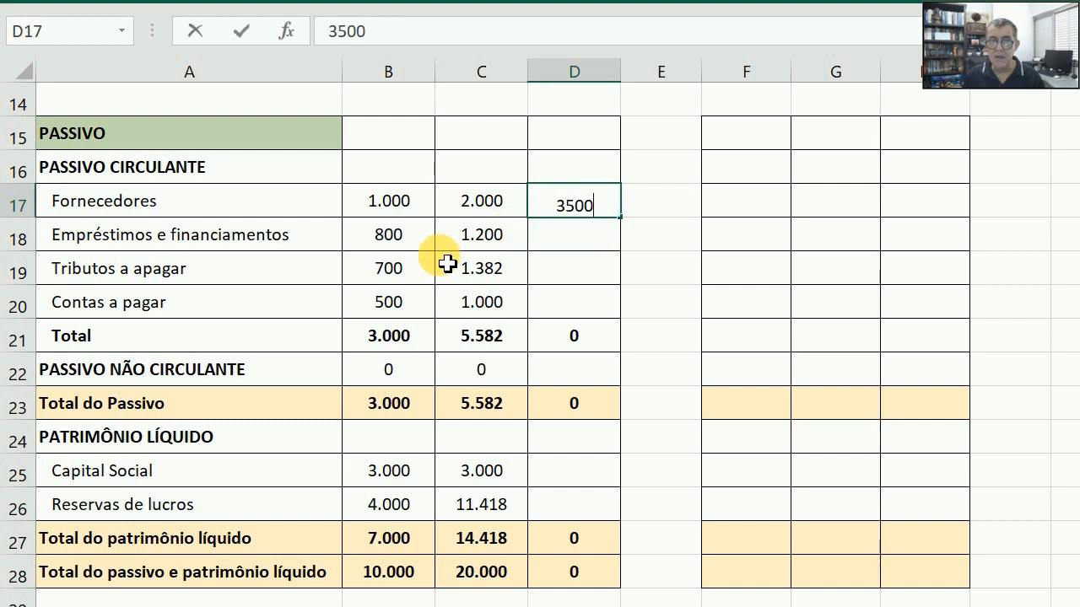
key(Return)
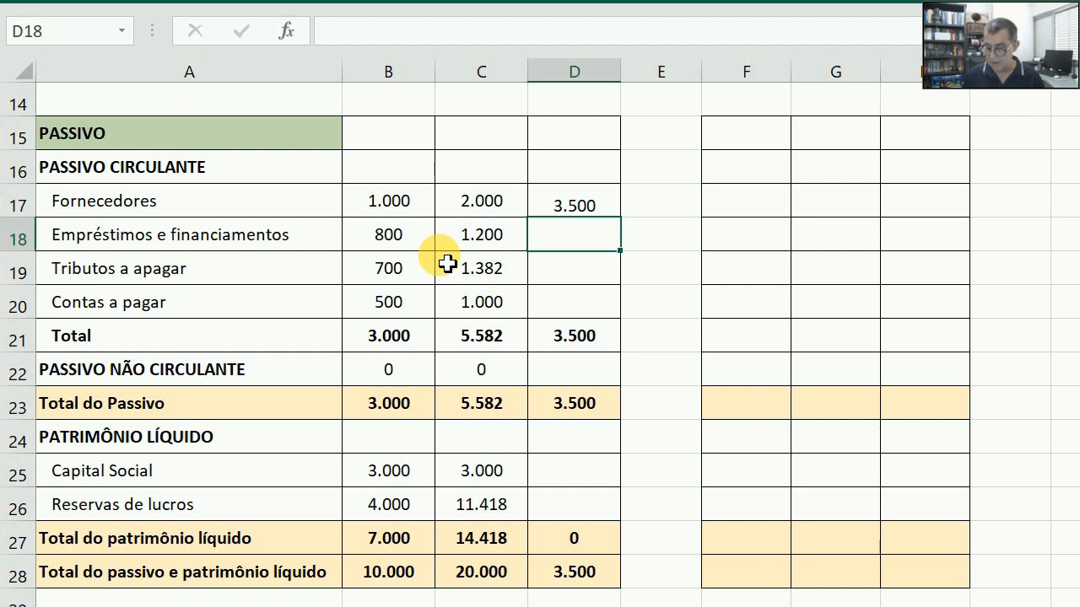
text(235)
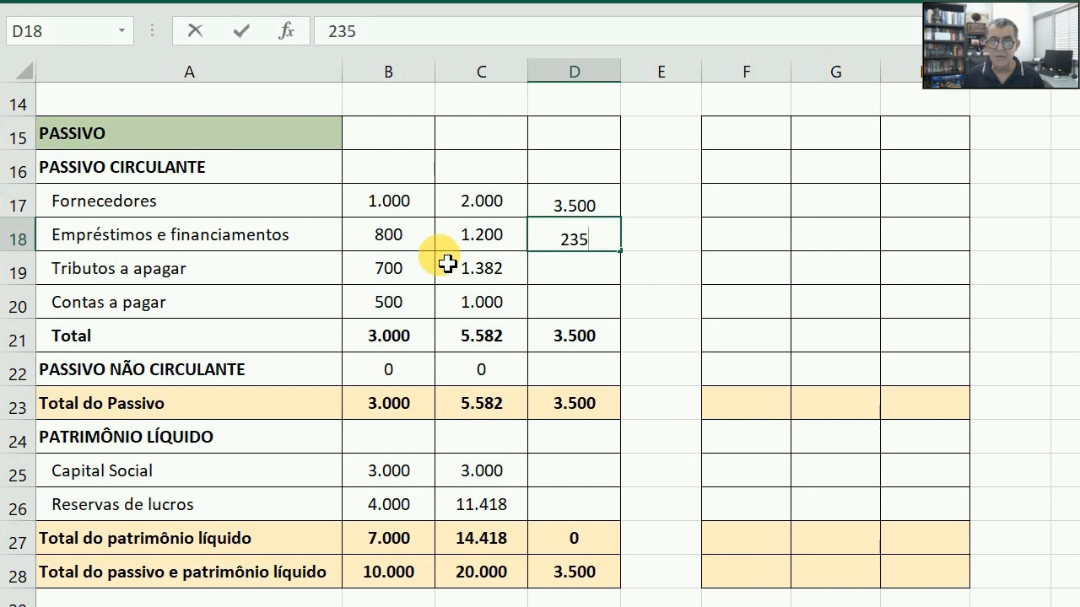
key(Return)
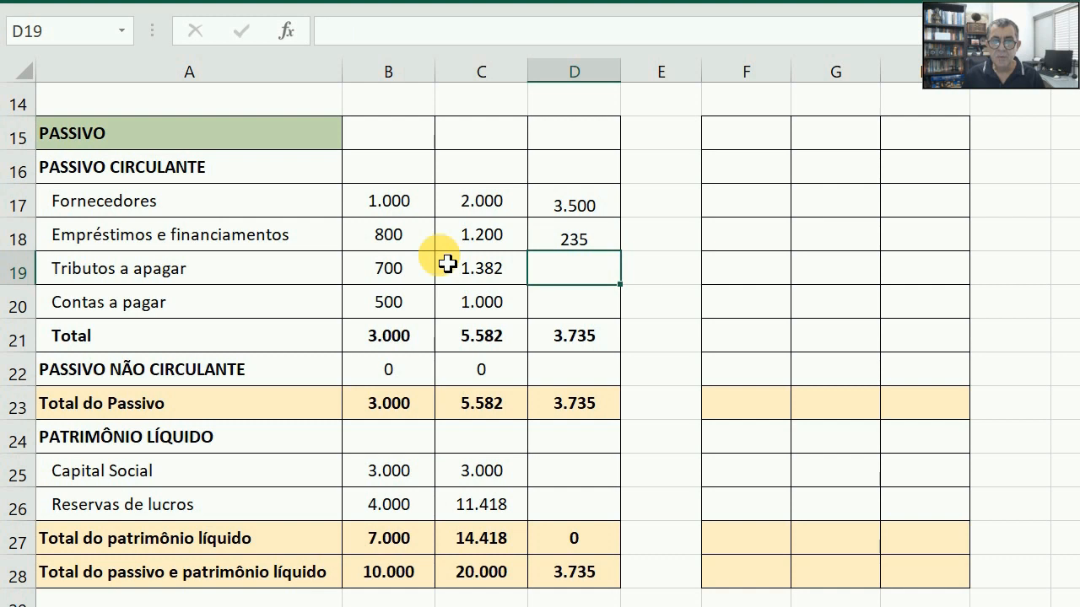
text(2072)
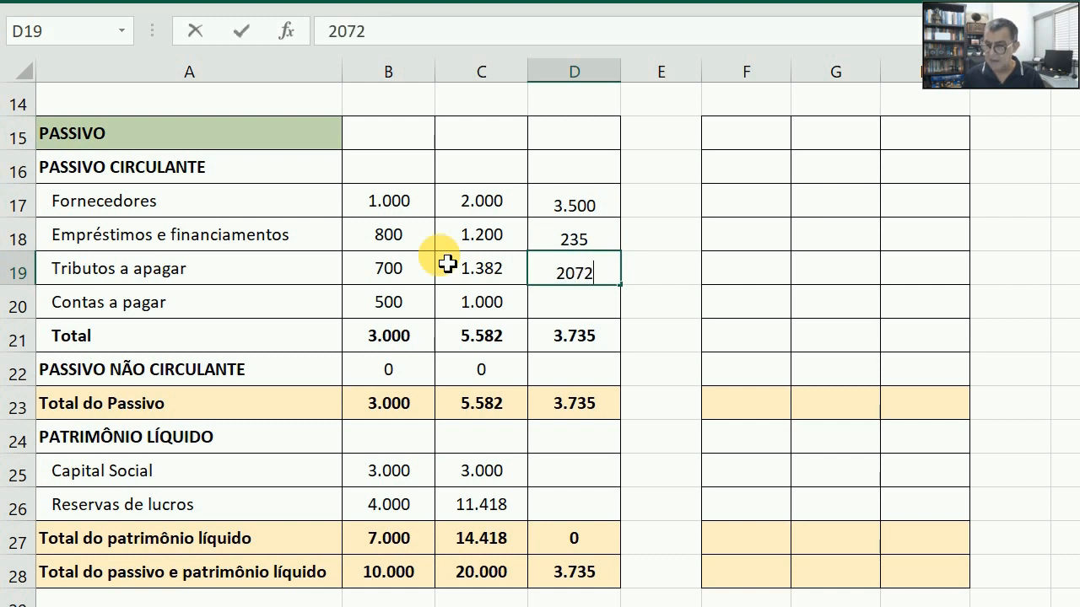
key(Return)
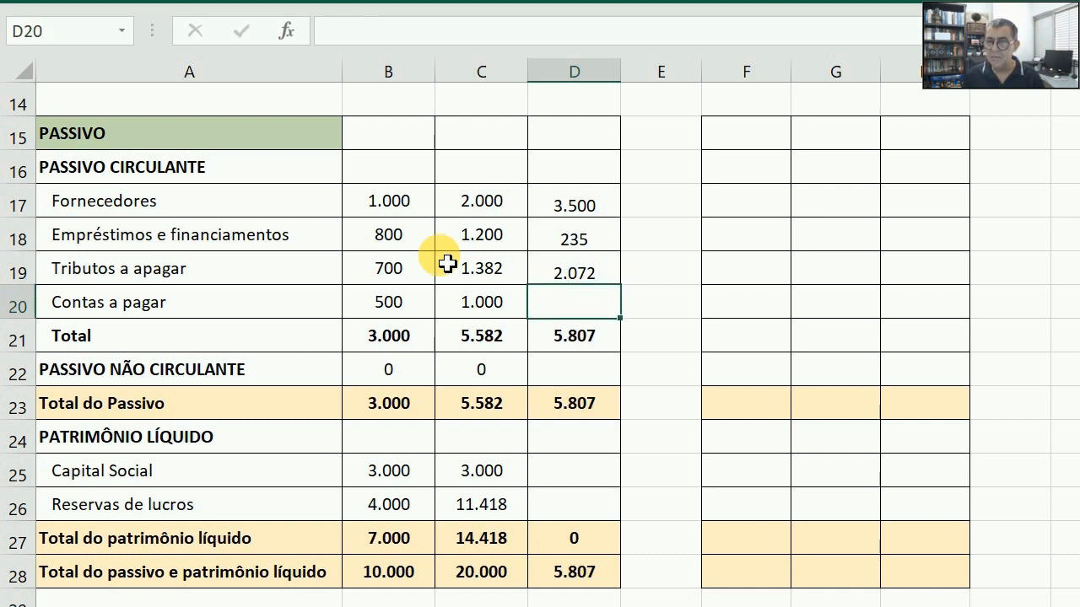
text(2000)
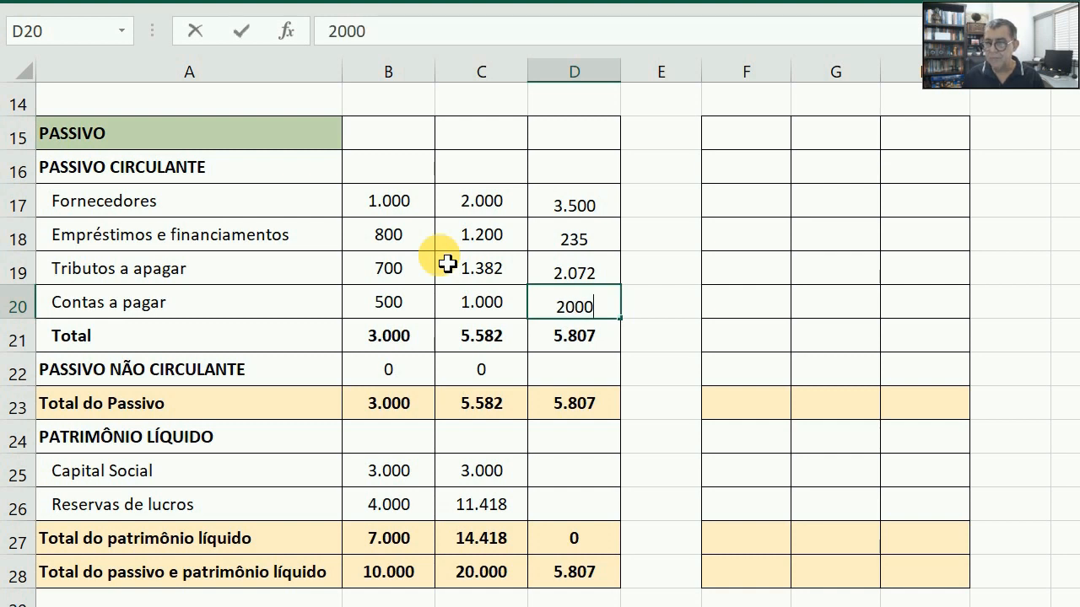
key(Return)
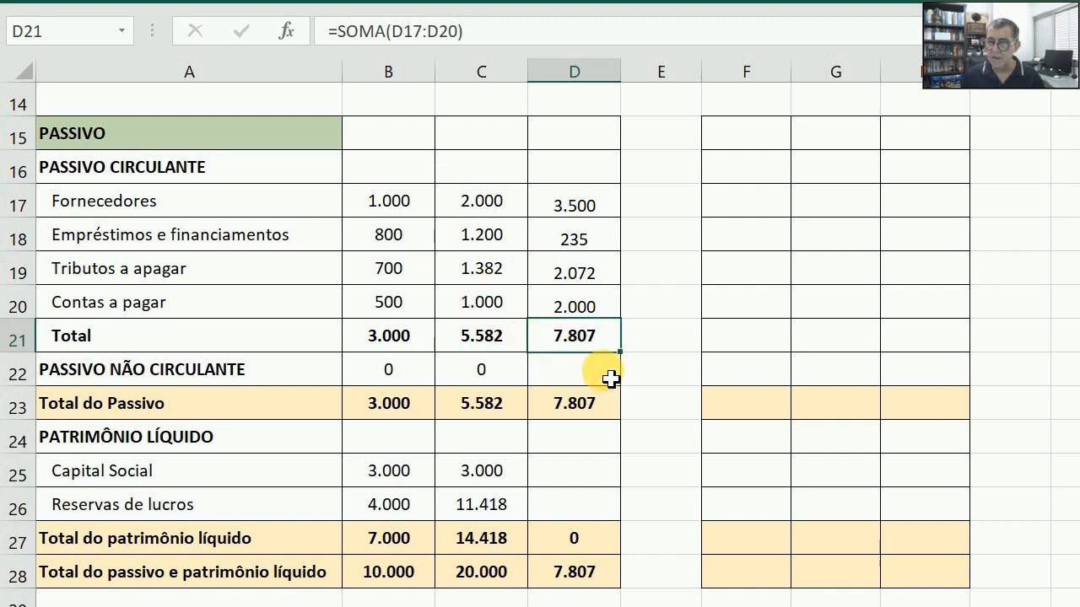
- Enter 0 as the Ano 3 value for PASSIVO NÃO CIRCULANTE in D22
key(Down)
text(0)
key(Return)
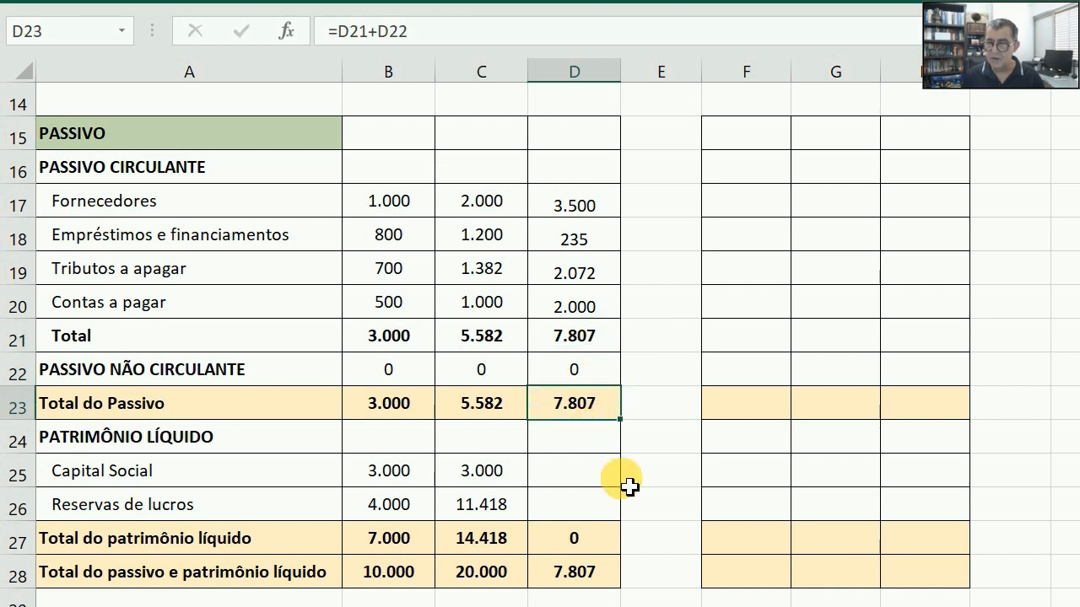
- Enter the Ano 3 equity values in D25:D26: Capital Social 3000 and Reservas de lucros 19193
key(Down)
key(Down)
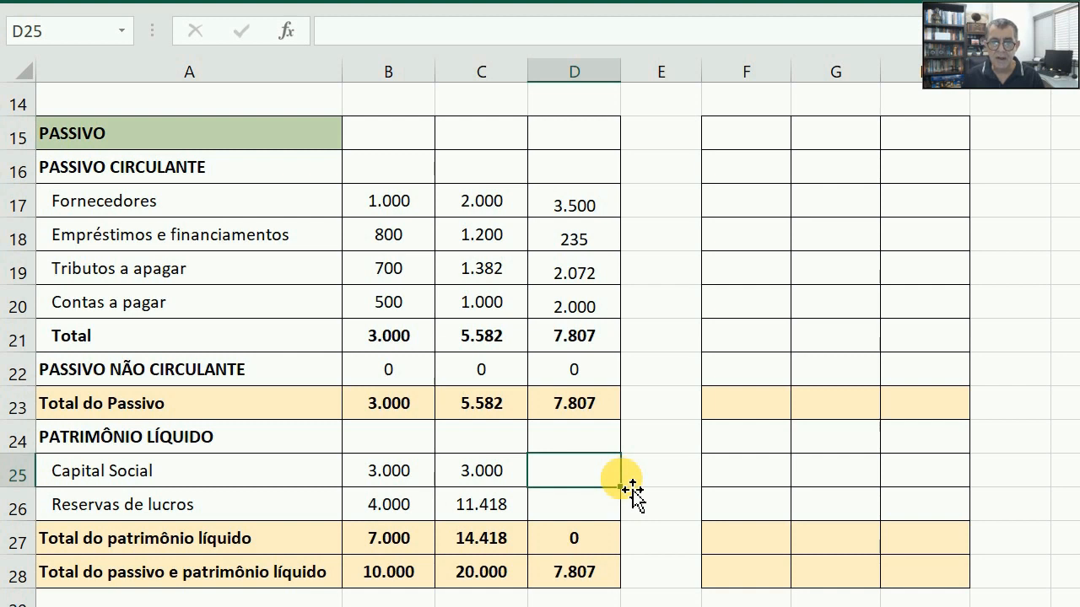
text(3000)
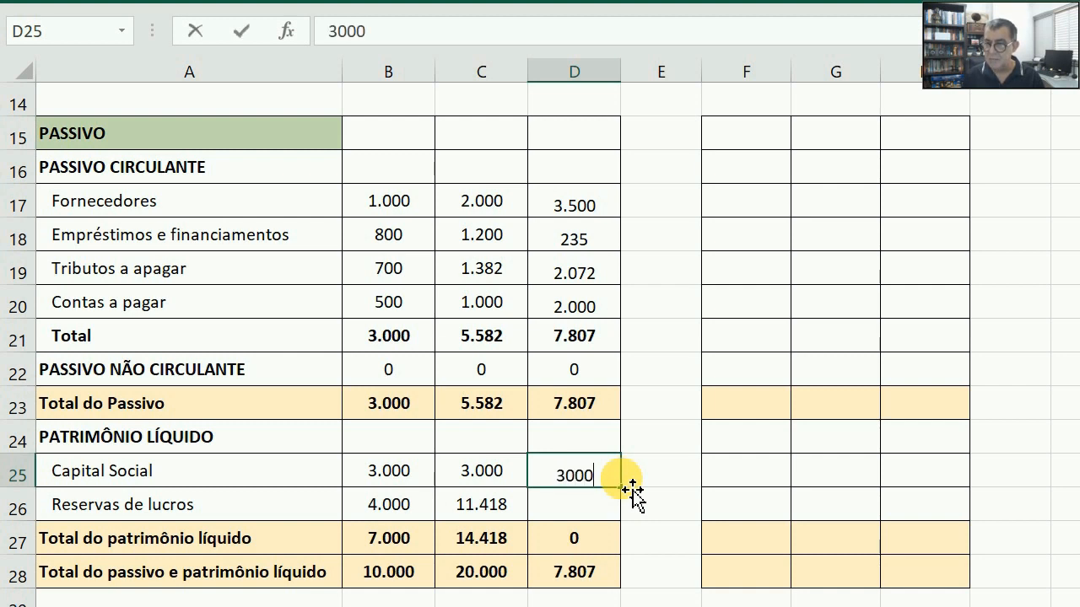
key(Return)
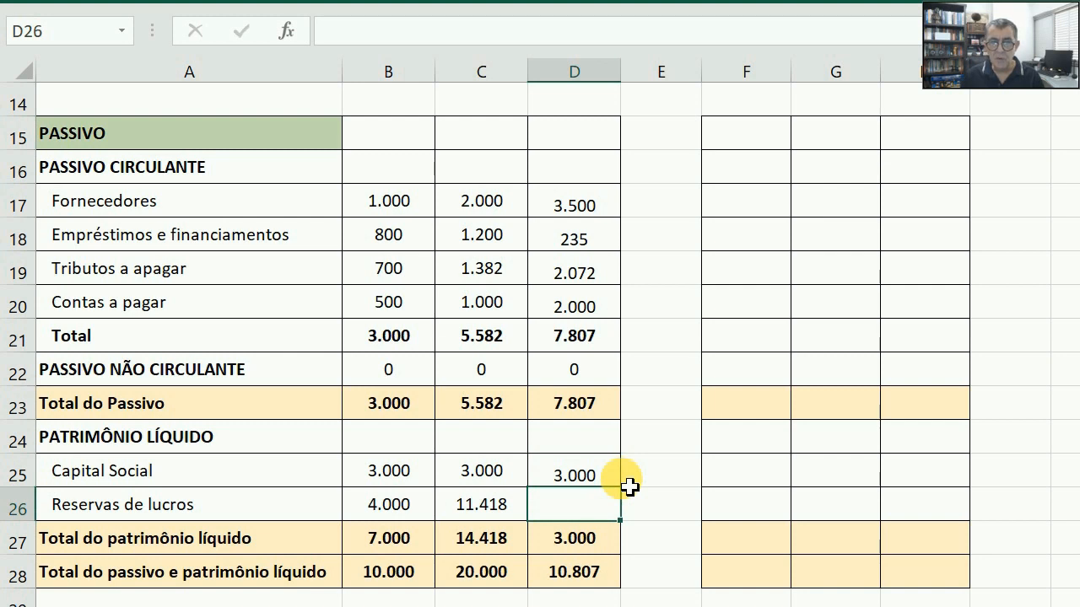
text(19)
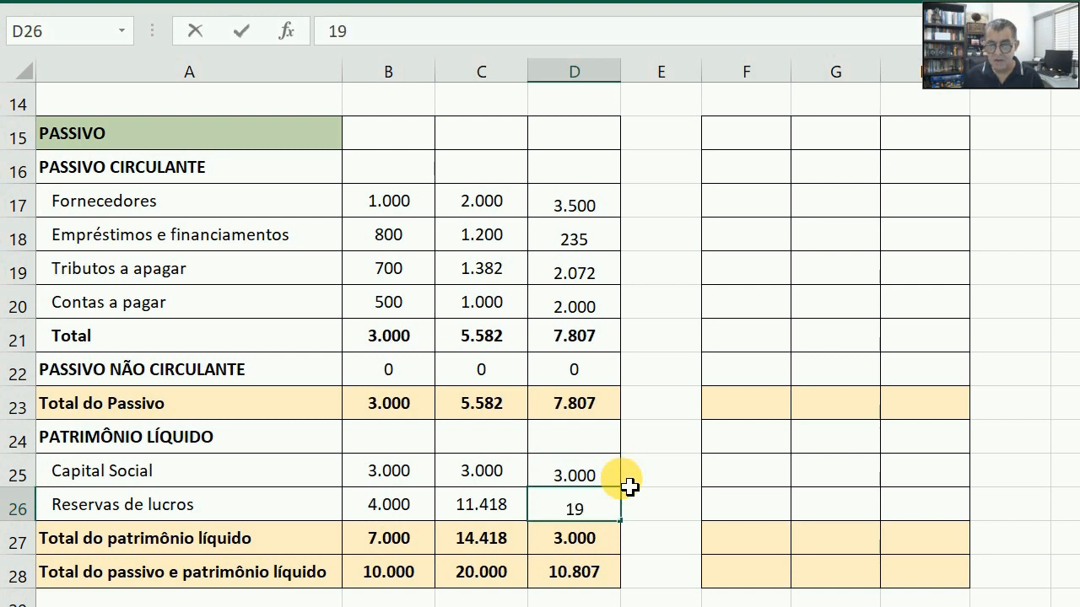
text(.193)
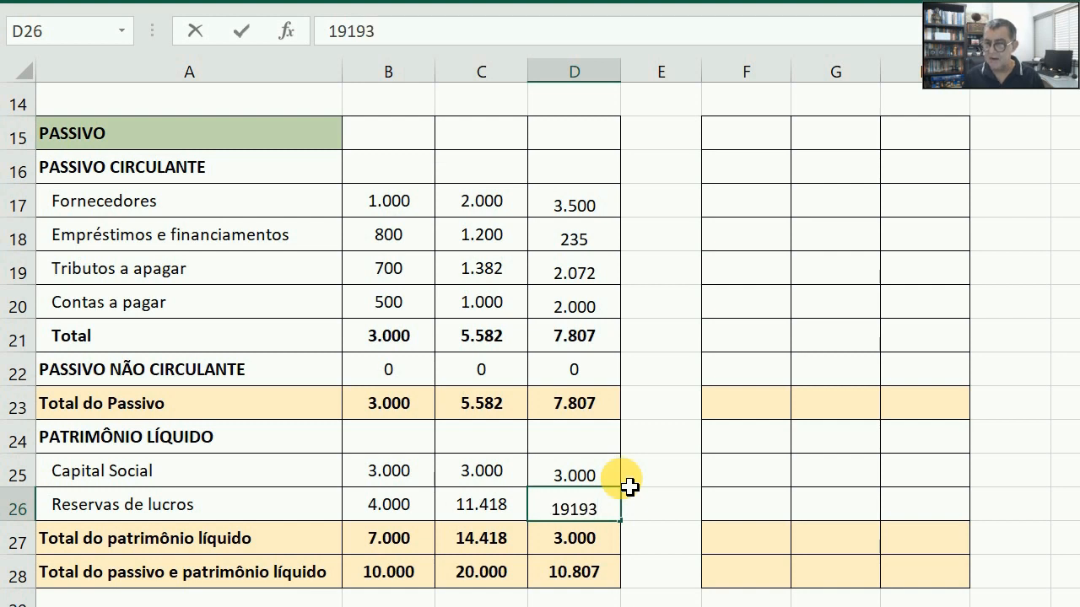
key(Return)
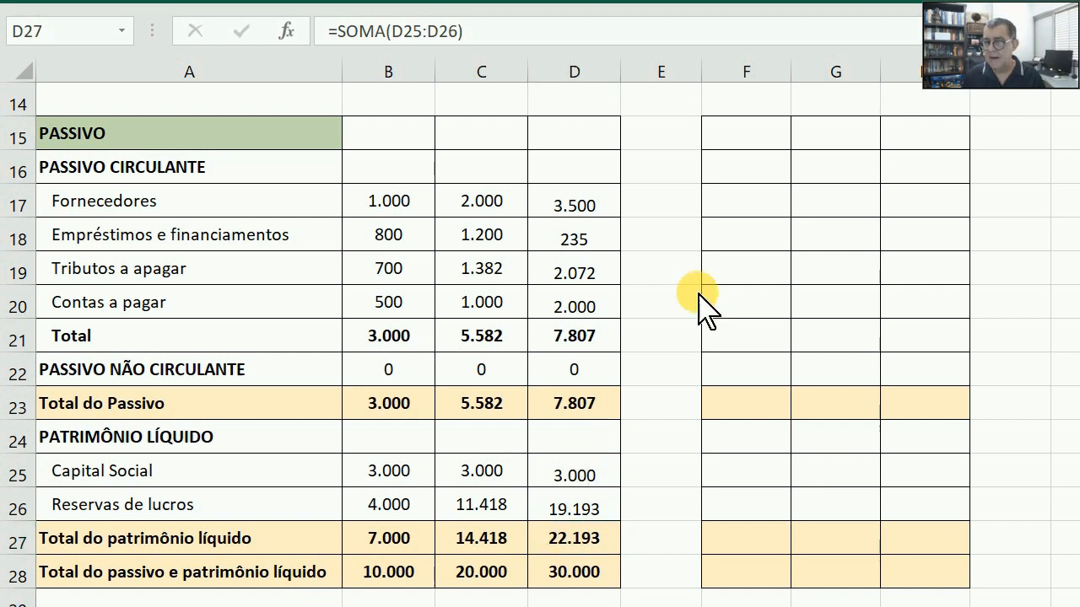
- Calculate the Ano 1 Fornecedores percentage in F17 with =B17/B$28 and fill the formula down to F28
click(736, 203)
click(742, 210)
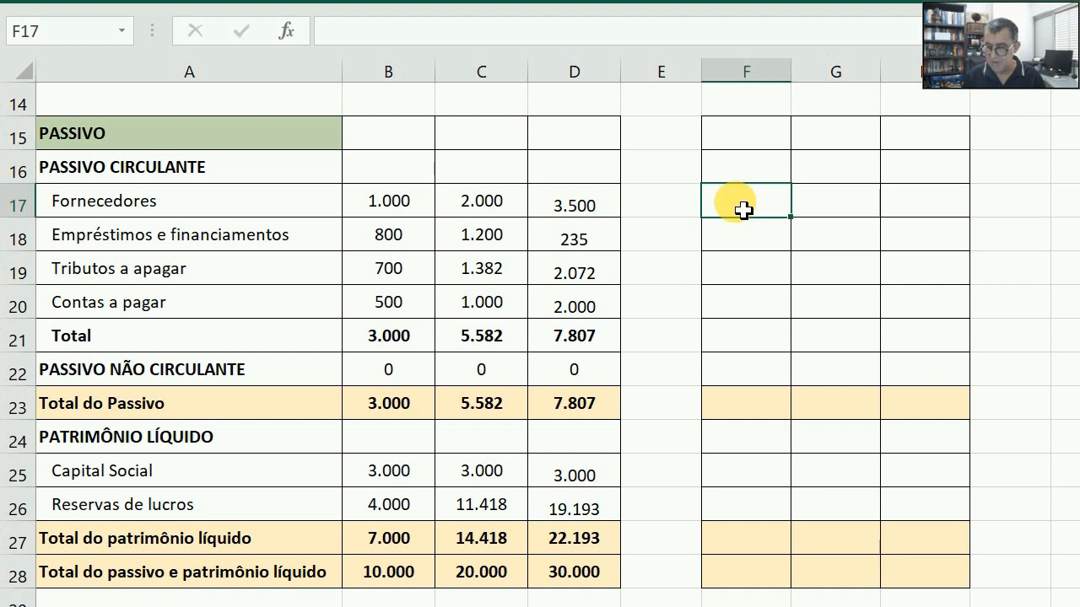
text(=)
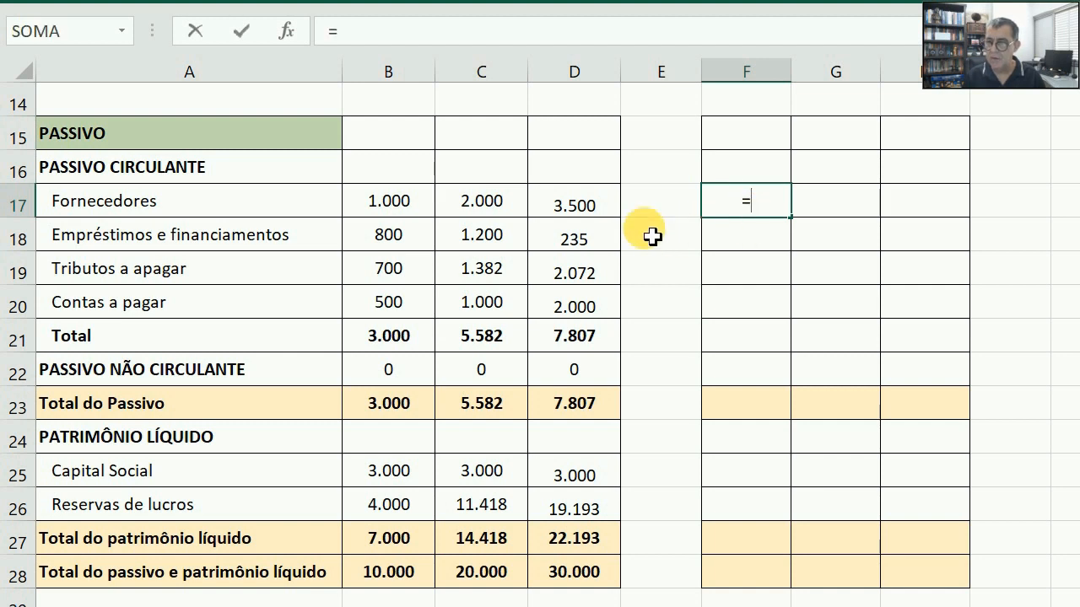
click(392, 206)
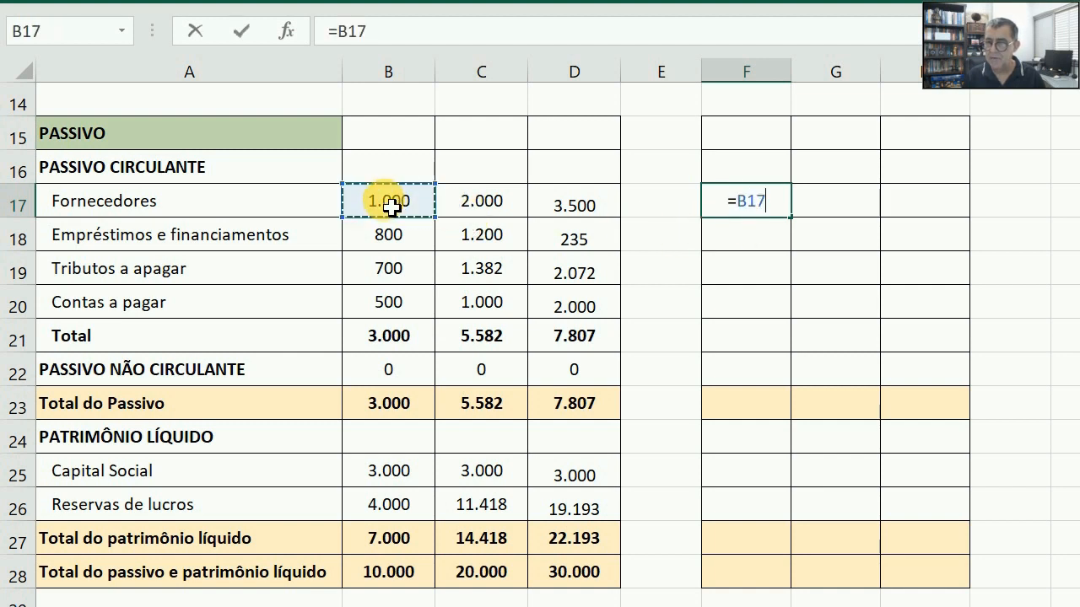
text(/)
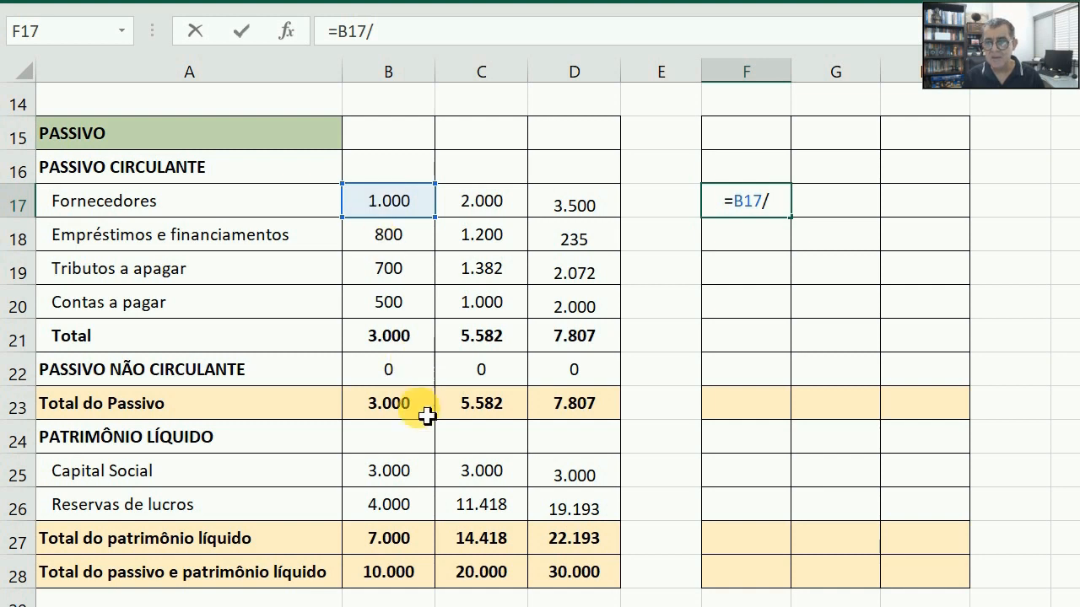
click(411, 582)
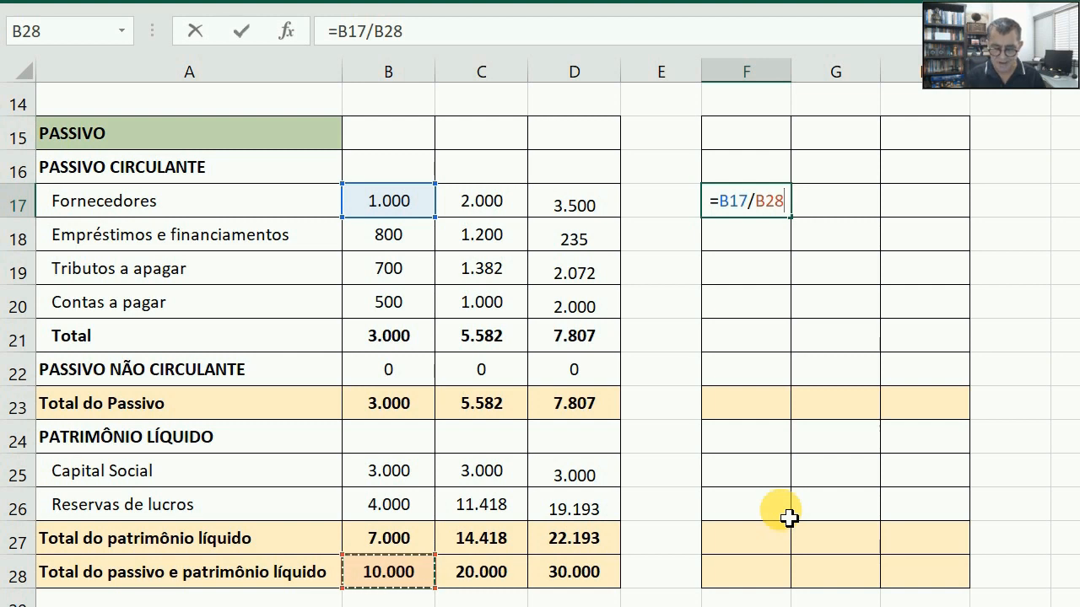
key(F4)
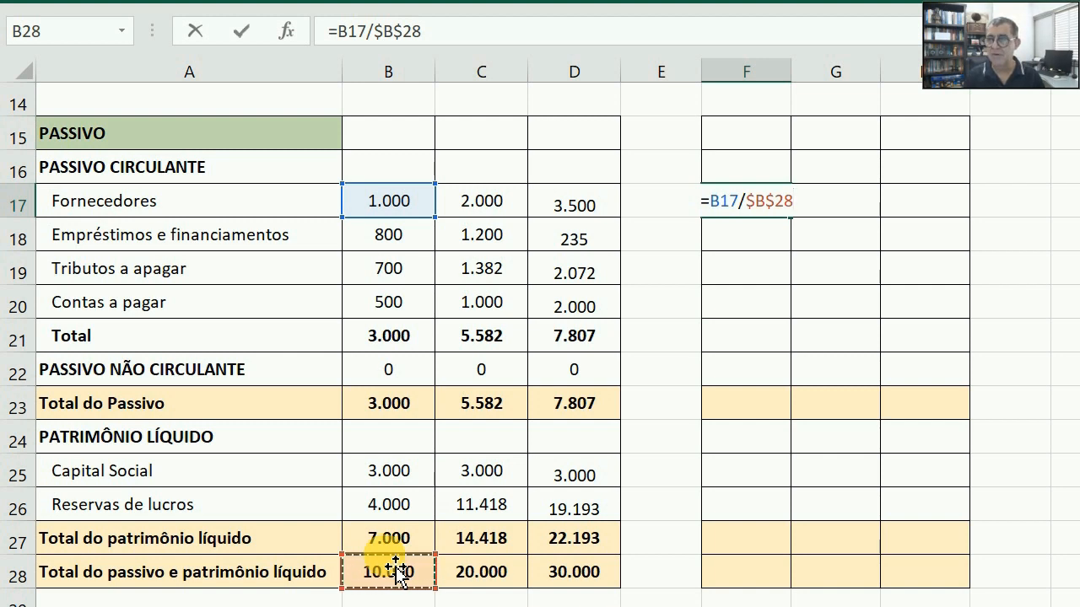
key(F4)
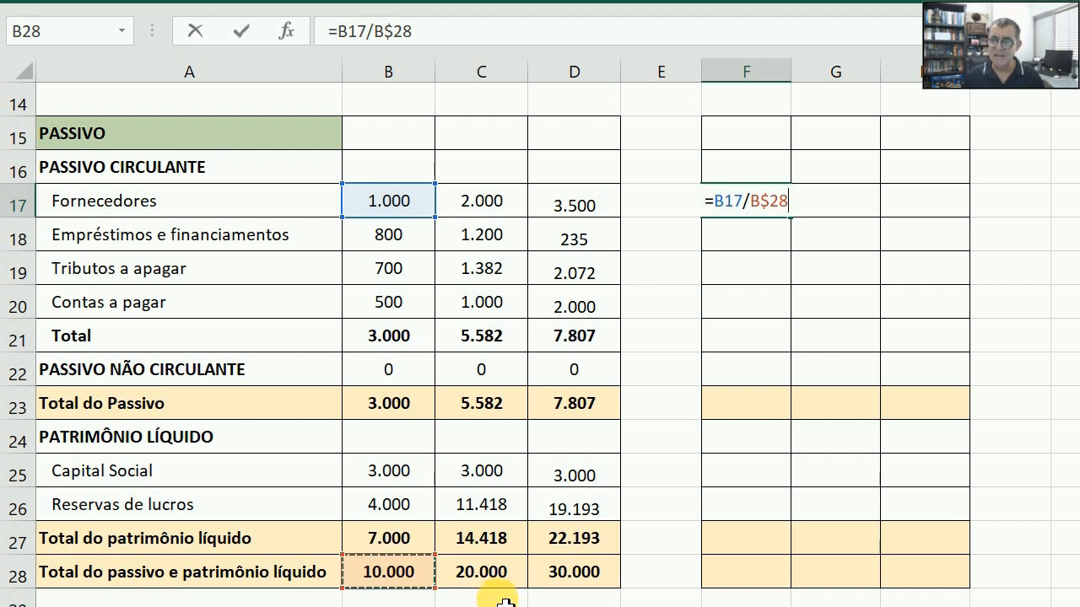
key(Return)
key(Up)
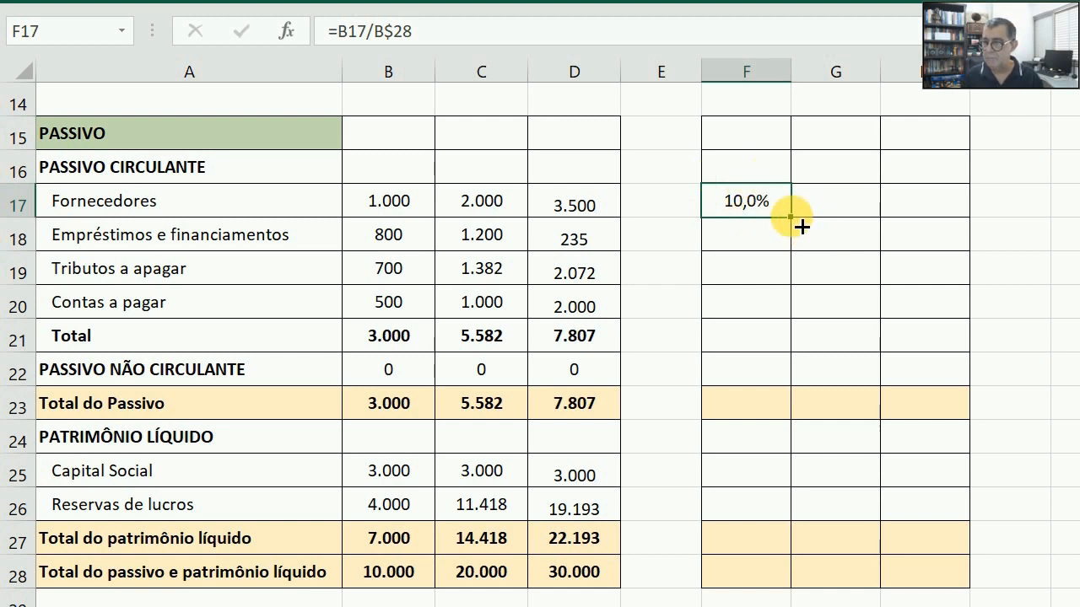
drag(800, 226, 790, 580)
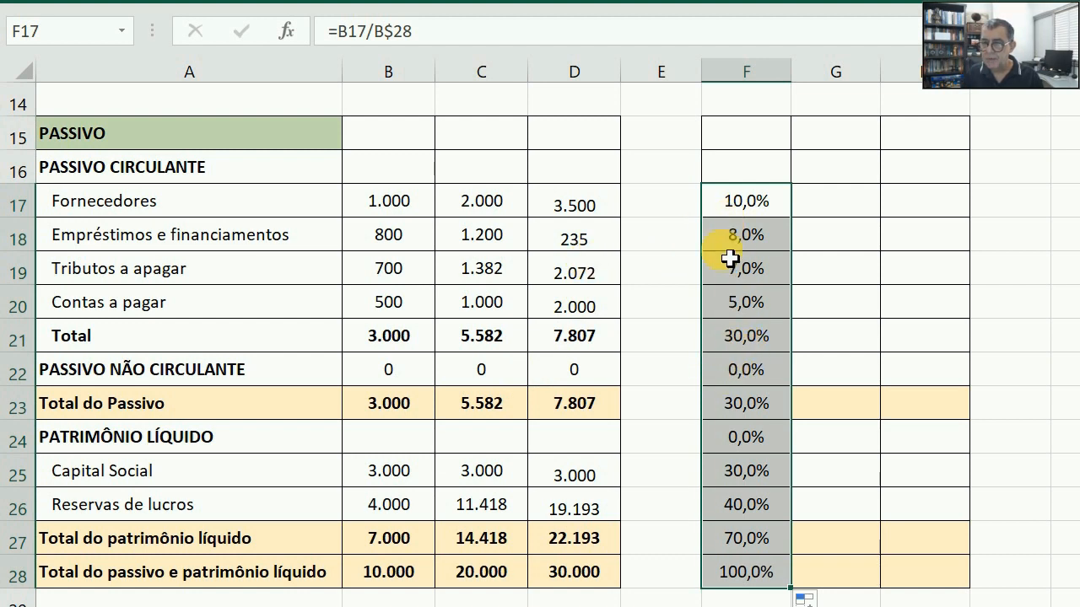
- Make the current liabilities Total percentage in F21 bold
click(749, 342)
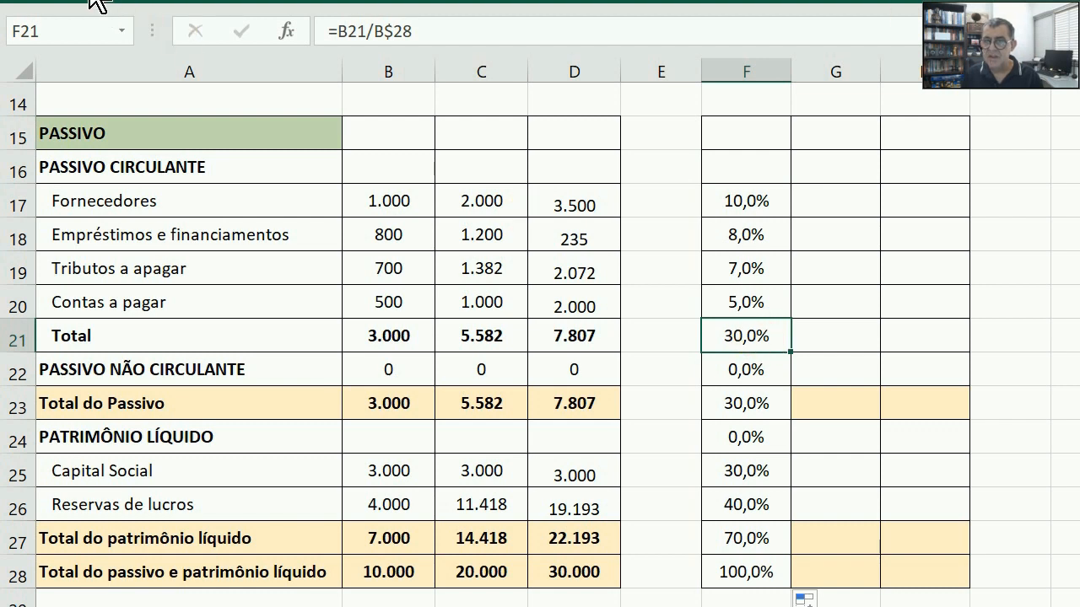
click(118, 5)
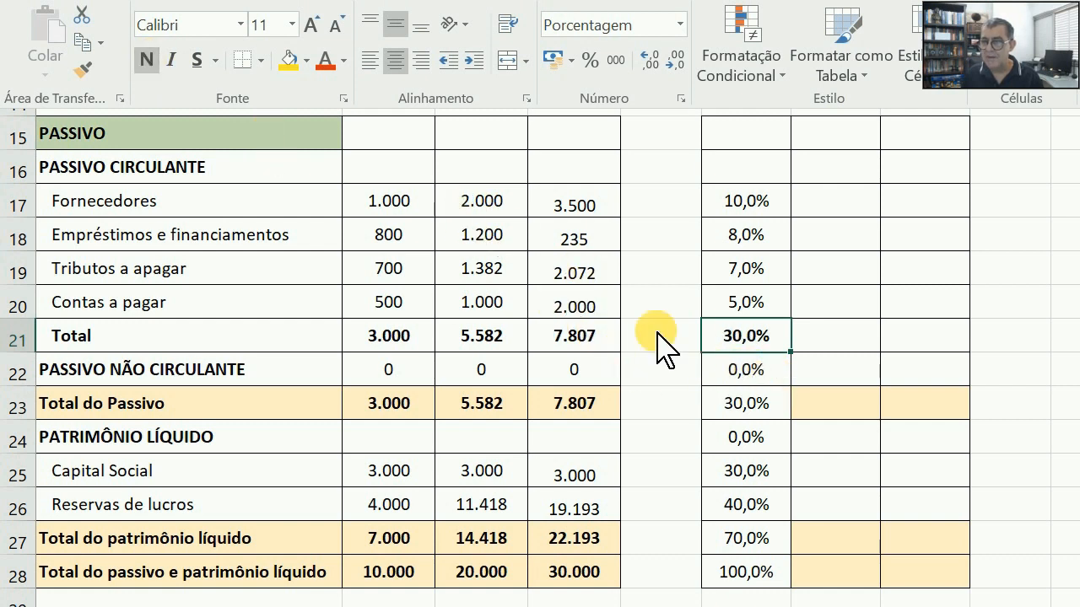
click(727, 381)
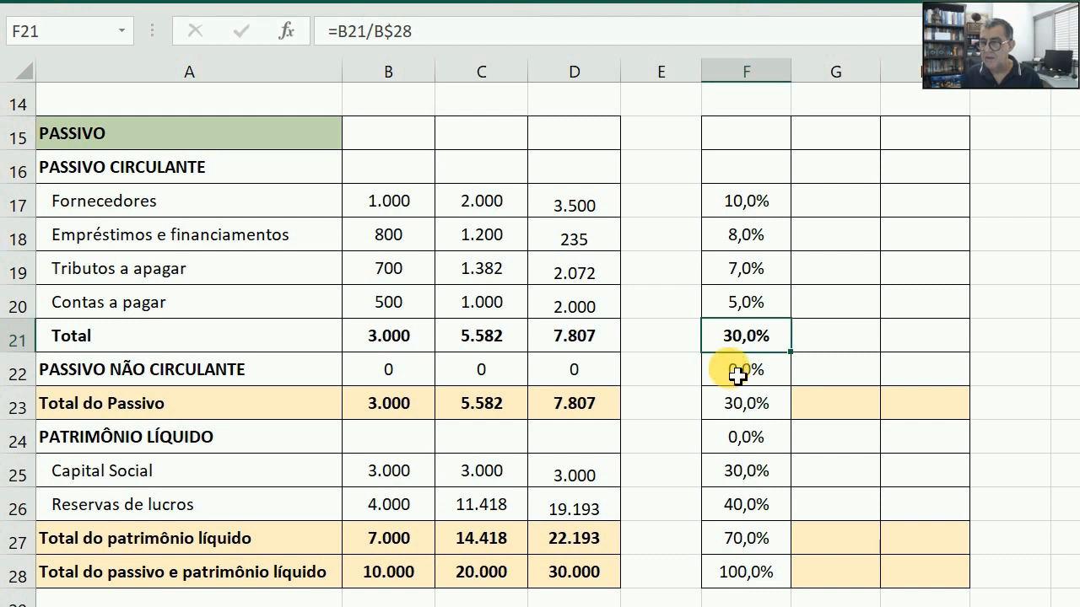
click(738, 376)
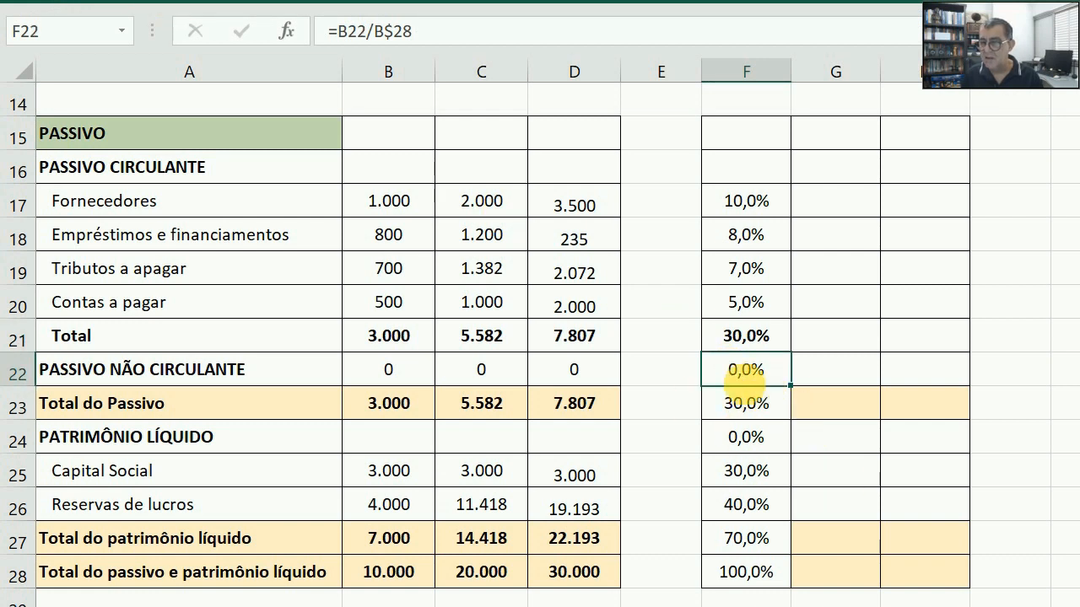
- Make the PASSIVO NÃO CIRCULANTE percentage in F22 bold
right_click(742, 371)
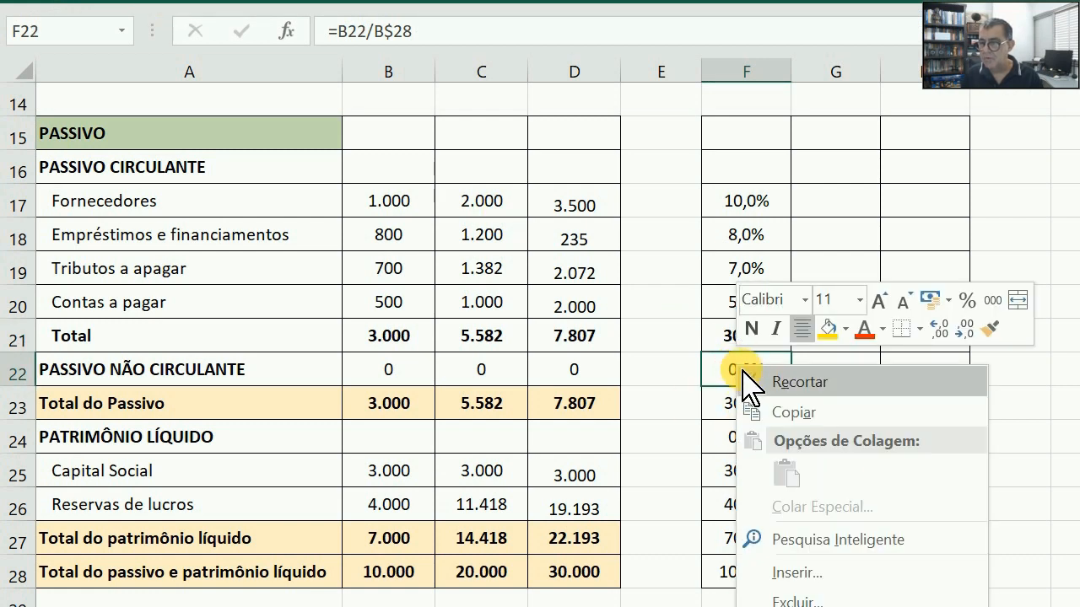
click(194, 4)
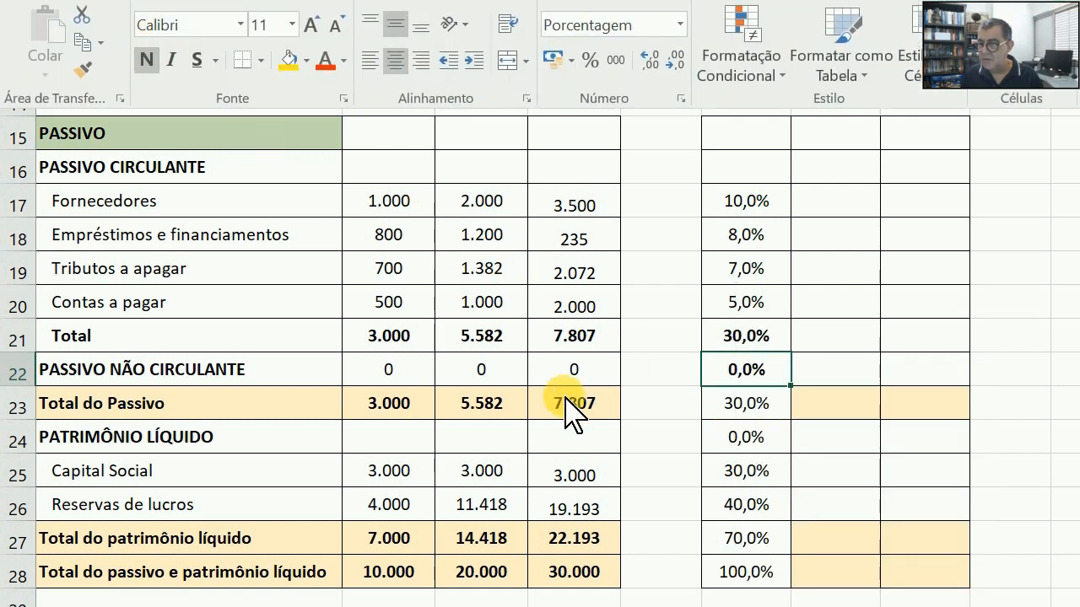
click(755, 412)
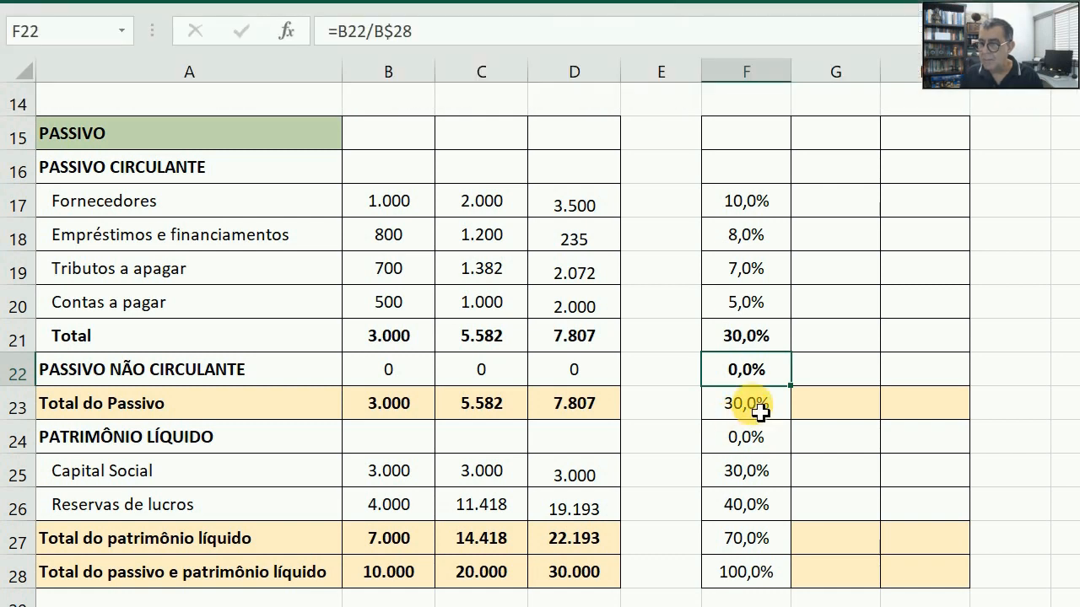
- Copy the cell formatting of Total do Passivo in D23 to its Ano 1 percentage in F23
click(760, 411)
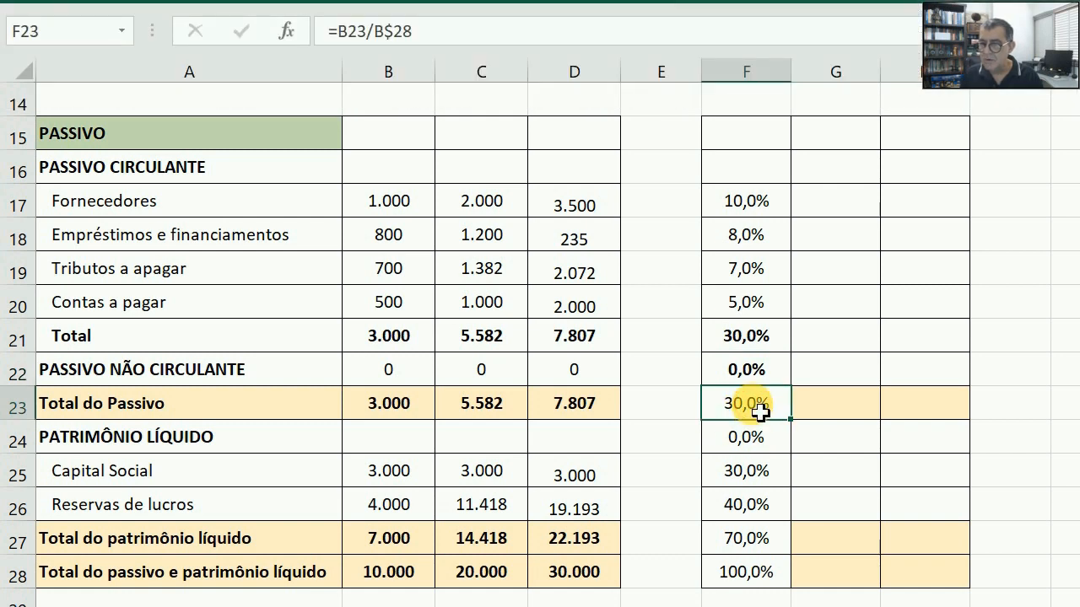
click(856, 423)
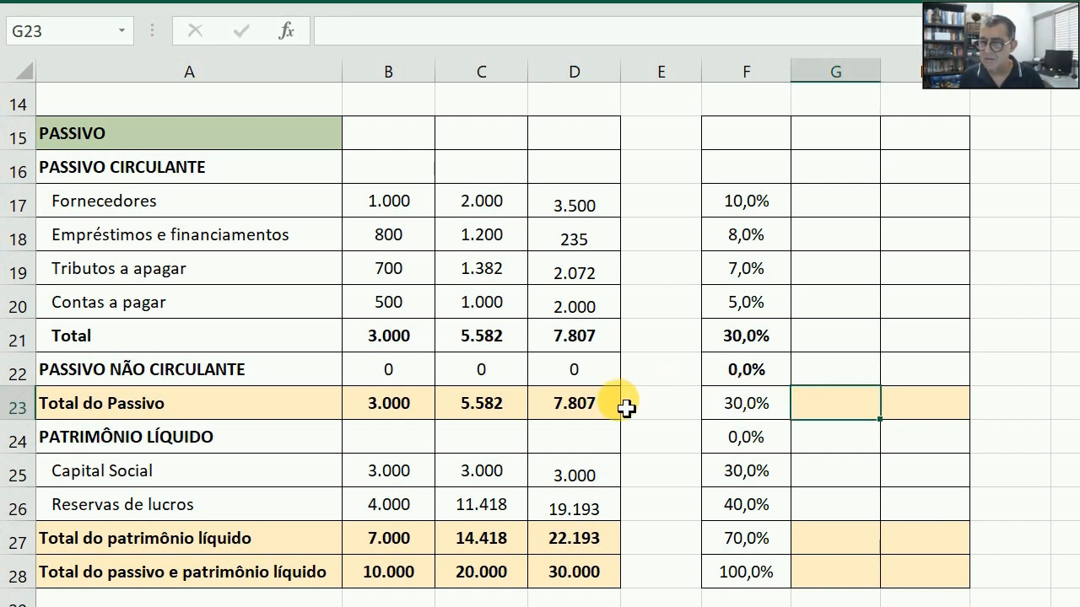
click(595, 416)
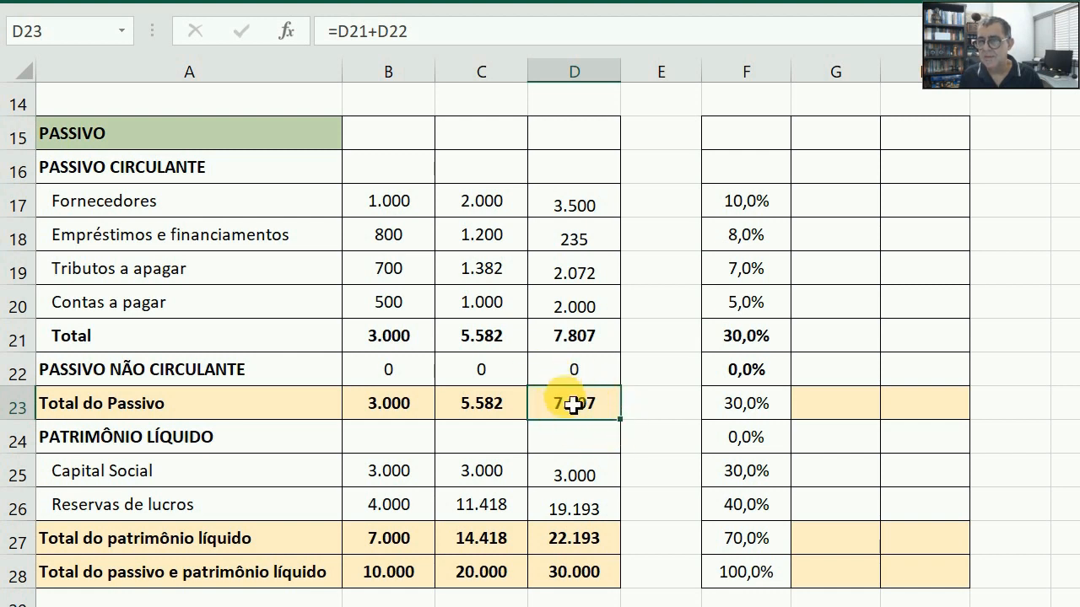
click(144, 4)
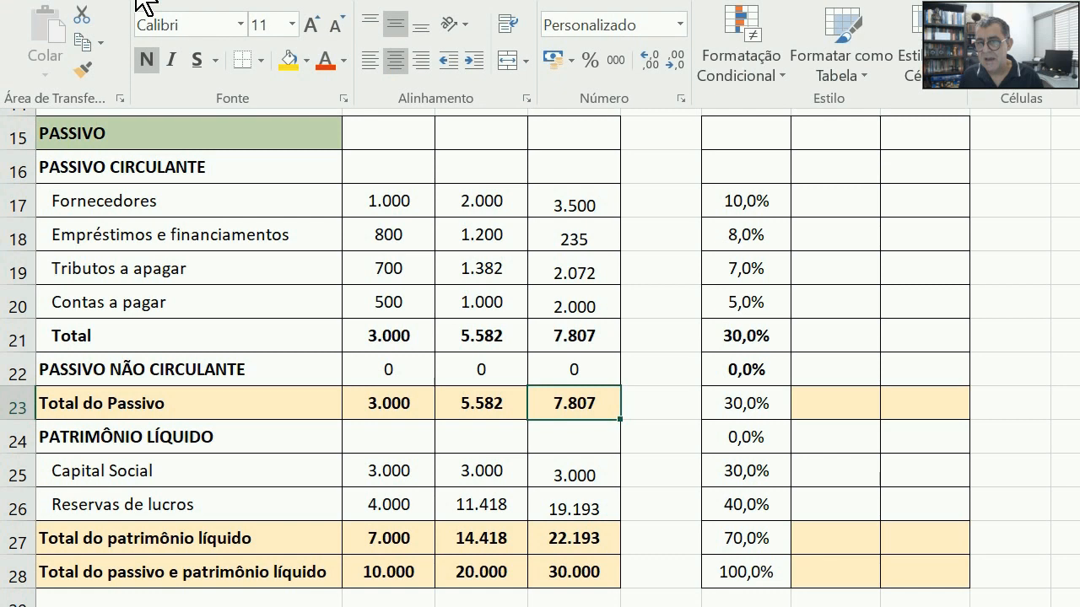
click(82, 70)
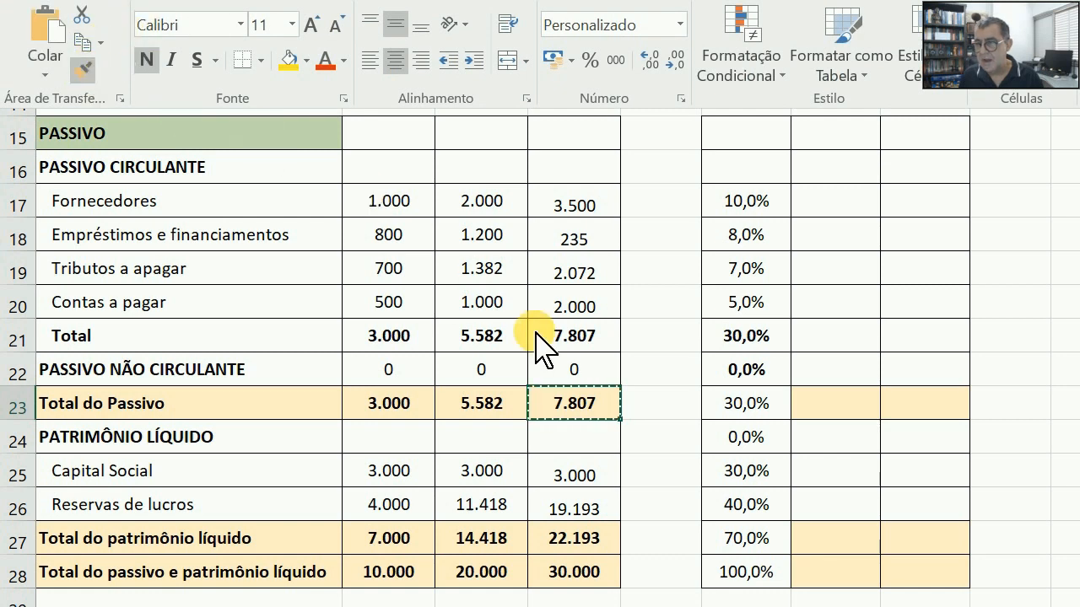
click(738, 408)
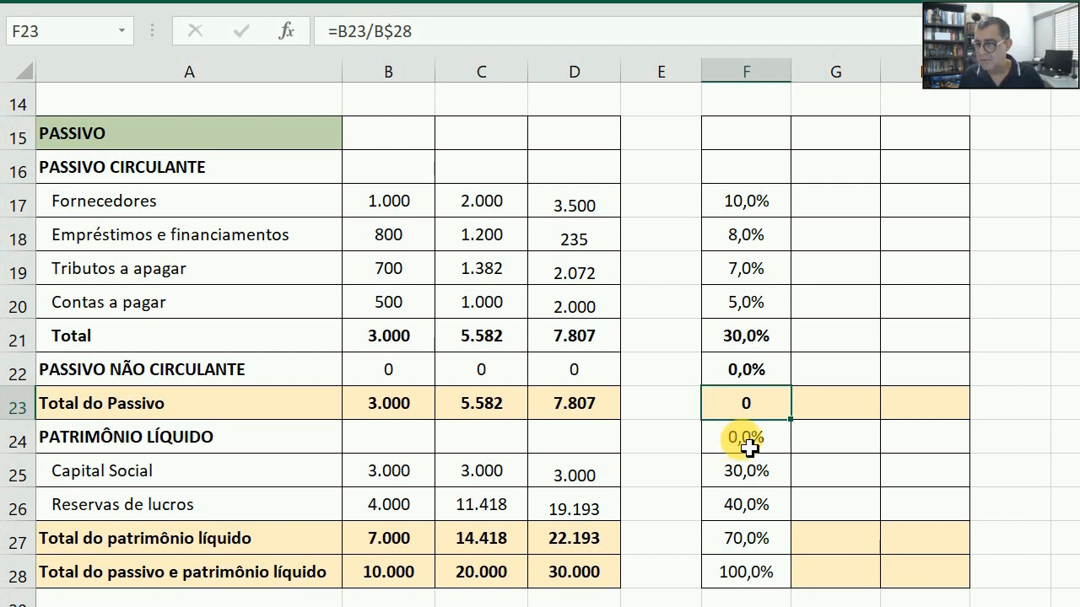
- Format the Total do Passivo percentage in F23 as Porcentagem with 1 decimal place
right_click(713, 408)
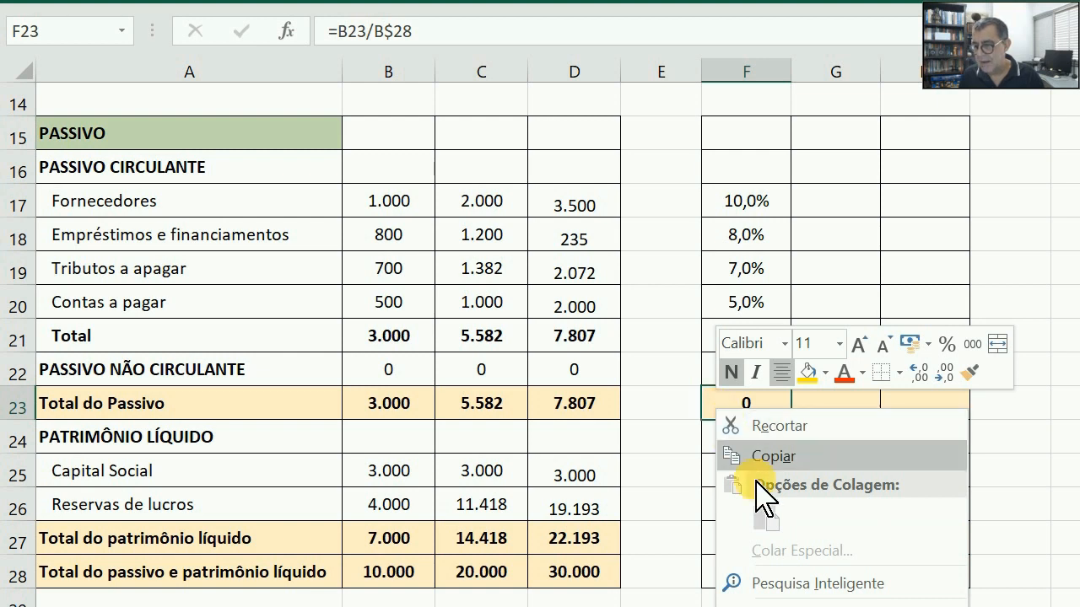
click(767, 606)
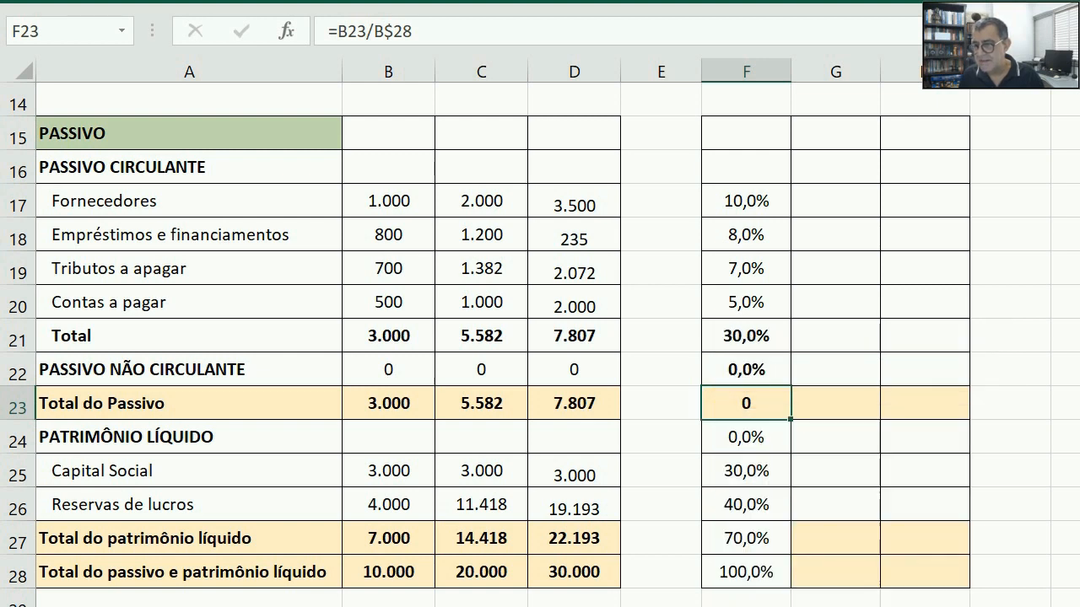
drag(751, 536, 386, 92)
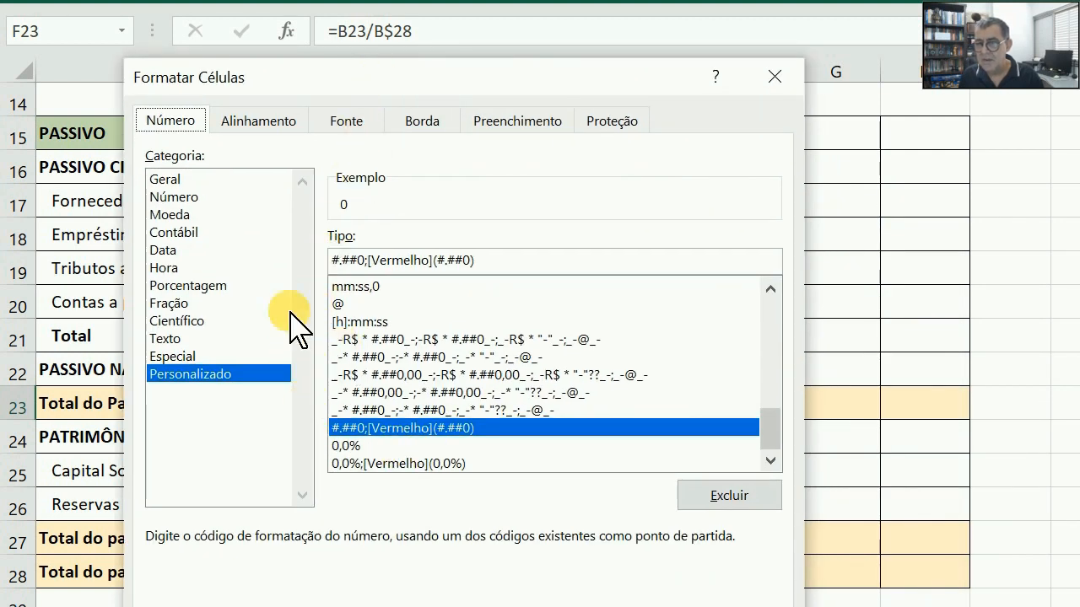
click(208, 285)
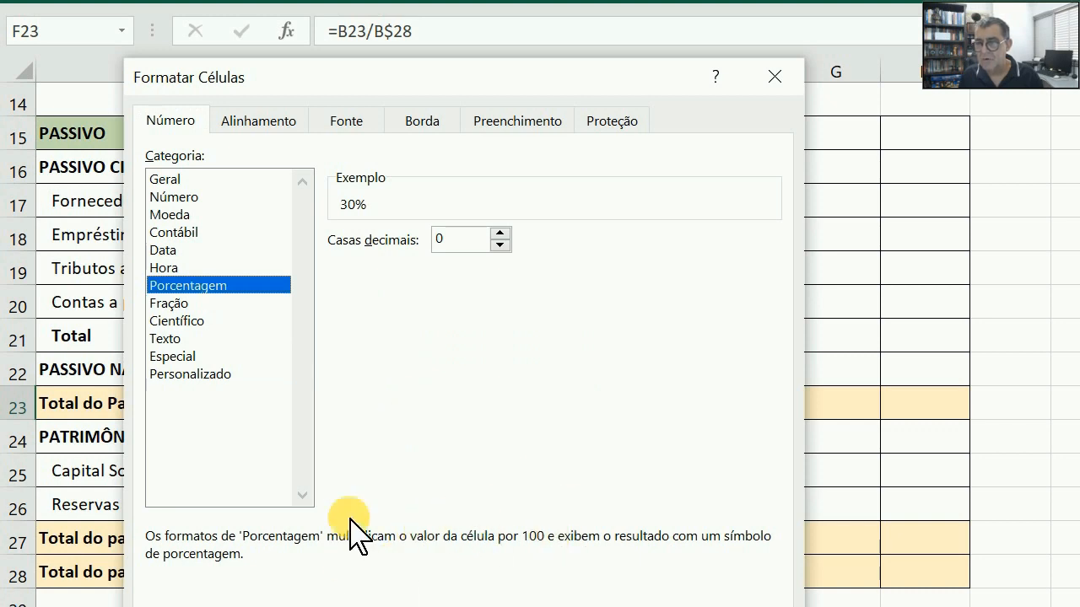
click(501, 232)
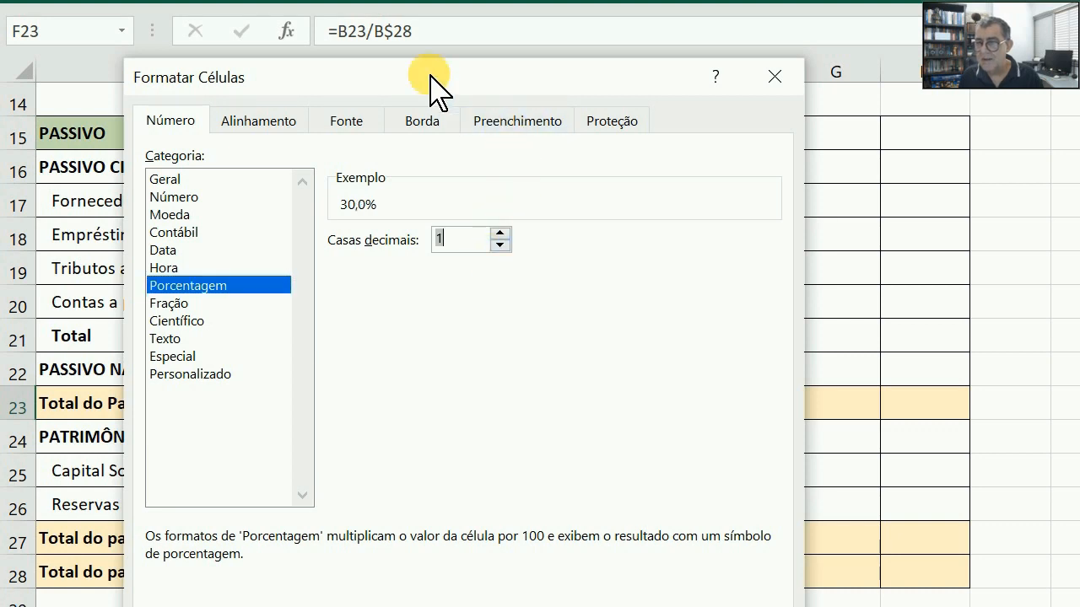
drag(431, 80, 433, 2)
click(631, 576)
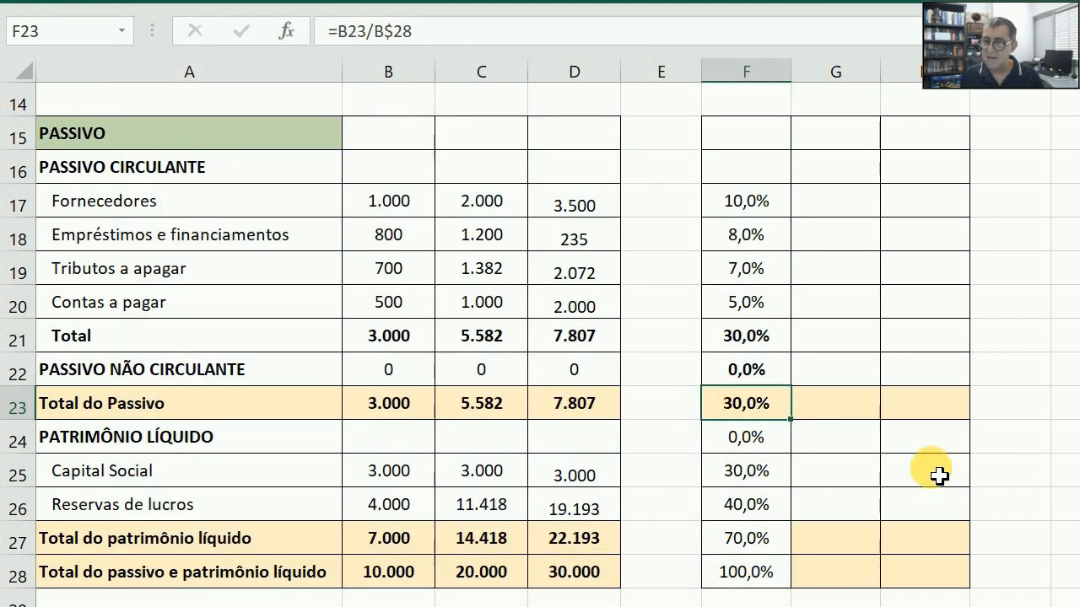
- Clear the PATRIMÔNIO LÍQUIDO percentage in F24 and copy the formatting of F23 to the total percentages in F27:F28
key(Down)
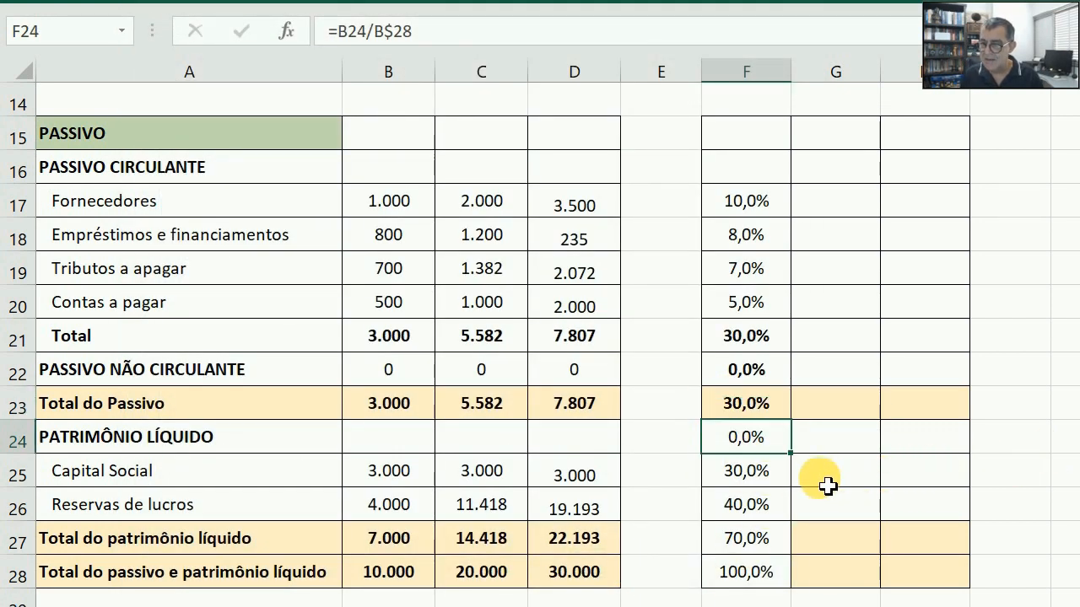
key(Delete)
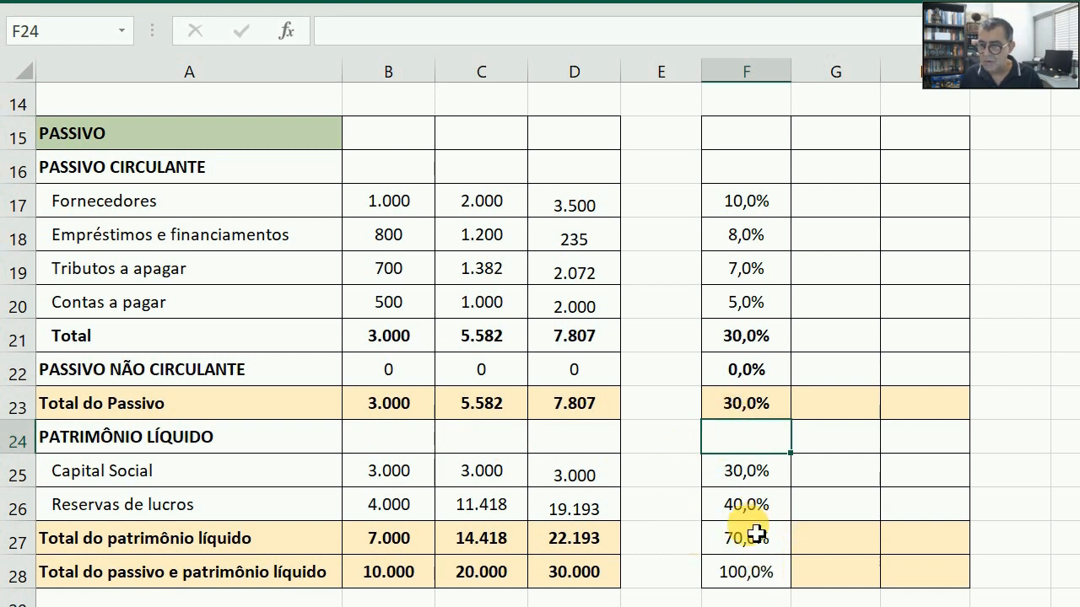
click(741, 405)
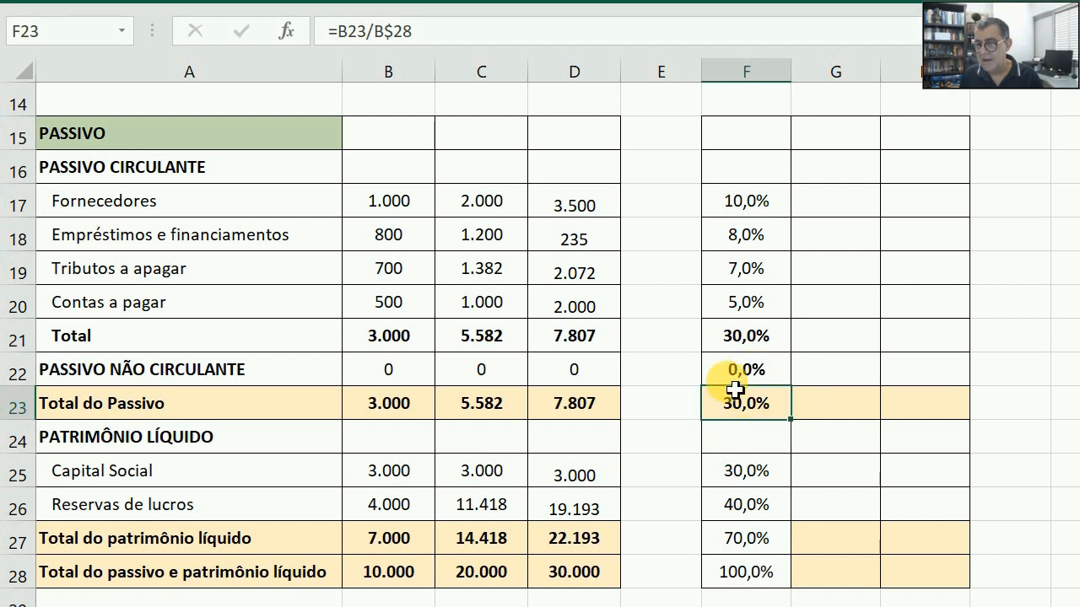
click(125, 1)
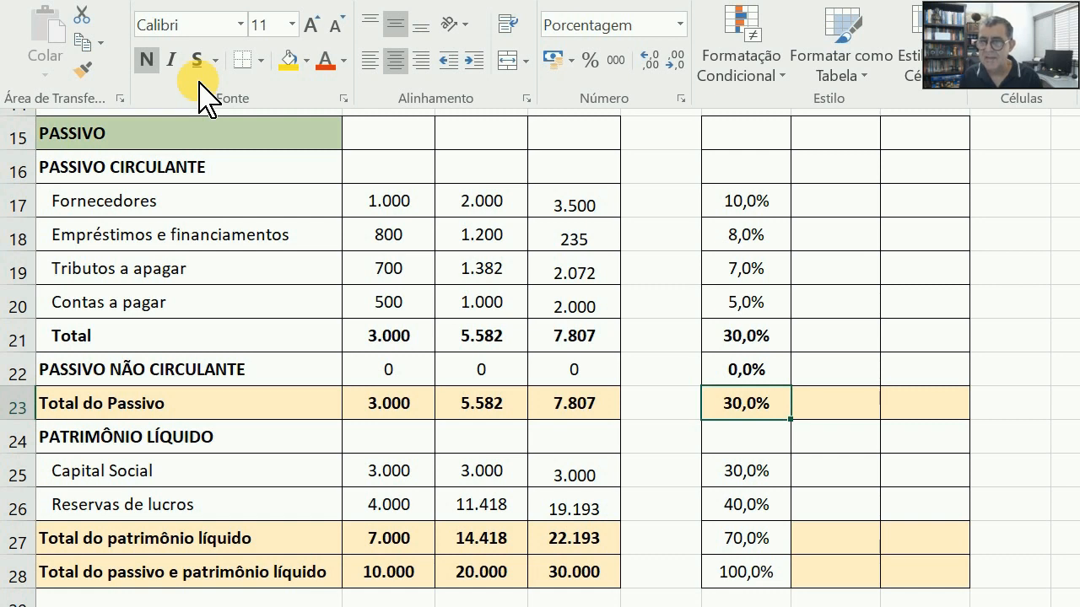
click(82, 70)
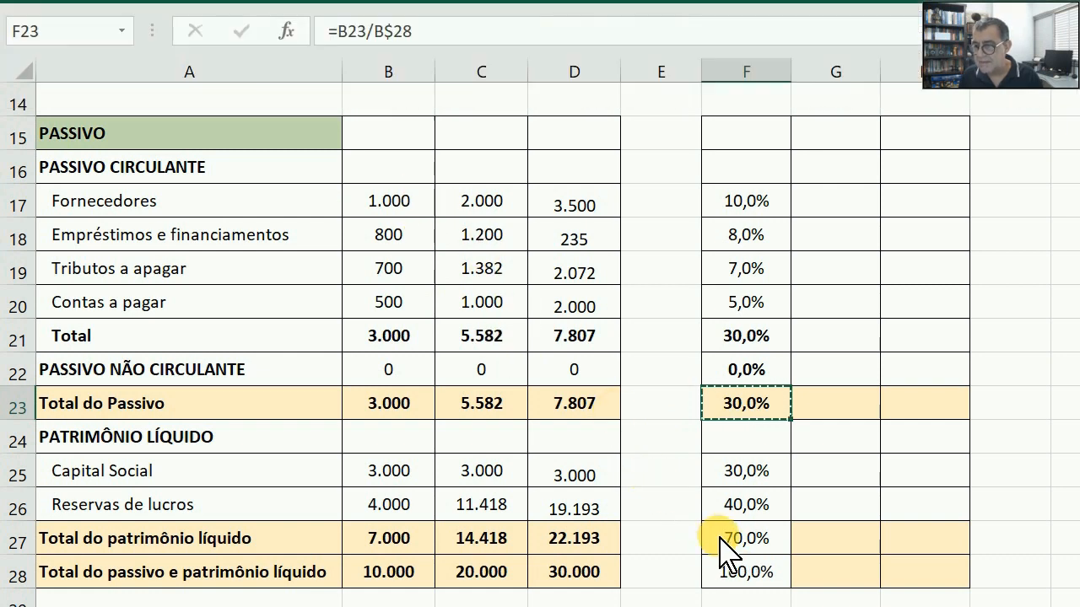
mouse_move(733, 542)
mouse_down()
mouse_move(746, 571)
mouse_move(735, 571)
mouse_up()
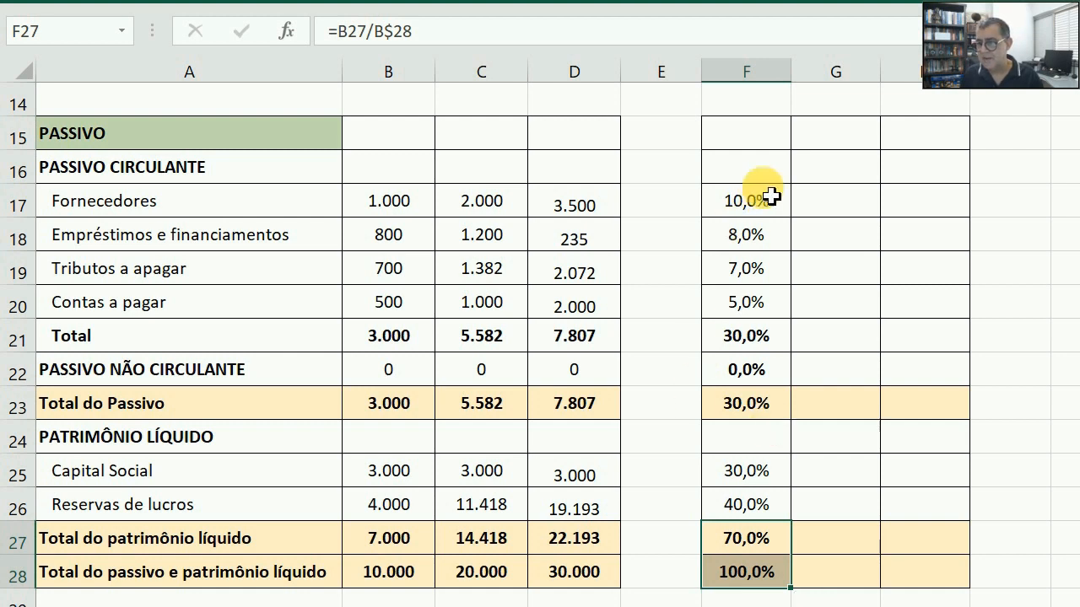
- Fill the Ano 1 percentage formulas in F17:F28 across to Ano 2 and Ano 3 in columns G and H
click(747, 215)
drag(747, 215, 964, 592)
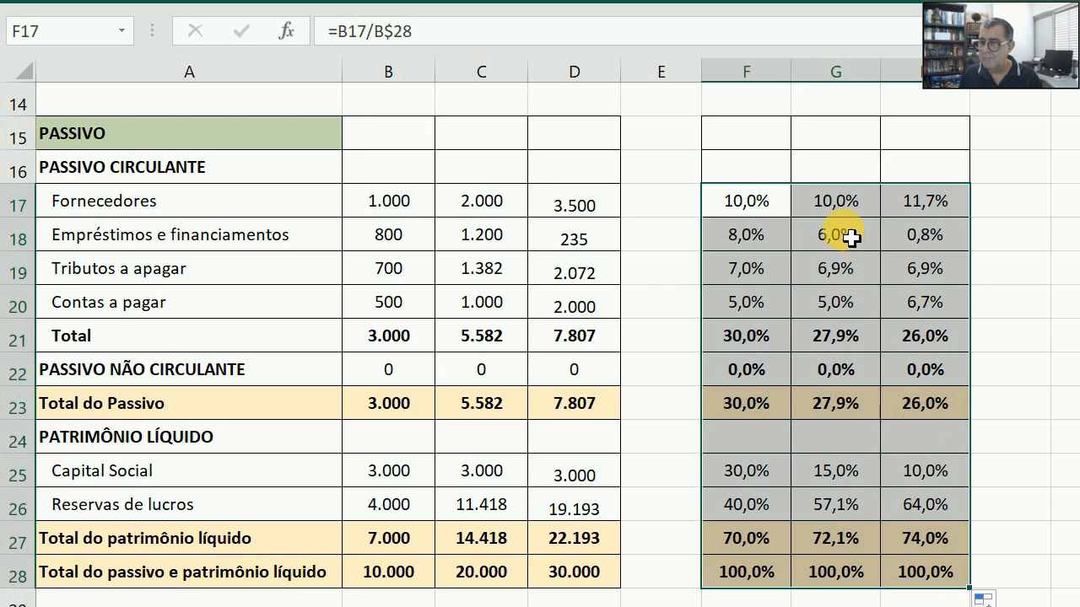
key(Right)
key(Left)
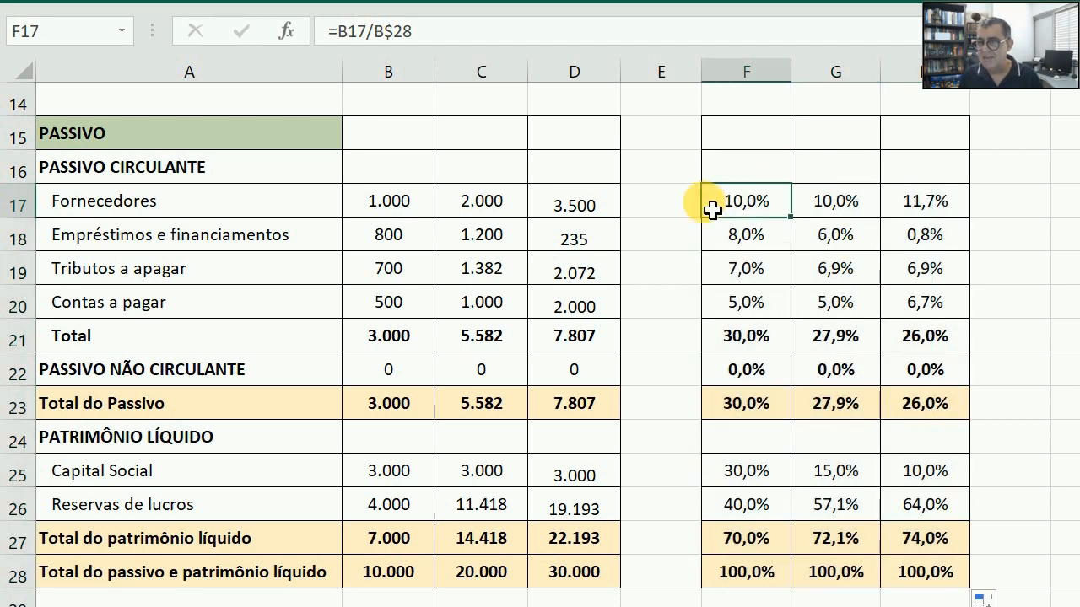
key(Down)
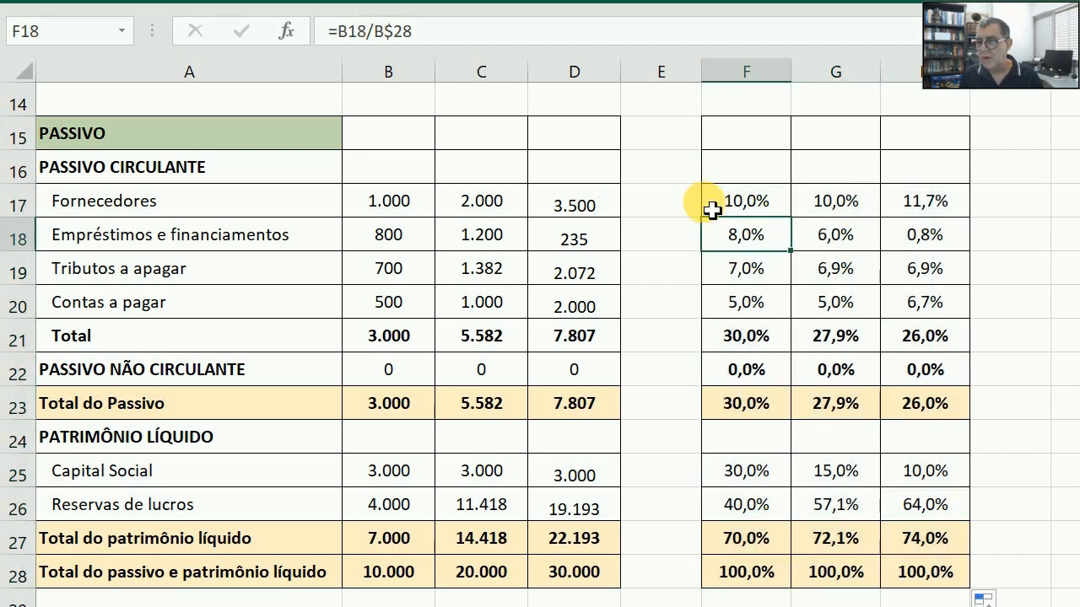
key(Right)
key(Down)
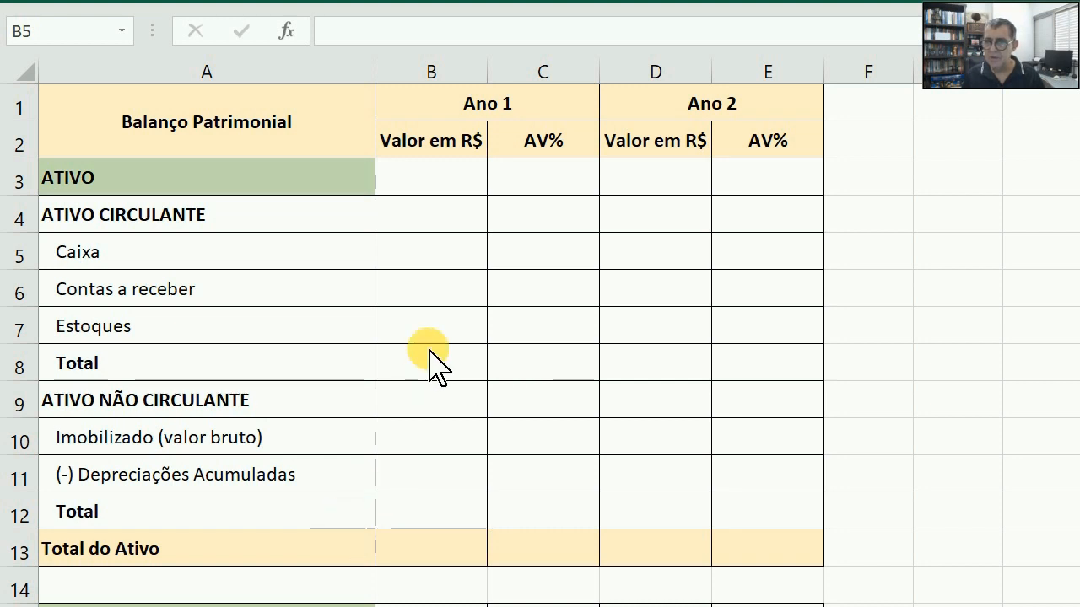
- In the balance sheet with AV% columns, enter the Ano 1 current assets in B5:B7: Caixa 1000, Contas a receber 4500, Estoques 1500
click(445, 248)
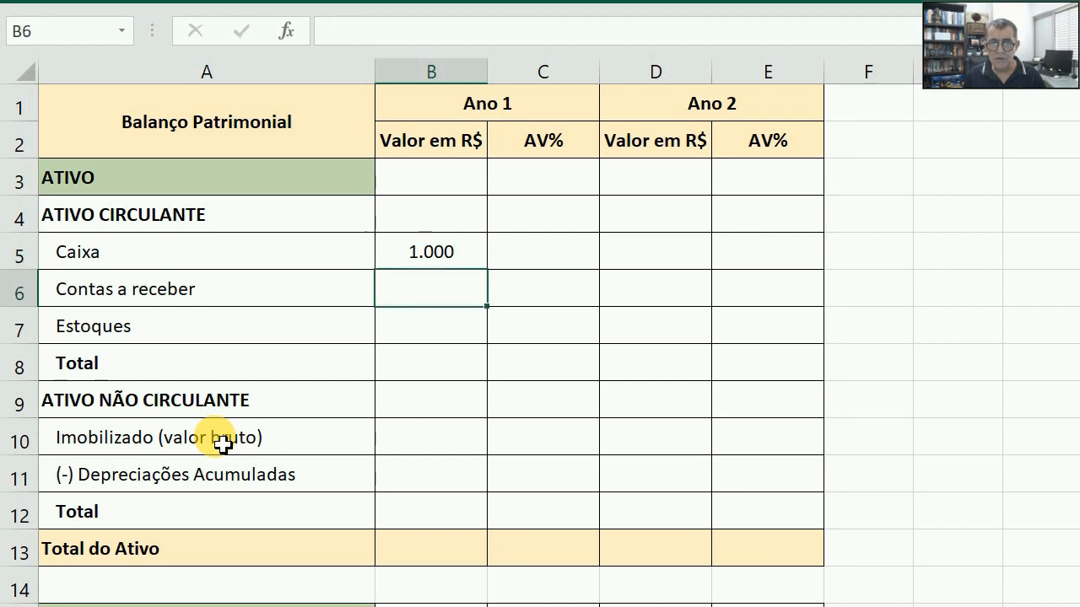
text(4500)
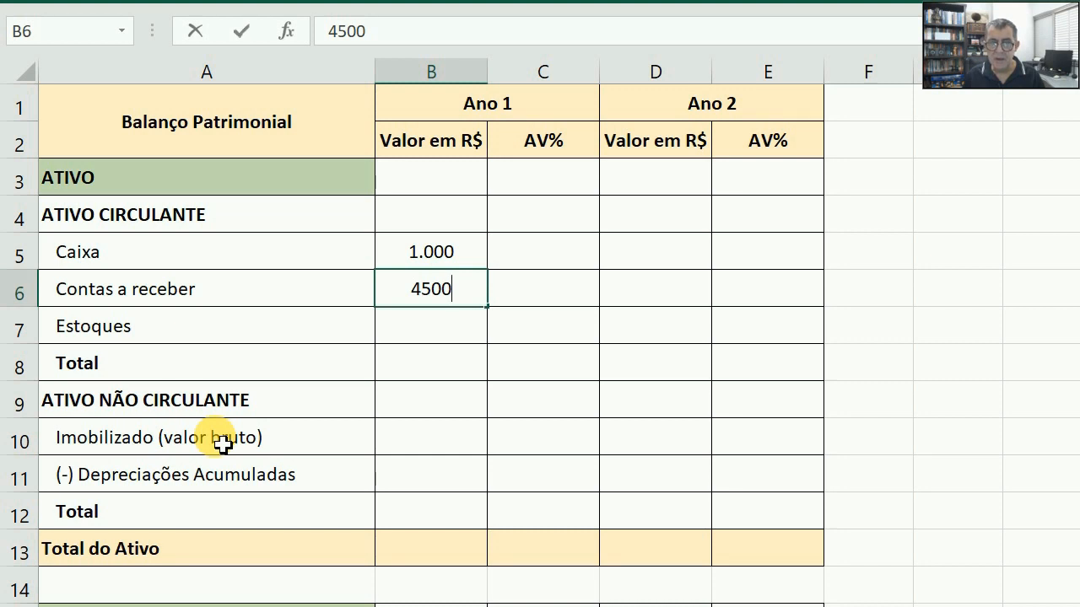
key(Return)
text(1500)
key(Return)
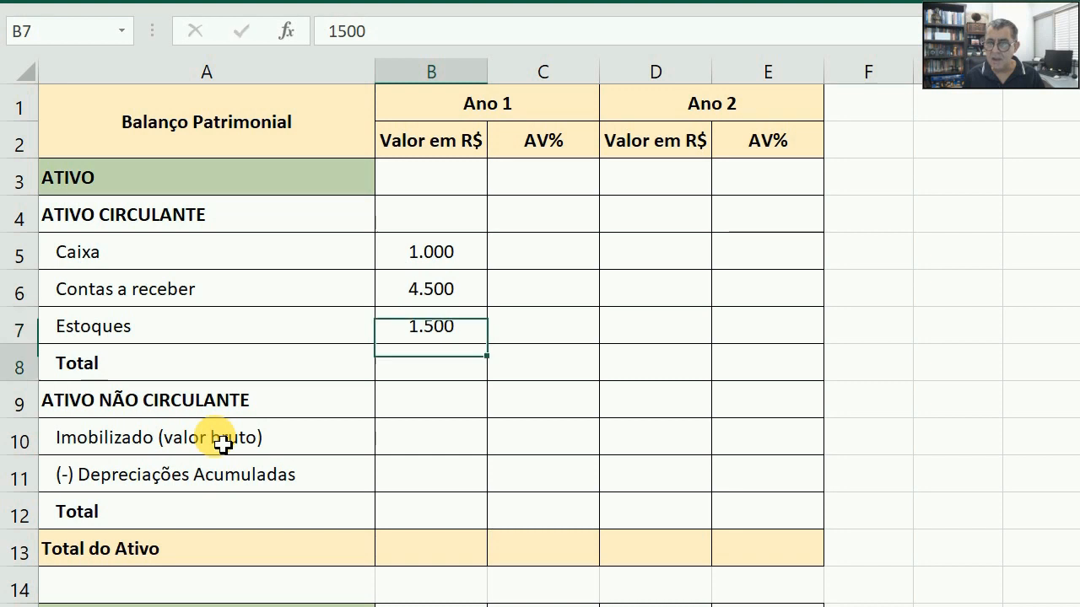
- Calculate the Ano 1 current assets Total in B8 with =soma(B5:B7)
text(=soma()
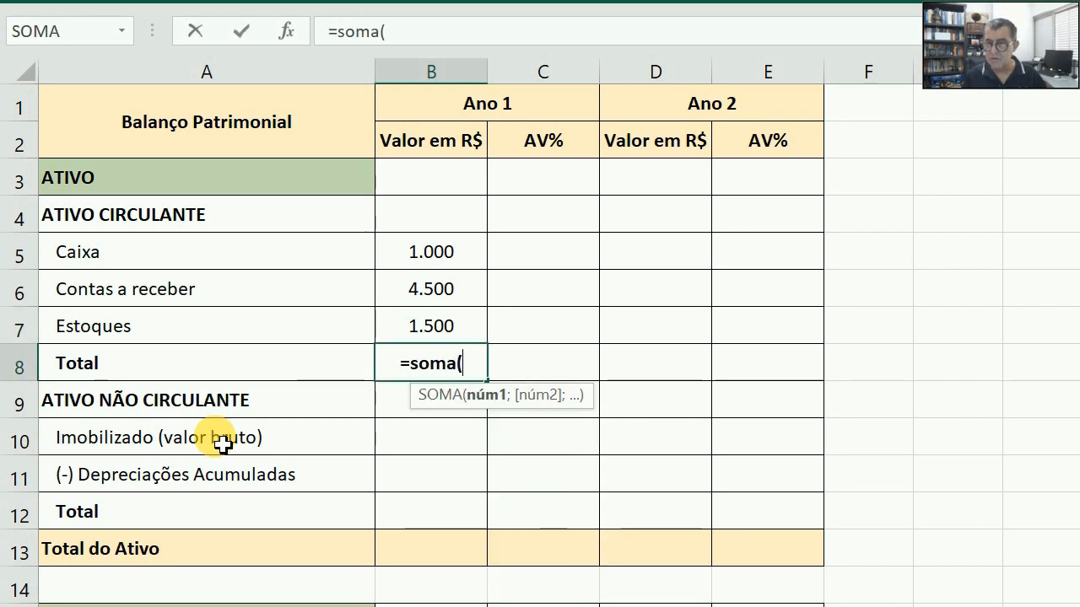
drag(413, 251, 422, 335)
text())
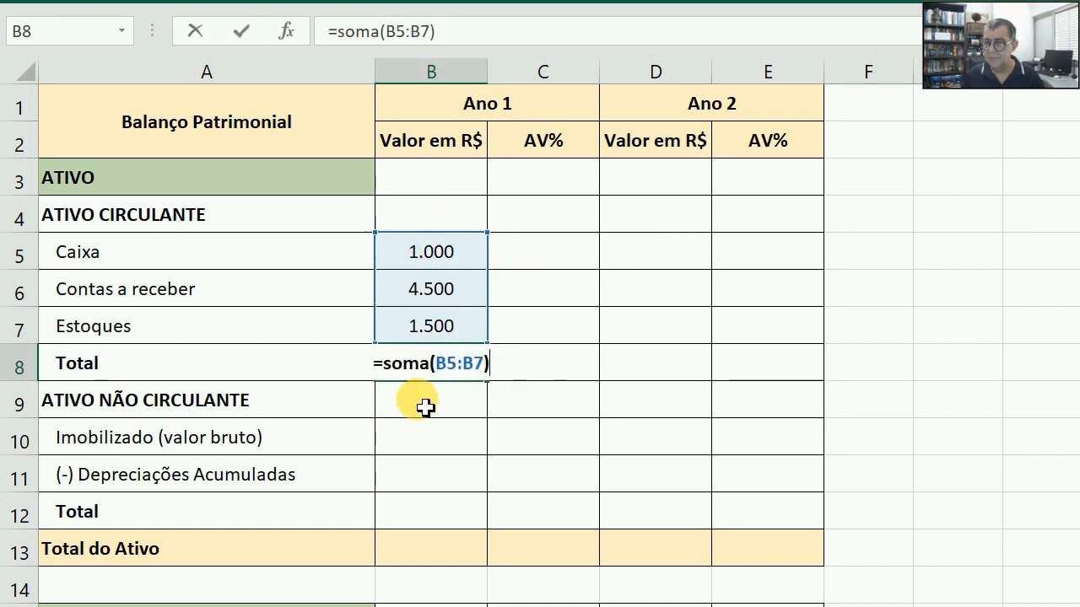
key(Return)
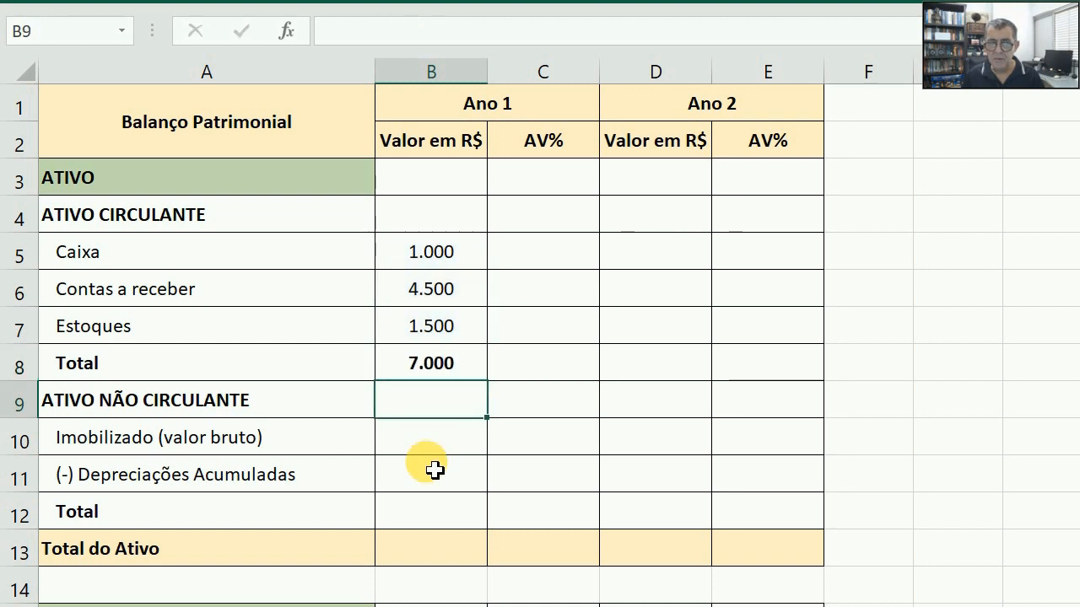
- Enter the Ano 1 non-current assets in B10:B11: Imobilizado (valor bruto) 4000 and Depreciações Acumuladas -1000
key(Down)
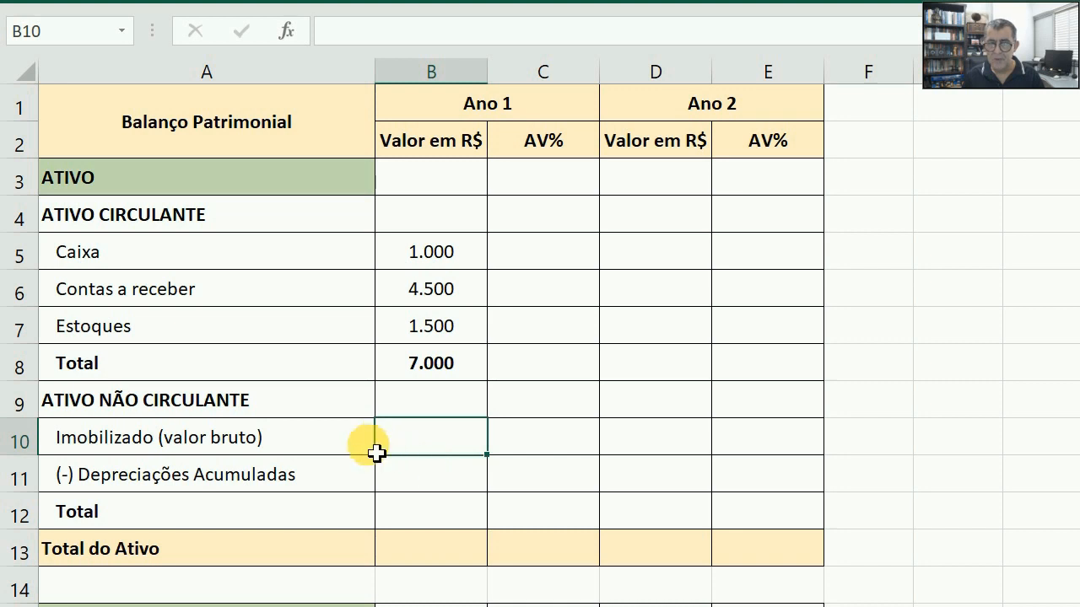
text(4000)
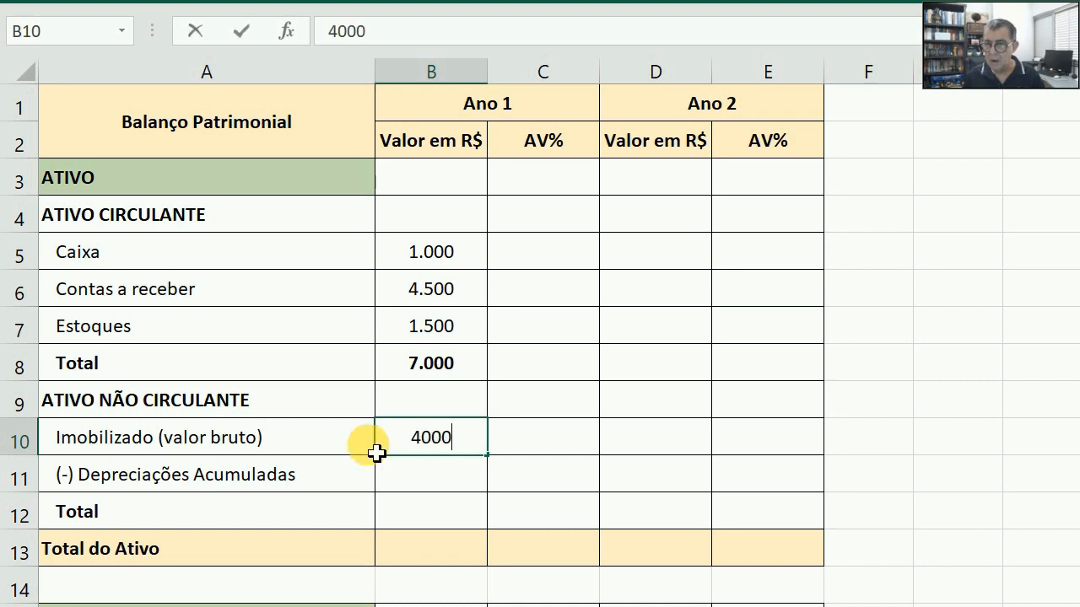
key(Return)
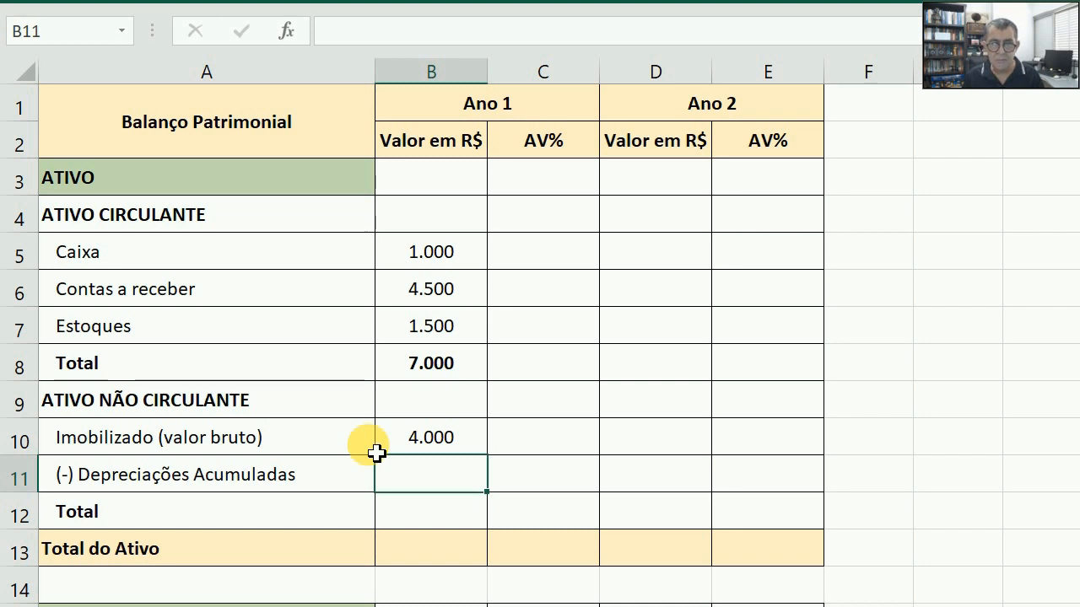
text(-1000)
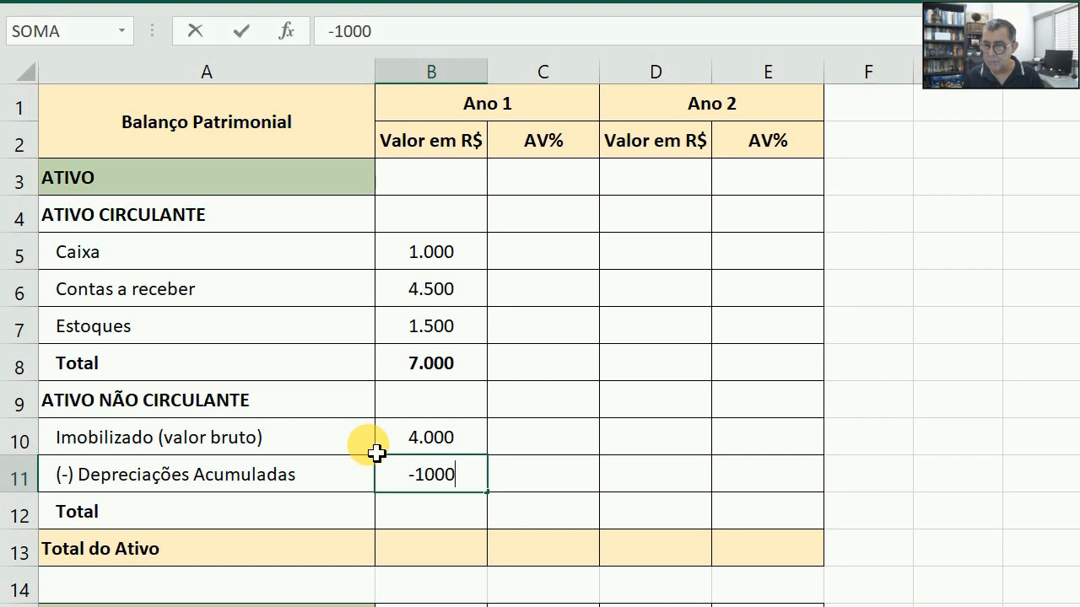
key(Return)
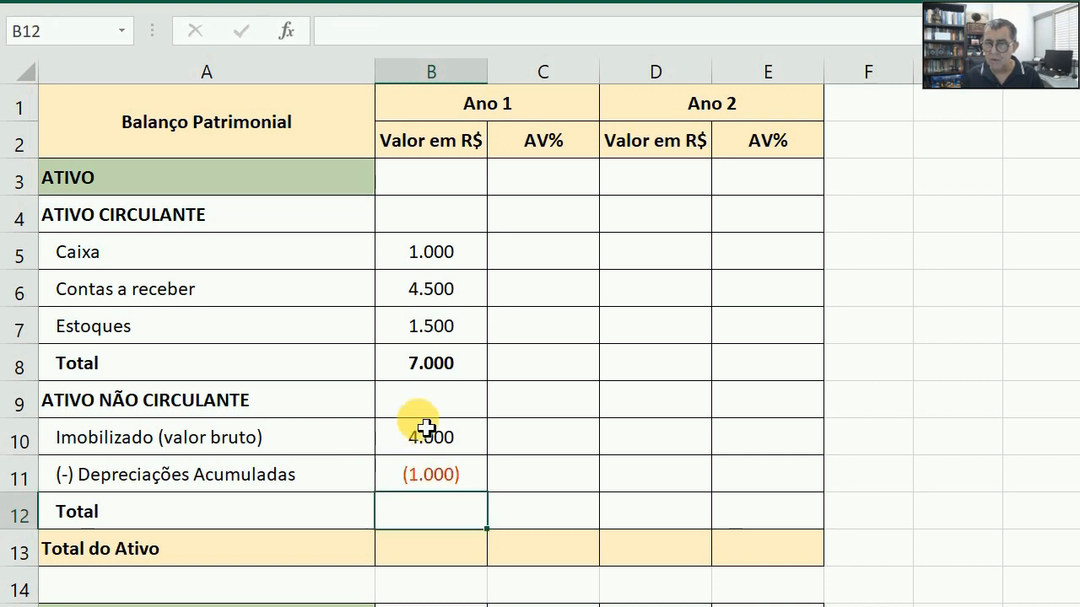
- Calculate the Ano 1 non-current assets Total in B12 with =soma(B10:B11)
text(=soma()
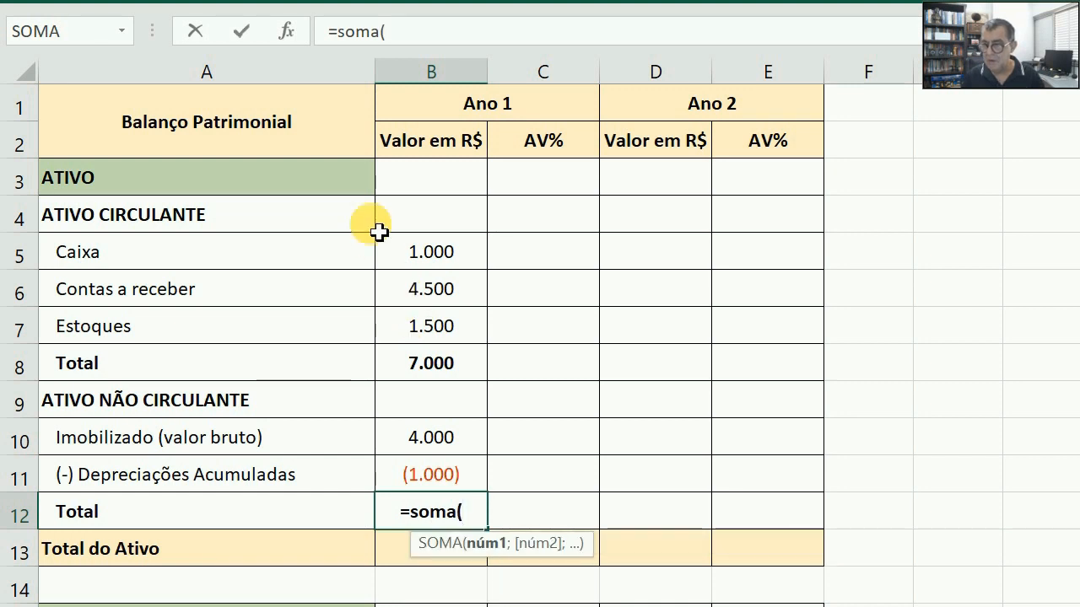
click(453, 437)
drag(453, 437, 445, 477)
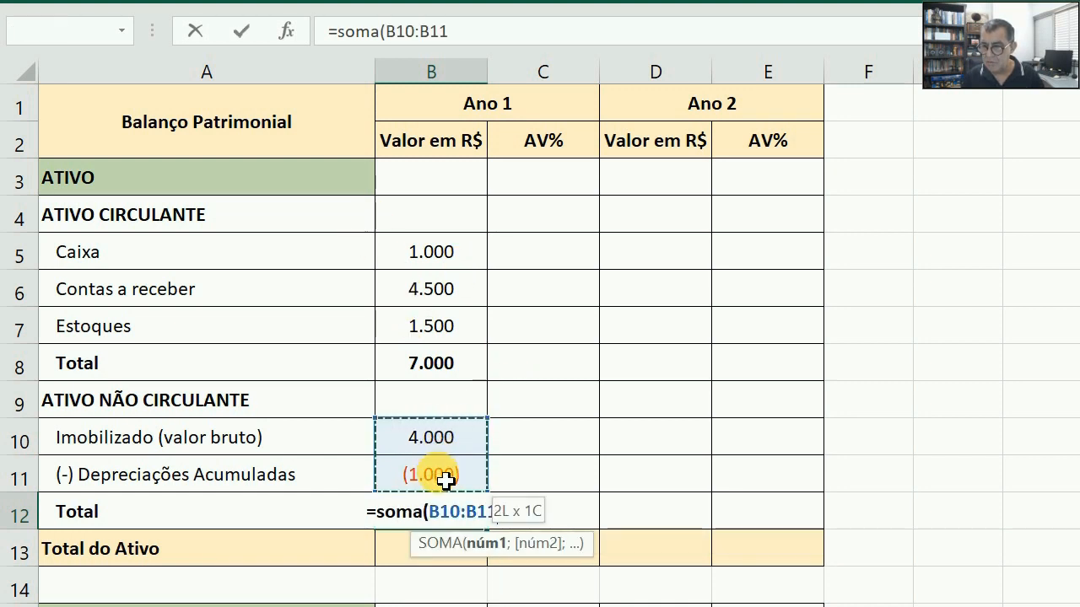
text())
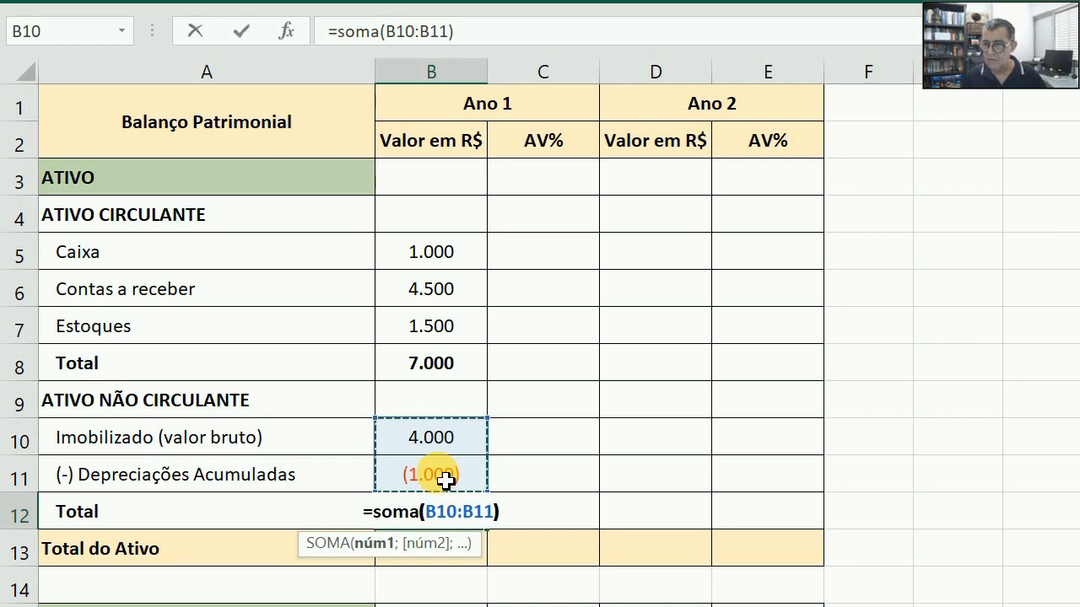
key(Return)
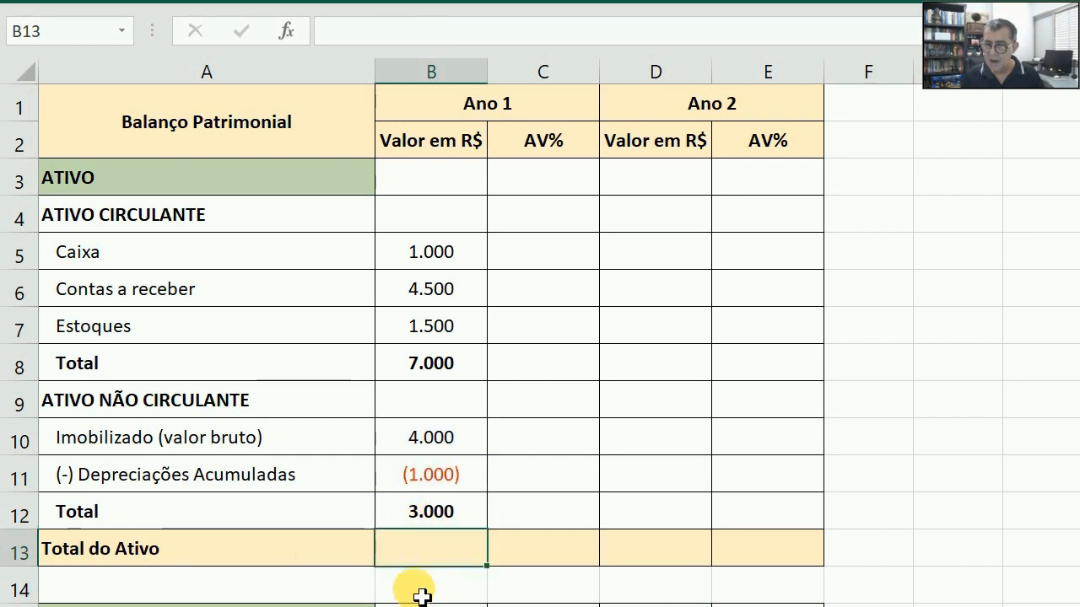
- Calculate the Ano 1 Total do Ativo in B13 with =B8+B12
text(=)
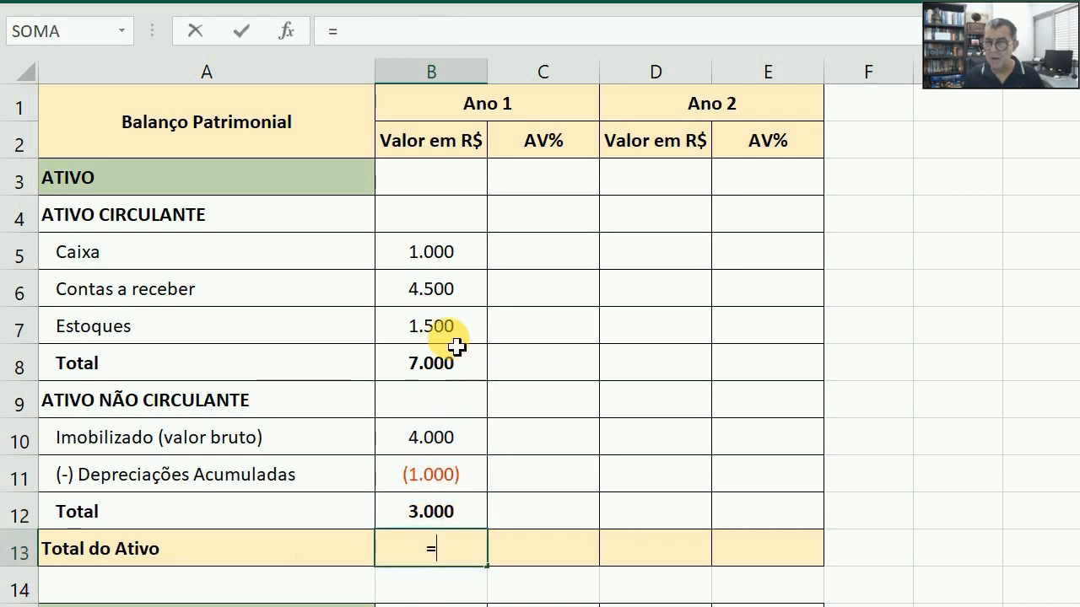
click(431, 381)
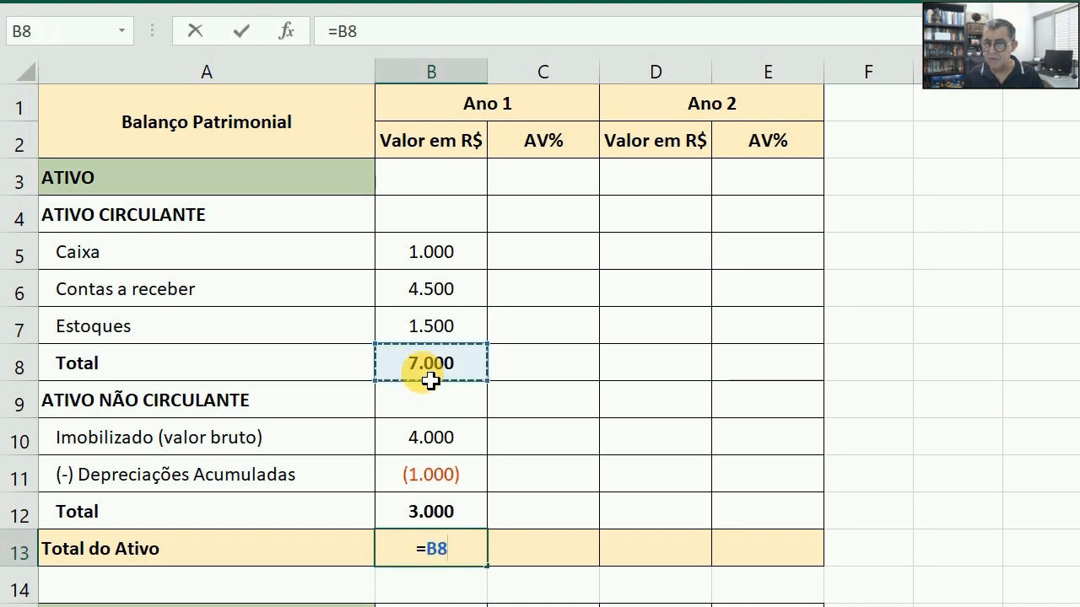
text(+)
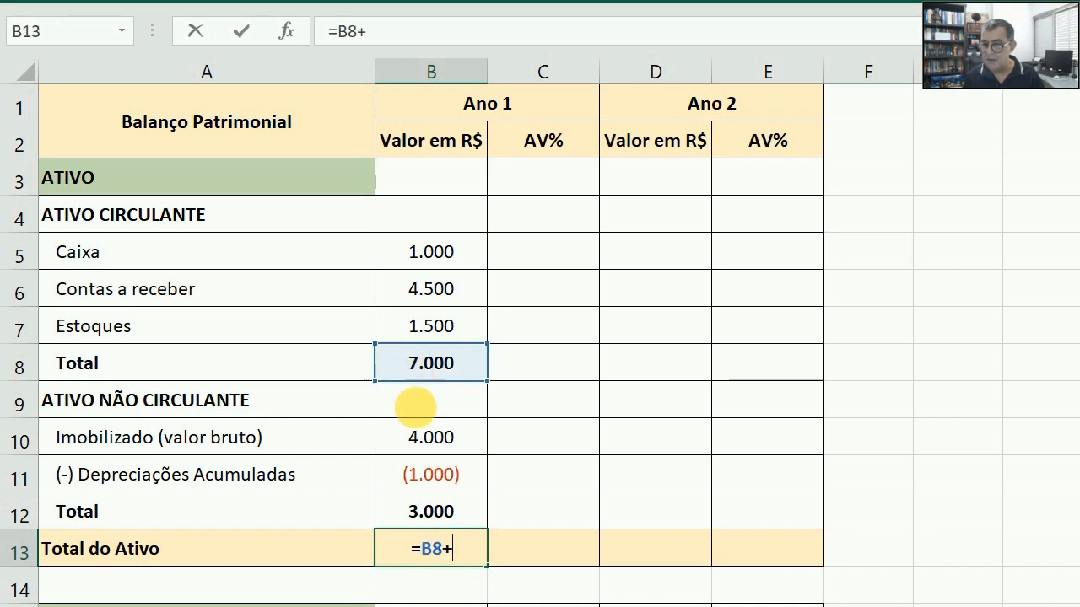
click(426, 511)
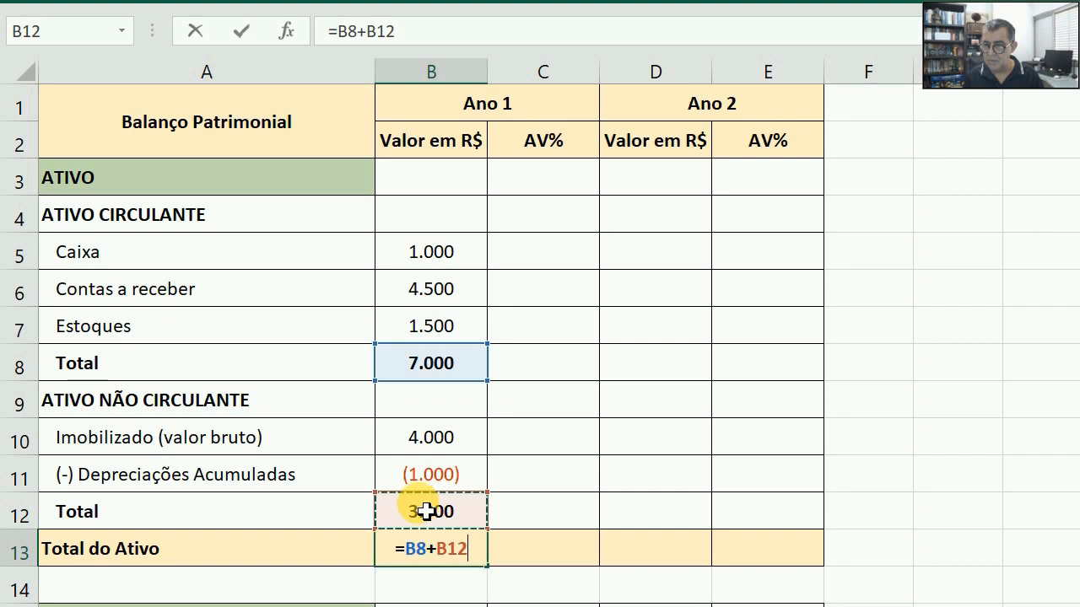
key(Return)
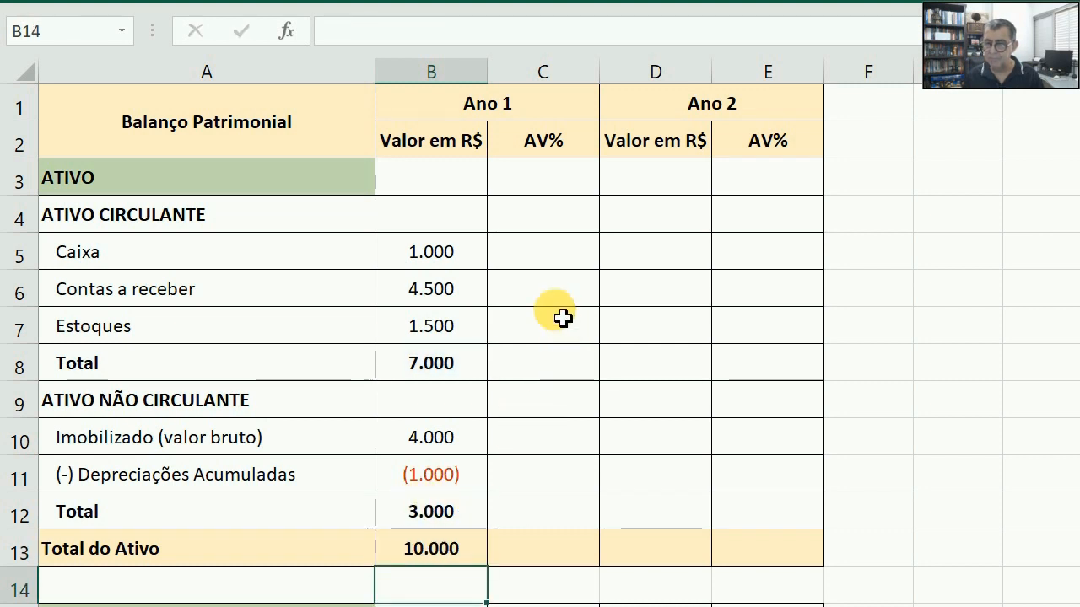
- Fill the Ano 1 total formulas in B8 and B12:B13 across columns C to E
click(445, 368)
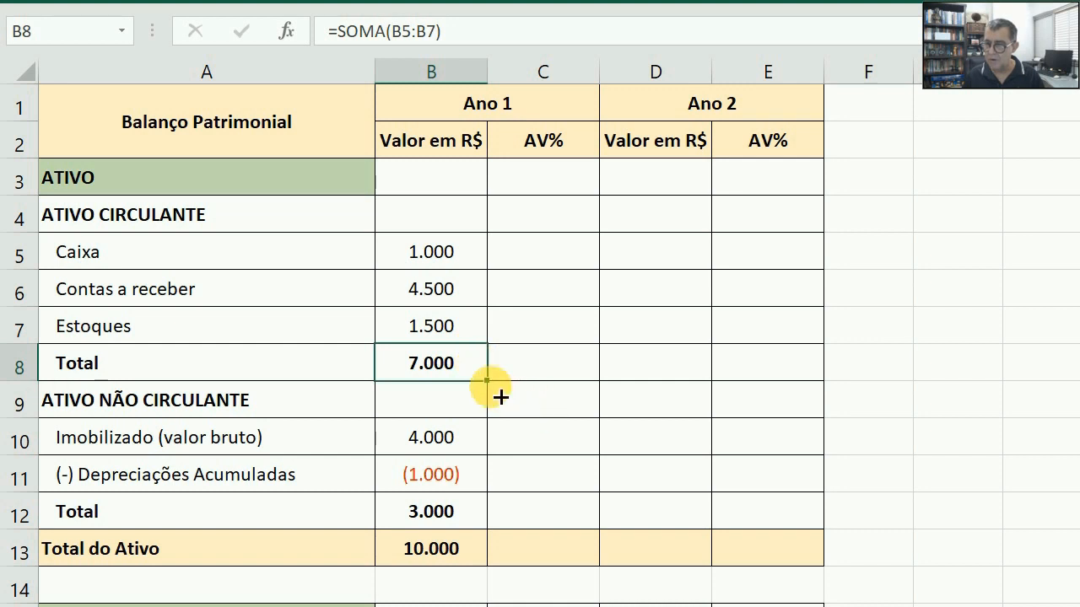
drag(487, 381, 822, 371)
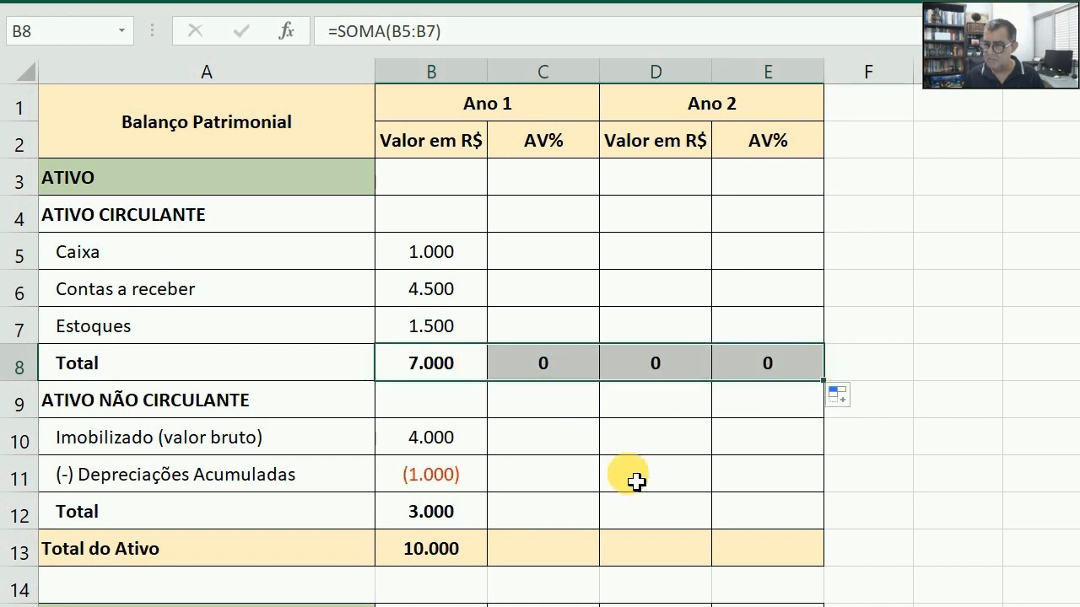
drag(441, 510, 439, 538)
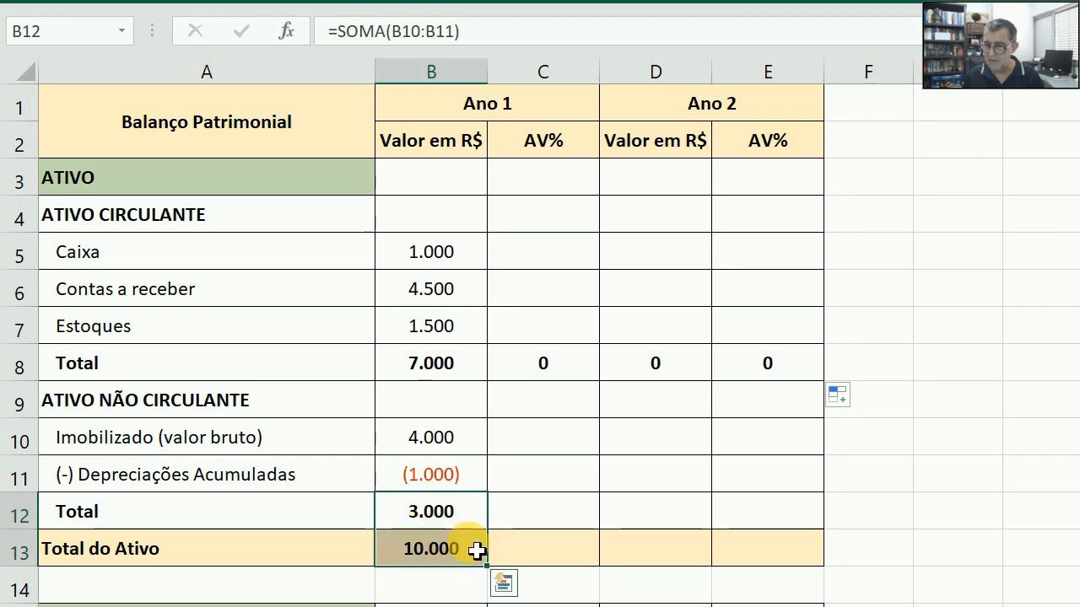
mouse_move(487, 564)
mouse_down()
mouse_move(761, 559)
mouse_move(796, 545)
mouse_up()
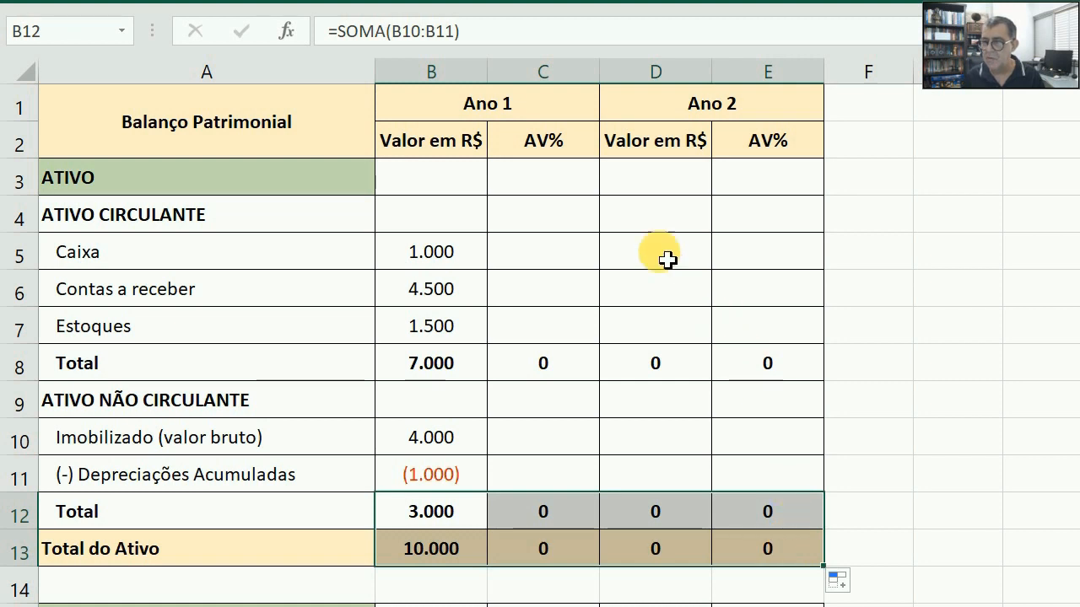
- Calculate the Ano 1 AV% of Caixa in C5 with =B5/B$13 and fill the formula down to C11
click(559, 260)
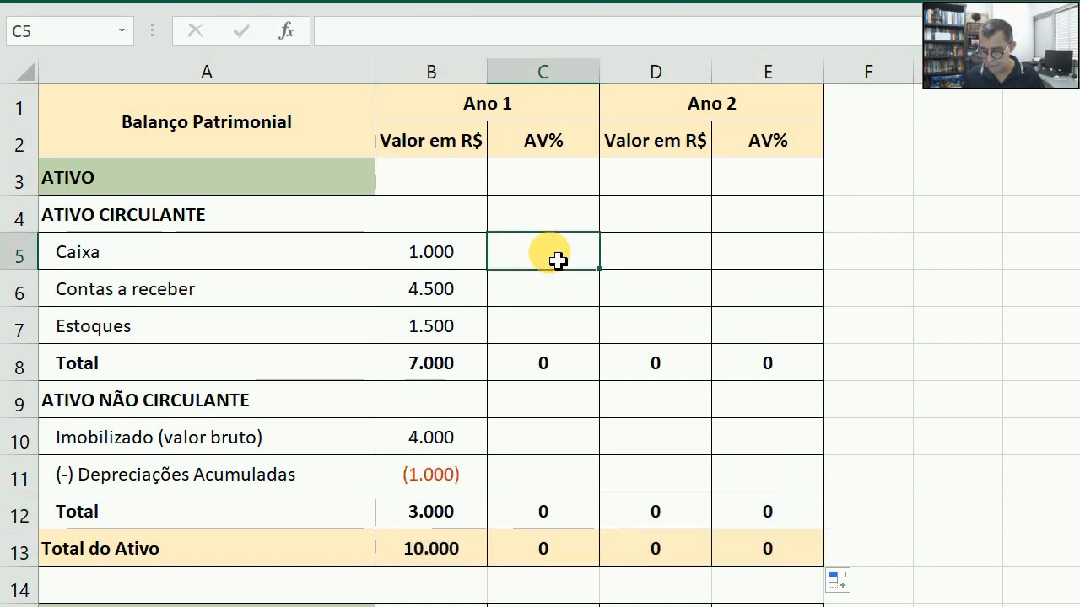
text(=)
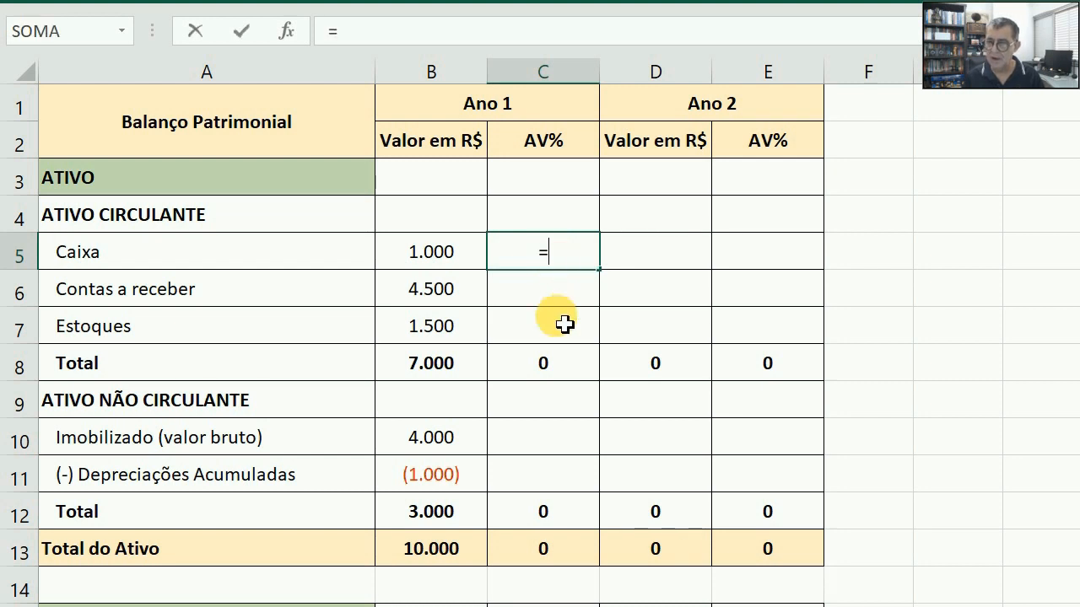
click(404, 258)
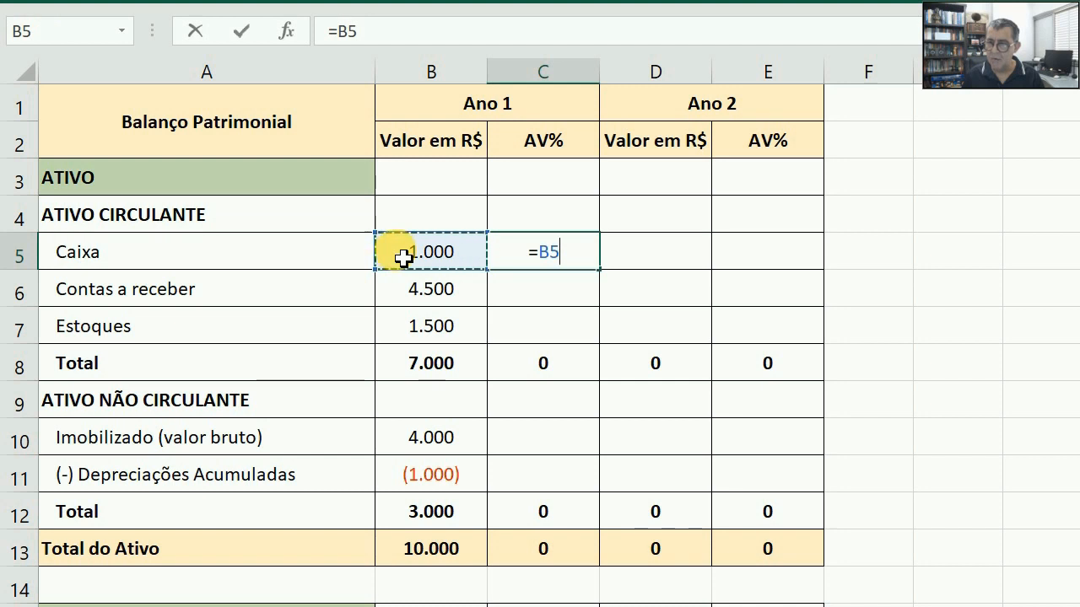
text(/)
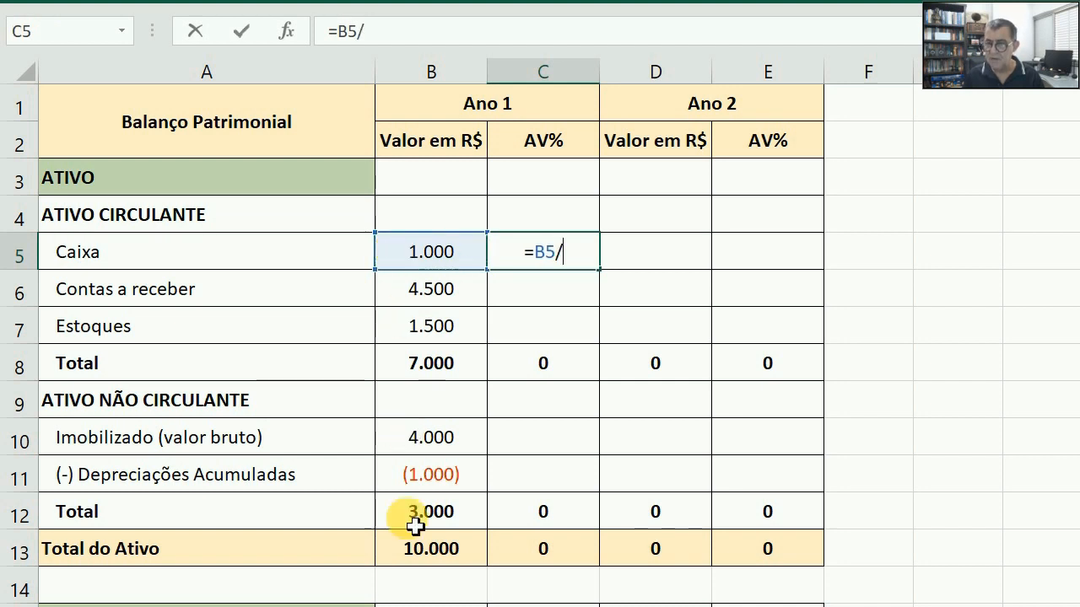
click(423, 555)
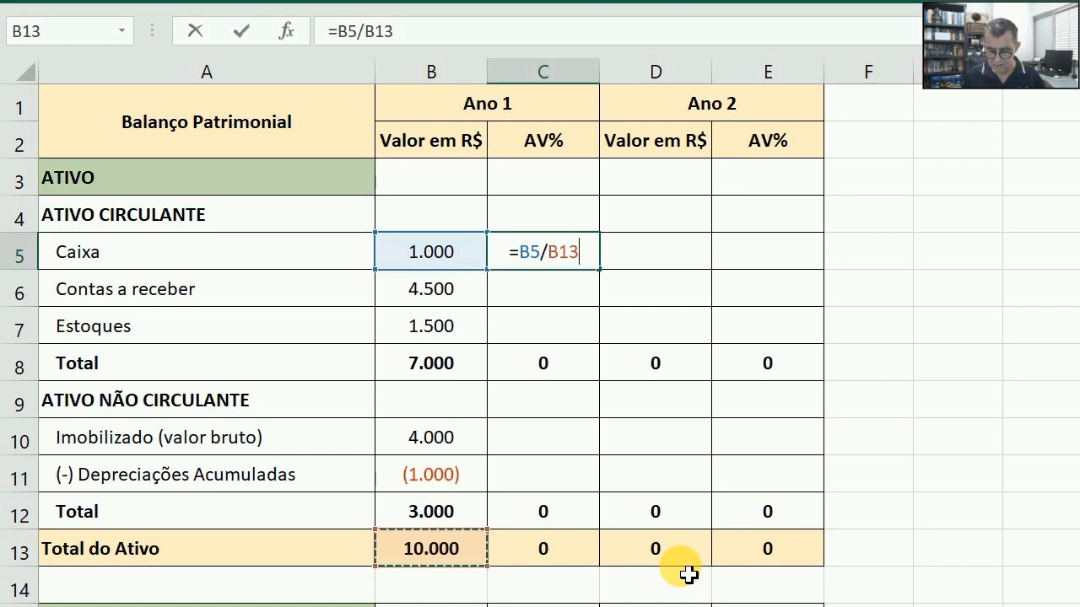
key(F4)
key(F4)
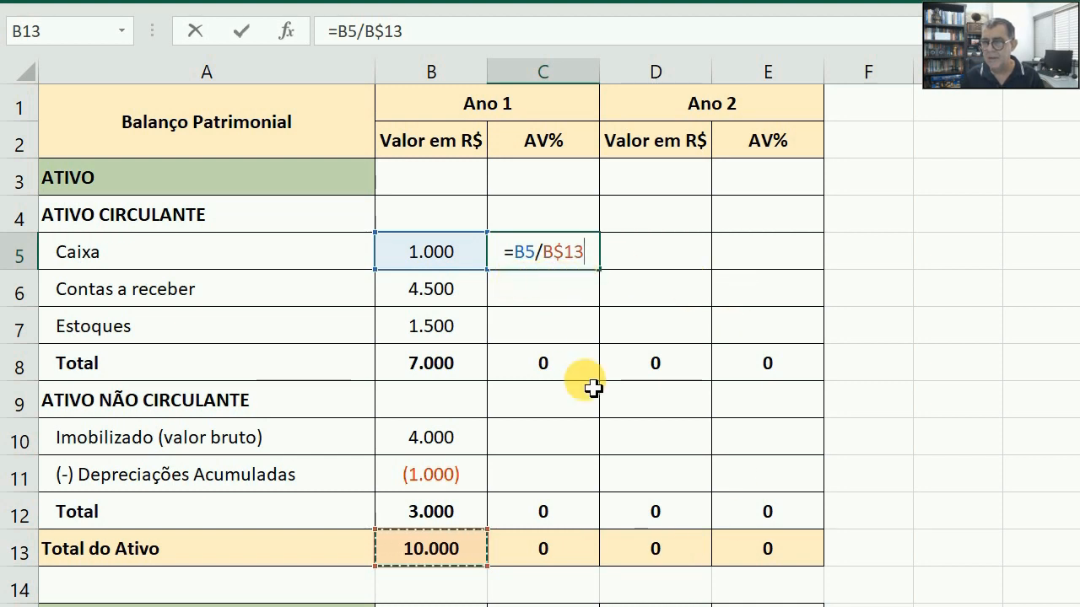
key(Return)
key(Up)
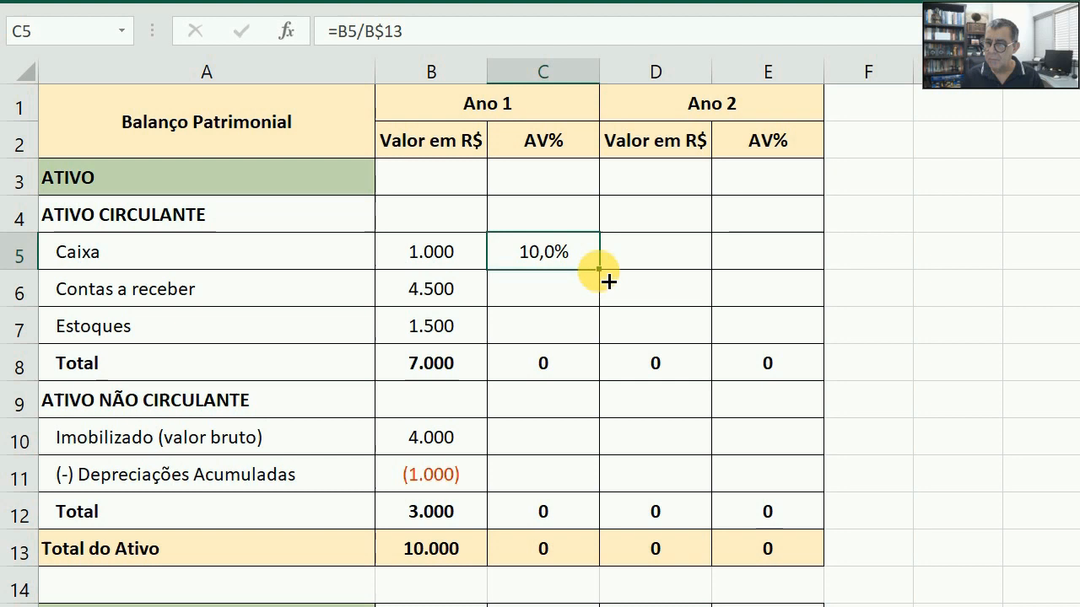
drag(609, 281, 601, 507)
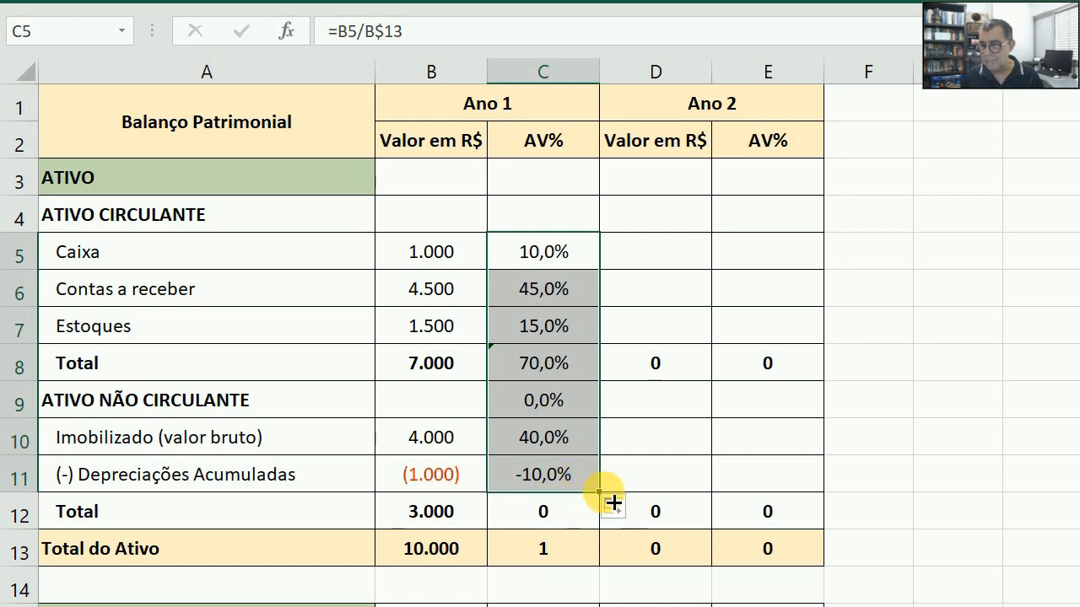
- Format the Ano 1 AV% totals in C12:C13 as Porcentagem with one decimal place
drag(527, 511, 537, 545)
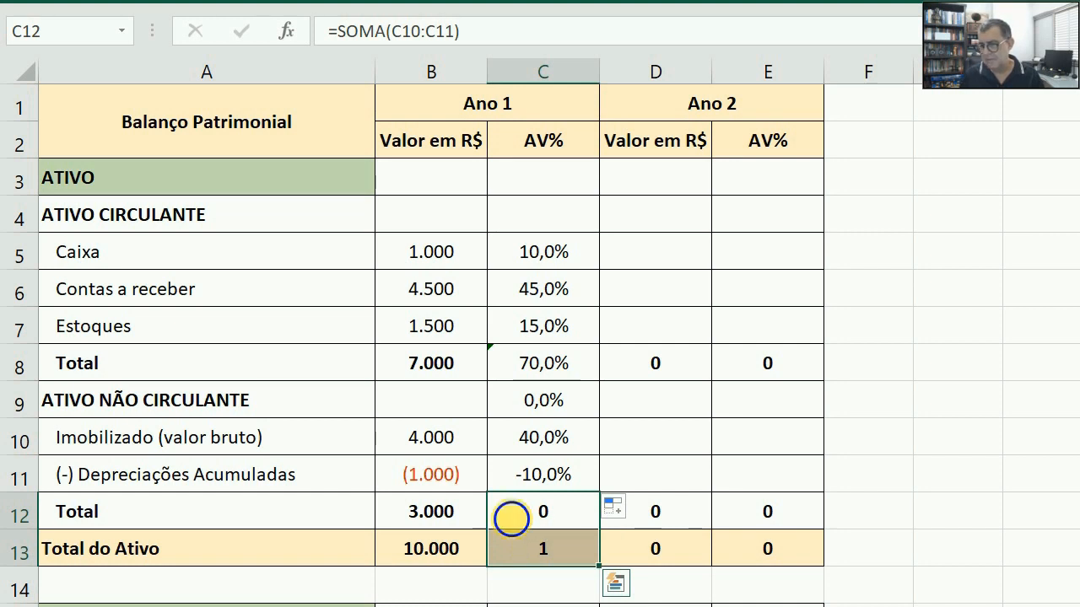
right_click(514, 521)
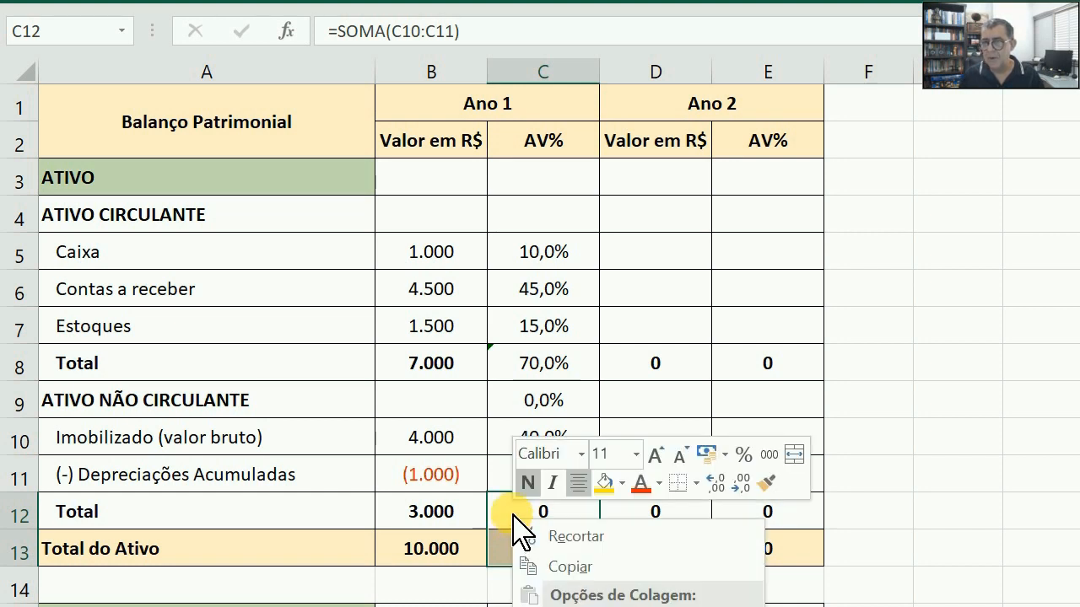
click(171, 0)
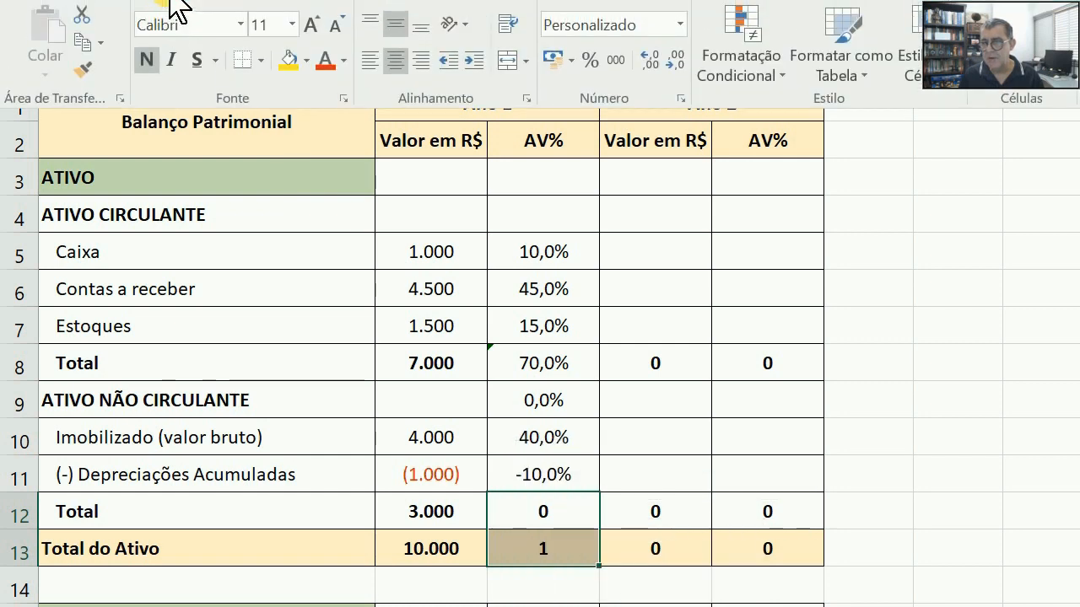
click(680, 24)
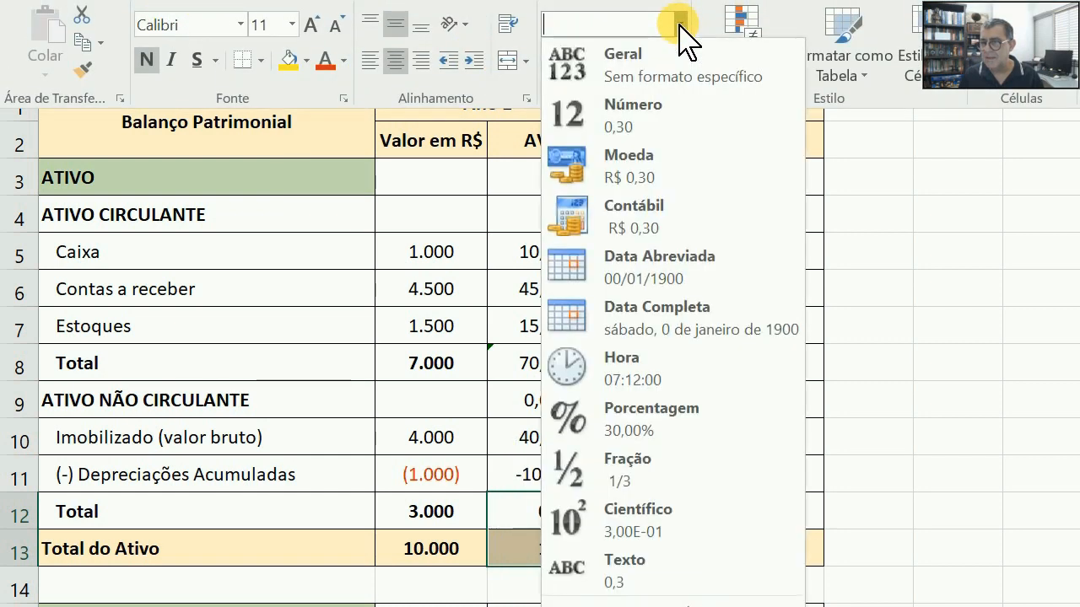
click(656, 415)
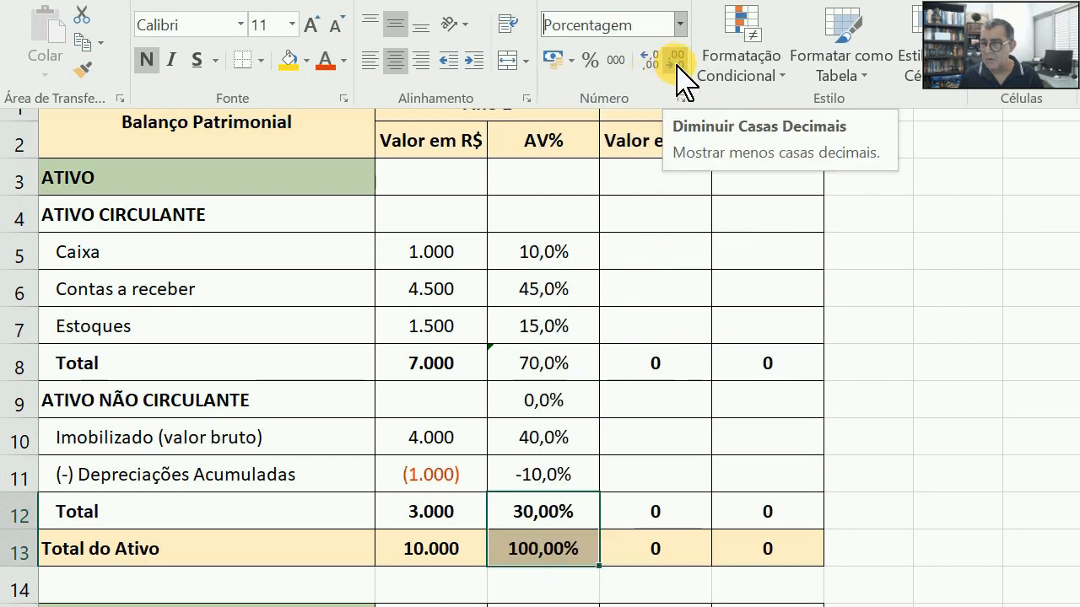
click(677, 64)
click(658, 409)
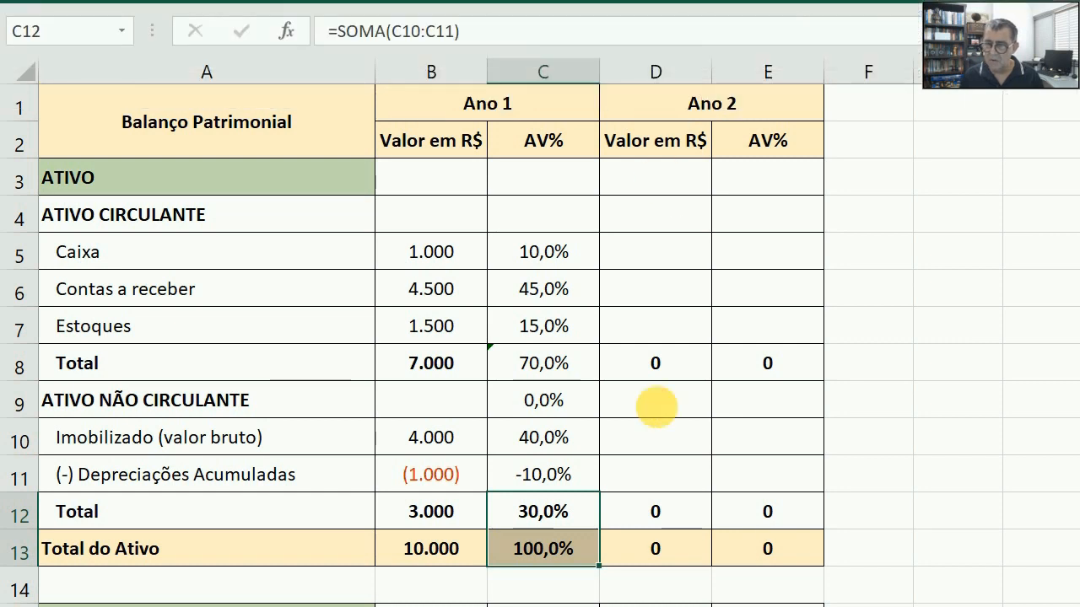
- Make the Ano 1 AV% of the current assets Total in C8 bold
click(546, 380)
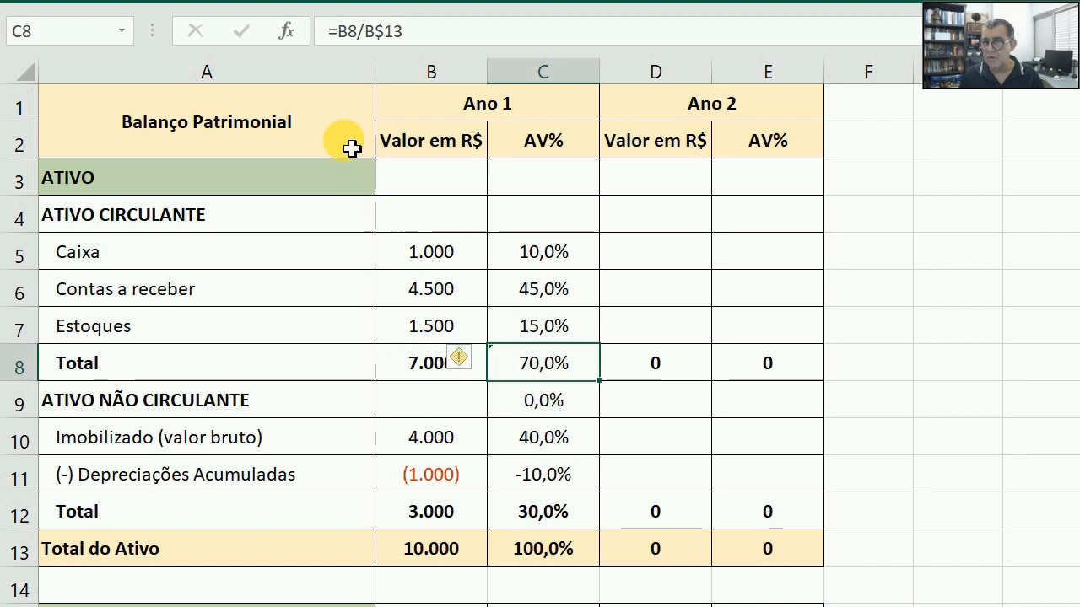
click(177, 3)
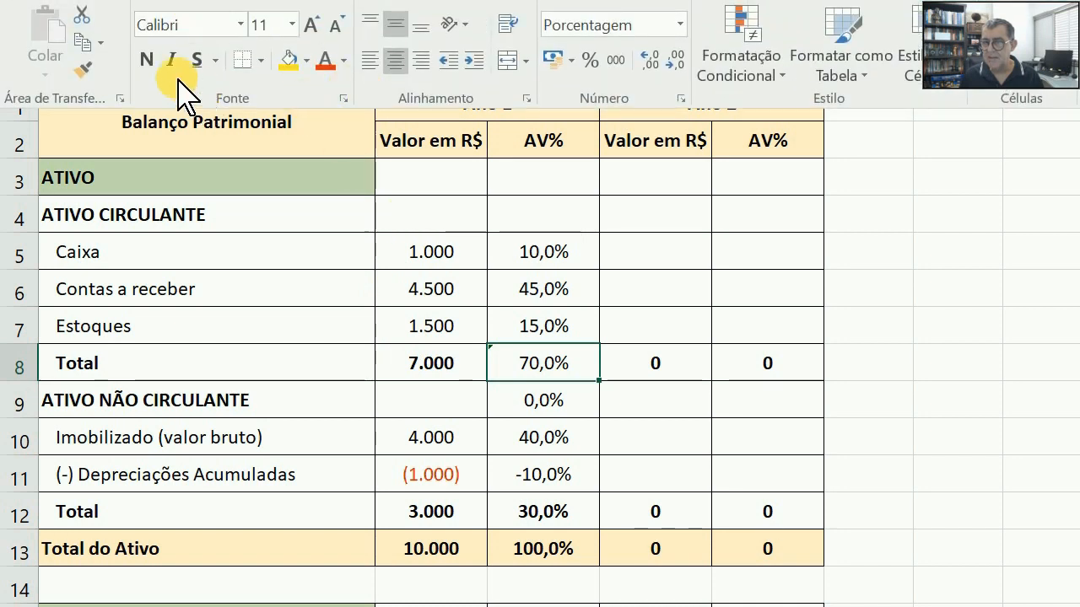
click(147, 58)
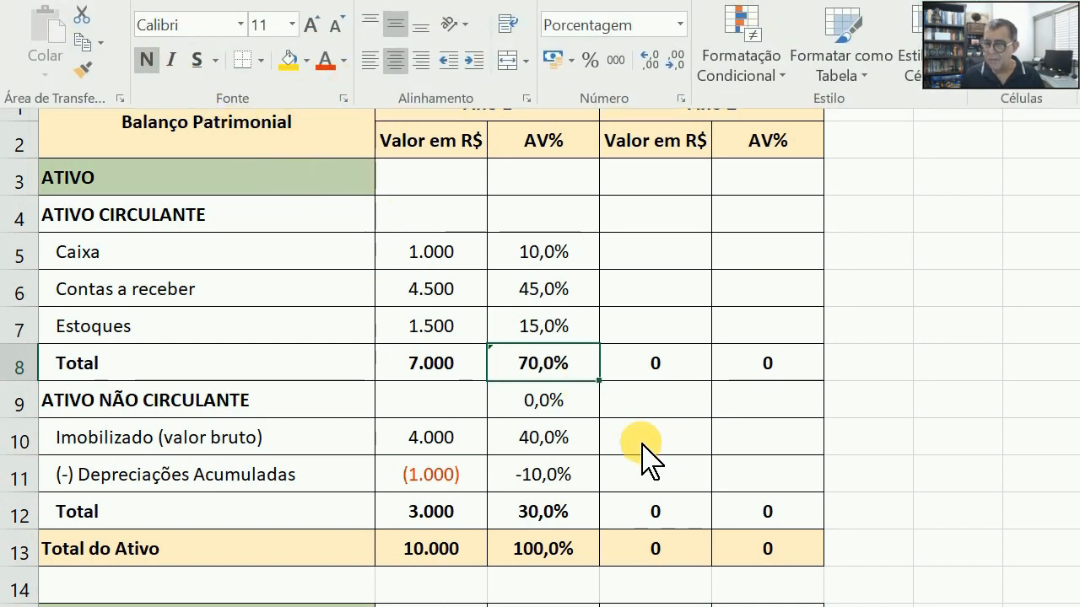
- Clear the Ano 1 AV% formula from C9 in the ATIVO NÃO CIRCULANTE heading row
click(550, 402)
click(552, 404)
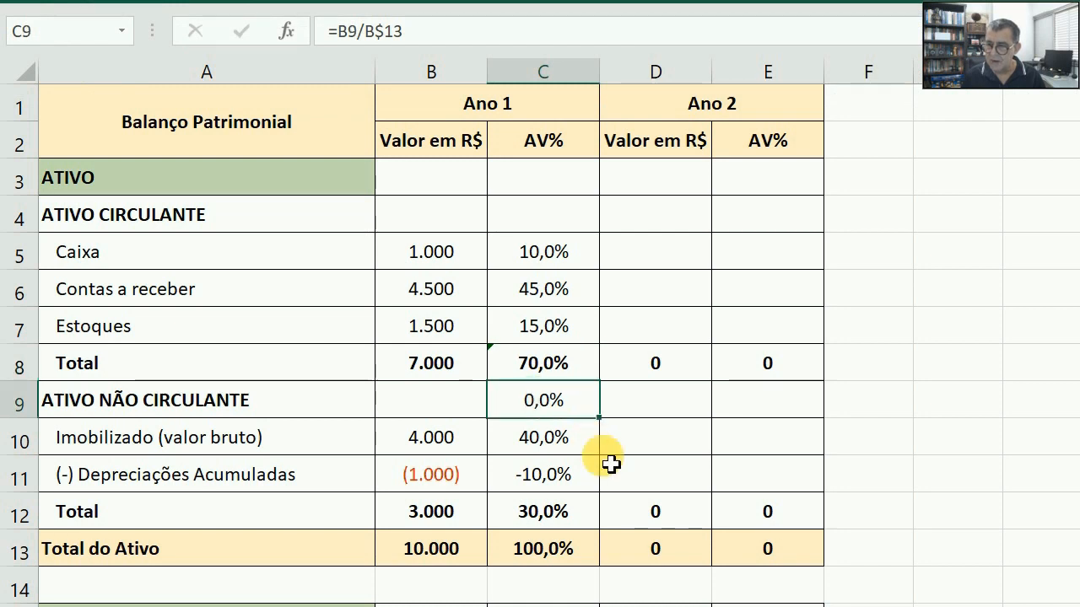
key(Delete)
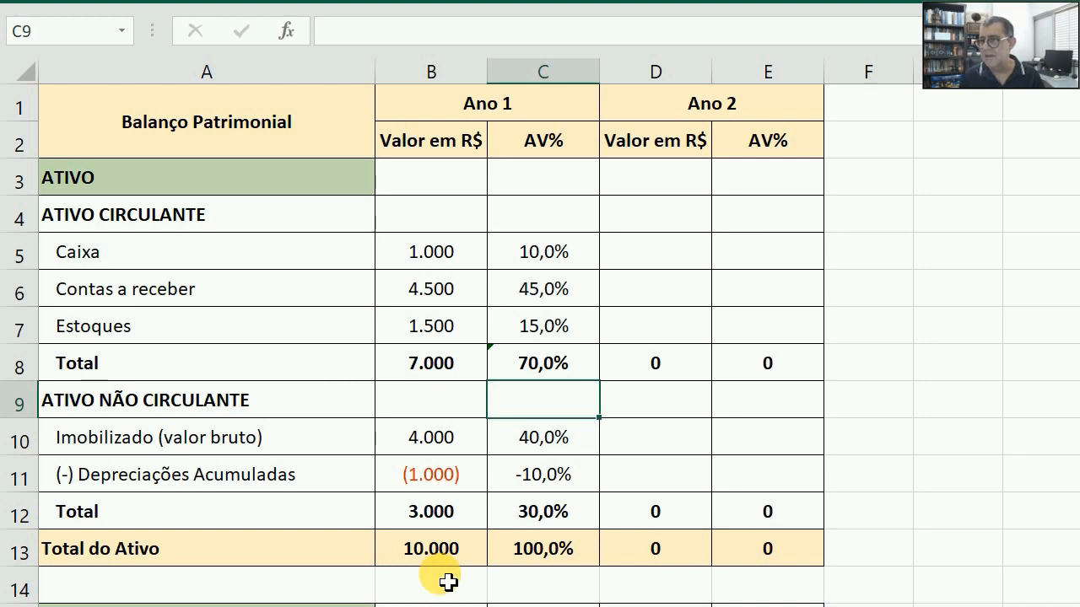
- Enter the Ano 2 current asset values in D5:D7: Caixa 4200, Contas a receber 9500 and Estoques 3500
click(659, 255)
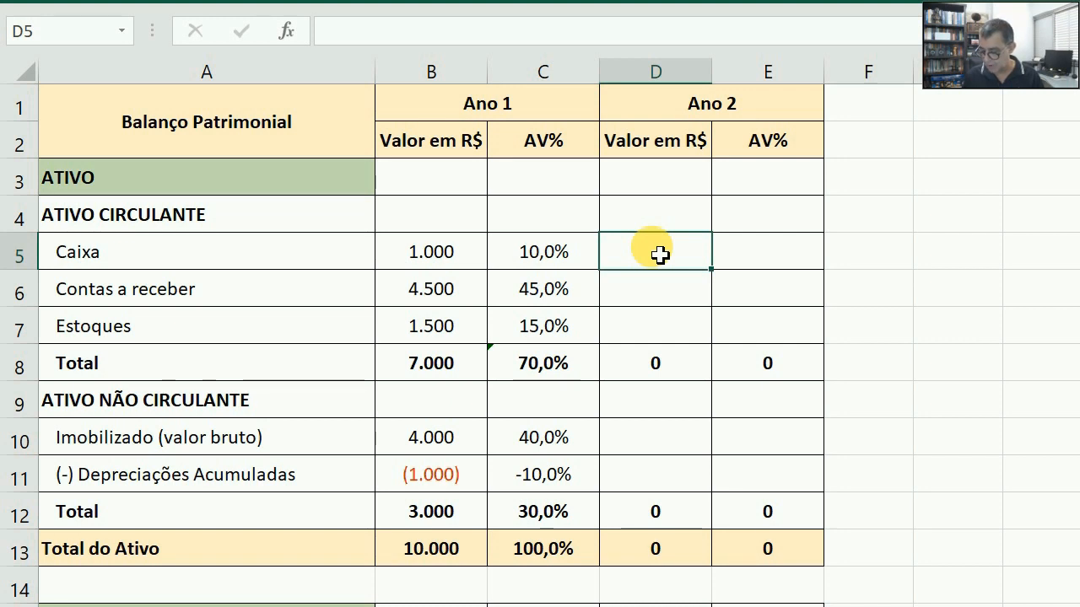
text(4200)
key(Return)
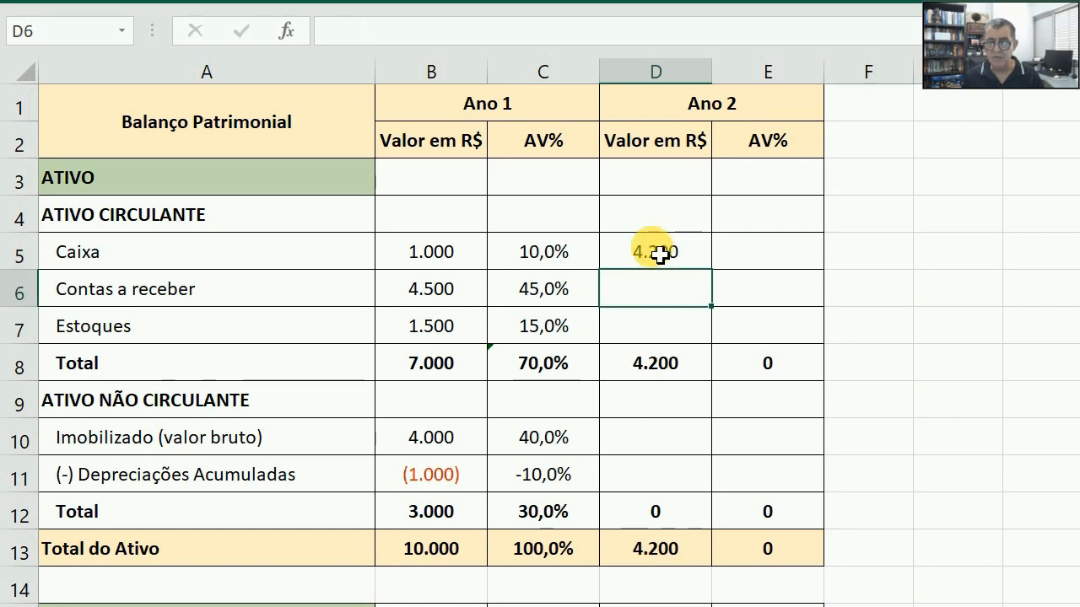
text(9500)
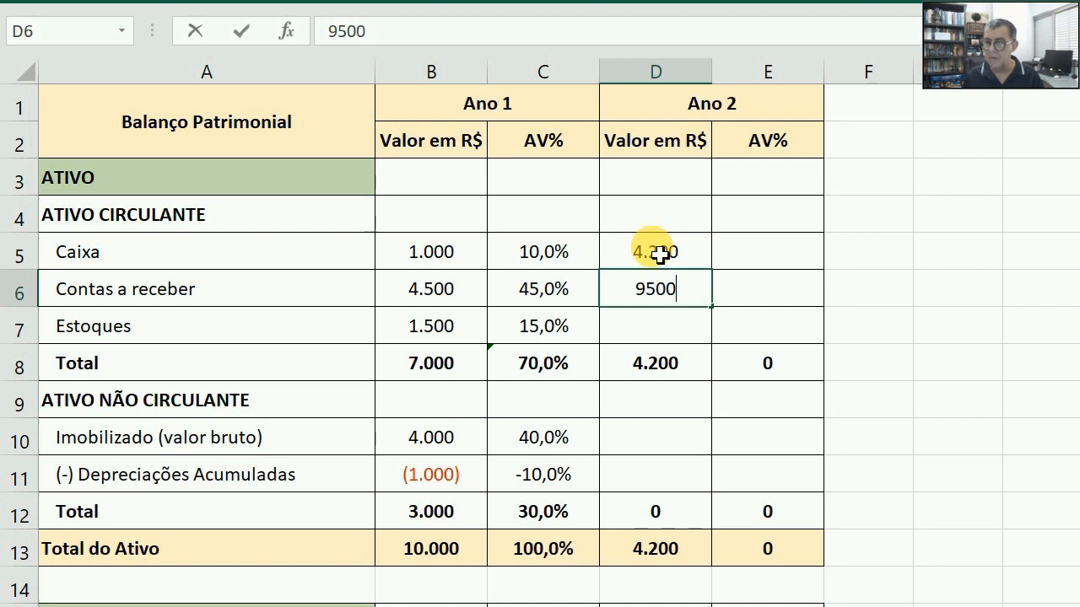
key(Return)
text(3500)
key(Return)
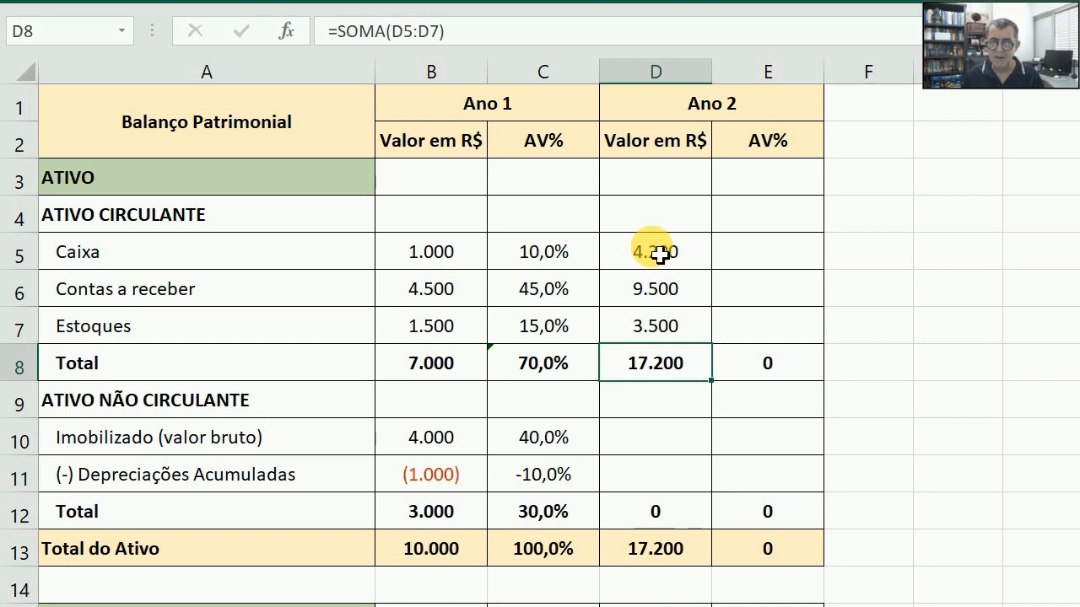
- Enter the Ano 2 non-current asset values: Imobilizado 4000 in D10 and Depreciações Acumuladas -1200 in D11
key(Down)
key(Down)
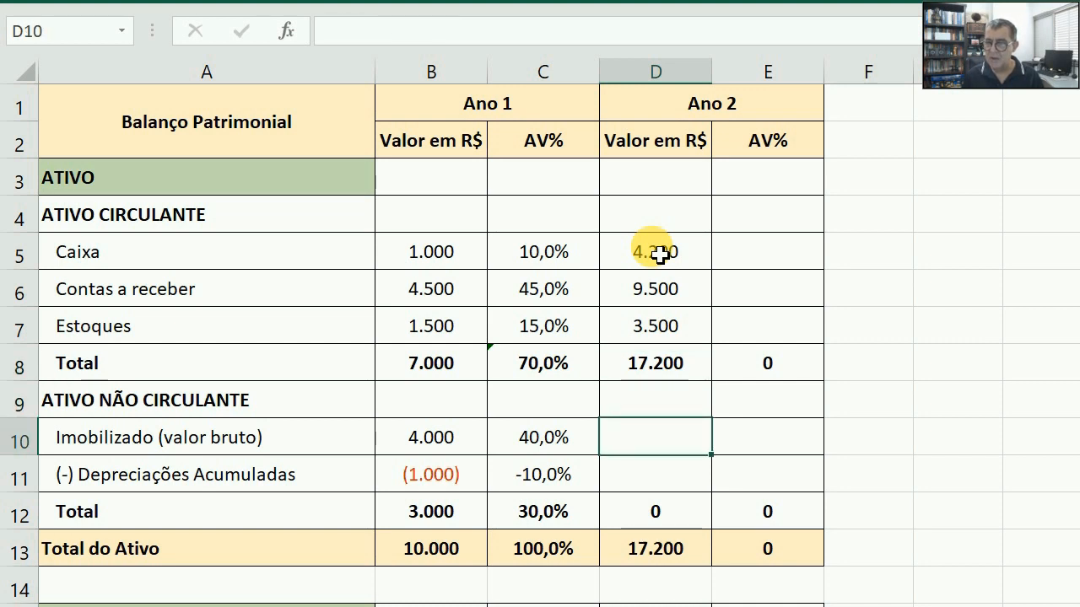
text(4000)
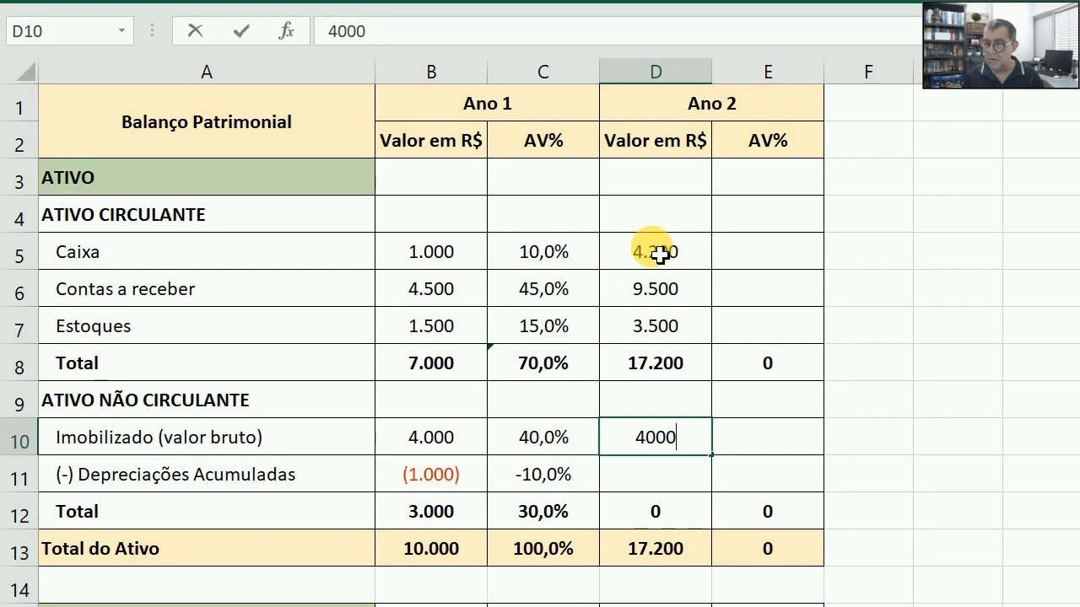
key(Return)
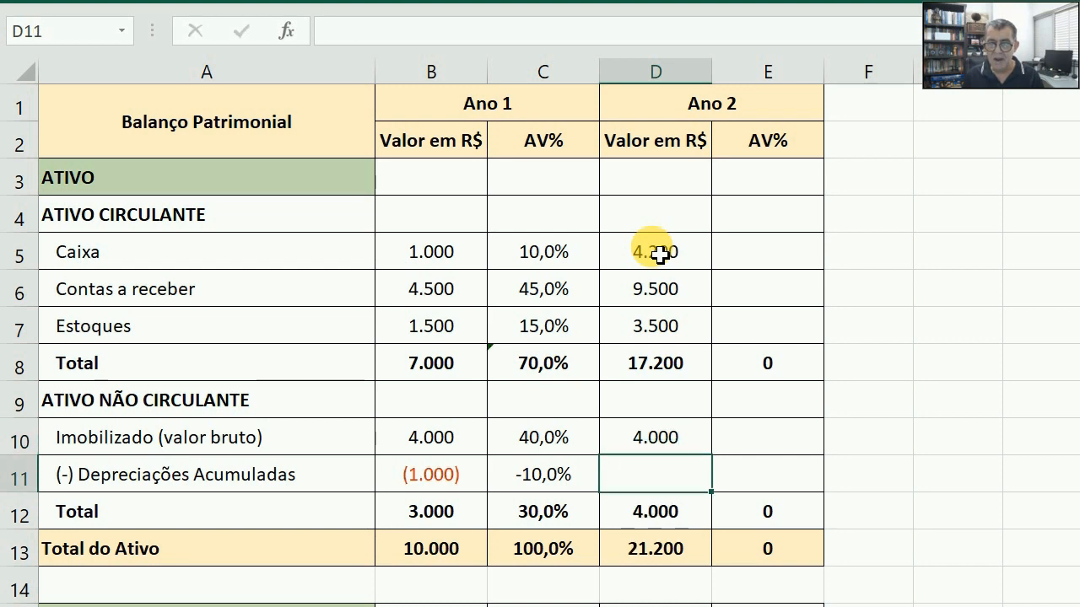
text(-1200)
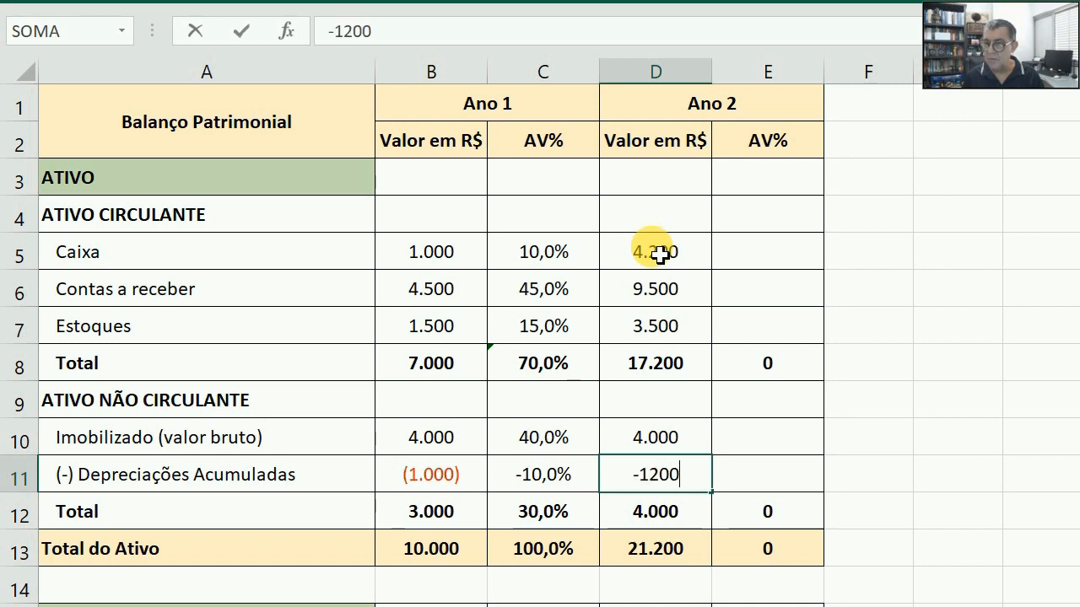
key(Return)
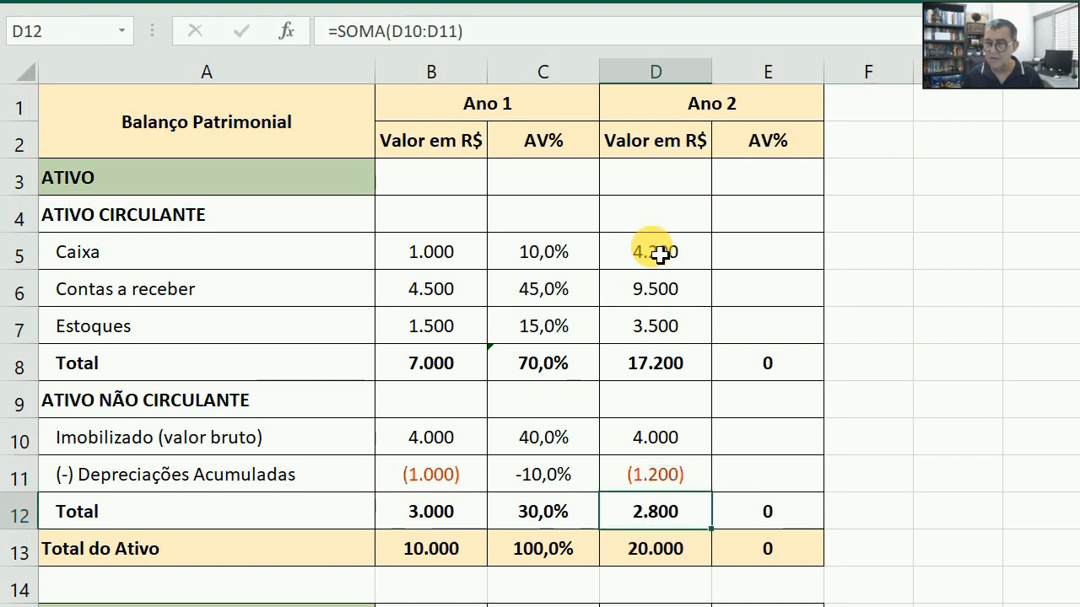
key(Down)
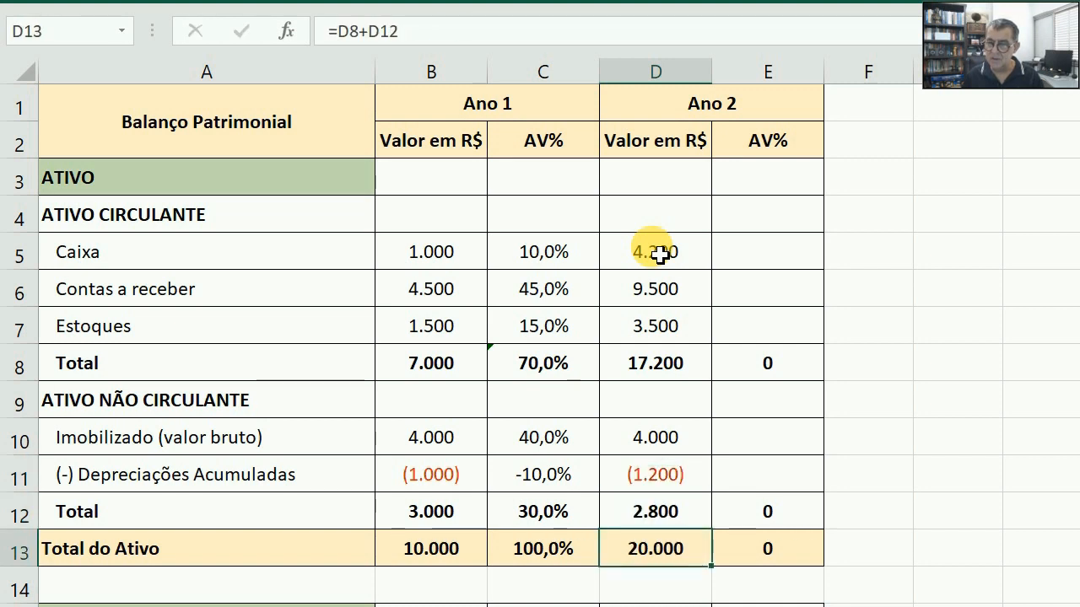
key(Up)
key(Down)
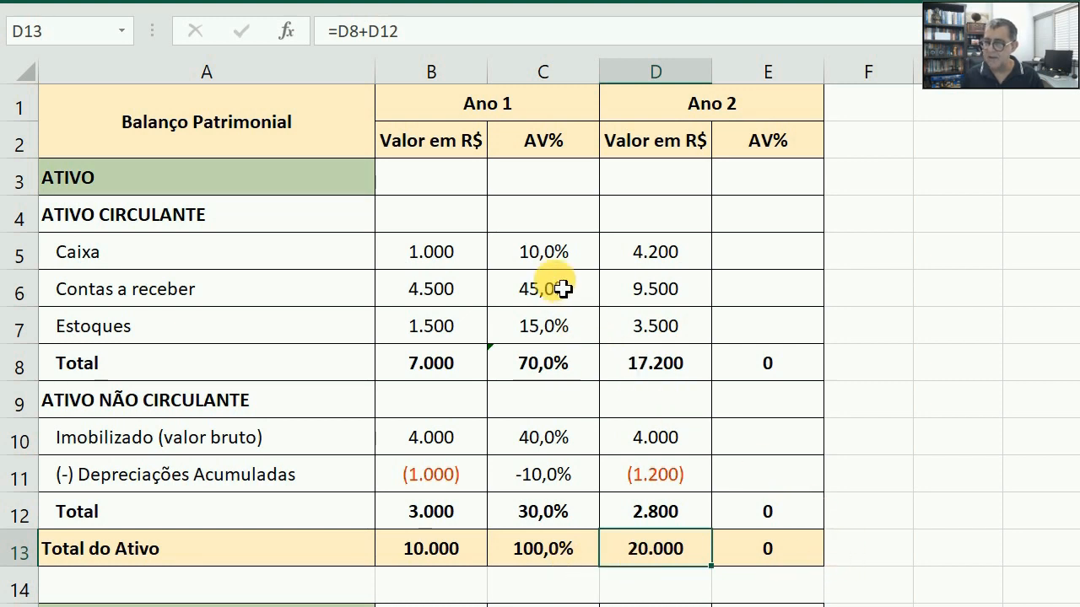
- Copy the Ano 1 AV% formulas from C5:C13 into the Ano 2 AV% column starting at E5
click(545, 258)
mouse_move(544, 258)
mouse_down()
mouse_move(542, 434)
mouse_move(571, 509)
mouse_move(560, 514)
mouse_move(561, 549)
mouse_up()
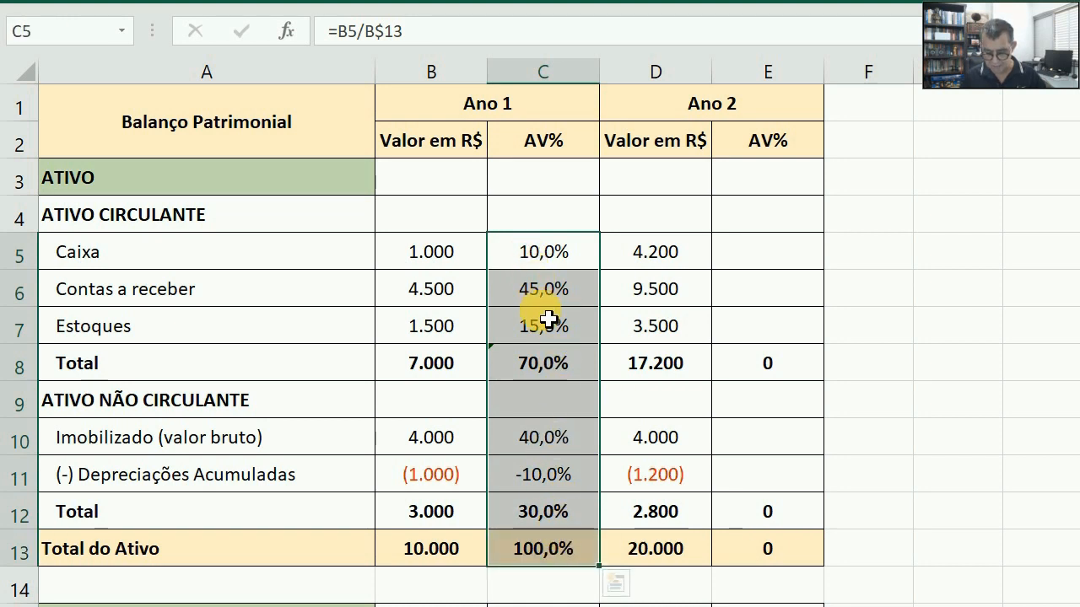
key(ctrl+c)
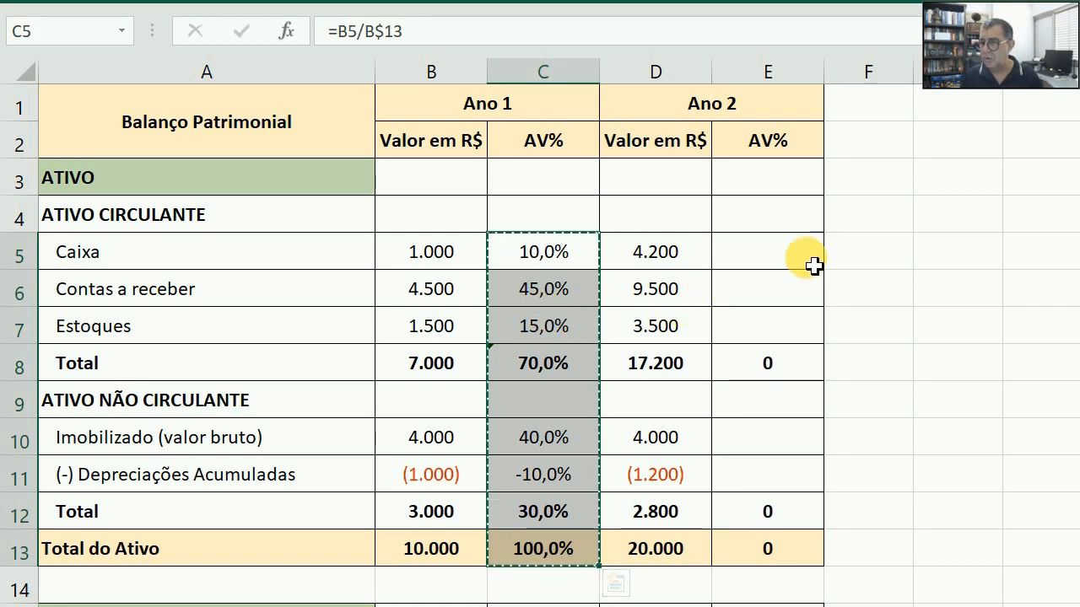
click(789, 254)
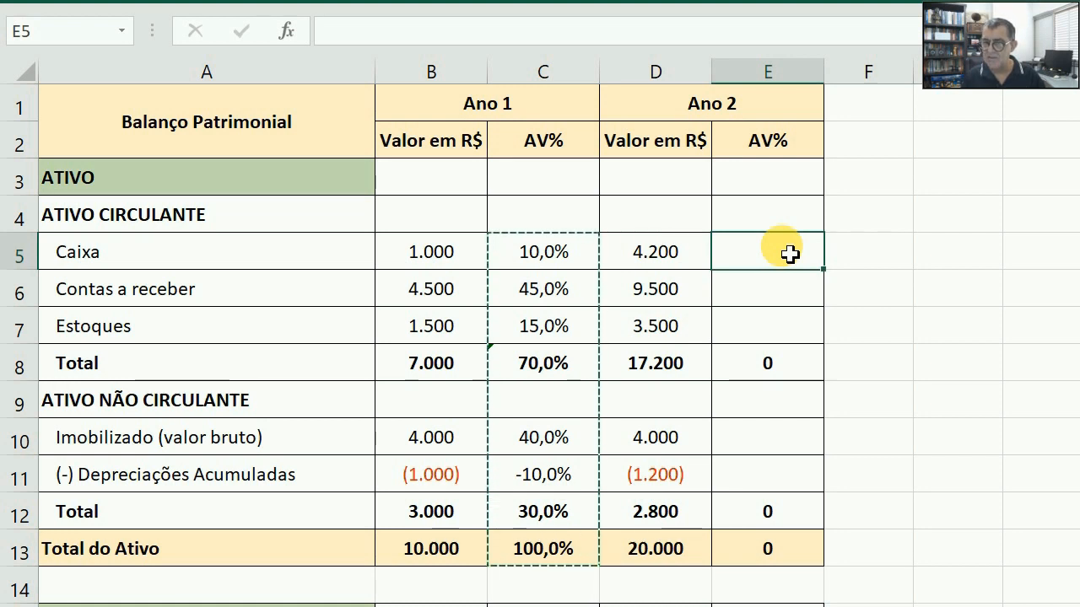
key(ctrl+v)
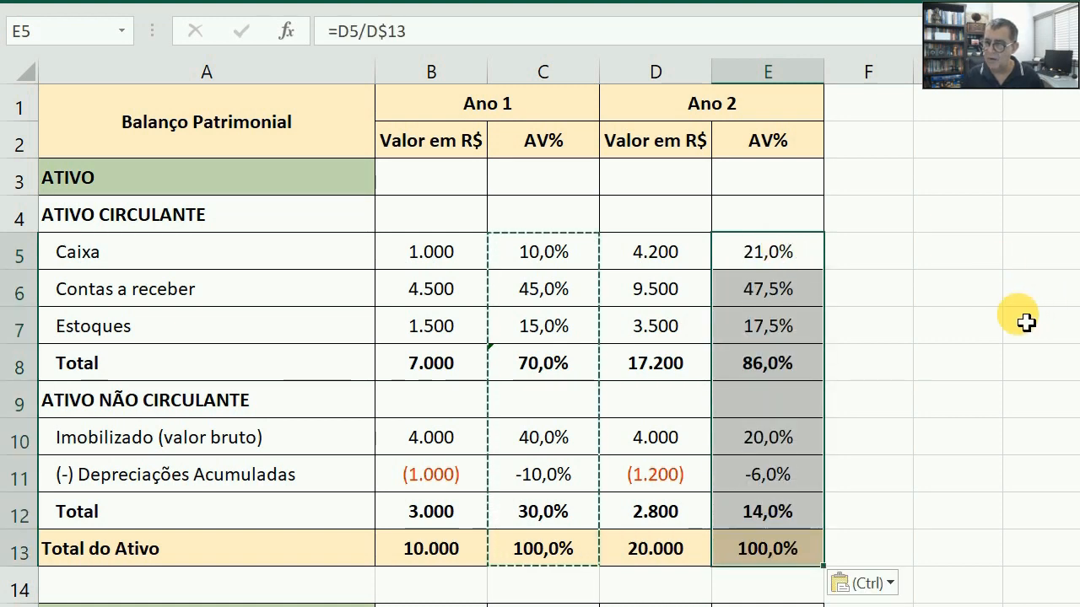
key(Right)
key(Left)
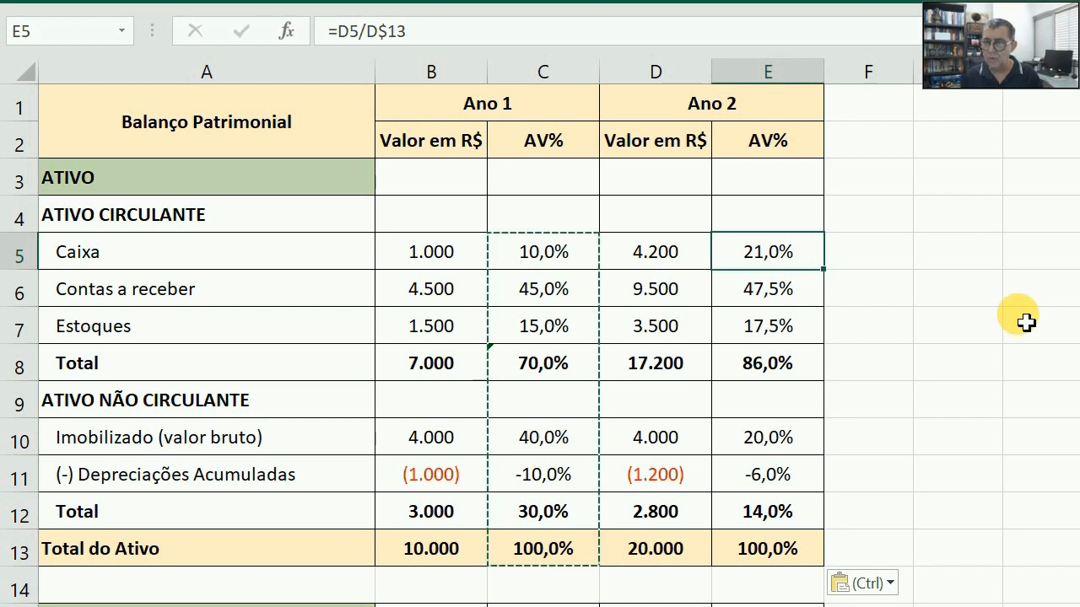
click(542, 251)
key(Right)
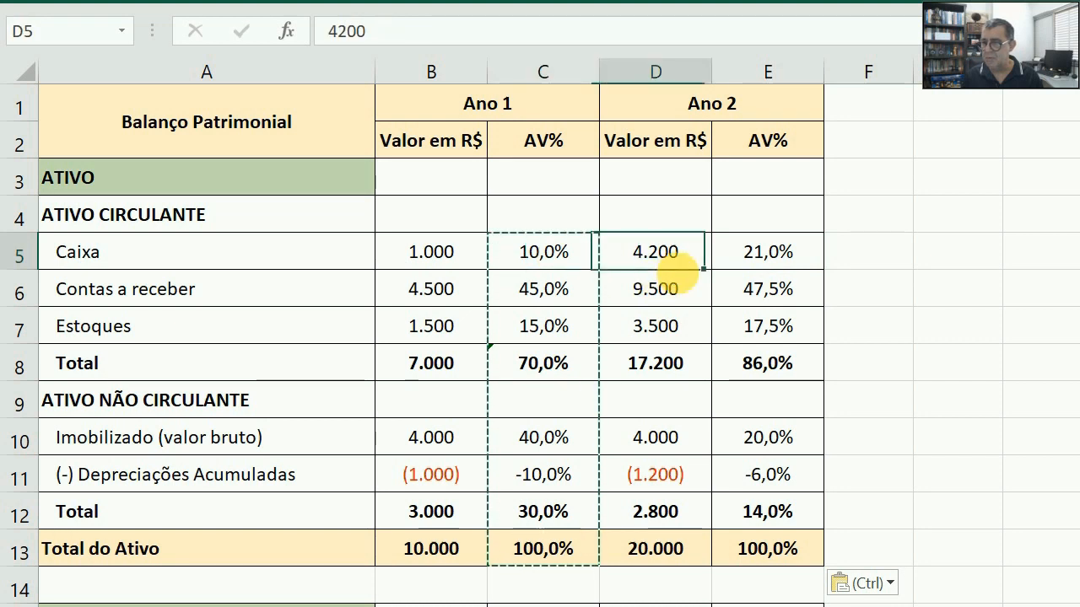
key(Right)
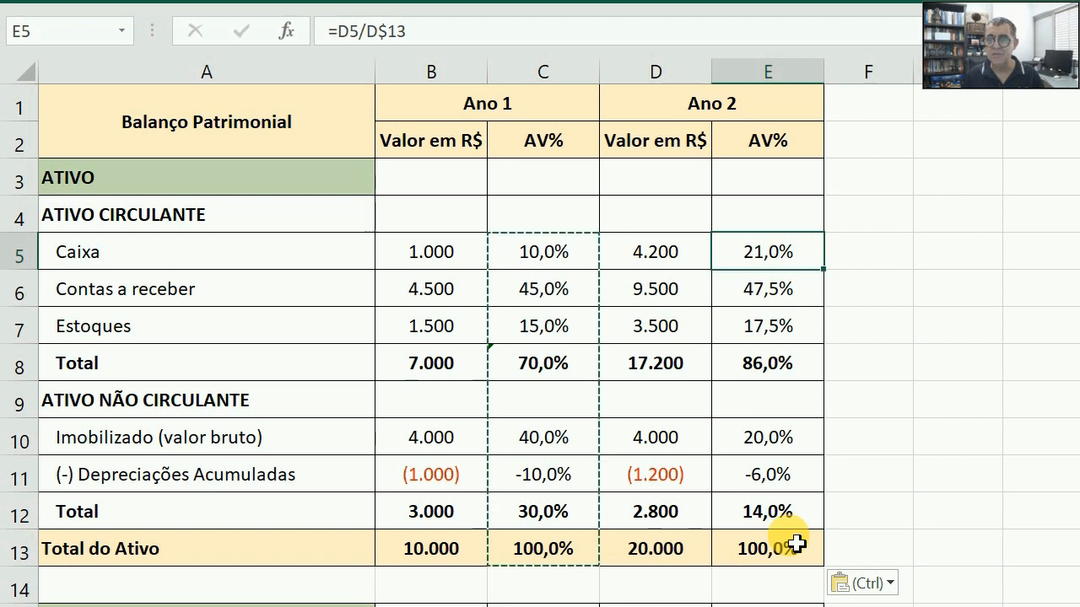
- Switch to the DRE spreadsheet and enter the Ano 1 values: Vendas de mercadorias 40000 and Tributos sobre vendas 8000
key(alt+Tab)
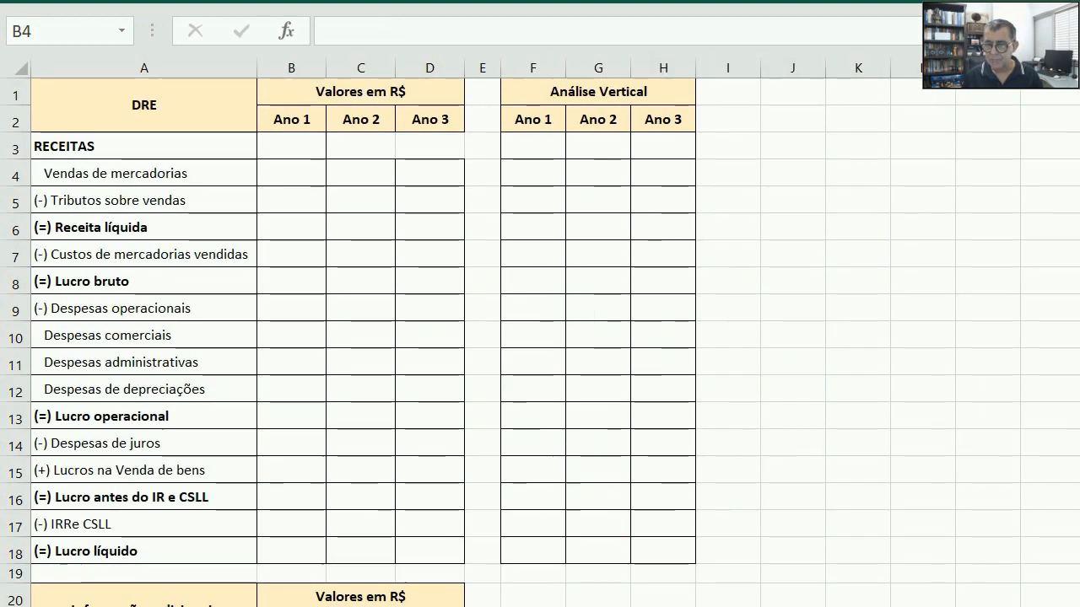
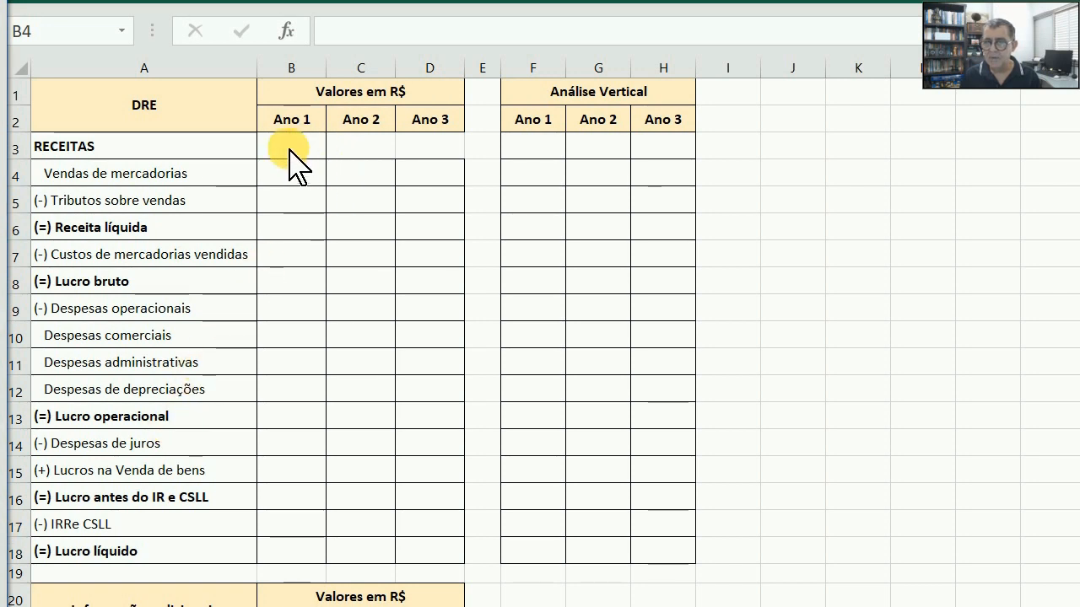
click(300, 187)
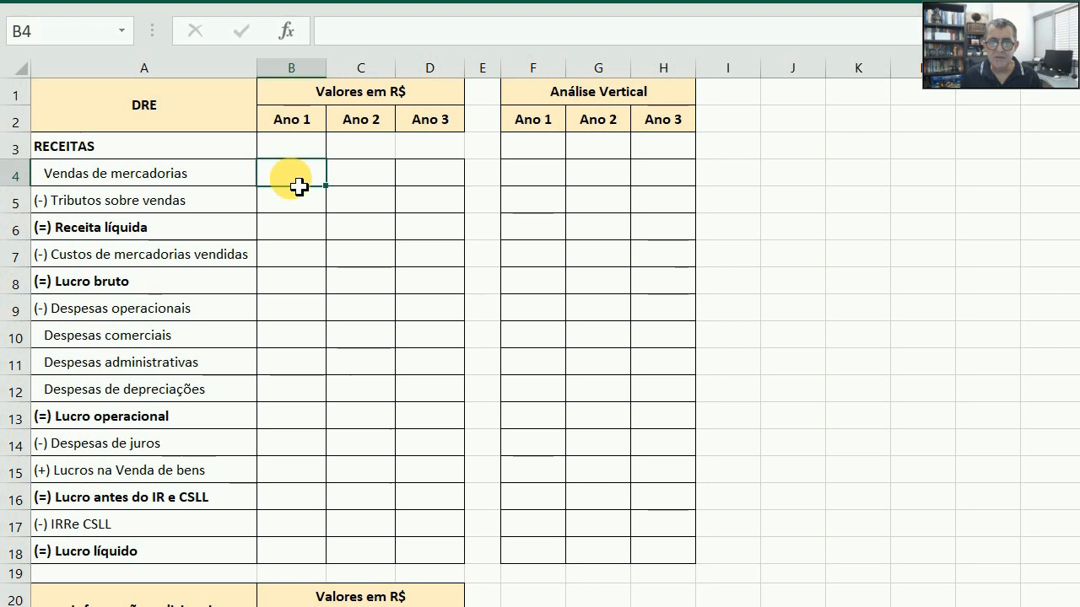
text(4)
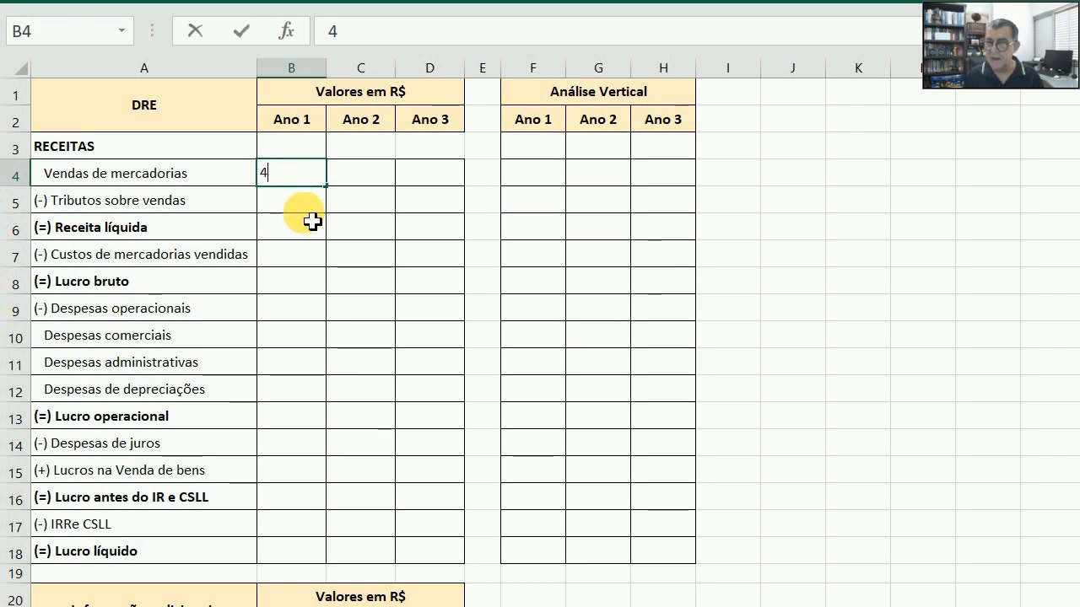
text(0000)
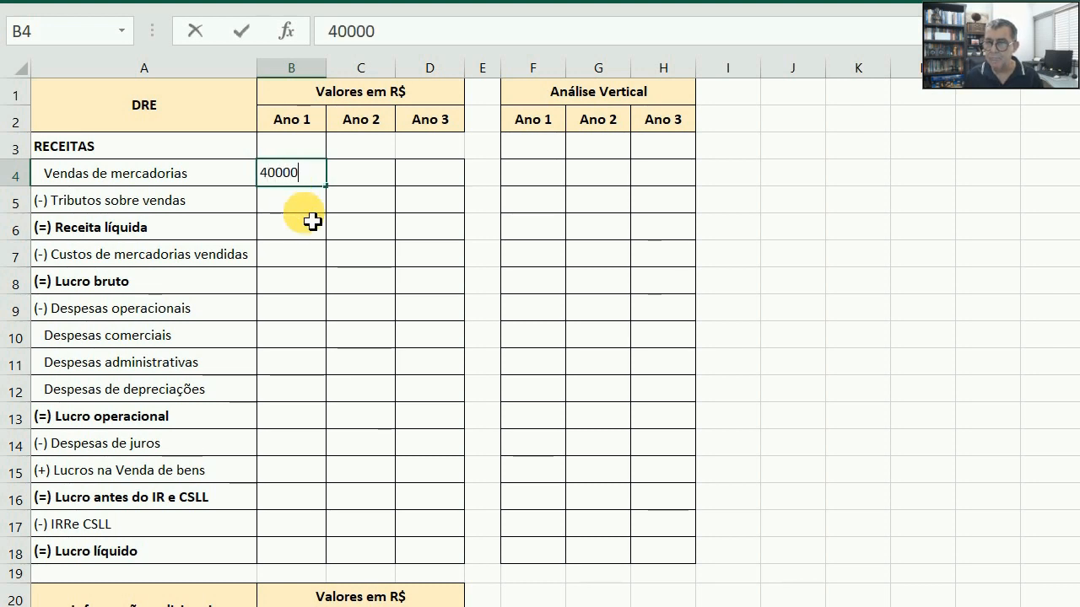
key(Return)
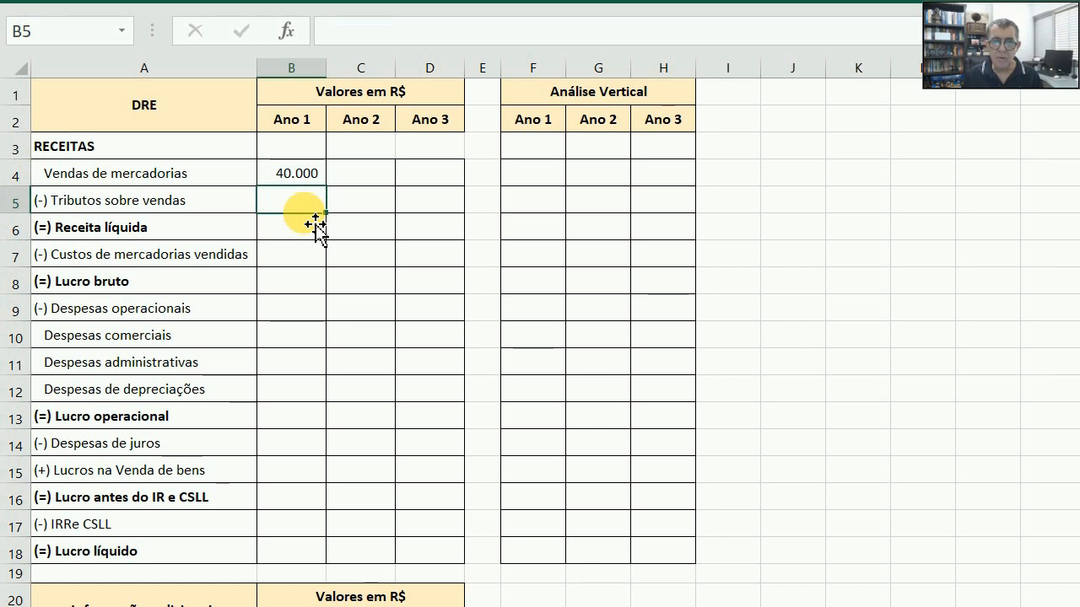
text(8000)
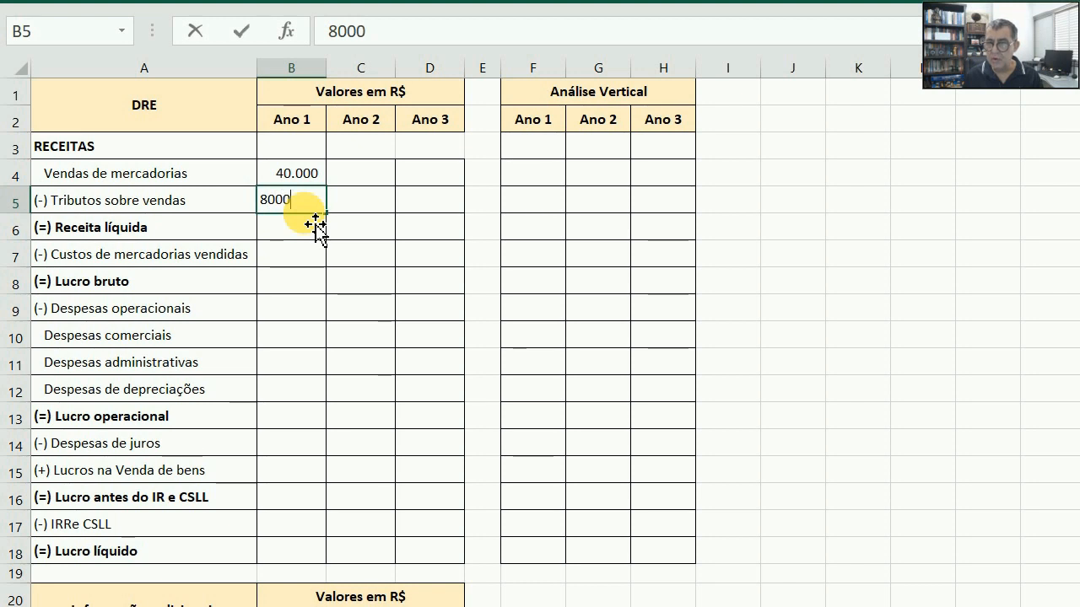
key(Return)
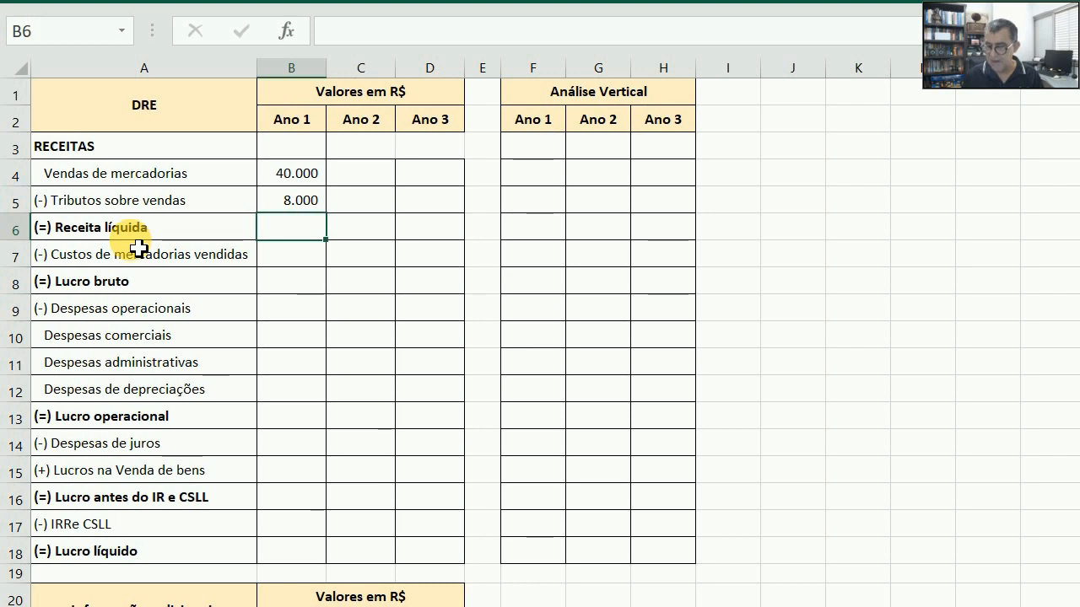
- Calculate the Ano 1 Receita líquida in B6 with the formula =B4-B5
text(=)
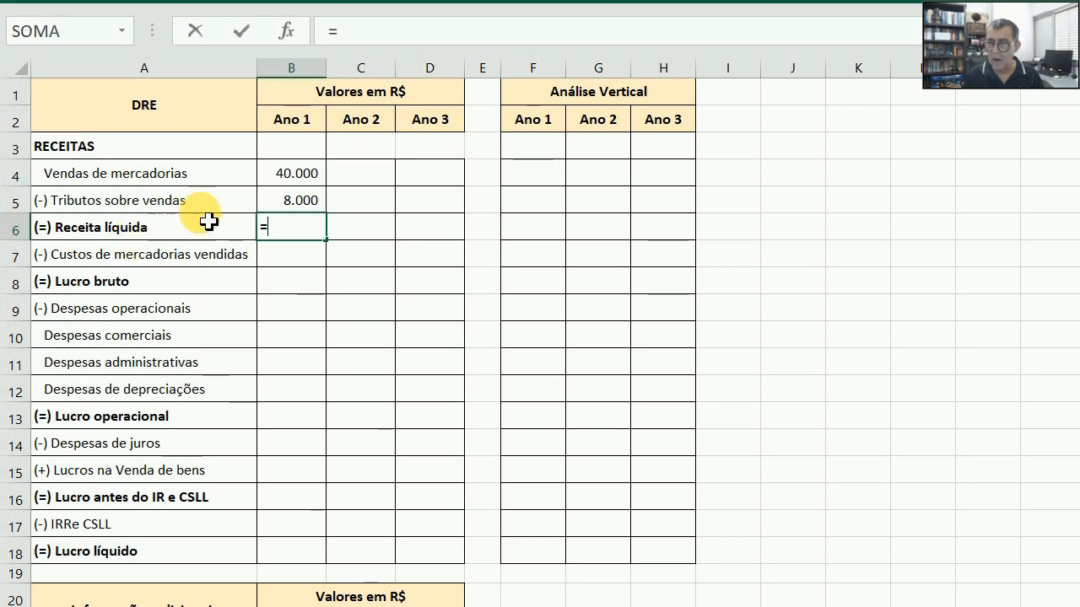
click(286, 181)
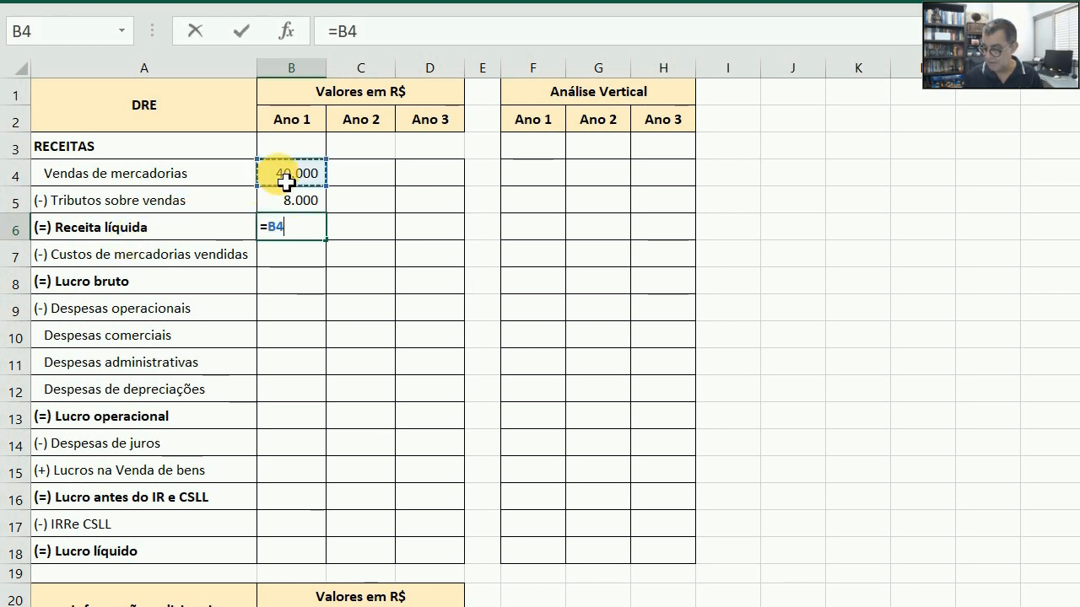
text(-)
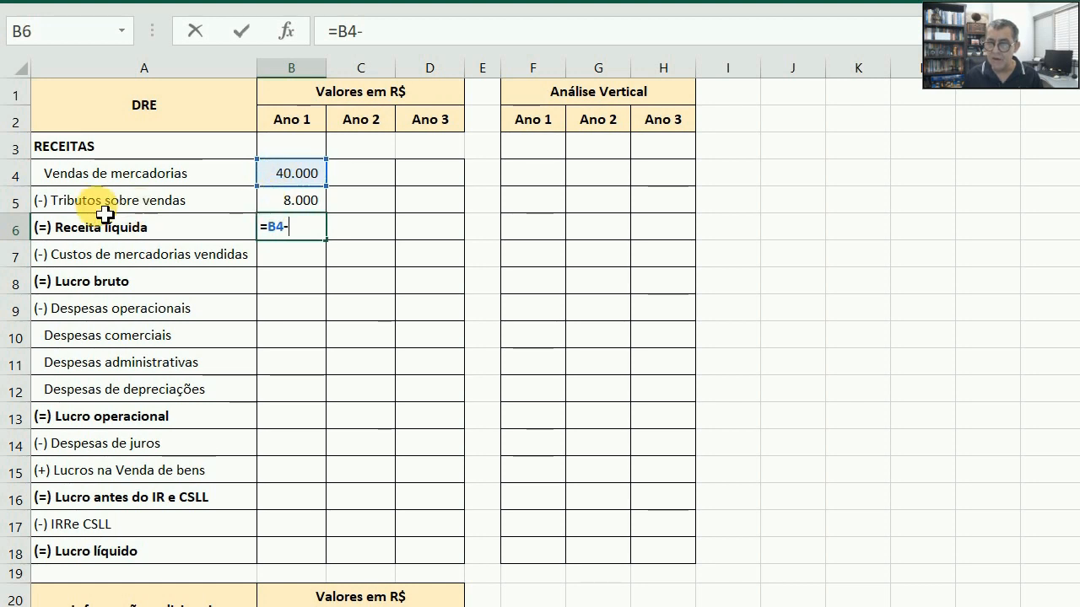
click(274, 206)
key(Return)
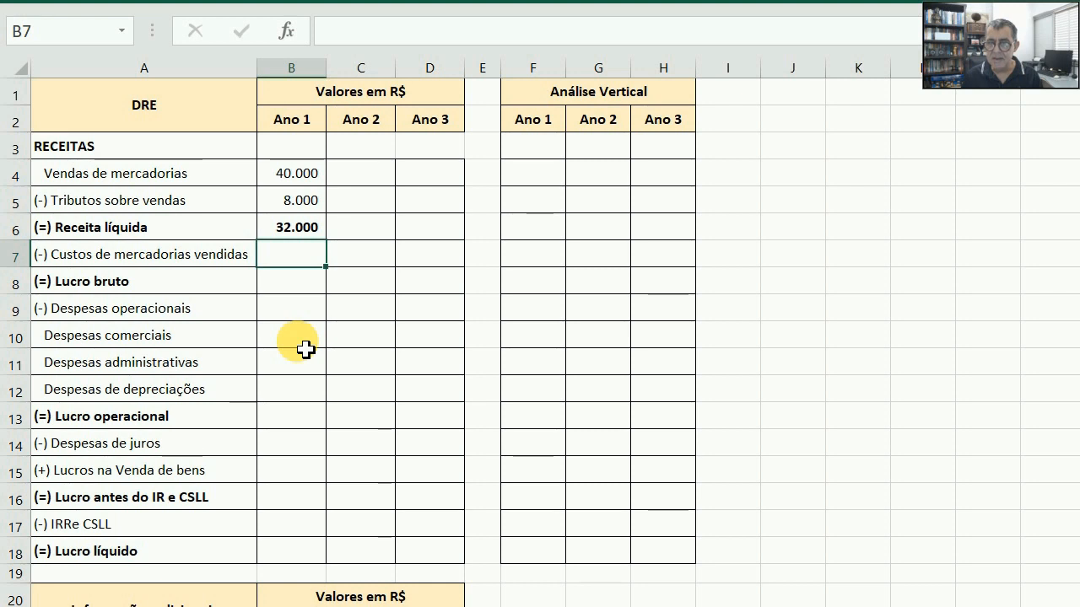
- Enter 12000 as the Ano 1 Custos de mercadorias vendidas in B7
text(1)
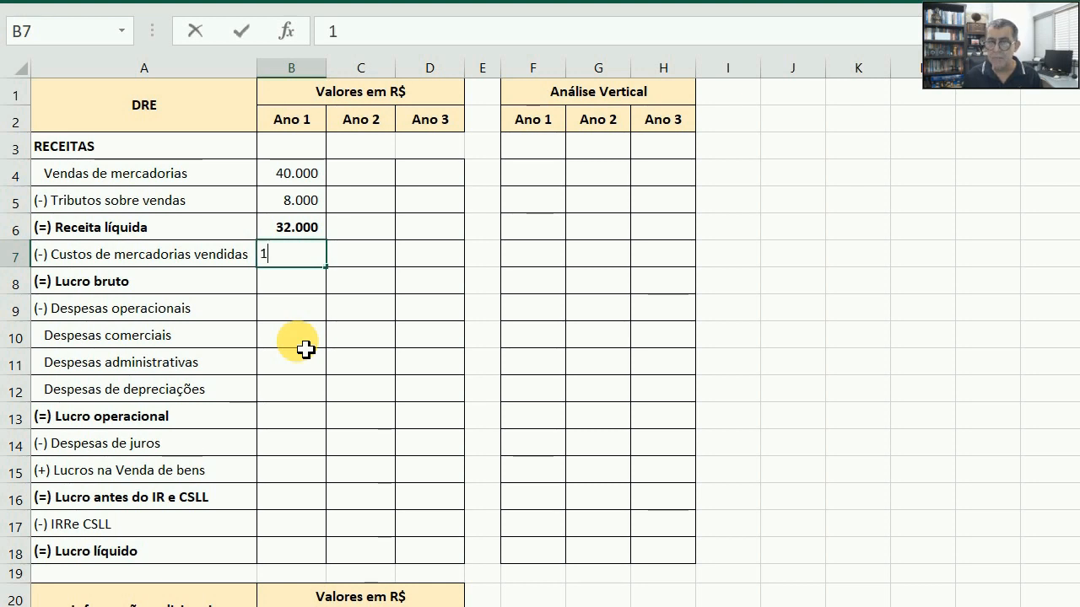
text(2.0000)
key(Return)
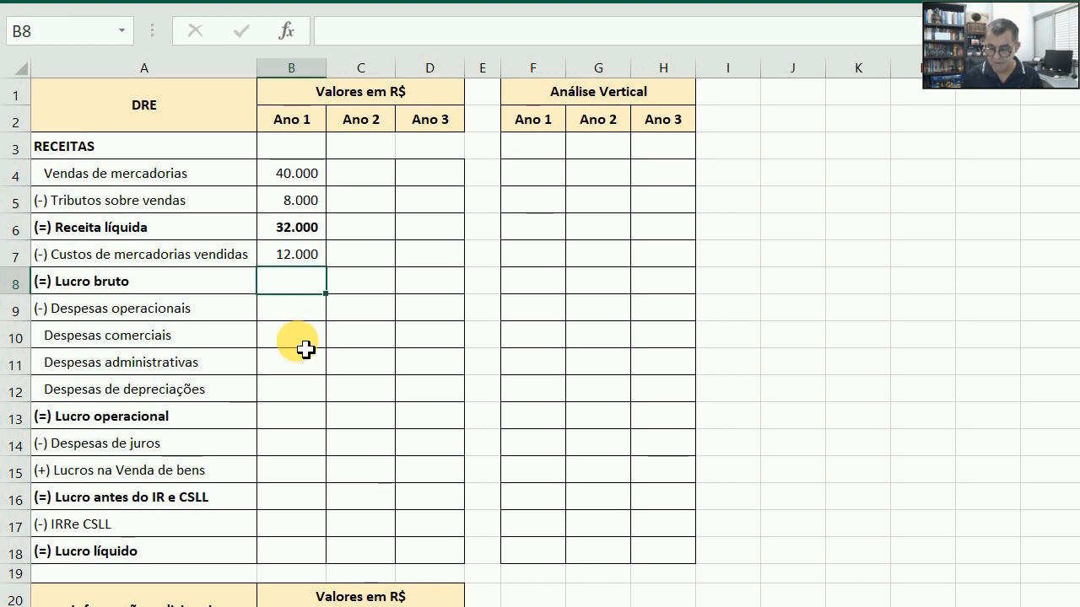
- Calculate the Ano 1 Lucro bruto in B8 with the formula =B6-B7
text(=)
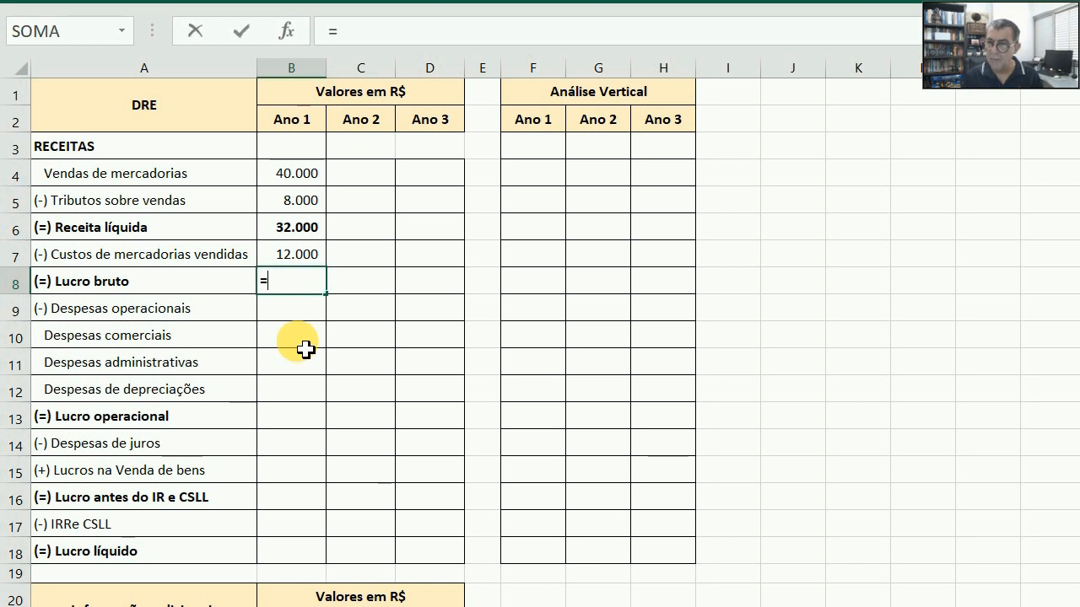
click(287, 233)
text(-)
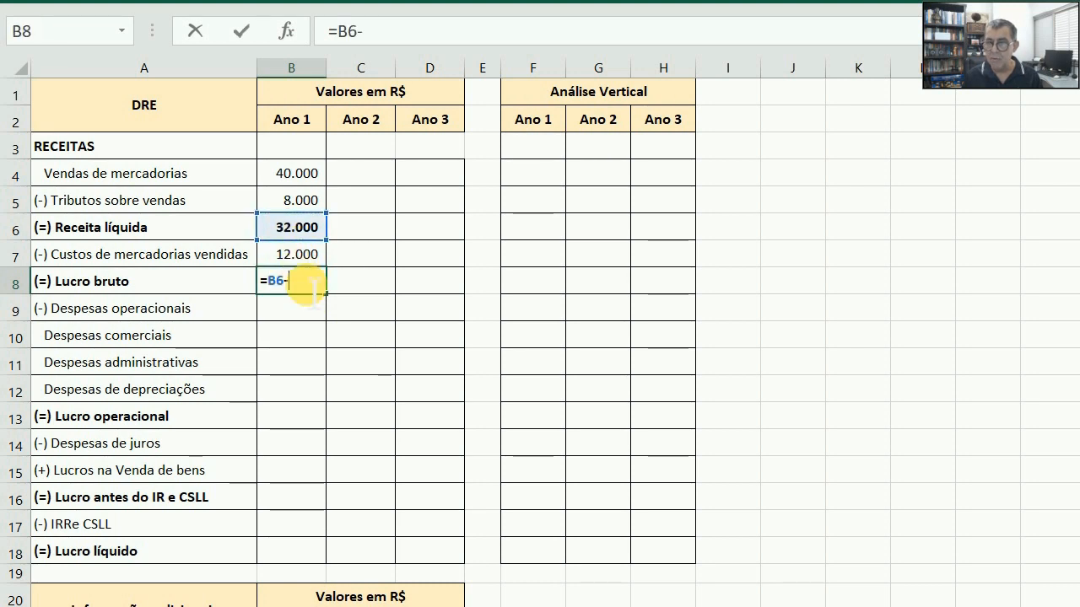
click(272, 258)
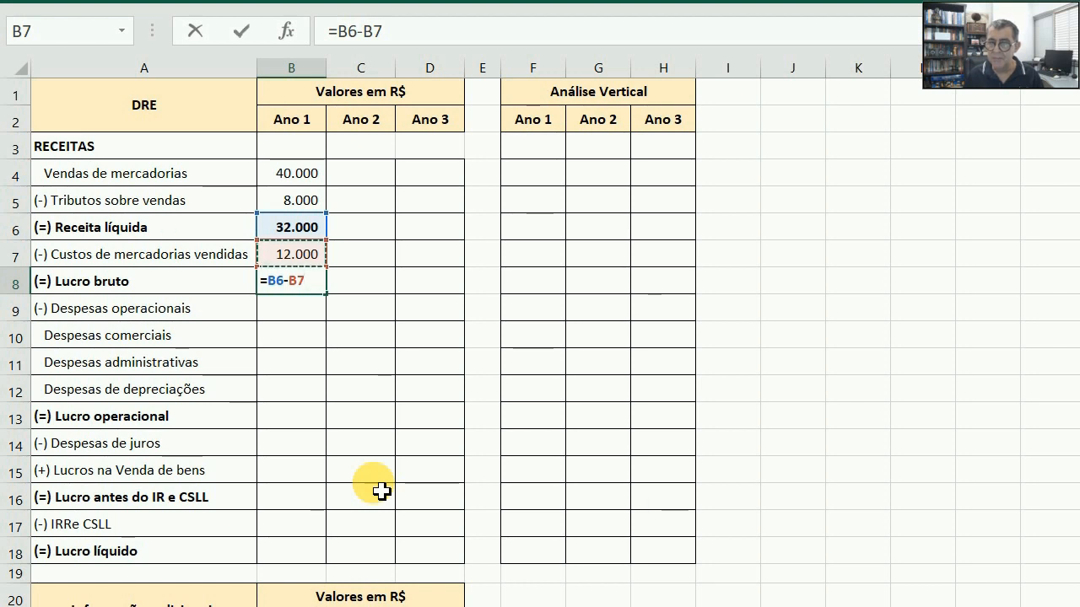
key(Return)
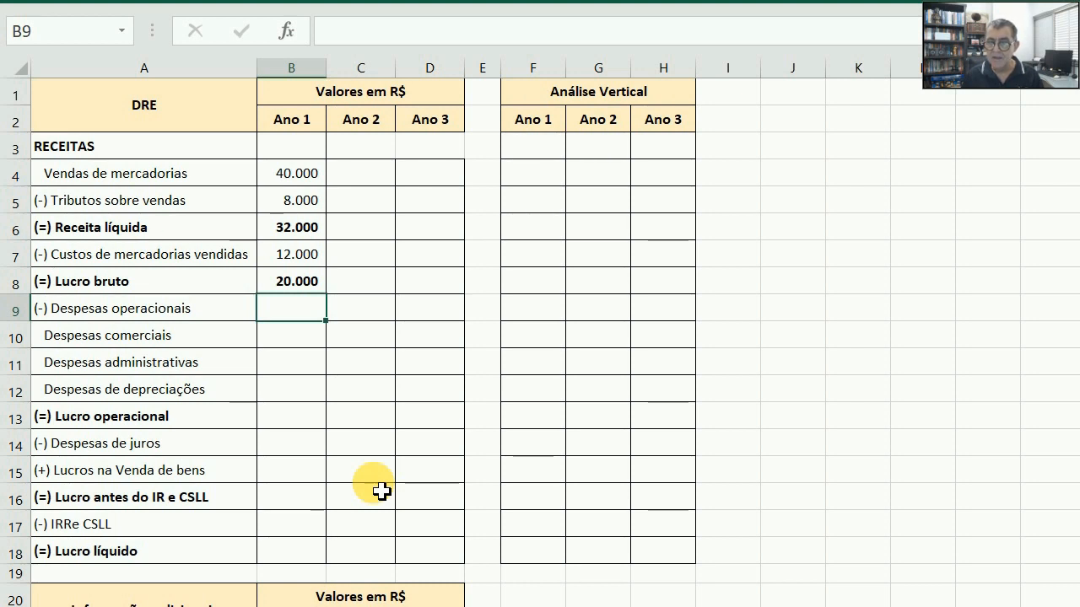
- Enter the Ano 1 operating expenses in B10:B12: Despesas comerciais 9000, Despesas administrativas 1800 and Despesas de depreciações 200
key(Down)
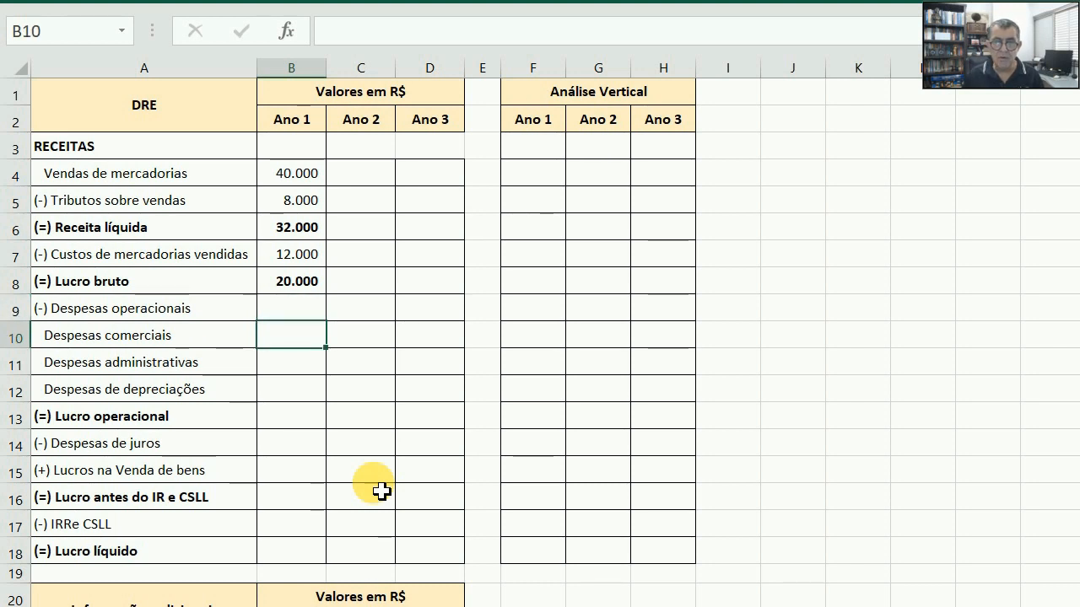
text(9000)
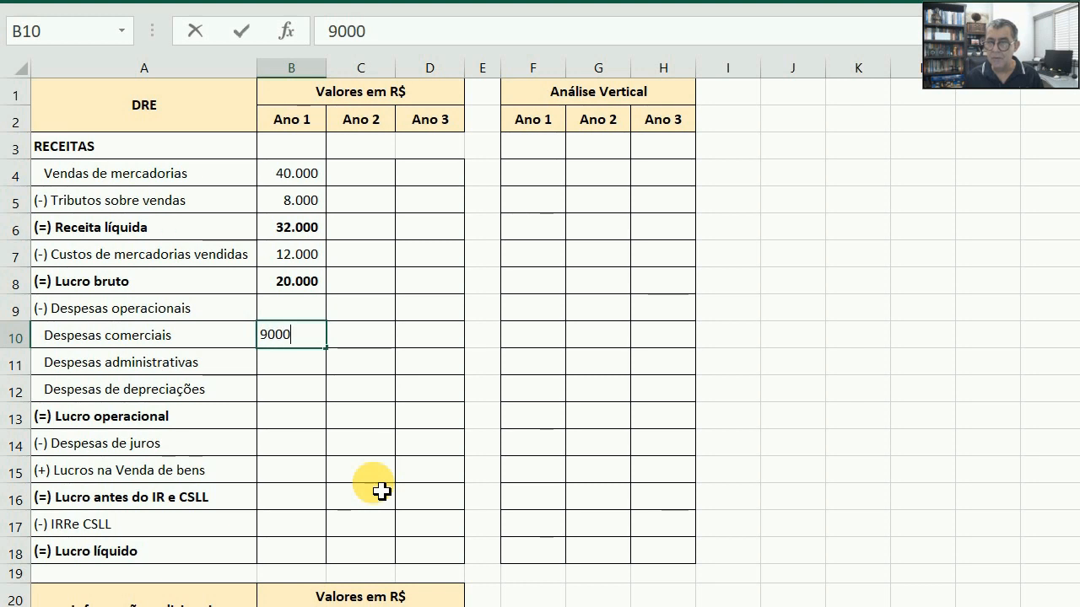
key(Return)
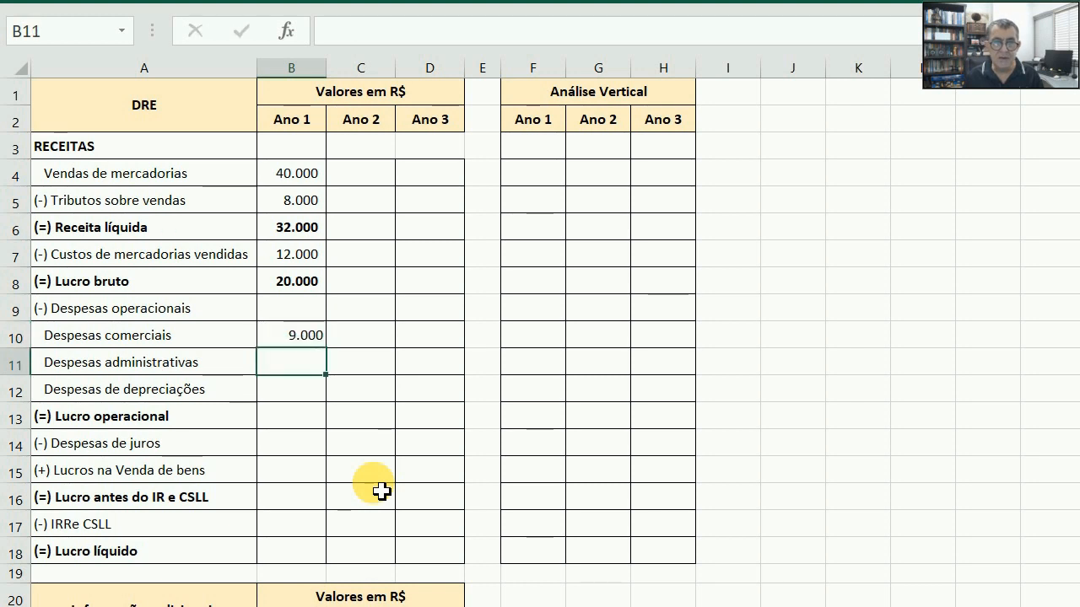
text(1800)
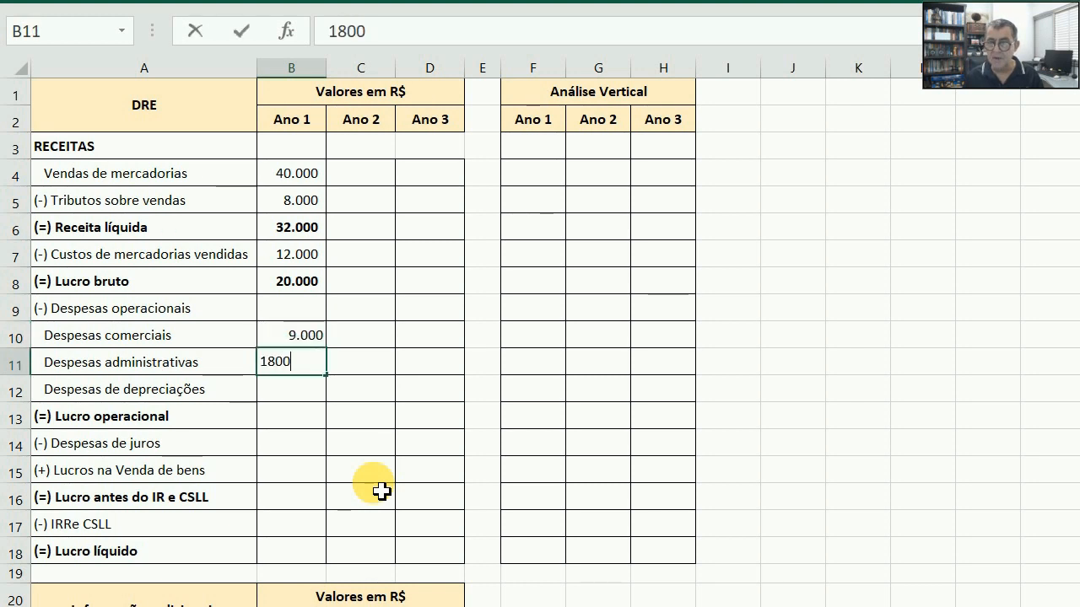
key(Return)
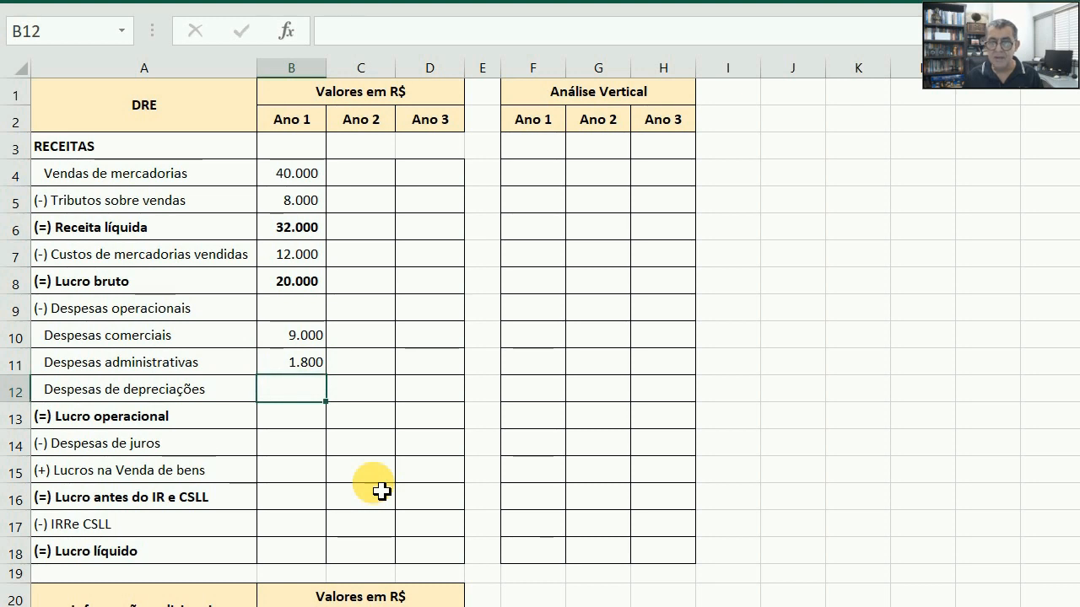
text(200)
key(Return)
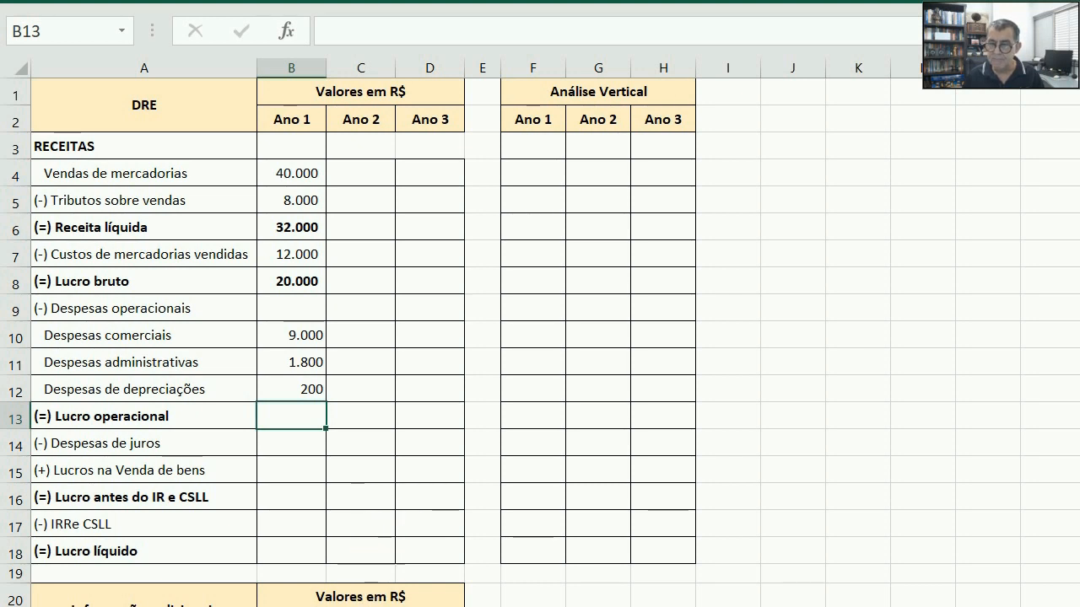
- Calculate the Ano 1 Lucro operacional in B13 with the formula =B8-B10-B11-B12
click(304, 419)
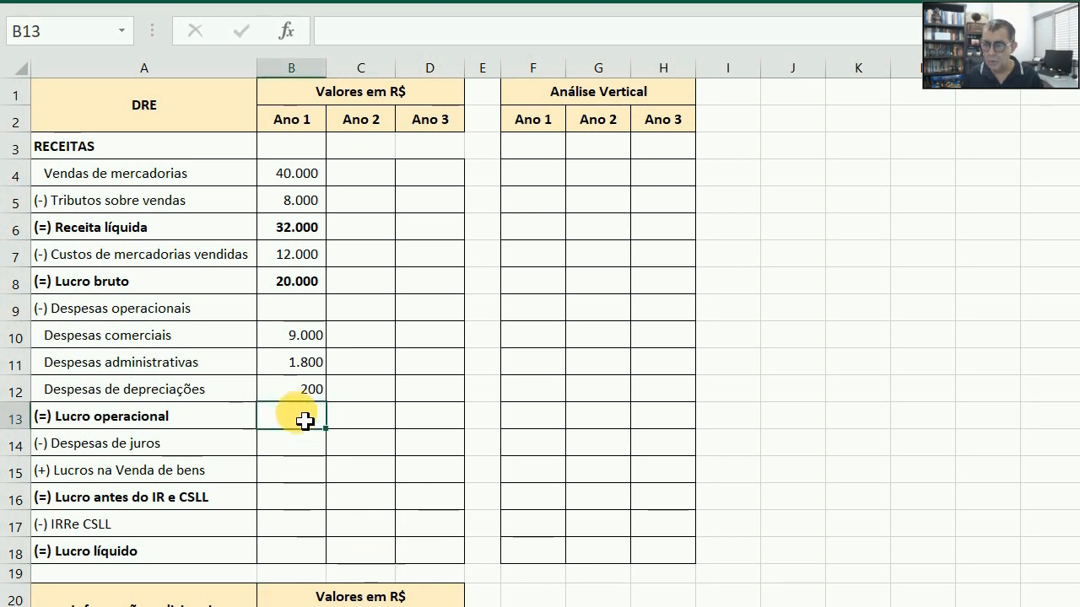
text(=)
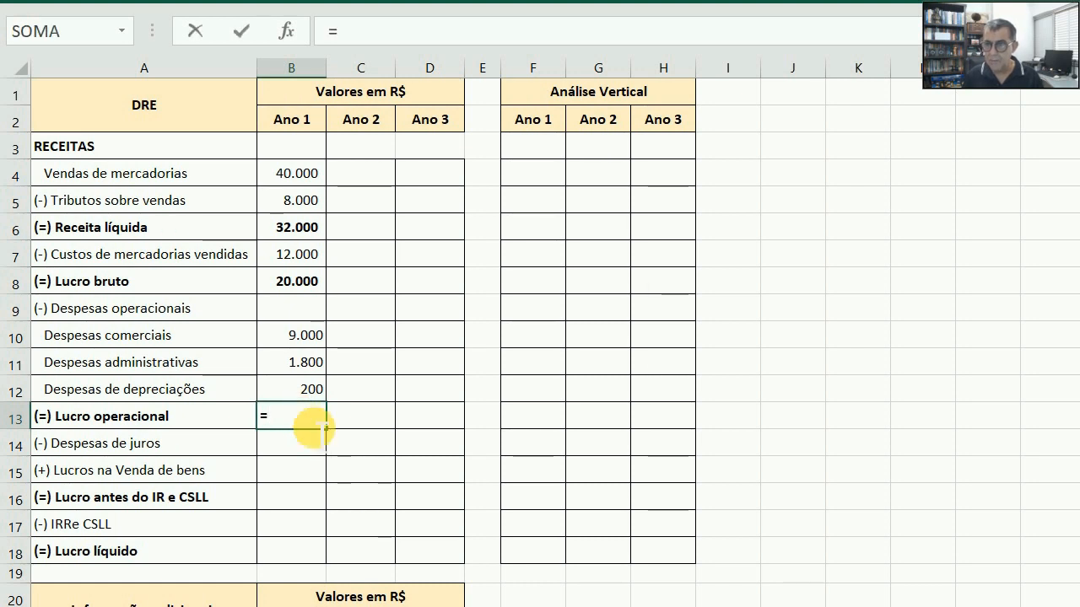
click(289, 288)
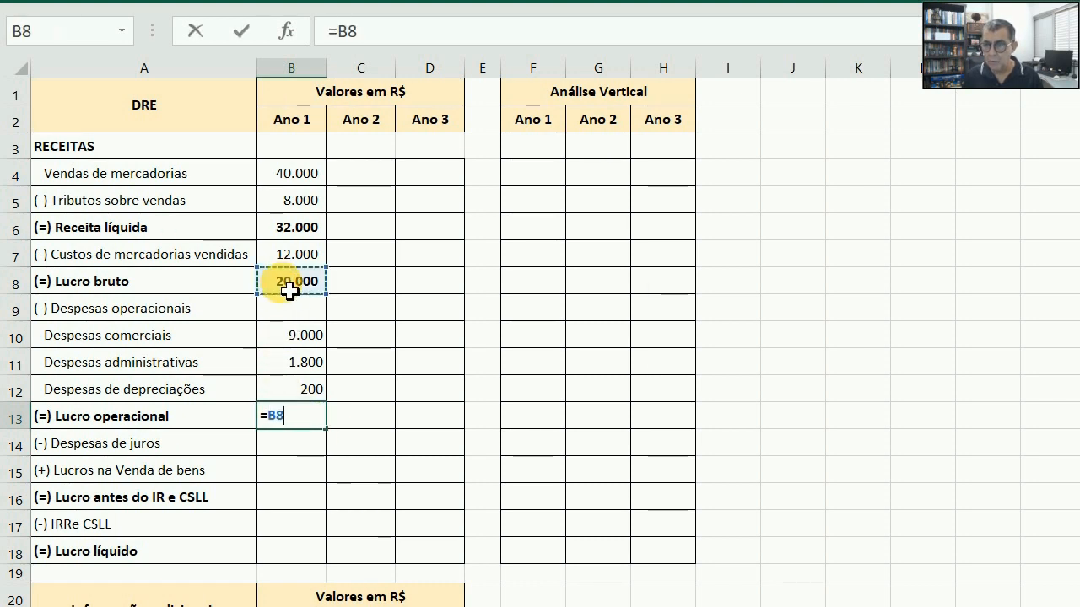
text(-)
click(284, 344)
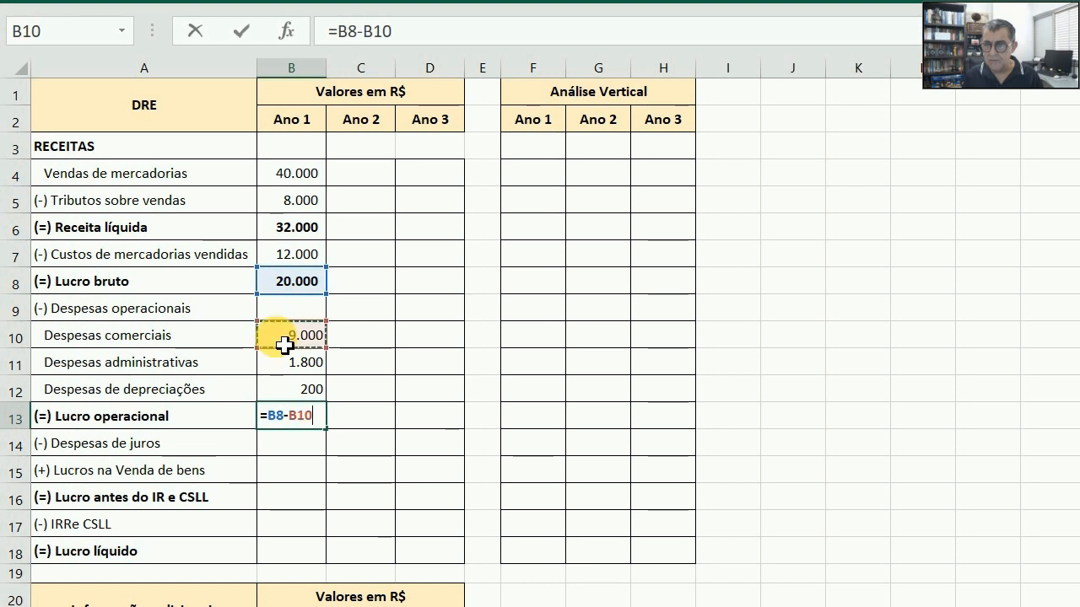
text(-)
click(287, 376)
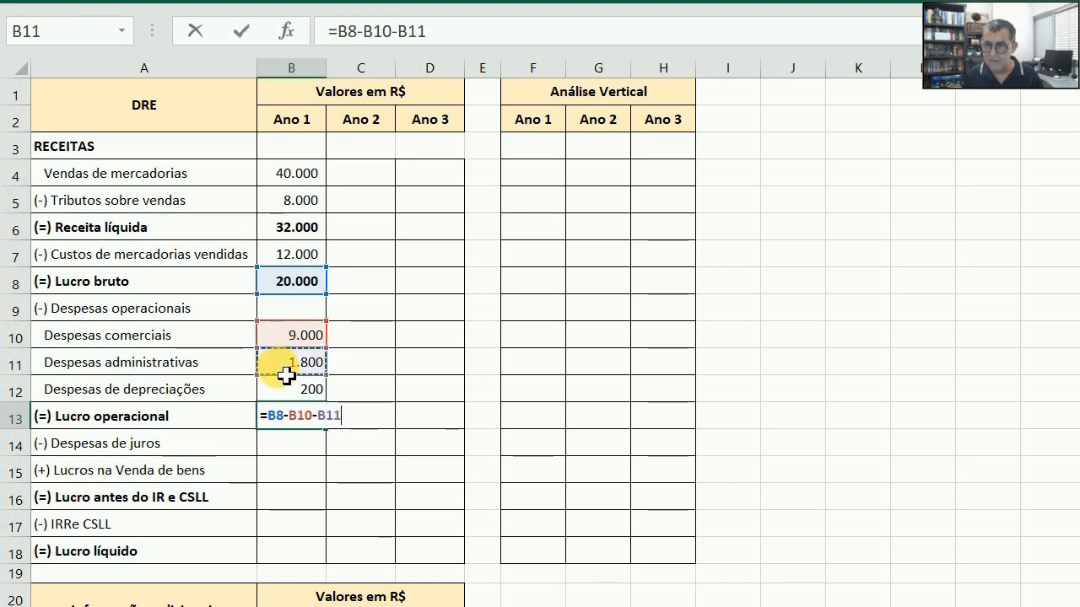
text(-)
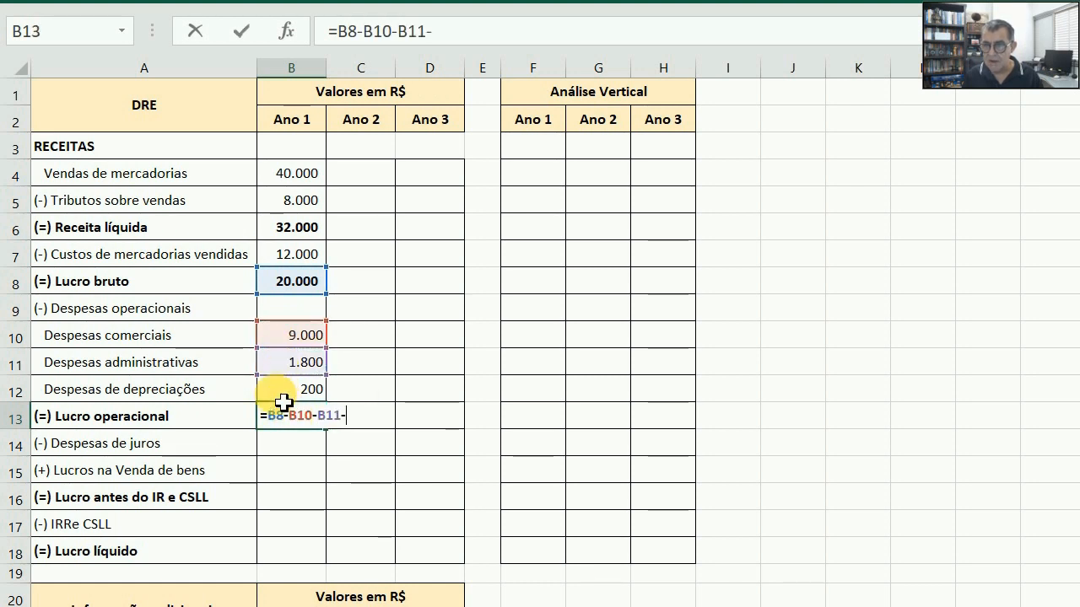
click(283, 393)
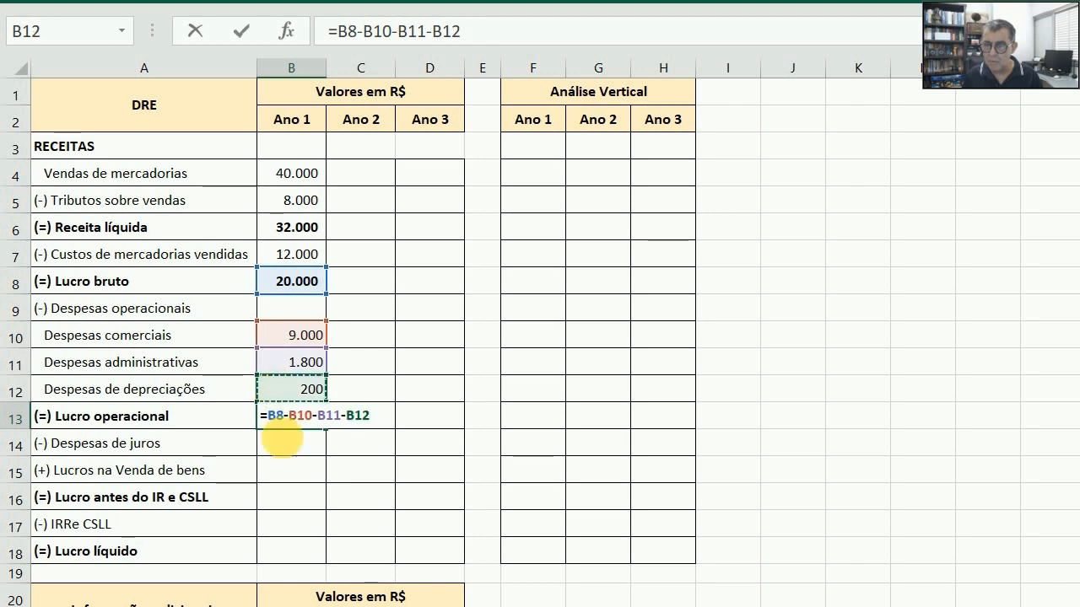
key(Return)
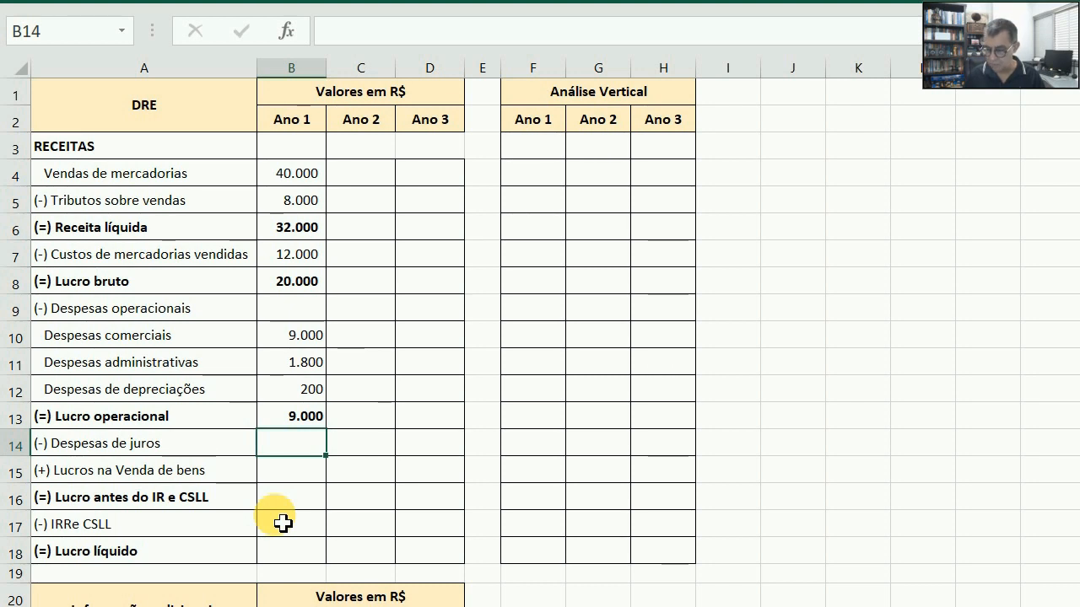
- Enter 350 as the Ano 1 Despesas de juros in B14 and 0 as Lucros na Venda de bens in B15
text(350)
key(Return)
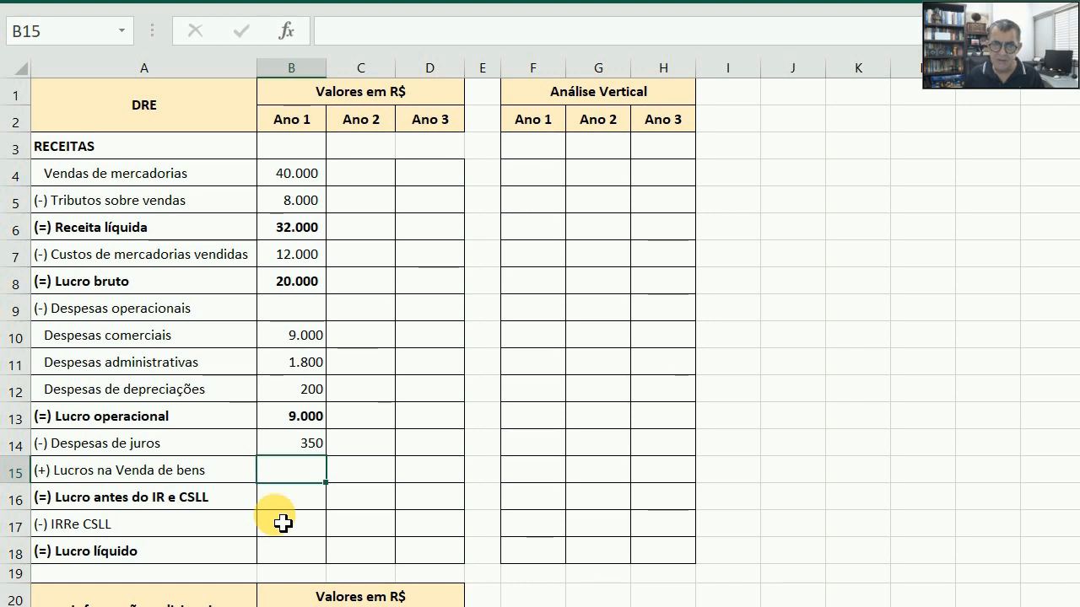
key(Return)
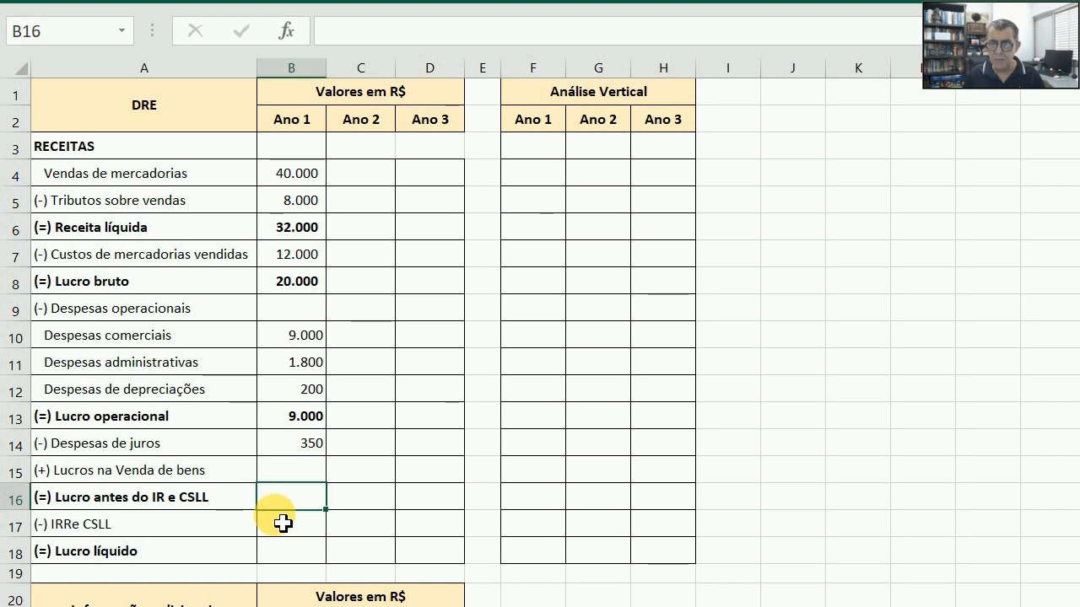
key(Up)
text(0)
key(Return)
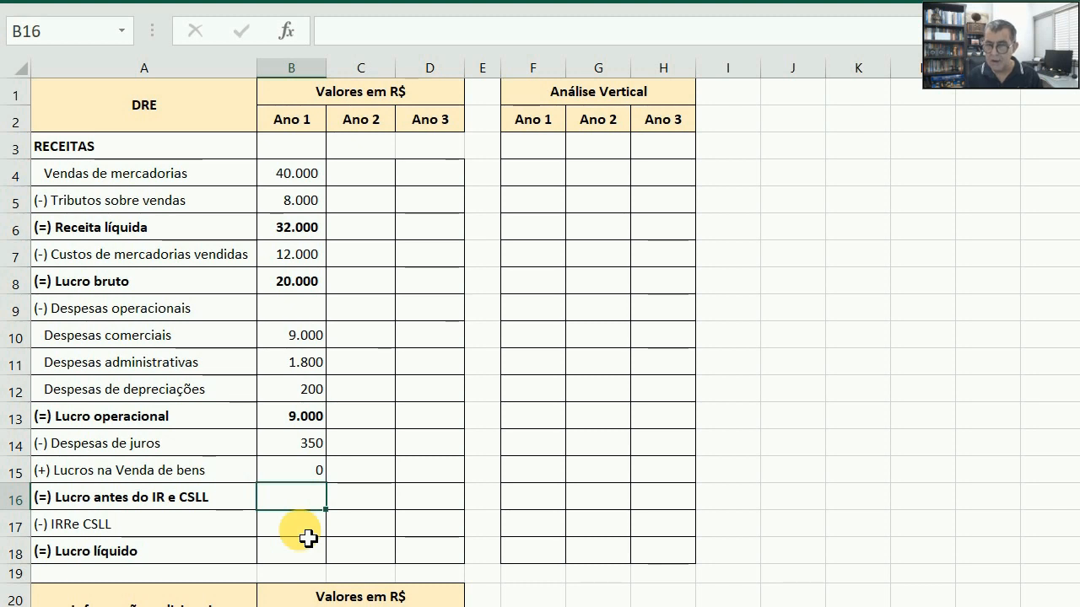
- Calculate the Ano 1 Lucro antes do IR e CSLL in B16 with the formula =B13-B14+B15
text(=)
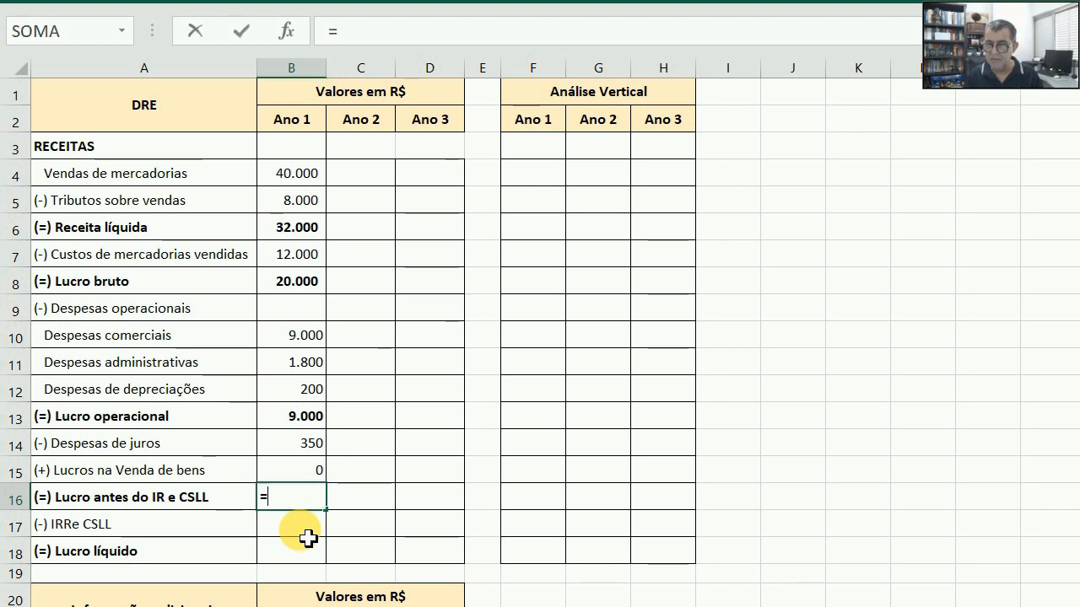
click(300, 425)
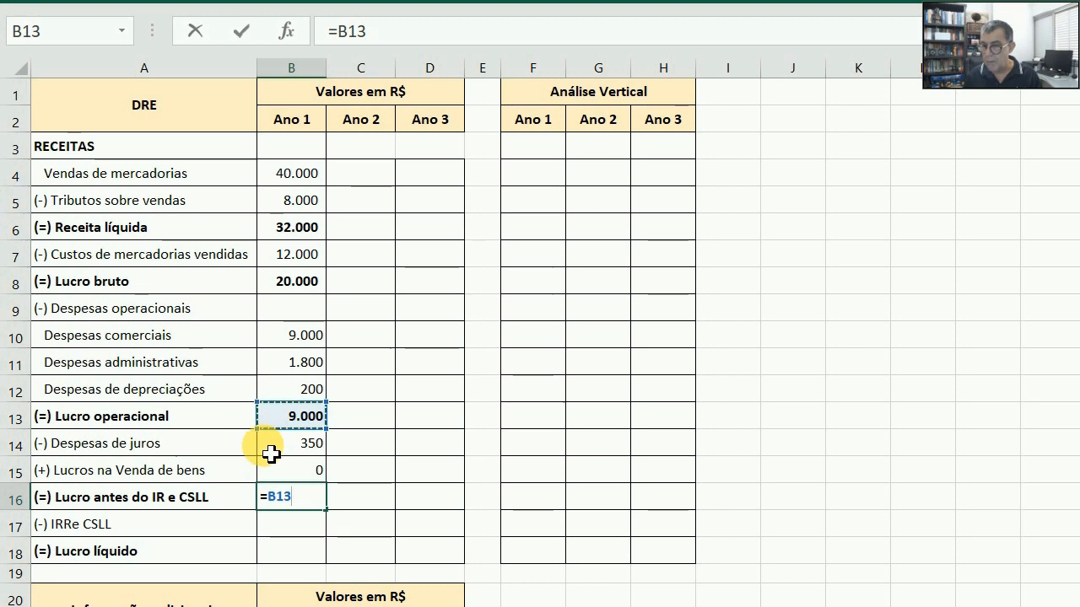
text(-)
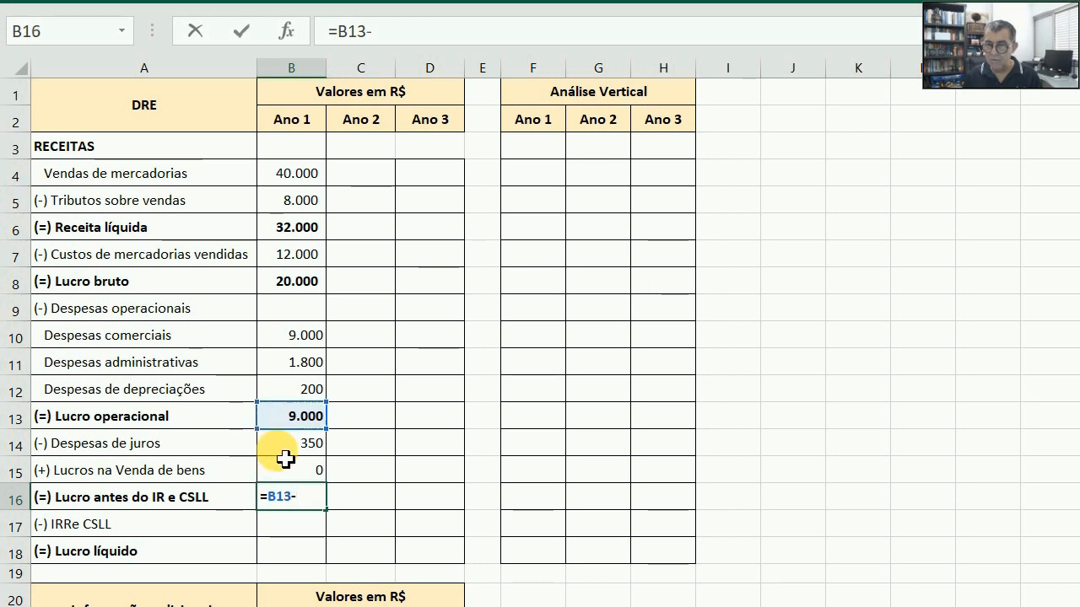
click(285, 453)
text(+)
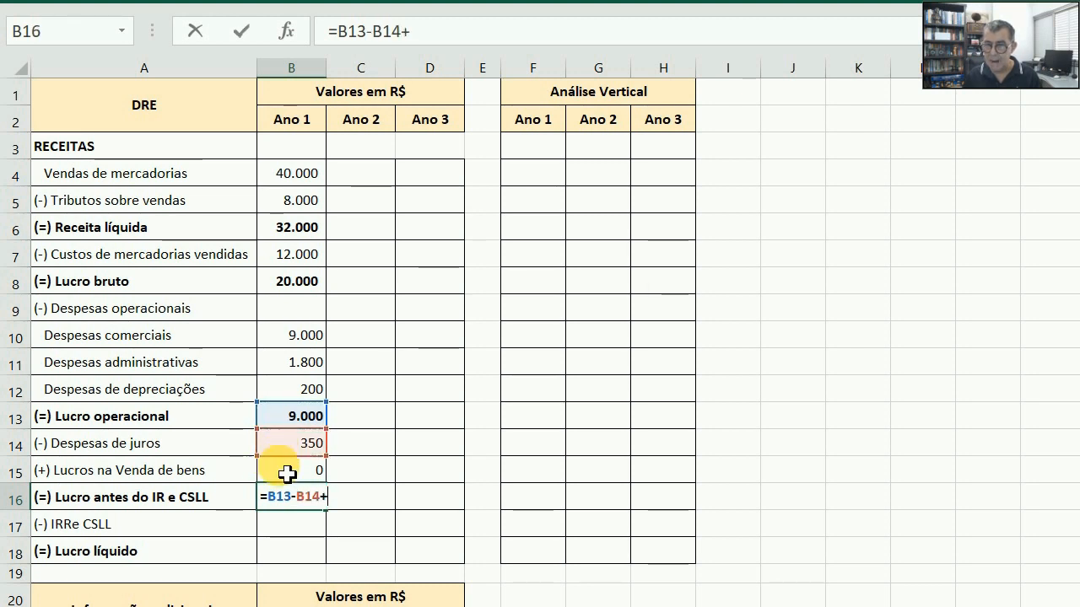
click(289, 478)
key(Return)
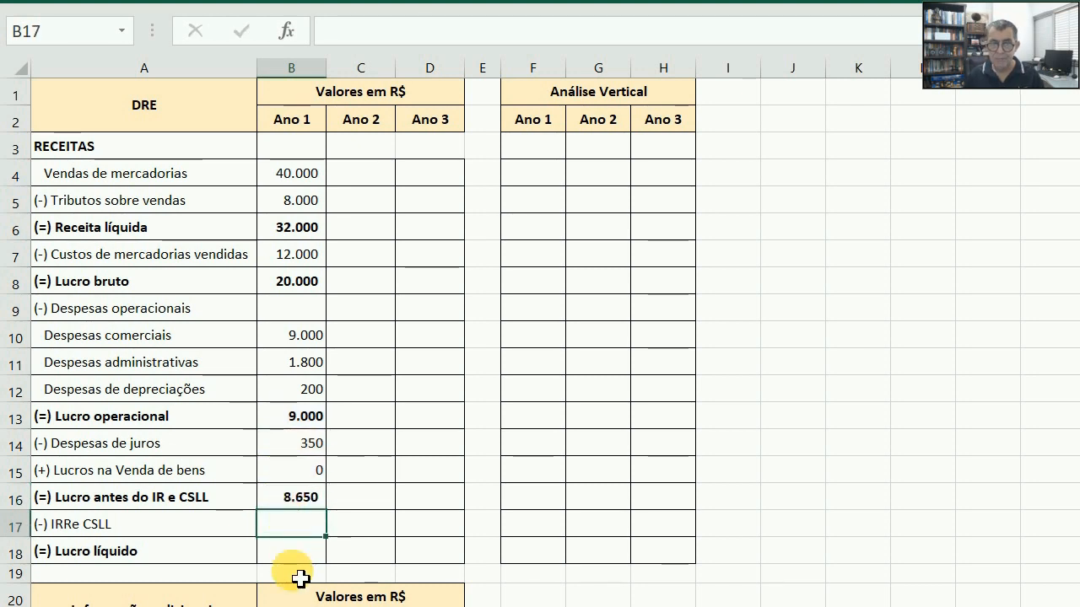
- Enter 2941 as the Ano 1 IRRe CSLL in B17 and calculate Lucro líquido in B18 with =B16-B17
text(2941)
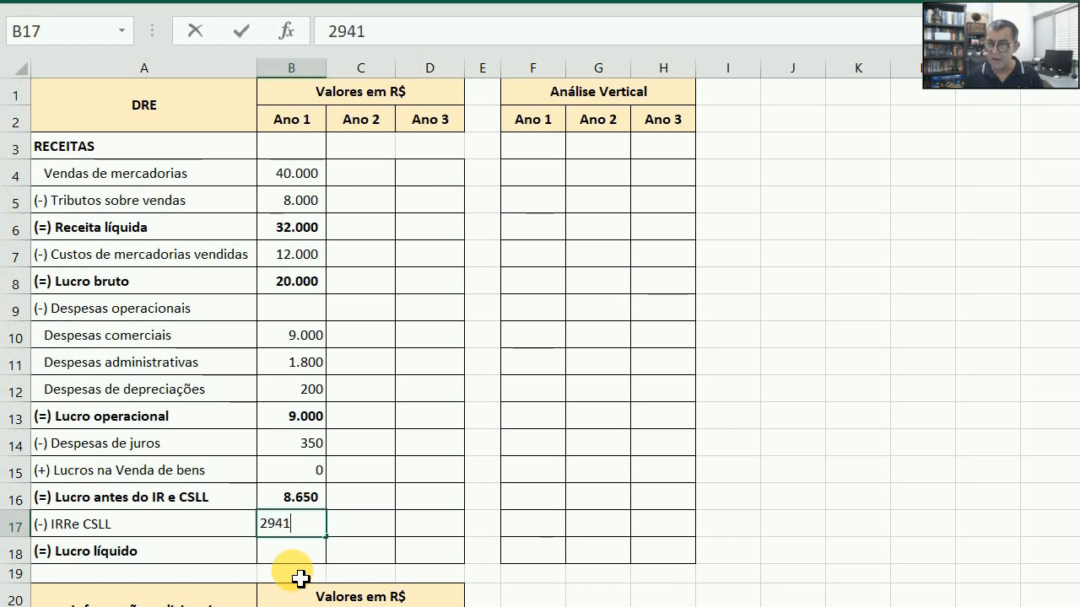
key(Return)
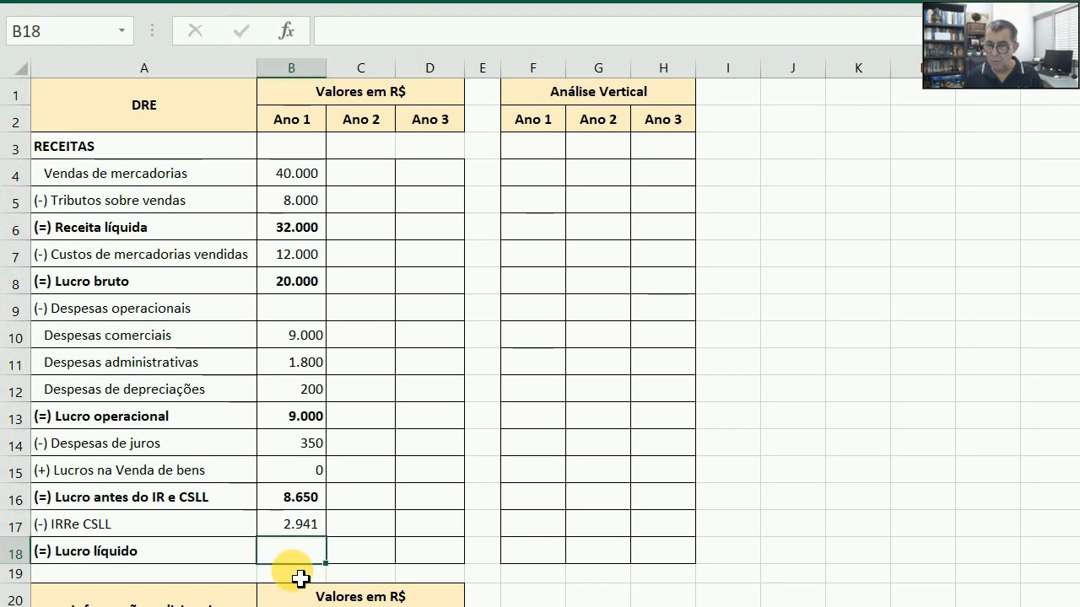
text(=)
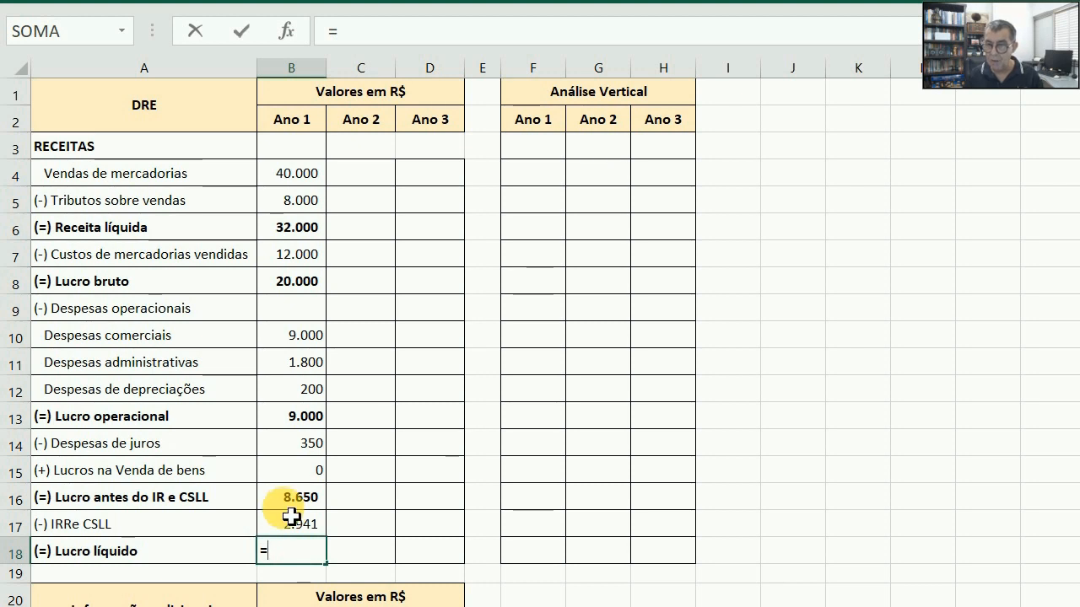
click(291, 499)
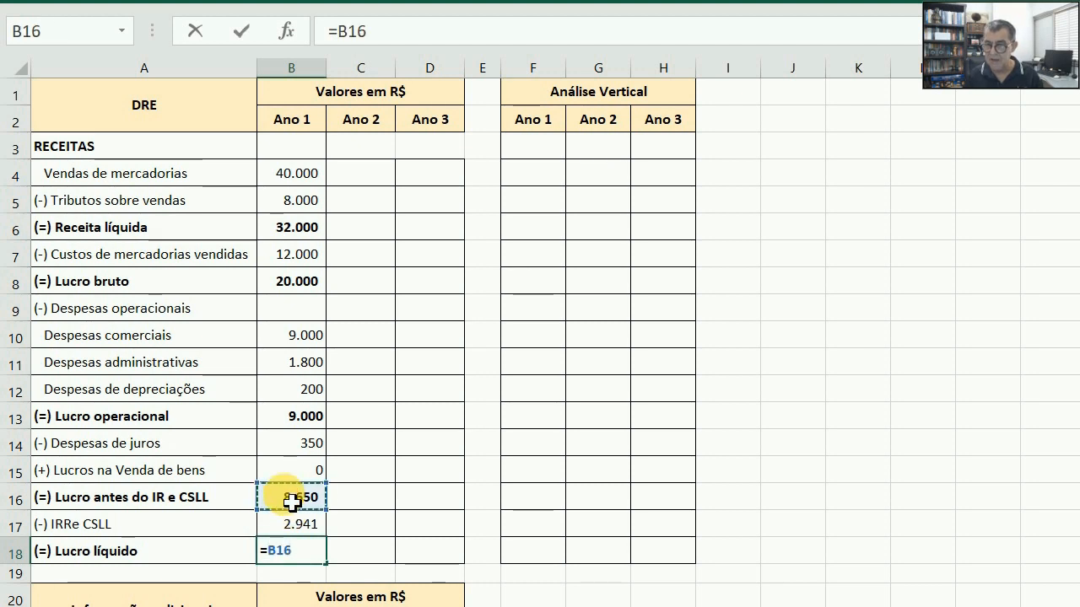
text(-)
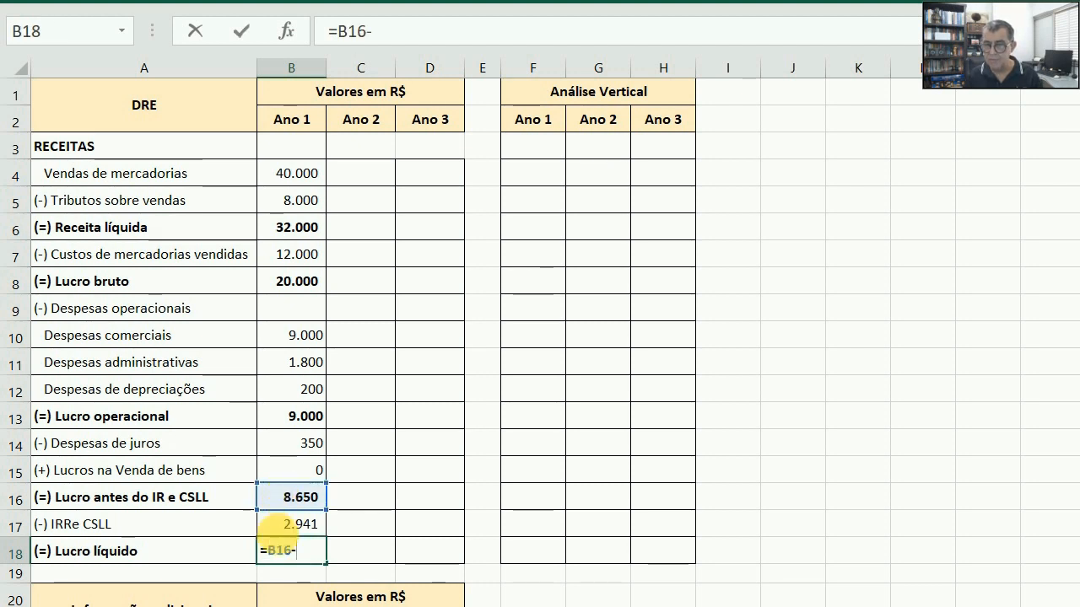
click(281, 528)
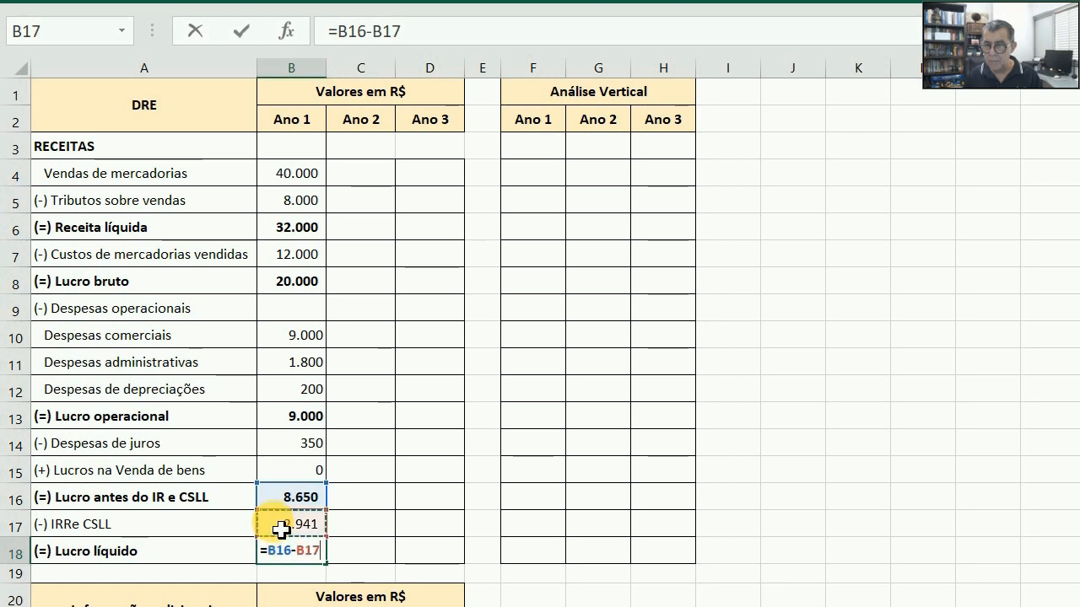
key(Return)
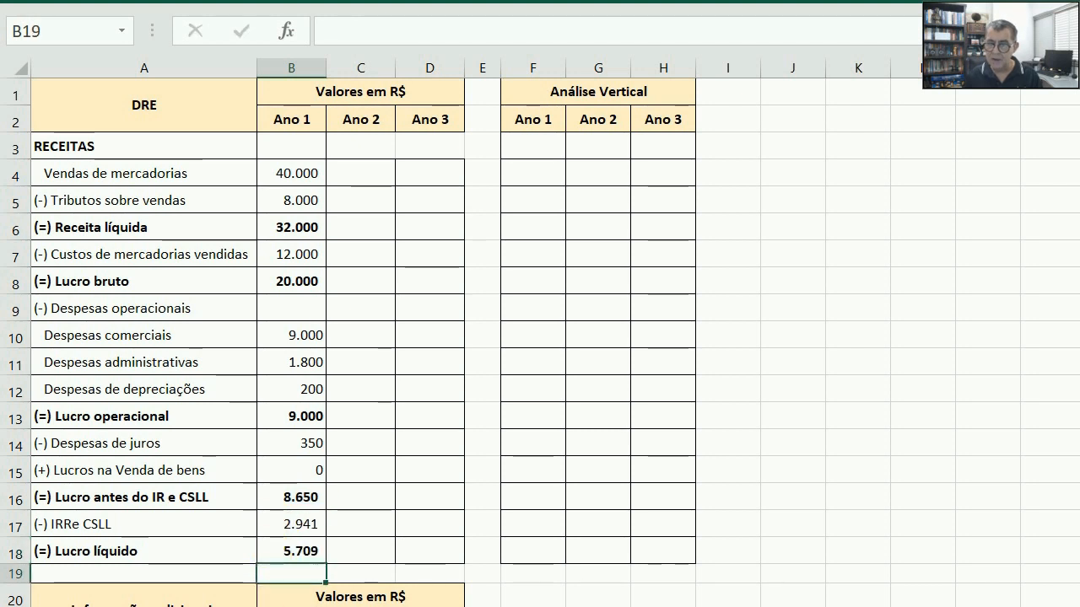
key(Up)
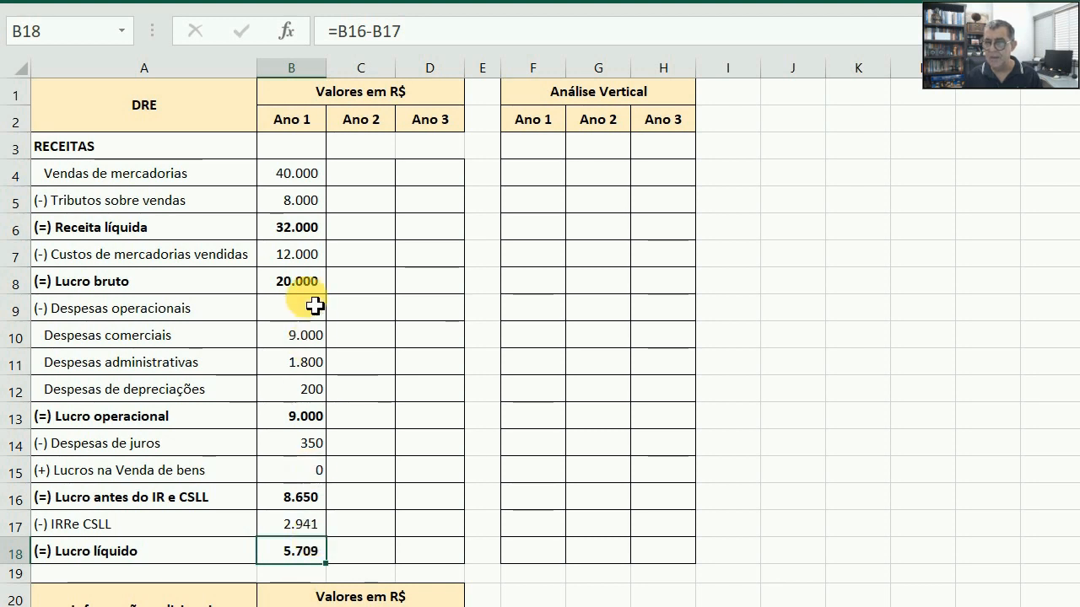
- Copy the Ano 1 formulas for Receita líquida (B6) and Lucro bruto (B8) across to Ano 2 and Ano 3
click(309, 226)
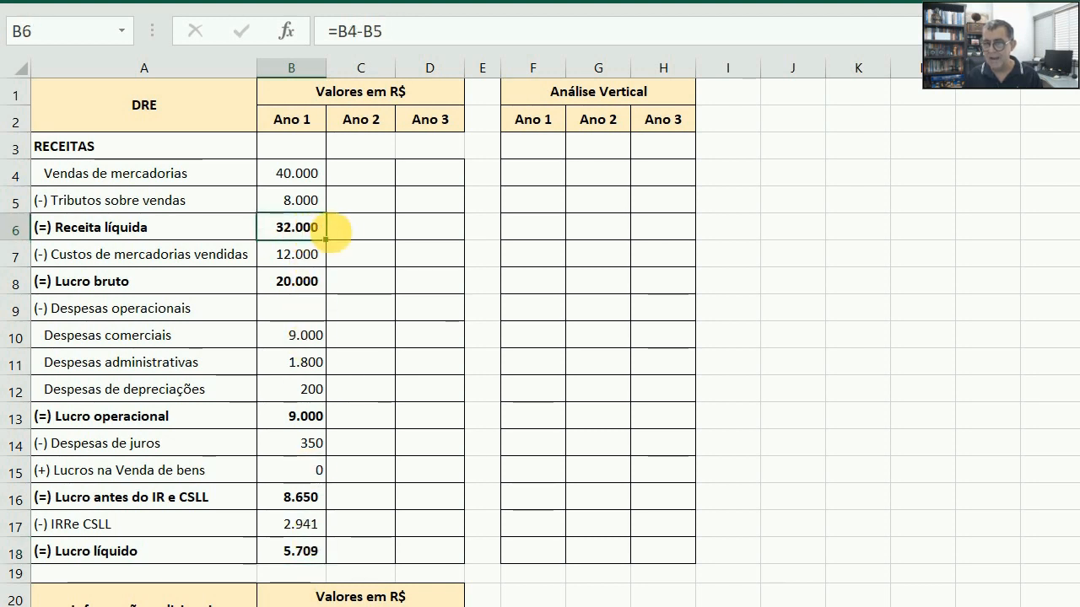
drag(325, 238, 448, 248)
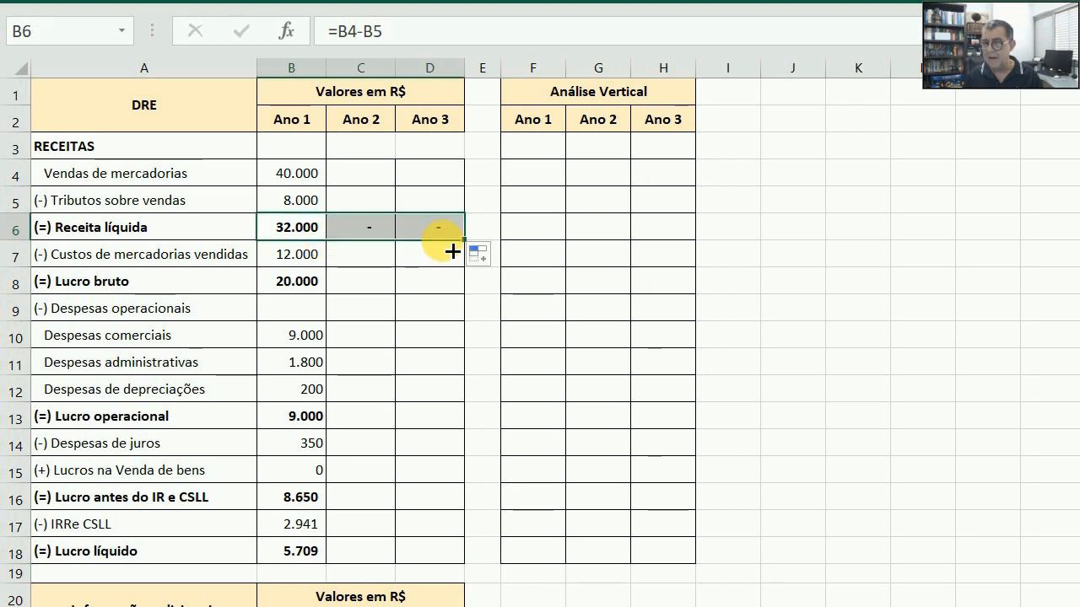
click(297, 283)
drag(334, 304, 457, 314)
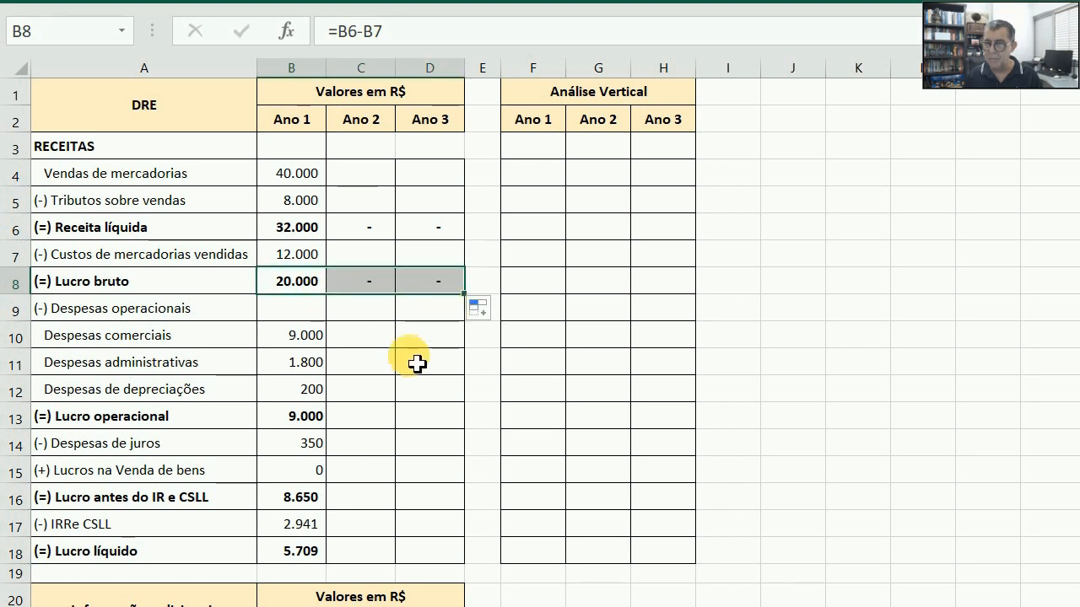
- Copy the Ano 1 formulas for Lucro operacional (B13) and Lucro antes do IR e CSLL (B16) across to Ano 2 and Ano 3
click(316, 419)
drag(327, 428, 460, 418)
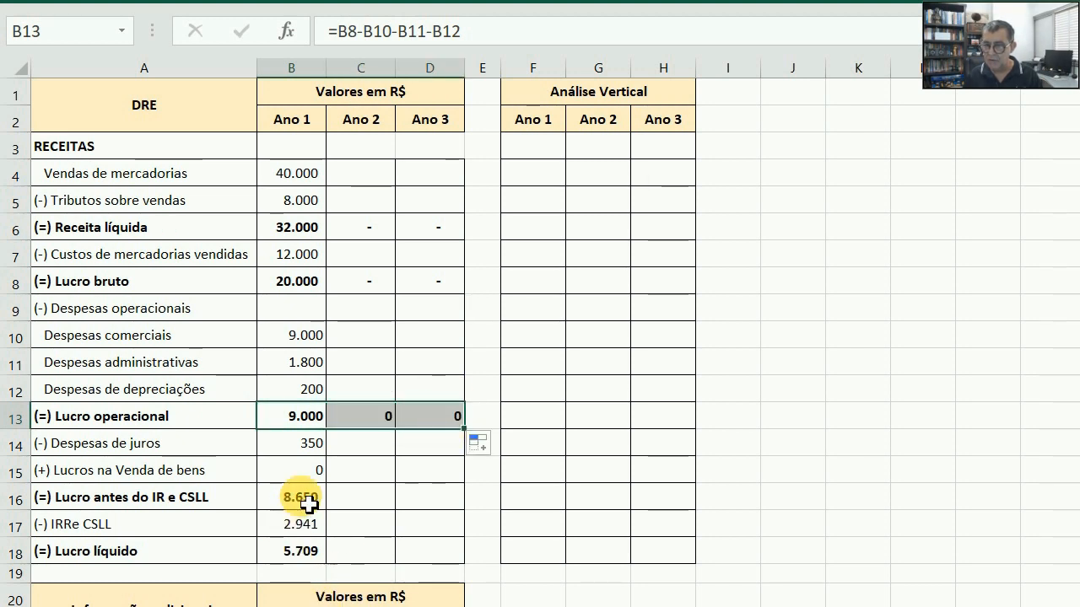
click(304, 499)
drag(325, 509, 460, 498)
- Copy the Ano 1 Lucro líquido formula in B18 across to Ano 2 and Ano 3
click(287, 553)
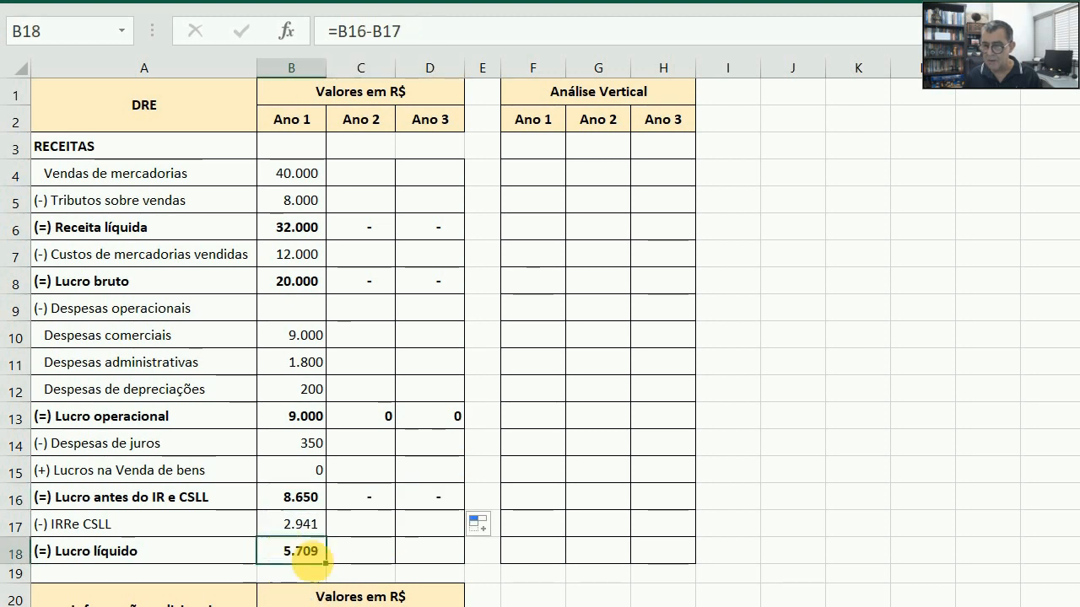
click(367, 590)
click(312, 559)
drag(326, 563, 482, 585)
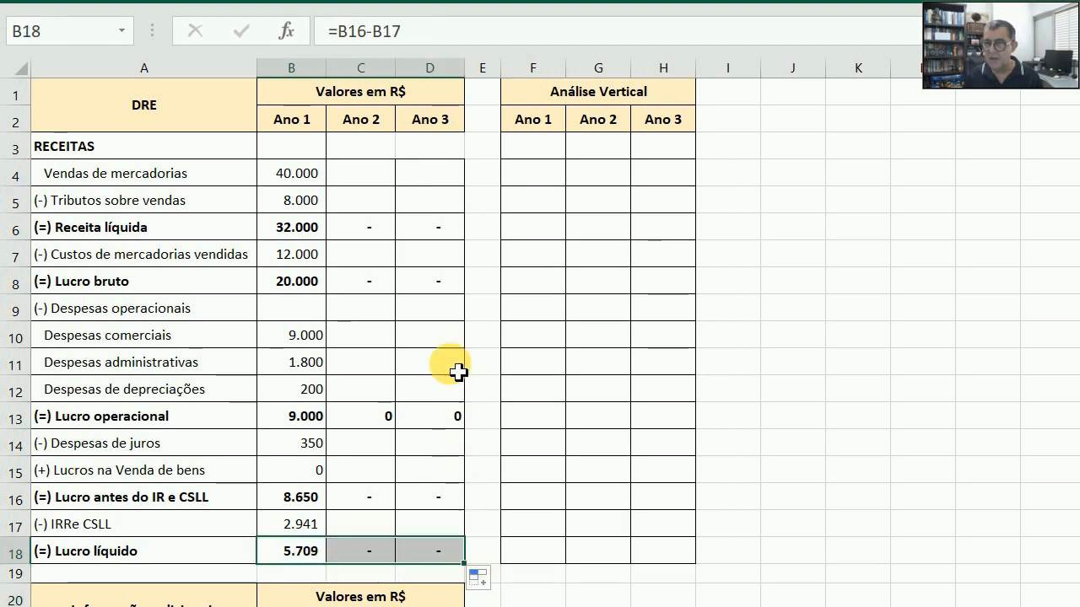
key(Up)
- Enter 50000 as the Ano 2 Vendas de mercadorias in C4 and 10000 as Tributos sobre vendas in C5
click(371, 183)
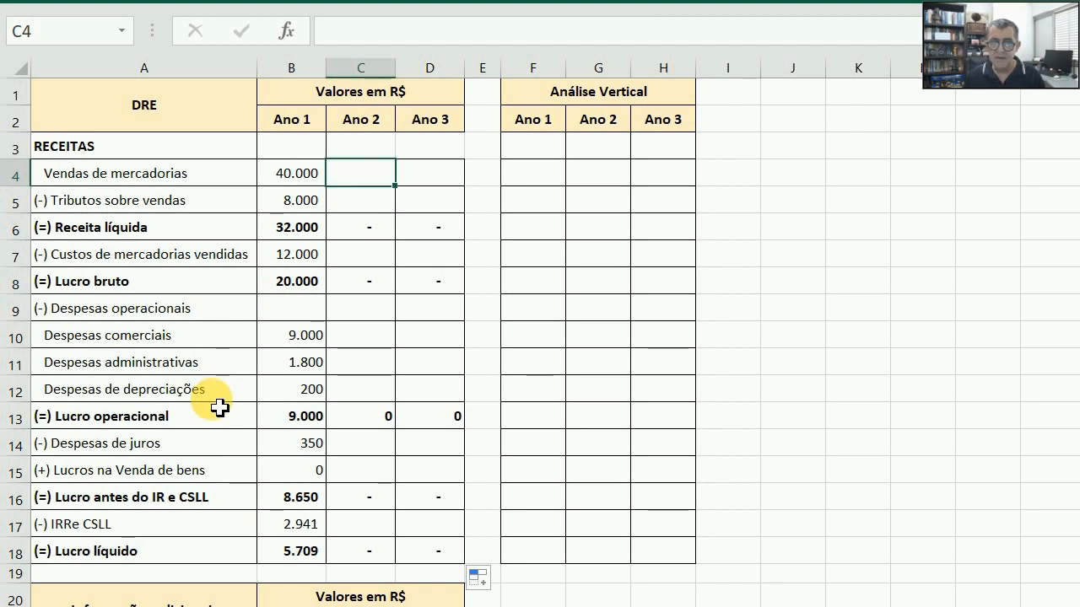
text(50.00)
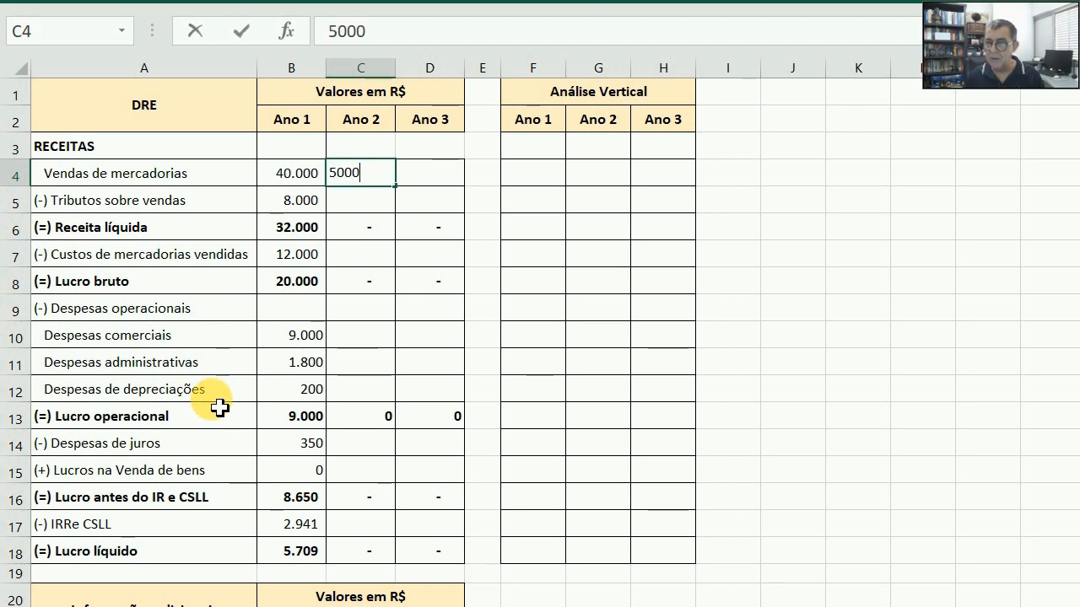
text(0)
key(Return)
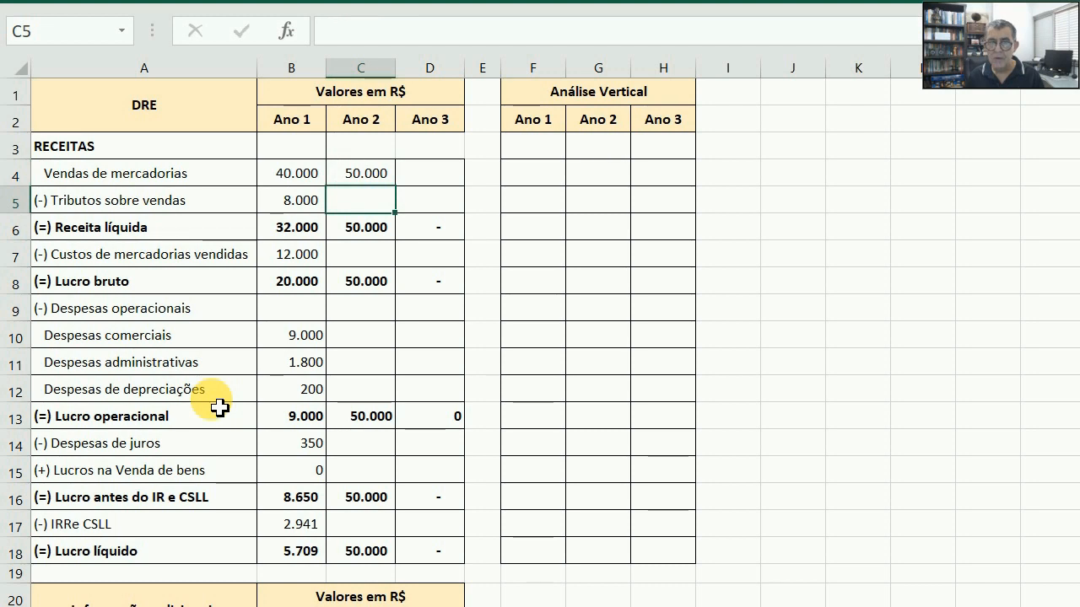
text(10000)
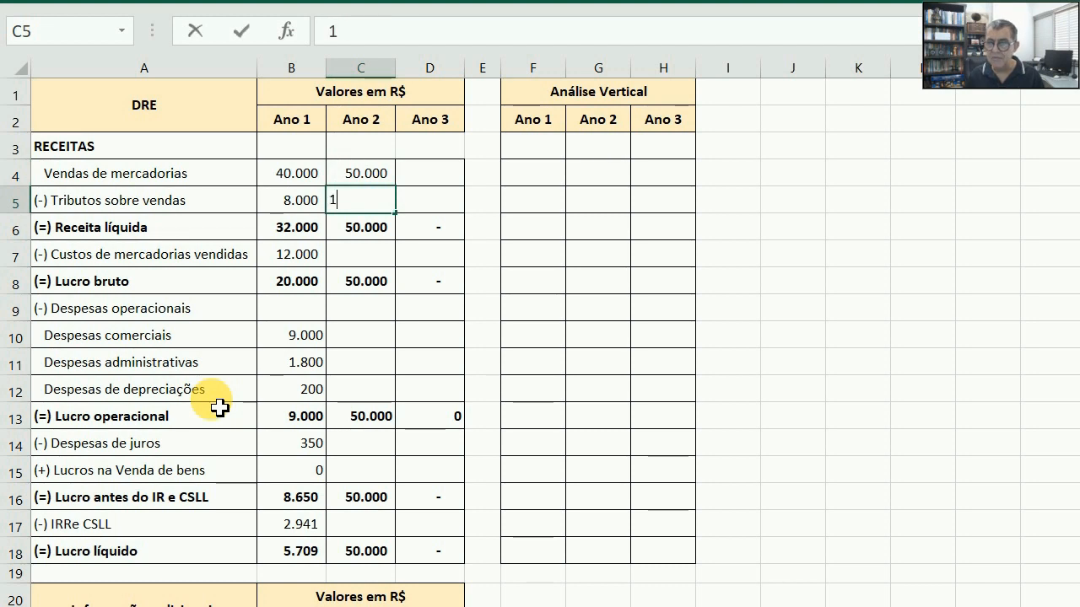
key(Return)
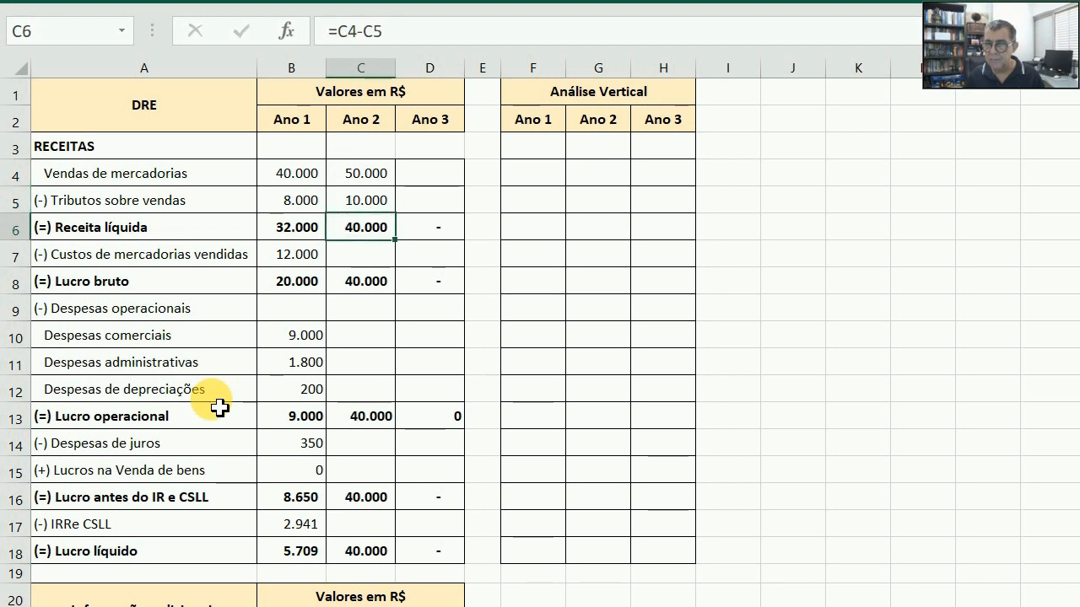
- Enter 15000 as the Ano 2 Custos de mercadorias vendidas in C7
key(Down)
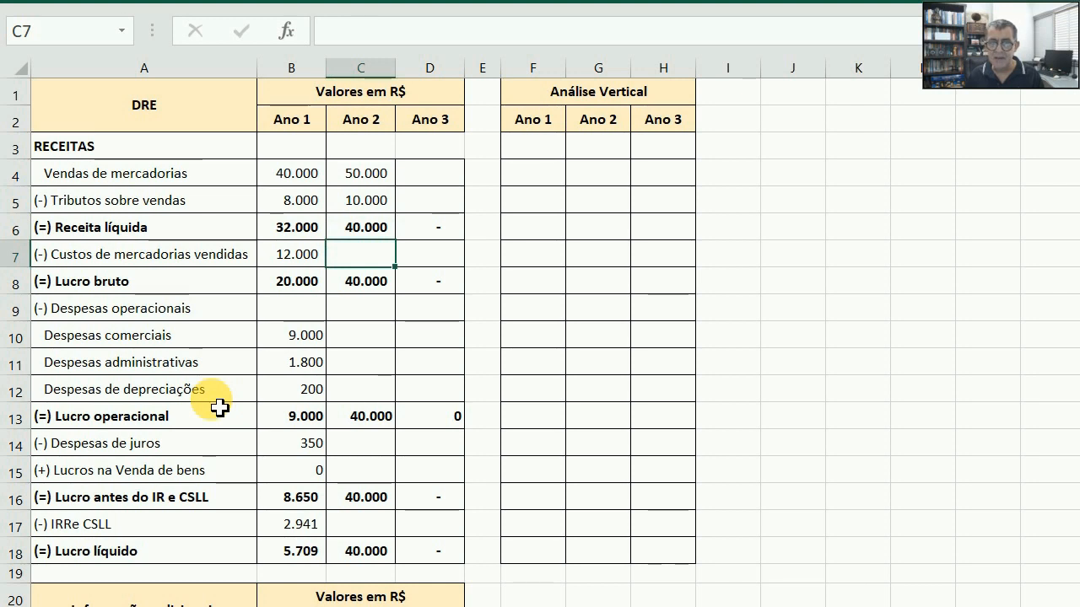
text(15000)
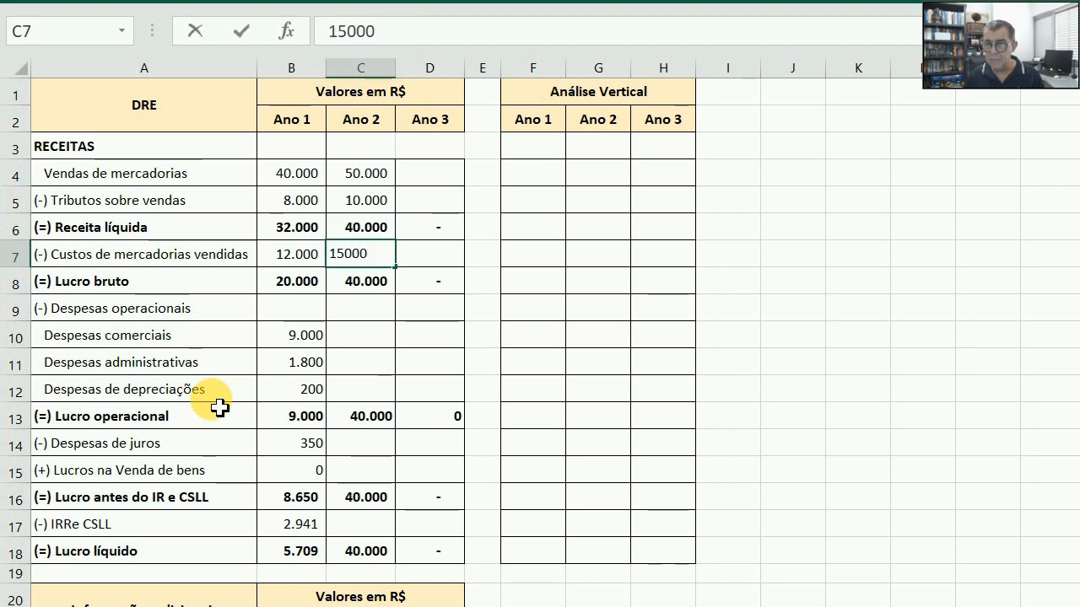
key(Return)
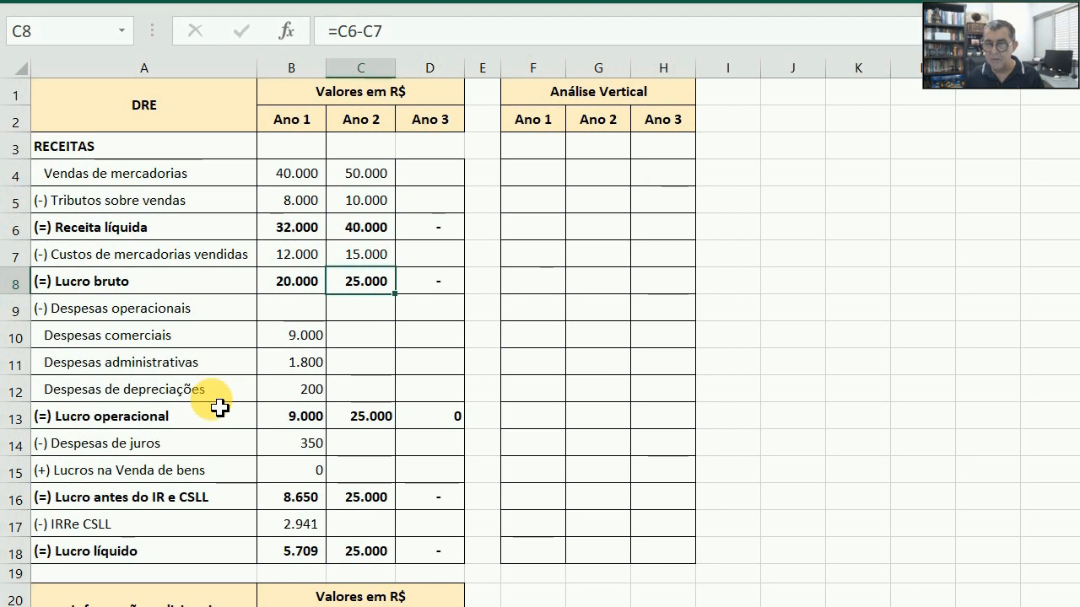
- Enter the Ano 2 operating expenses in C10:C12: 10000 for Despesas comerciais, 2000 for administrativas and 200 for depreciações
key(Down)
key(Down)
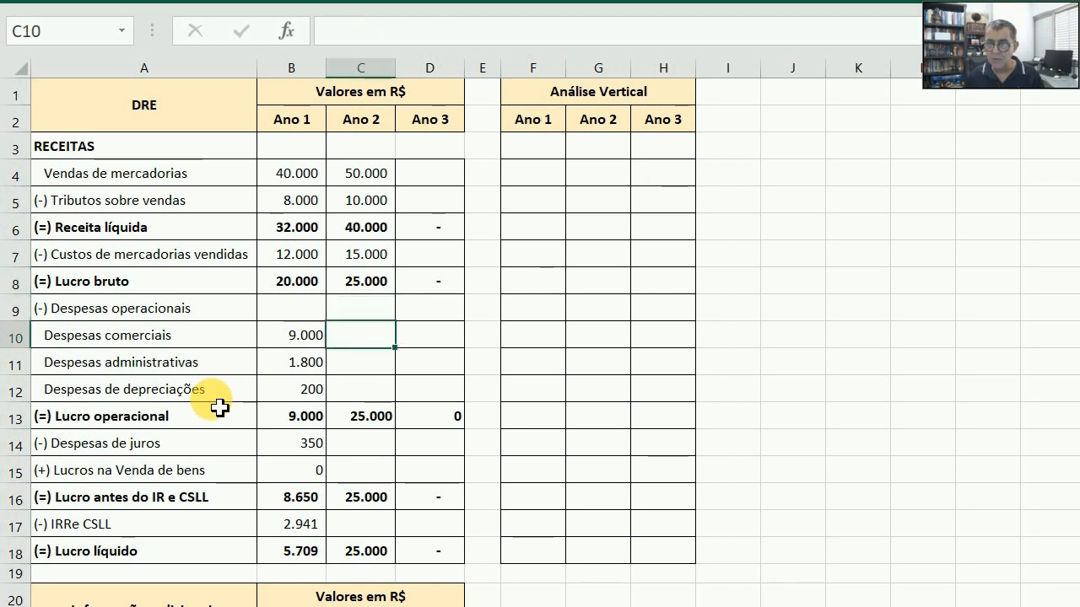
text(10000)
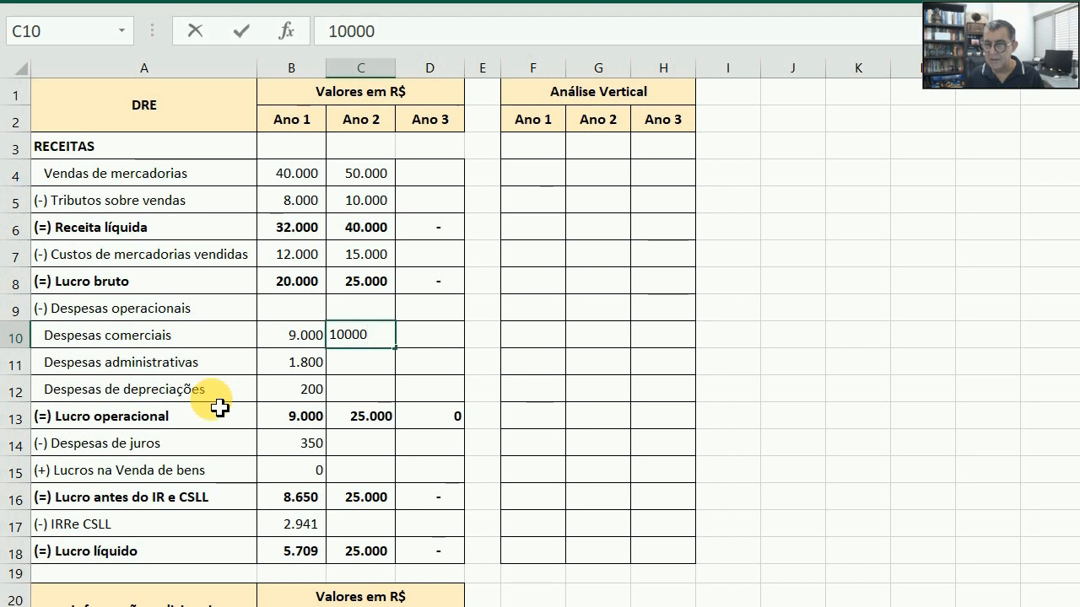
key(Return)
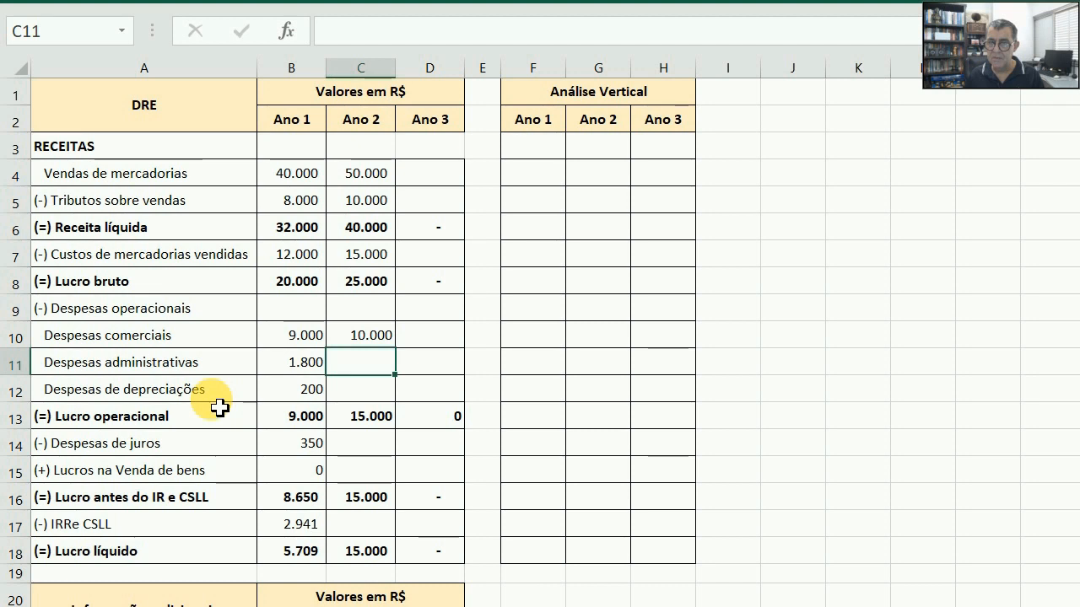
text(2000)
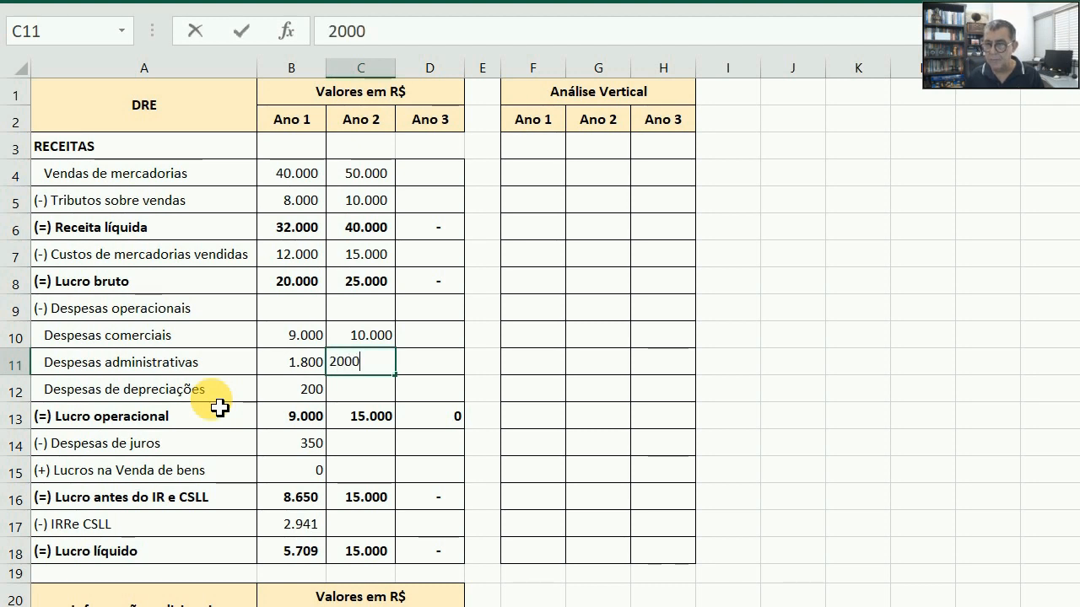
key(Return)
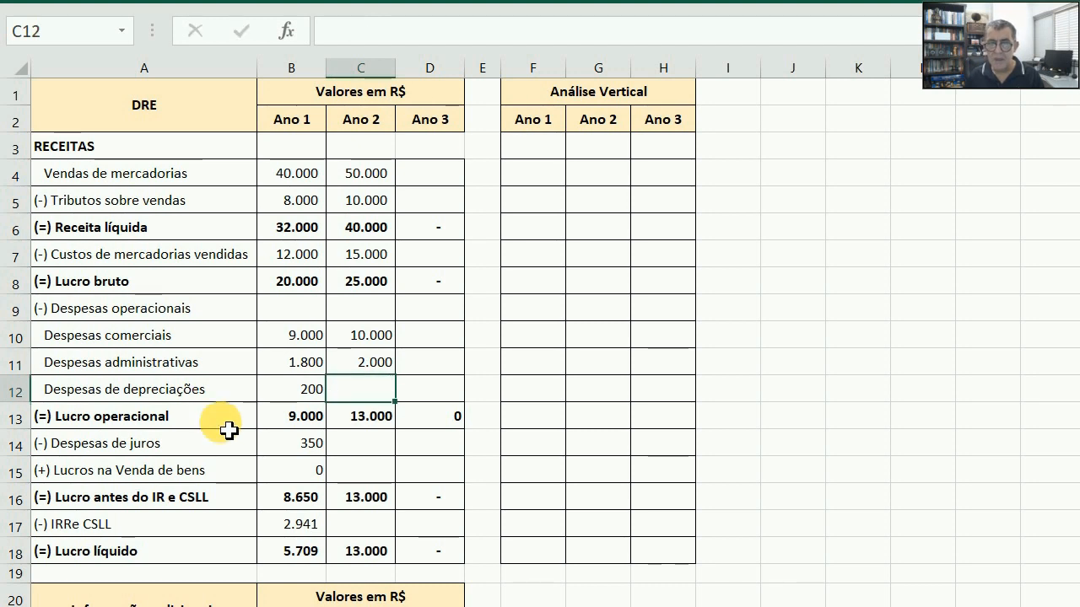
text(200)
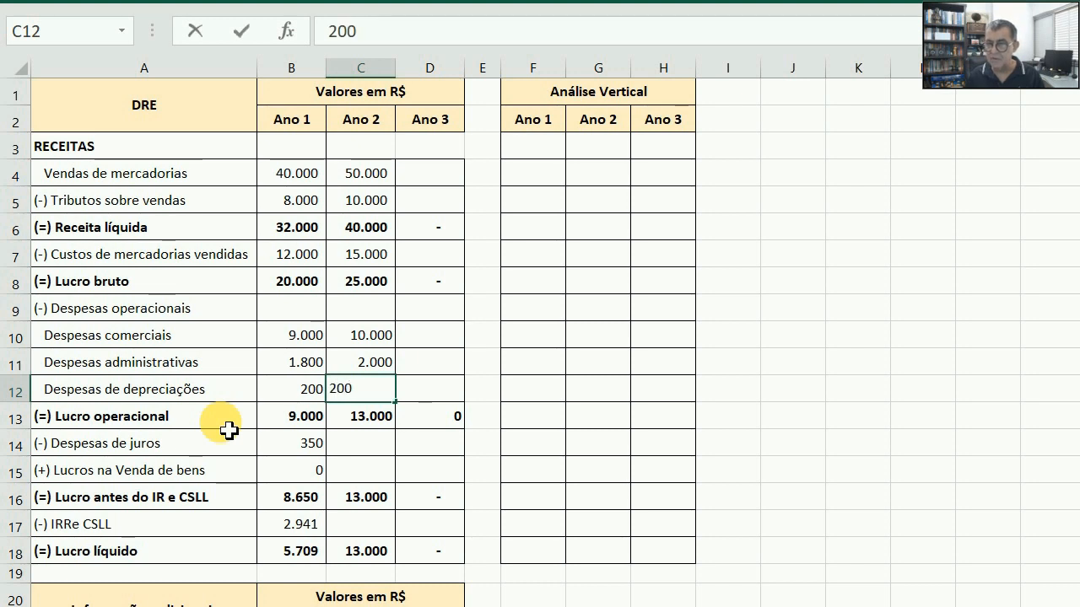
key(Return)
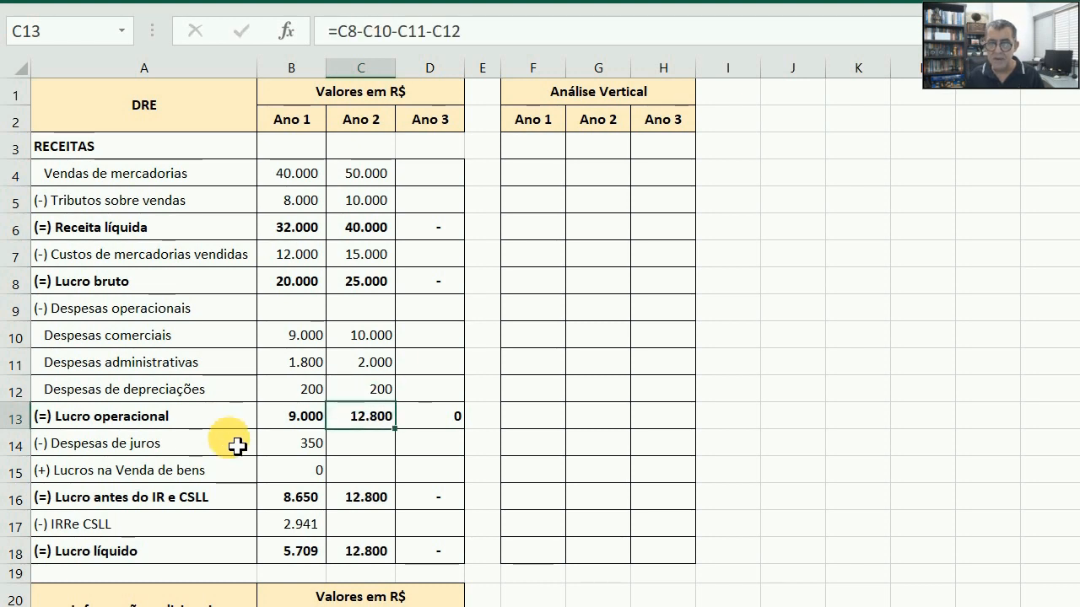
- Enter 500 as the Ano 2 Despesas de juros in C14 and 0 as Lucros na Venda de bens in C15
key(Down)
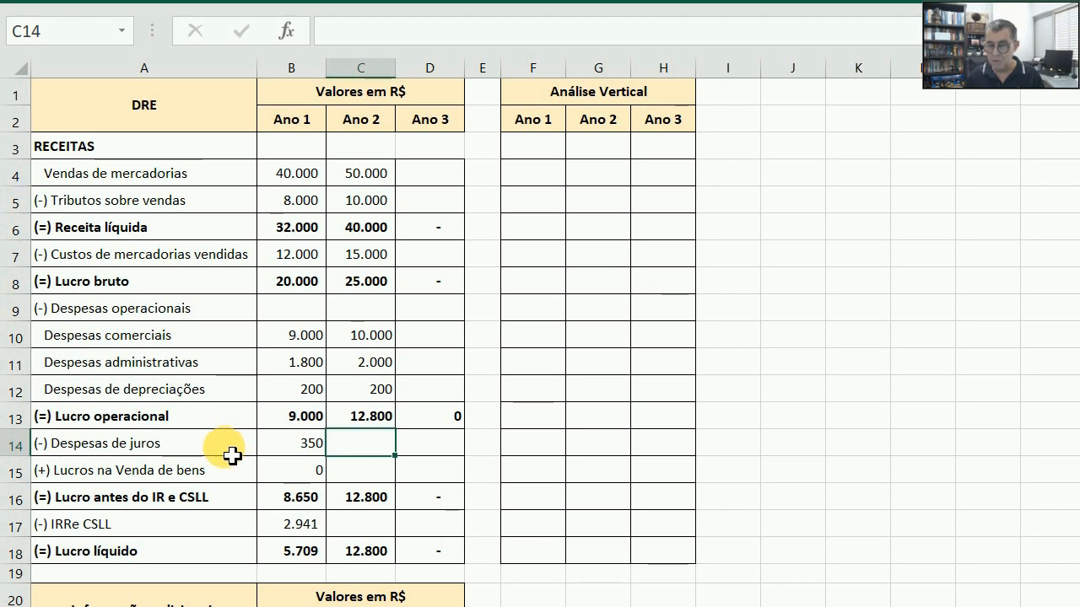
text(500)
key(Return)
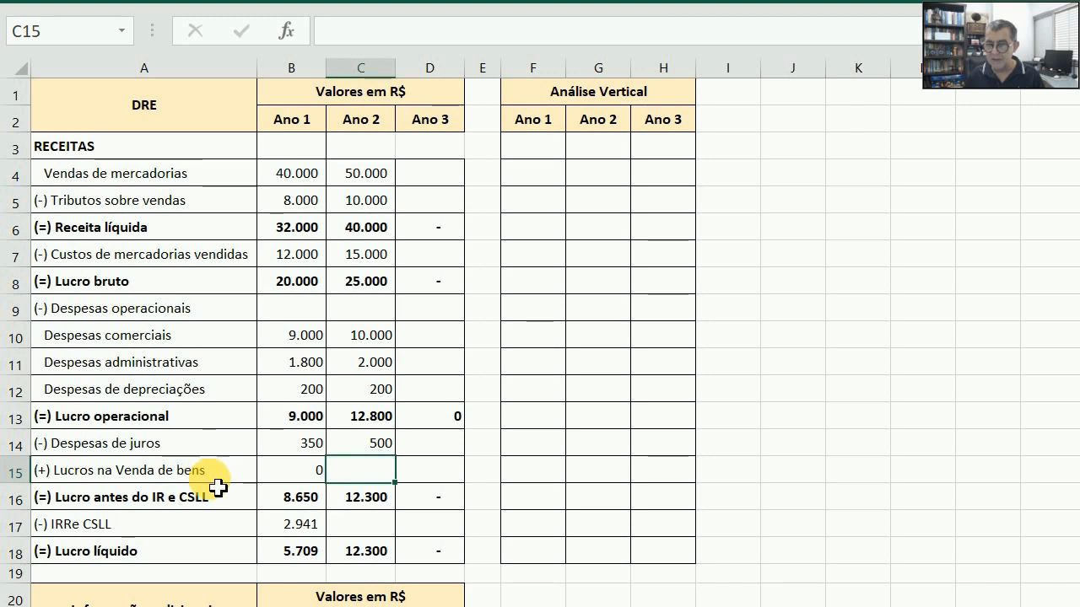
text(0)
key(Return)
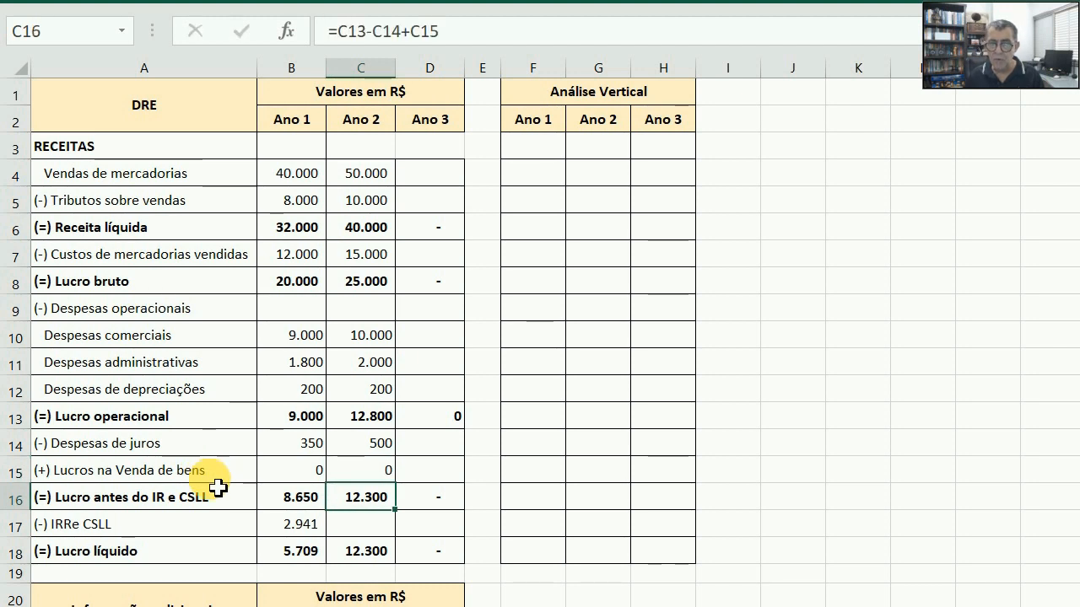
- Enter 4182 as the Ano 2 IRRe CSLL in C17
key(Return)
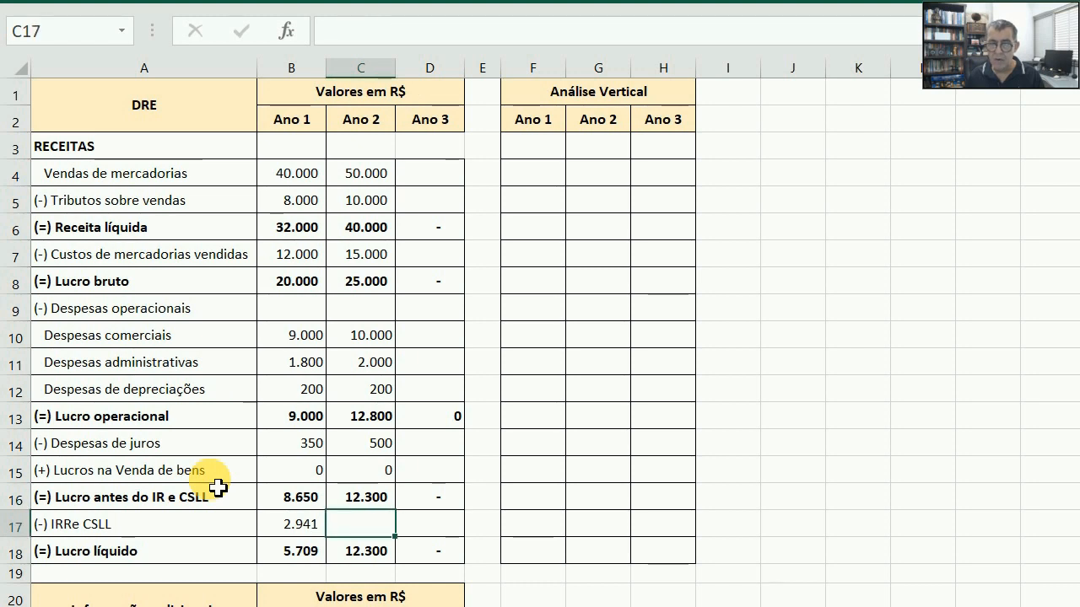
text(4182)
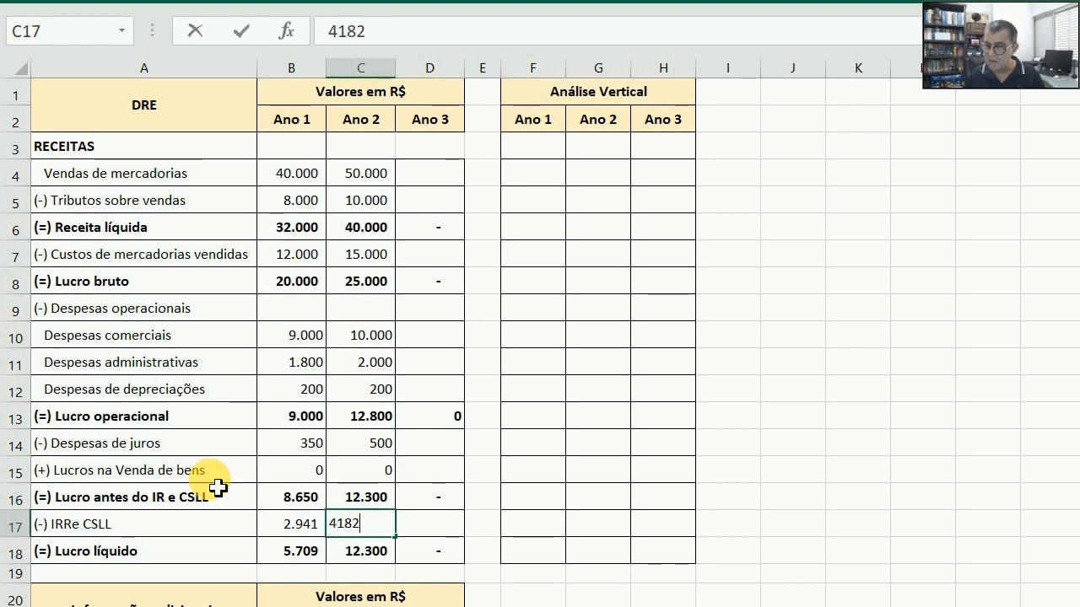
key(Return)
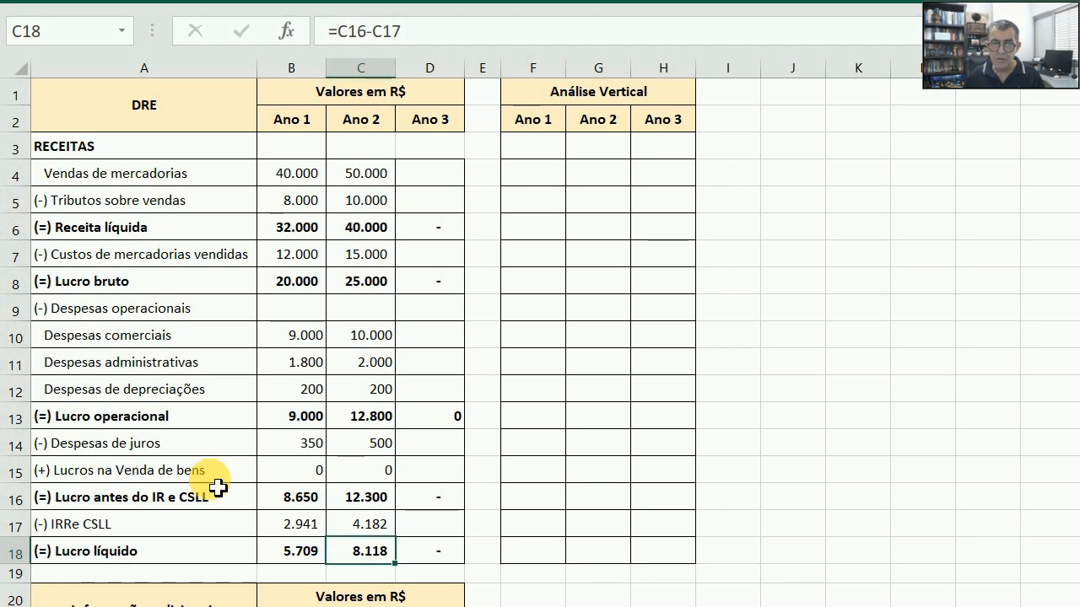
- Enter 65000 as the Ano 3 Vendas de mercadorias in D4 and 15000 as Tributos sobre vendas in D5
key(Right)
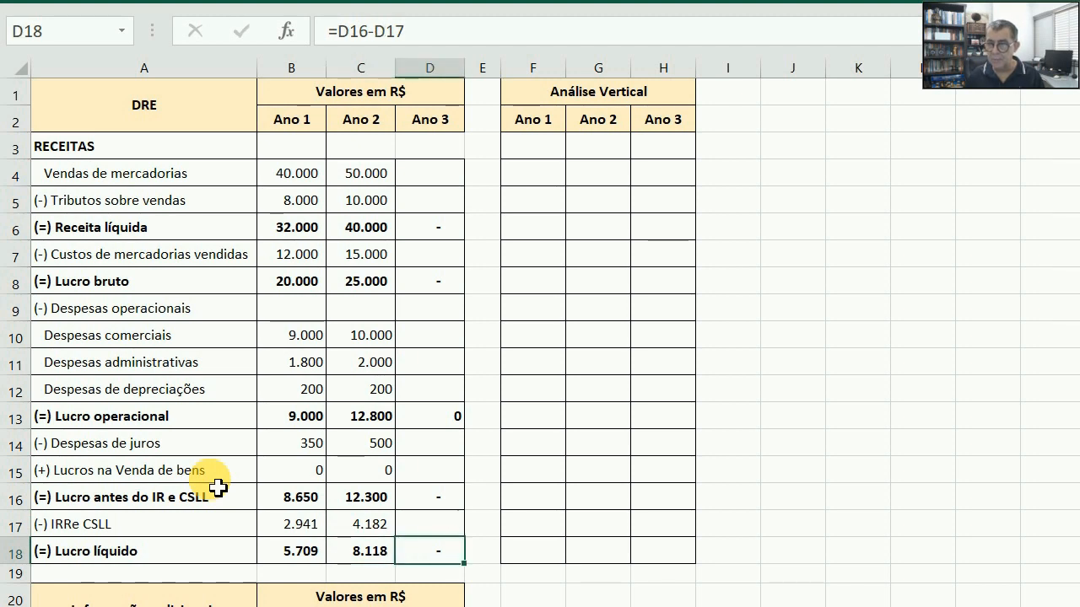
click(440, 183)
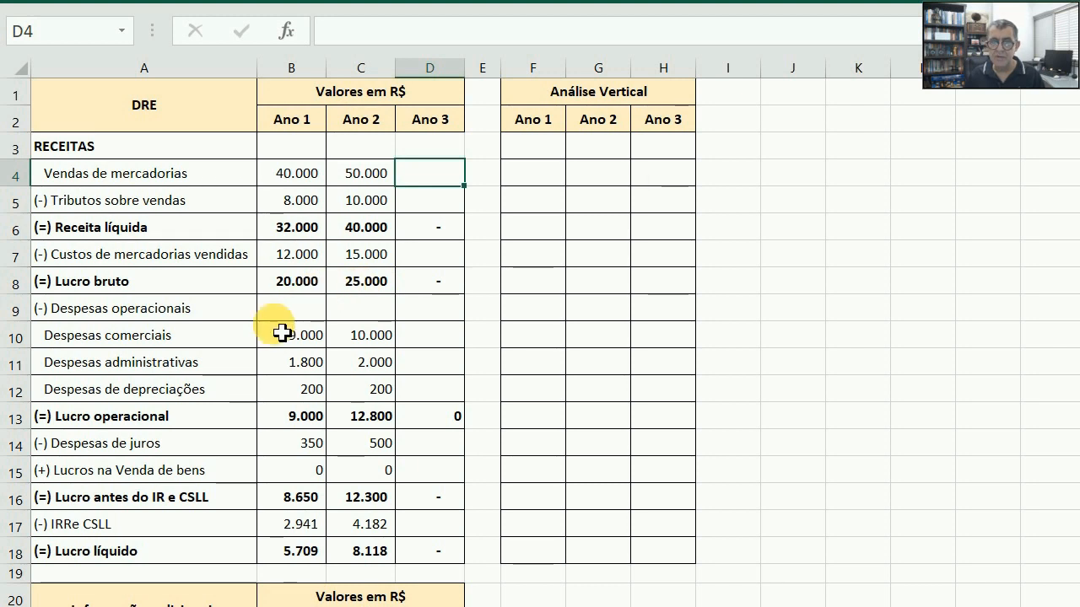
text(65000)
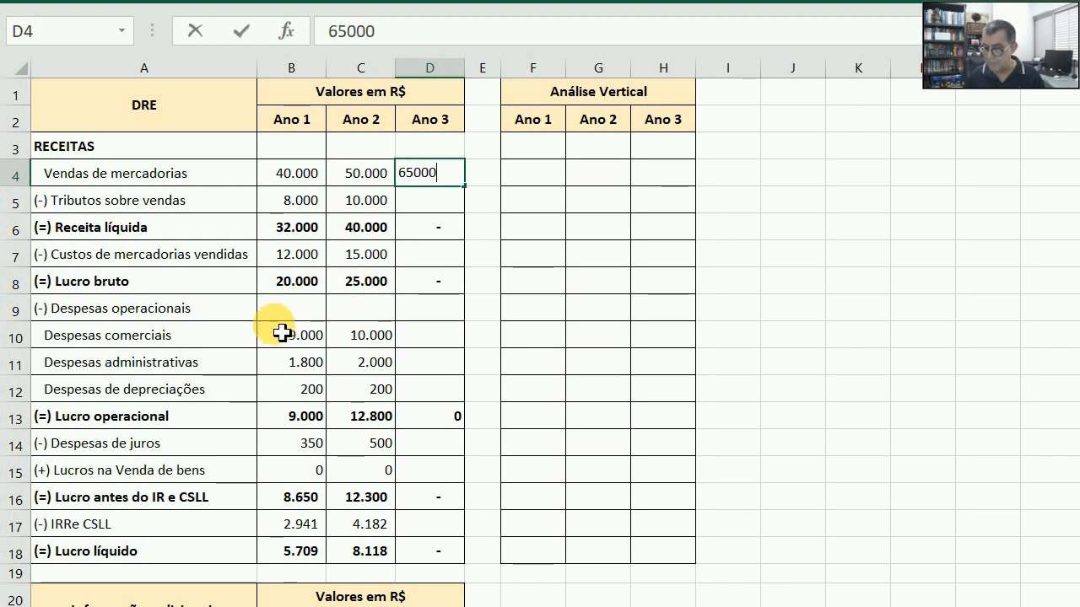
key(Return)
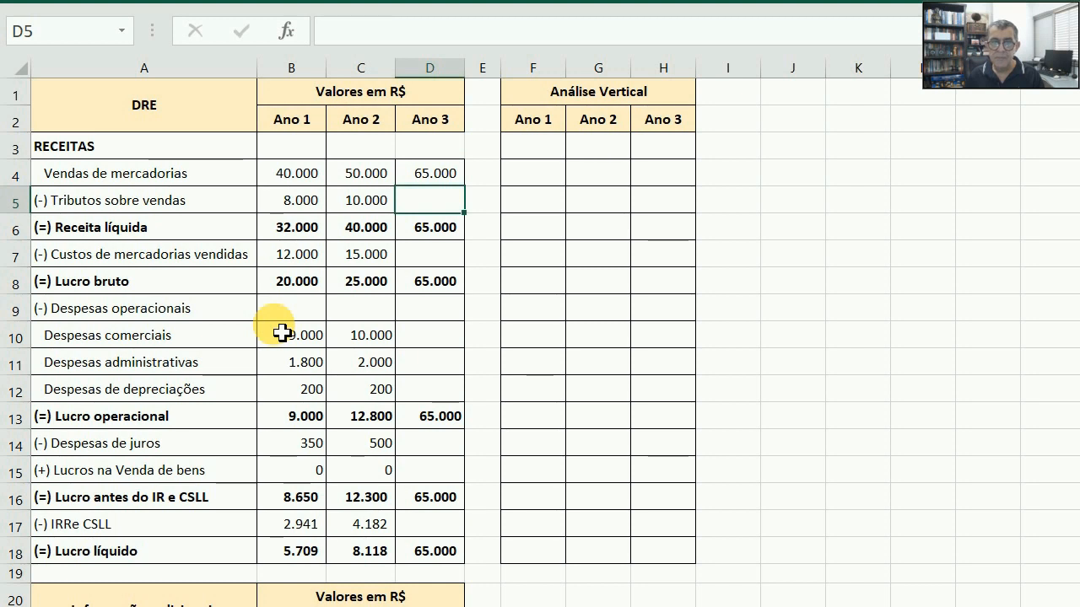
text(15000)
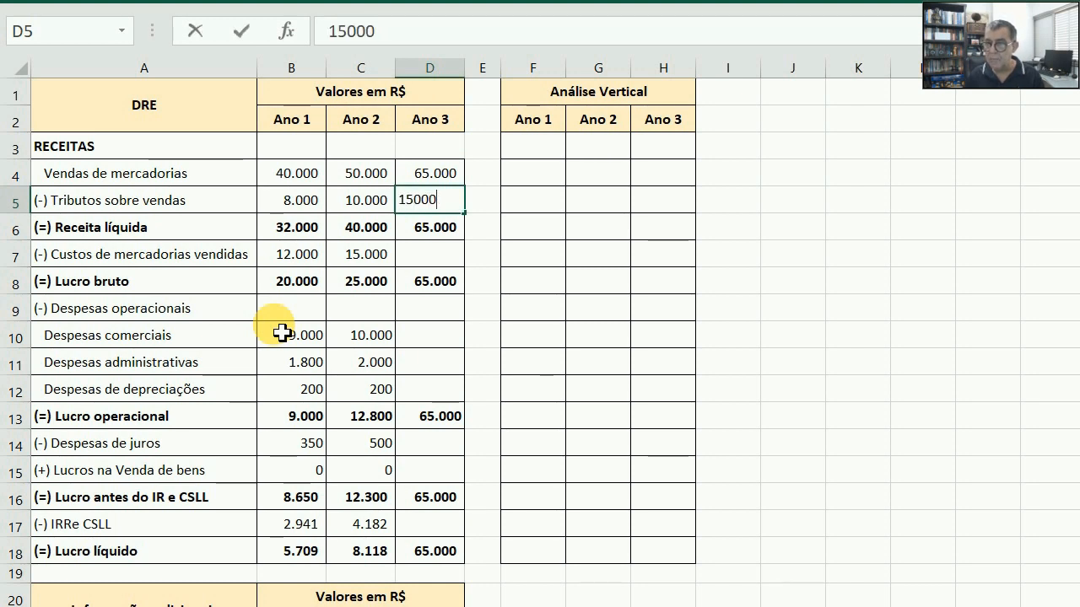
key(Return)
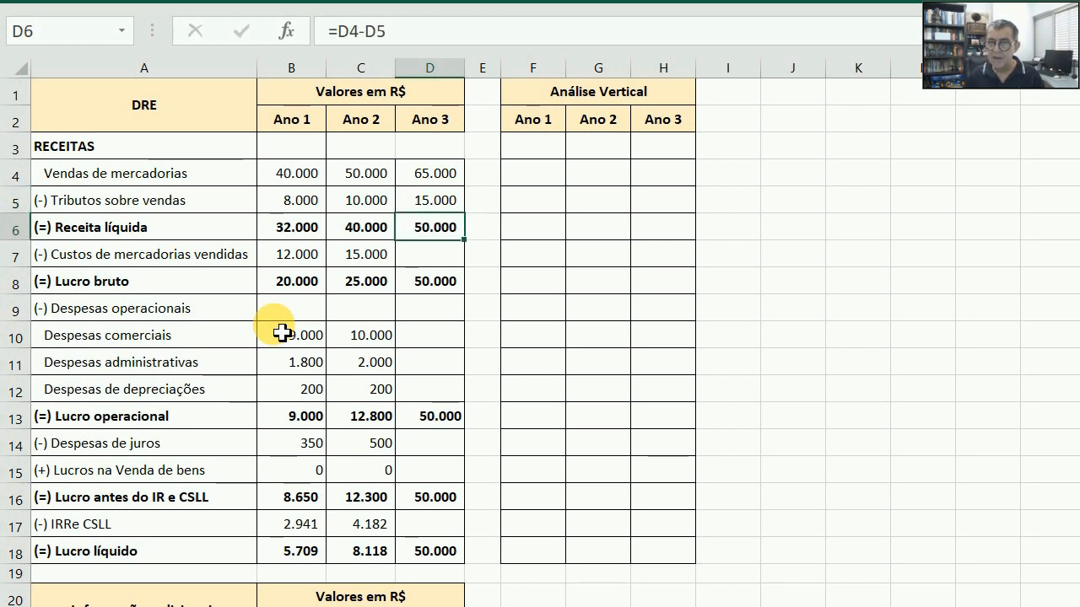
- Enter 20000 as the Ano 3 Custos de mercadorias vendidas in D7
key(Return)
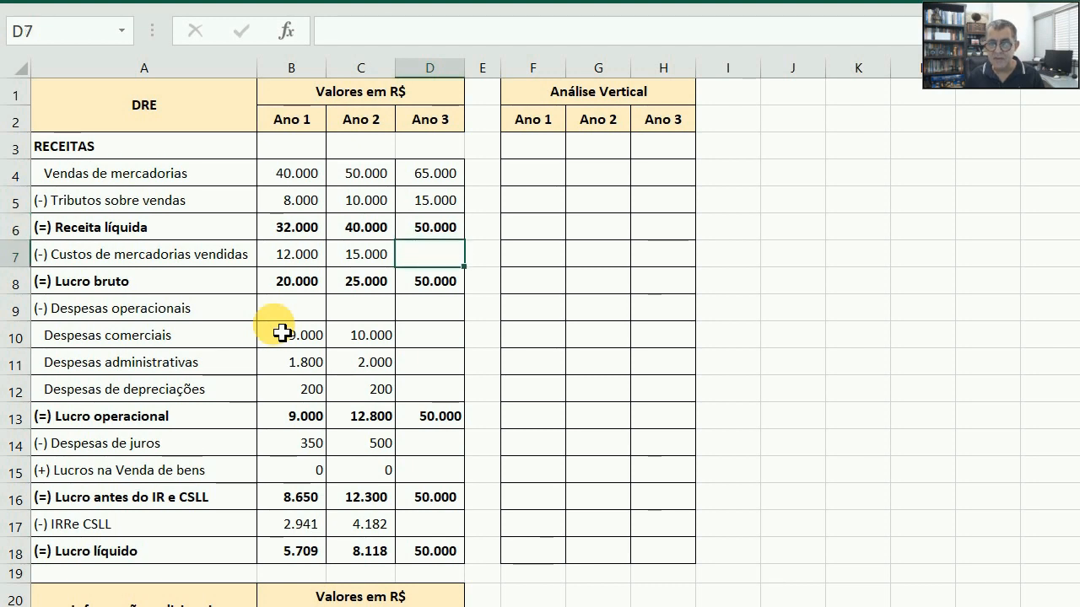
text(20000)
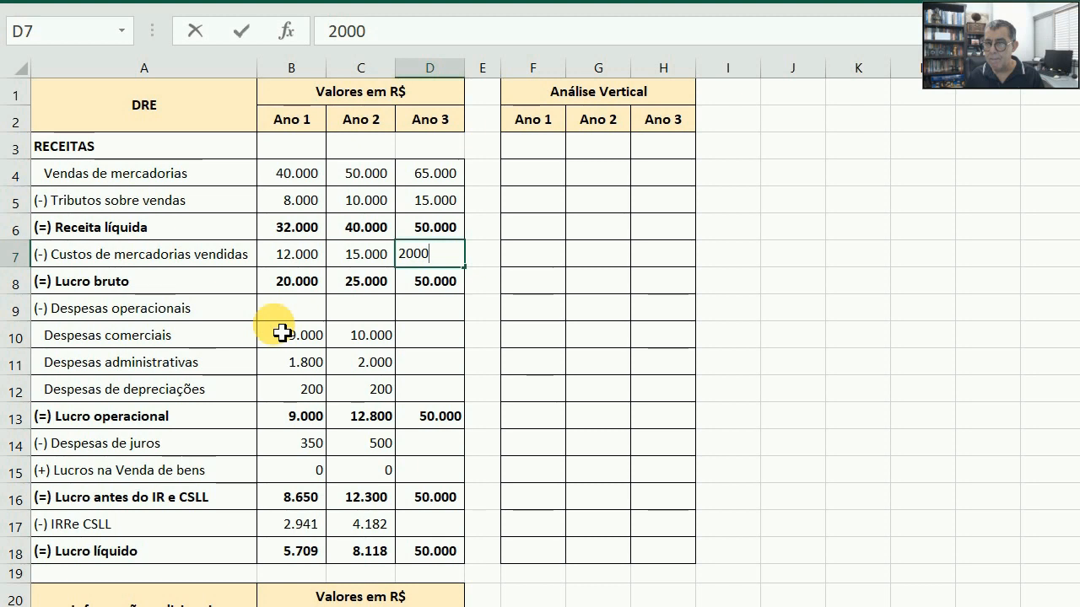
key(ctrl+Return)
key(Return)
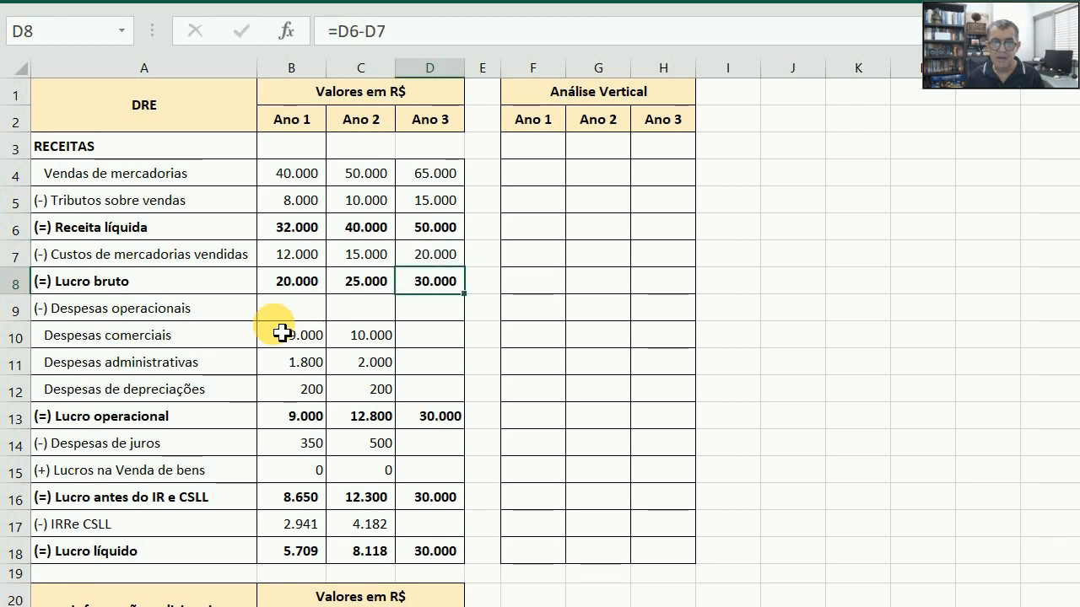
- Enter the Ano 3 operating expenses in D10:D12: 12500 for Despesas comerciais, 1500 for administrativas and 200 for depreciações
key(Return)
key(Return)
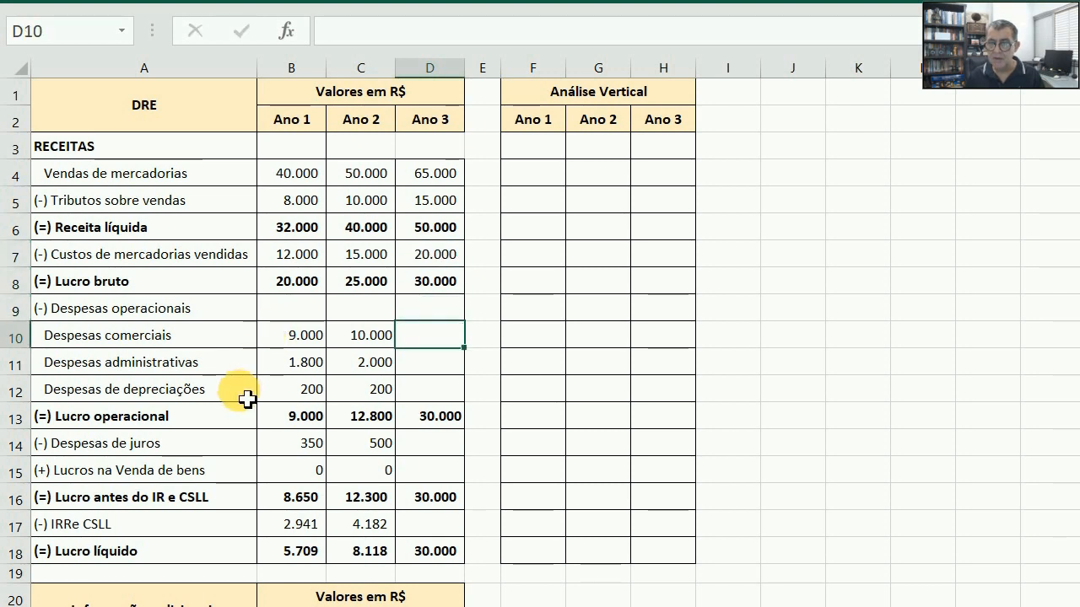
text(12500)
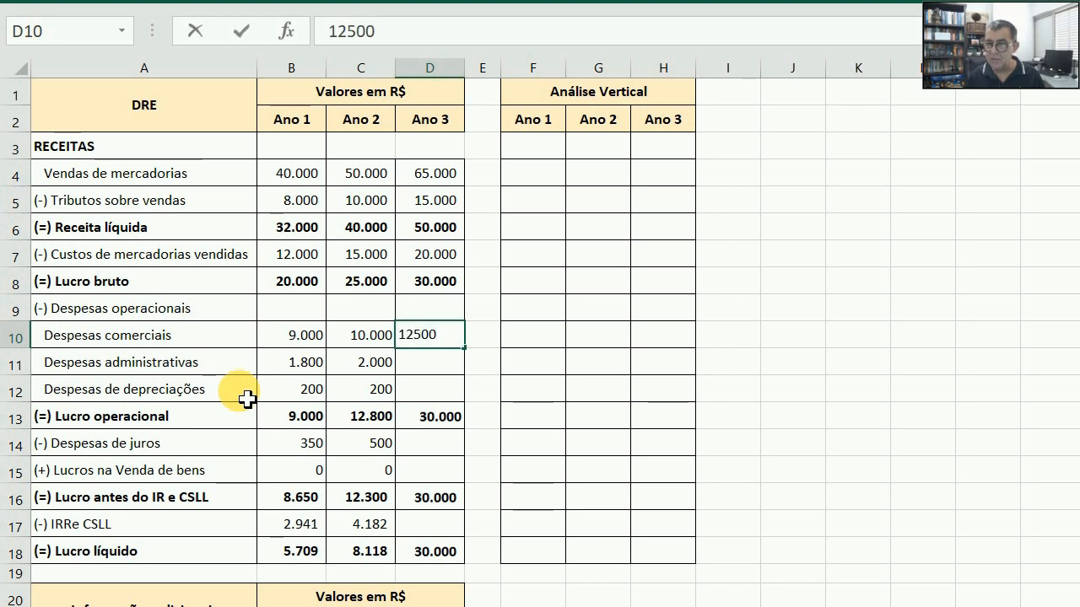
key(Return)
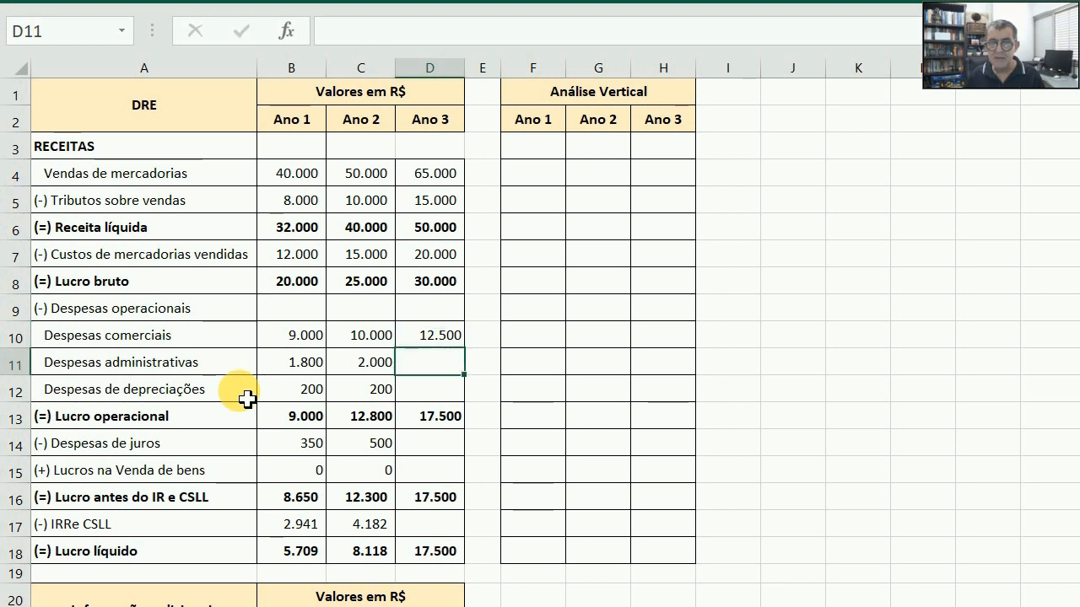
text(1500)
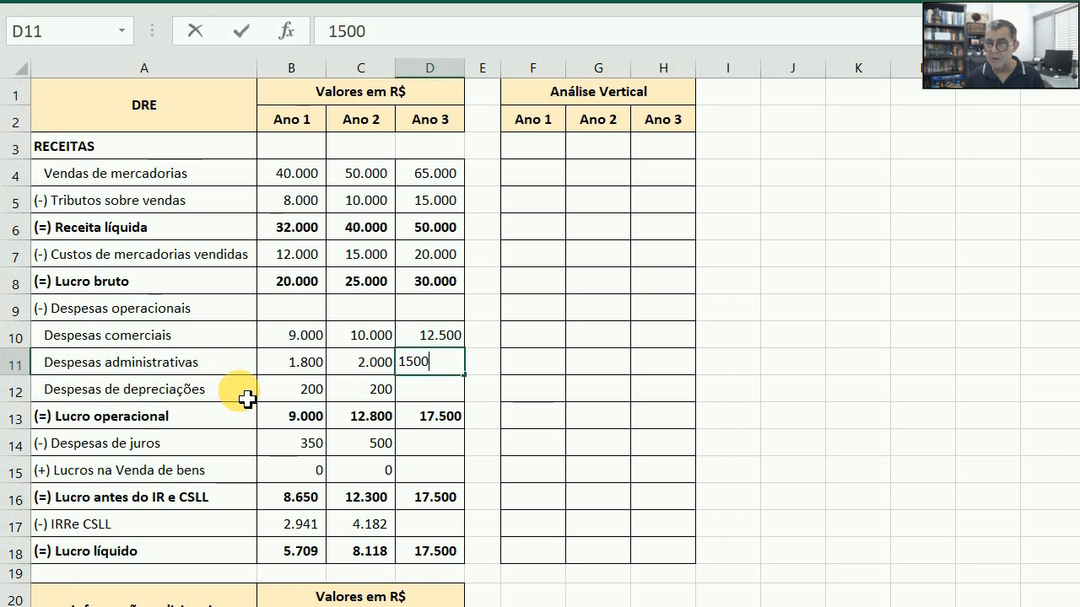
key(Return)
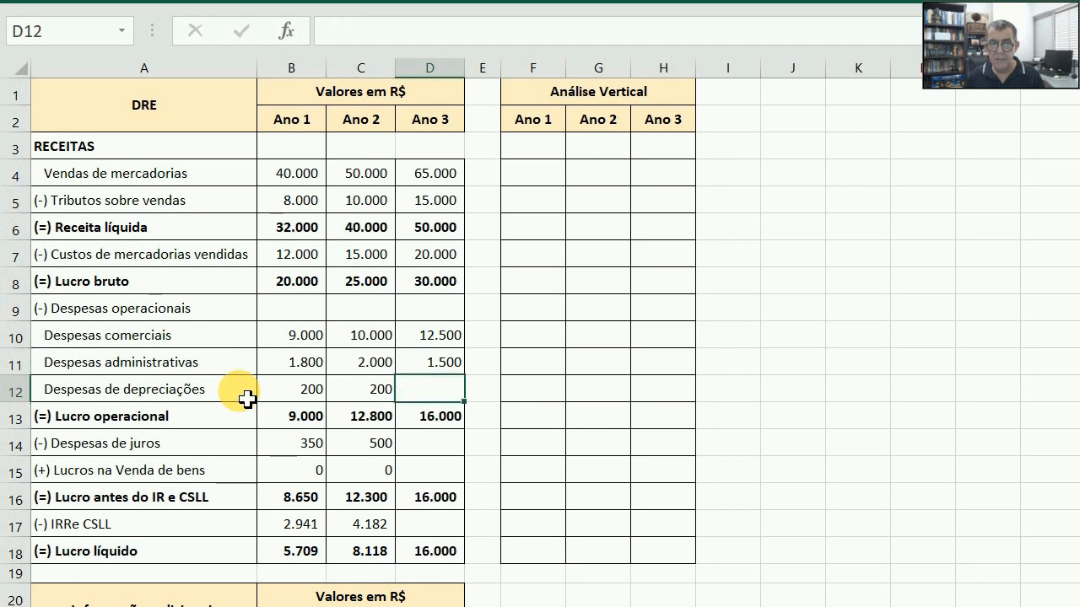
text(200)
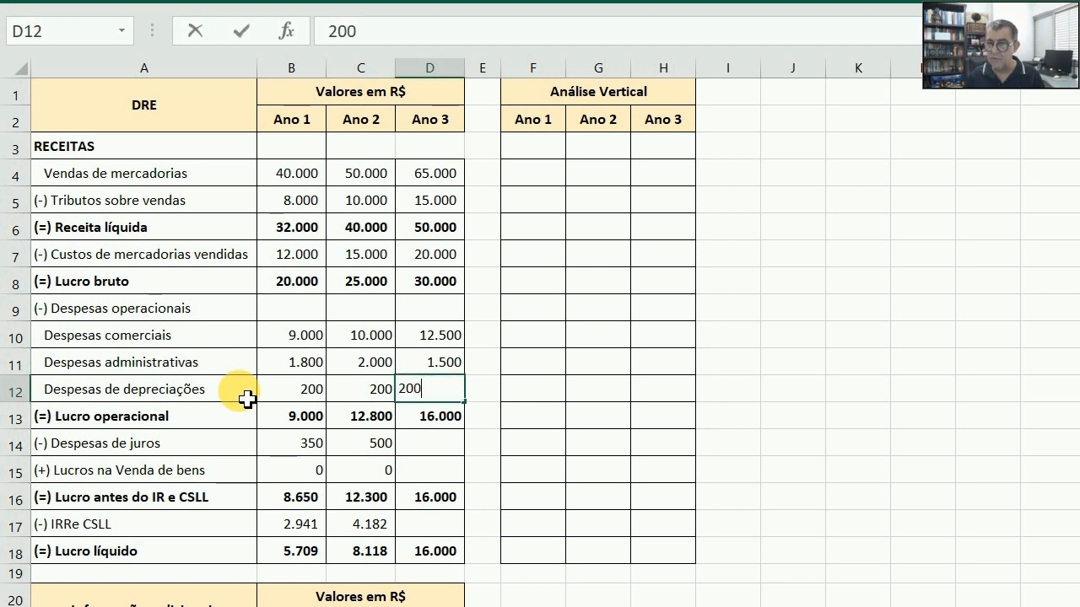
key(Return)
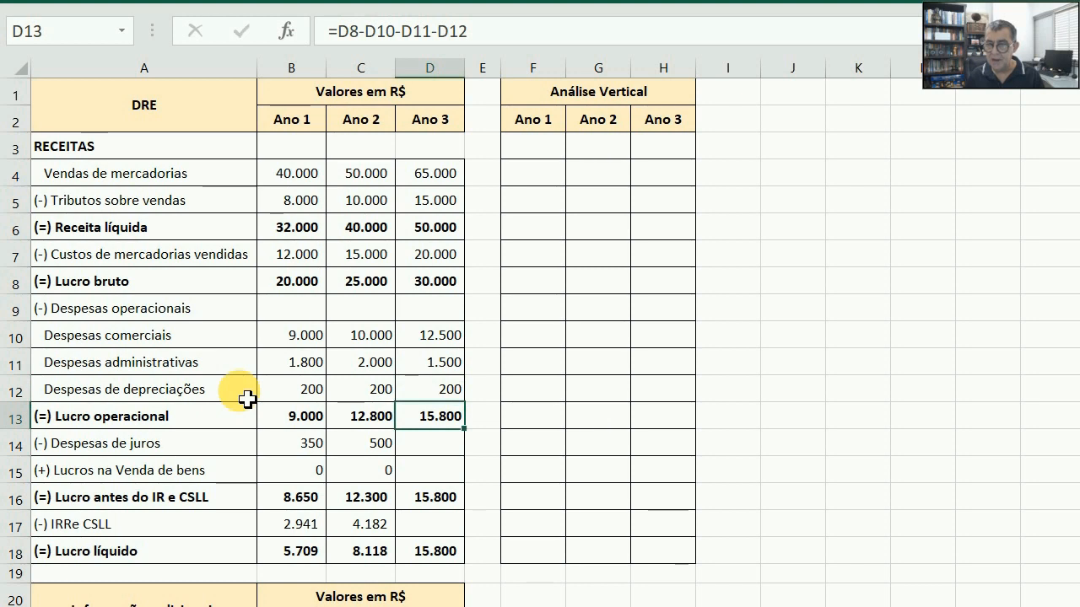
- Complete the Ano 3 inputs: 550 for Despesas de juros in D14, 15 for Lucros na Venda de bens in D15 and 5190 for IRRe CSLL in D17
key(Return)
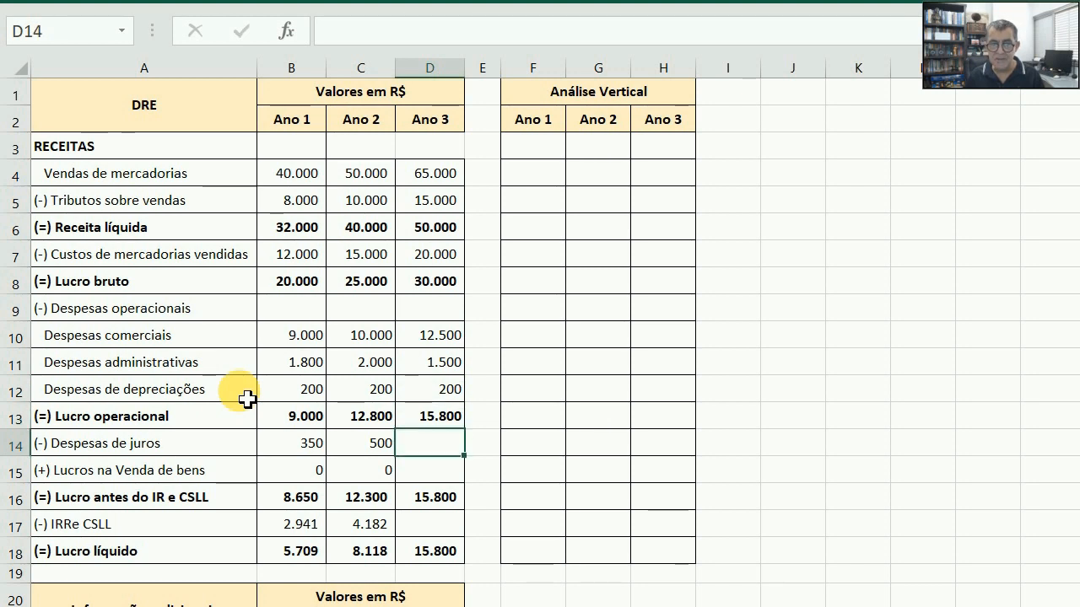
text(550)
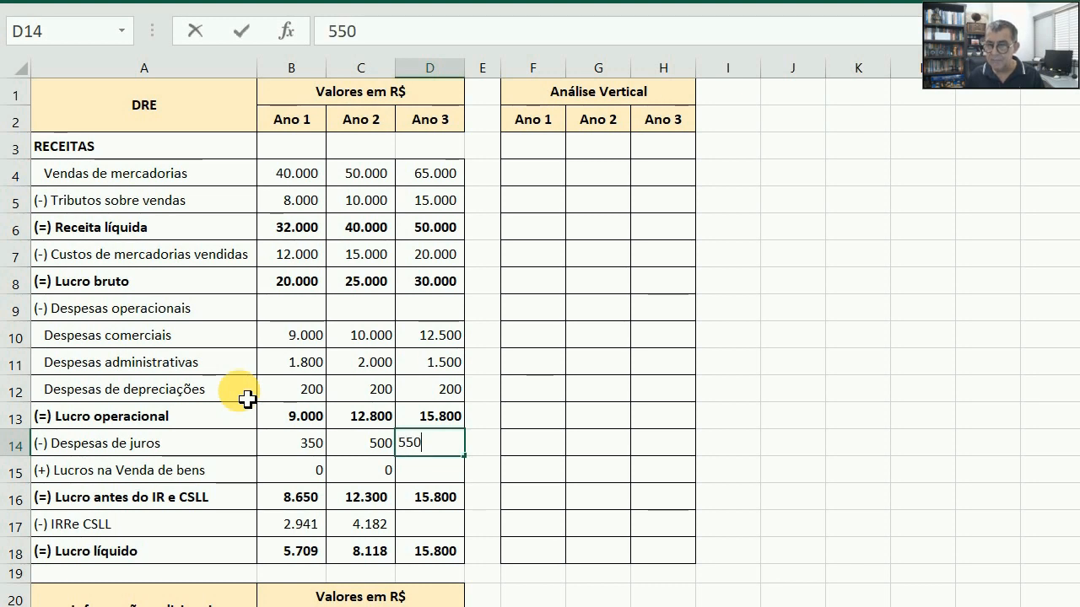
key(Return)
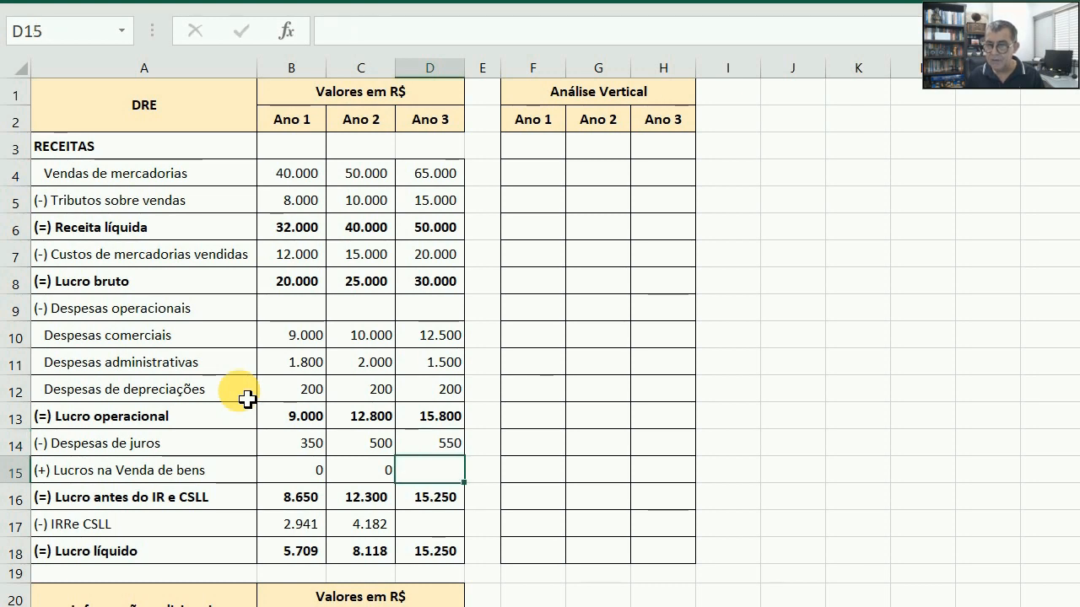
text(15)
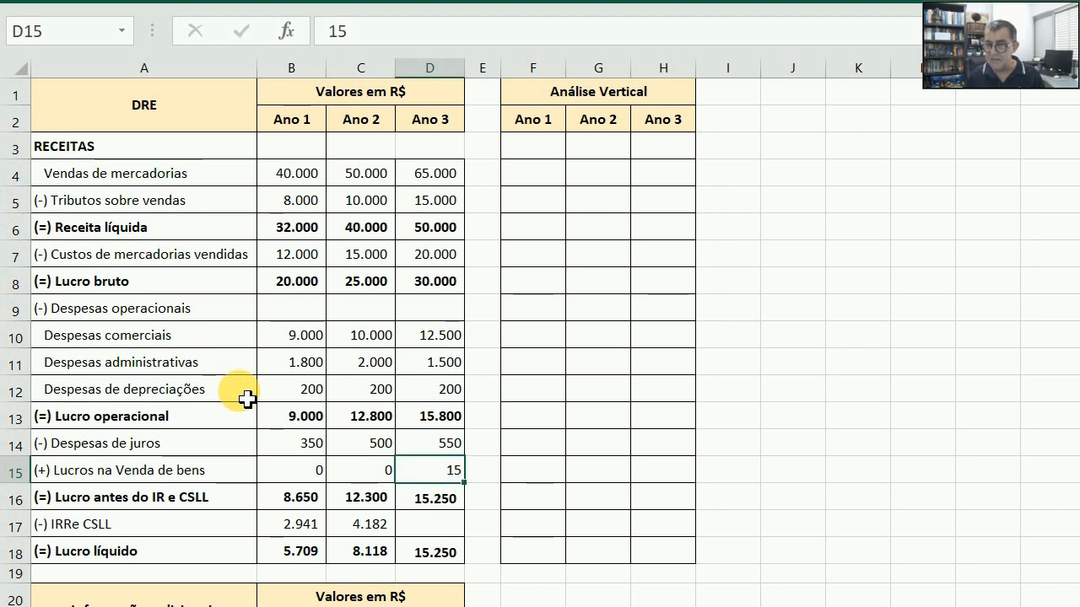
key(Return)
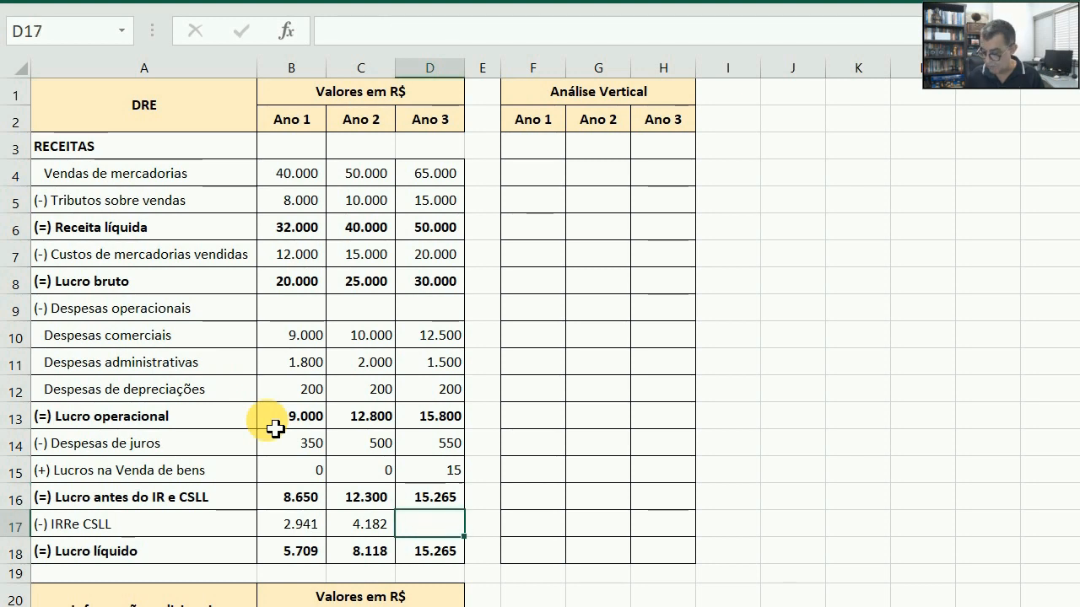
text(5190)
key(Return)
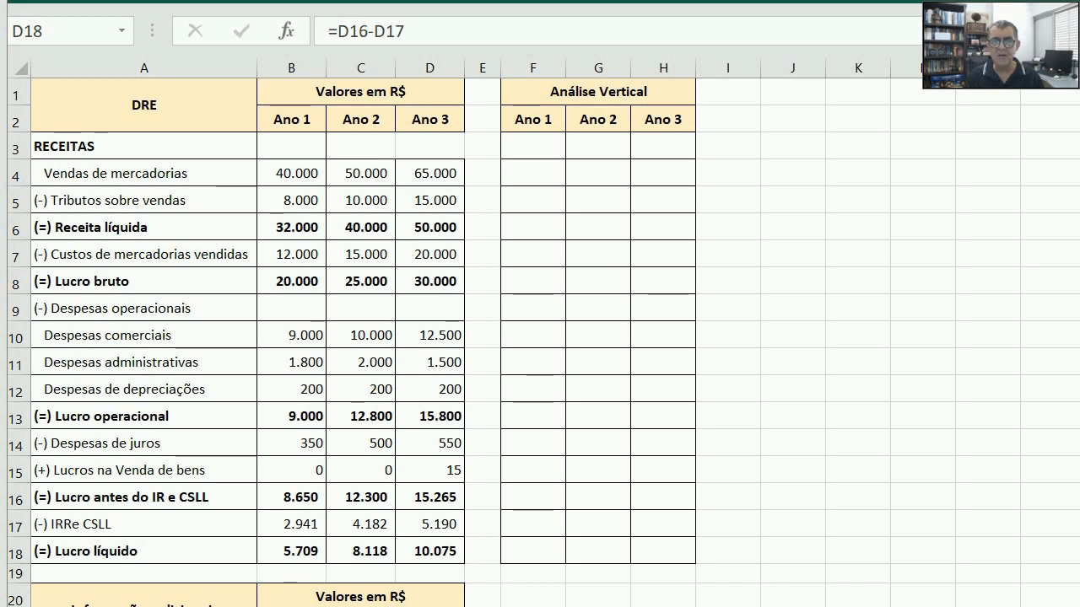
- Enter the Ano 1 Análise Vertical formula =B4/B$6 in F4, dividing Vendas de mercadorias by Receita líquida with its row fixed
click(538, 177)
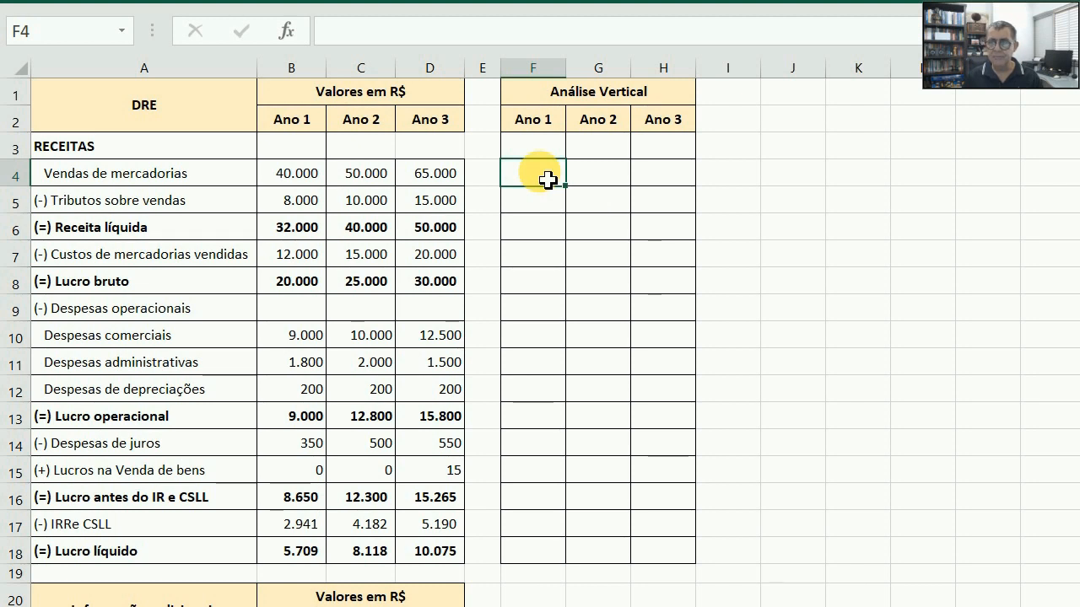
text(=)
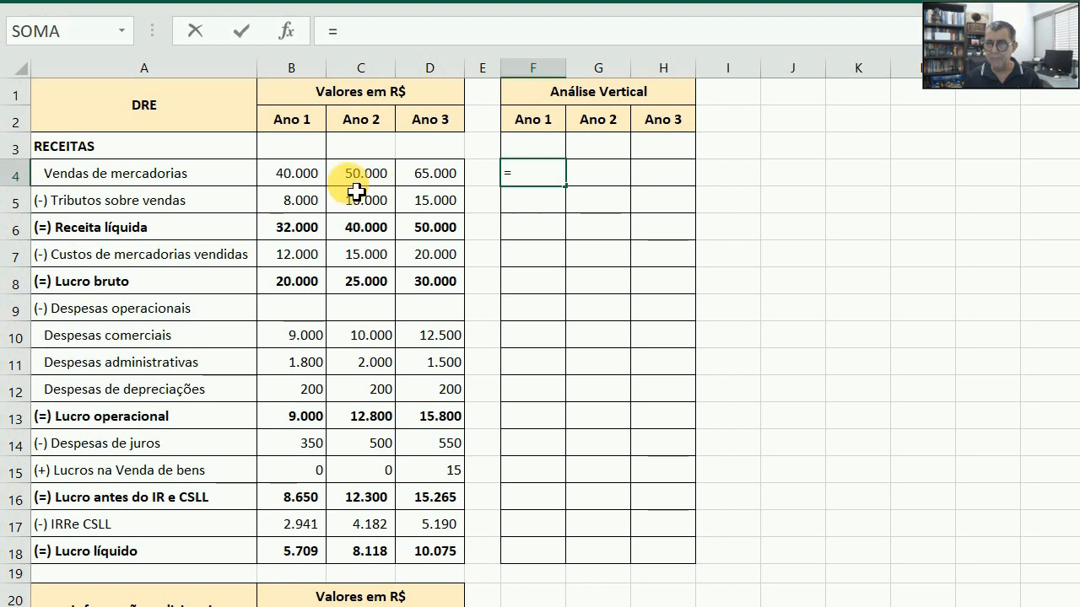
click(292, 183)
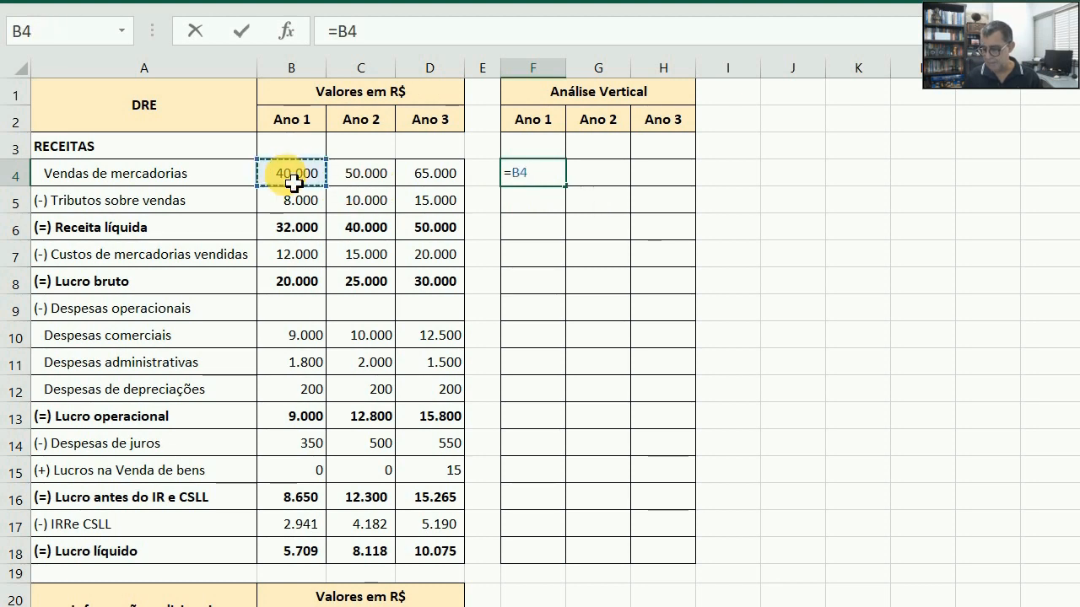
text(/)
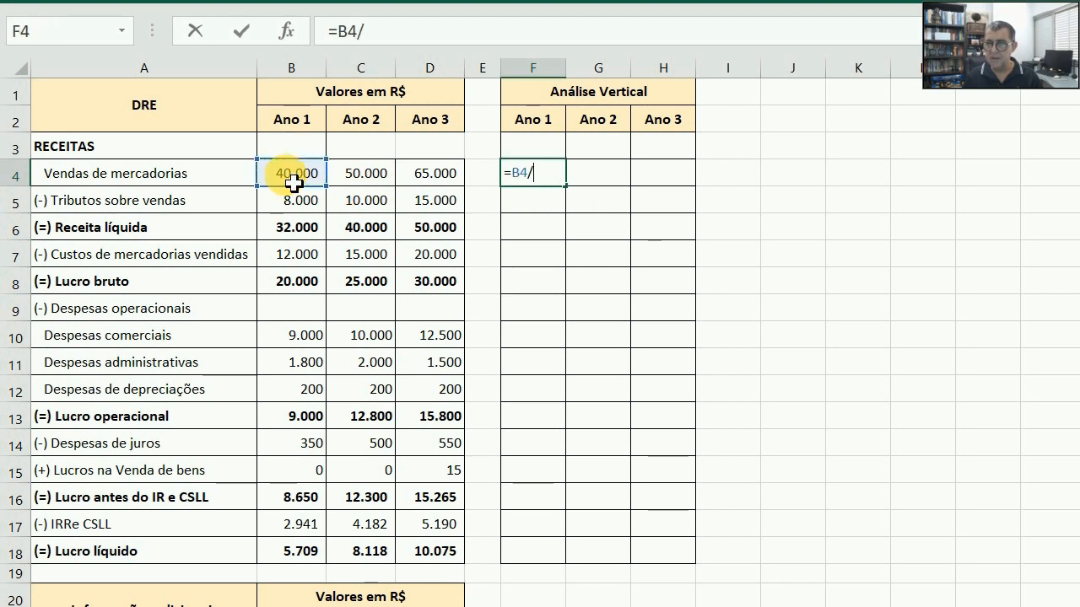
click(300, 241)
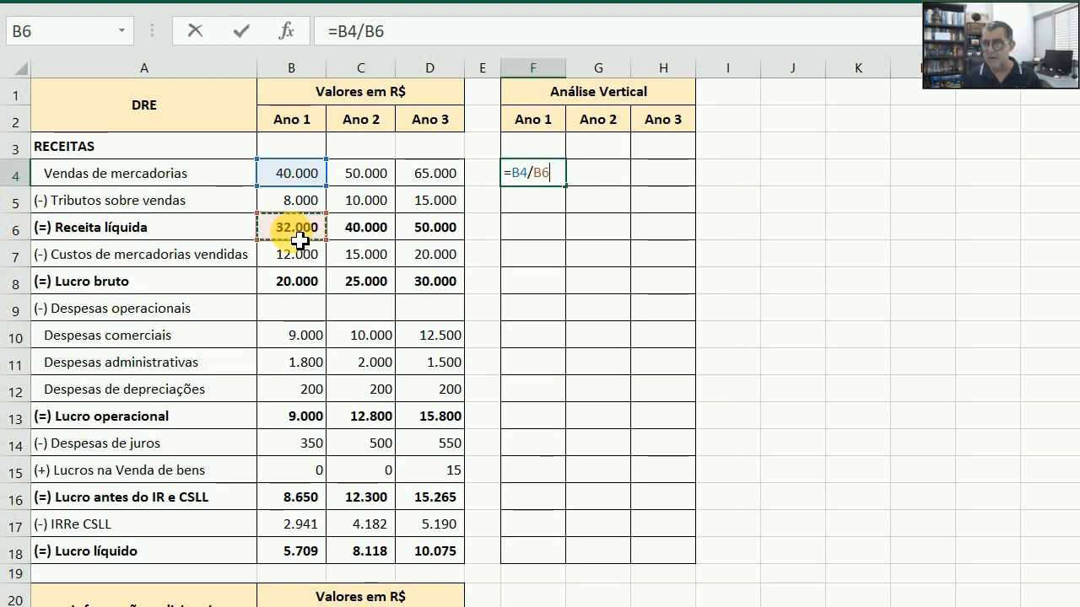
key(F4)
key(F4)
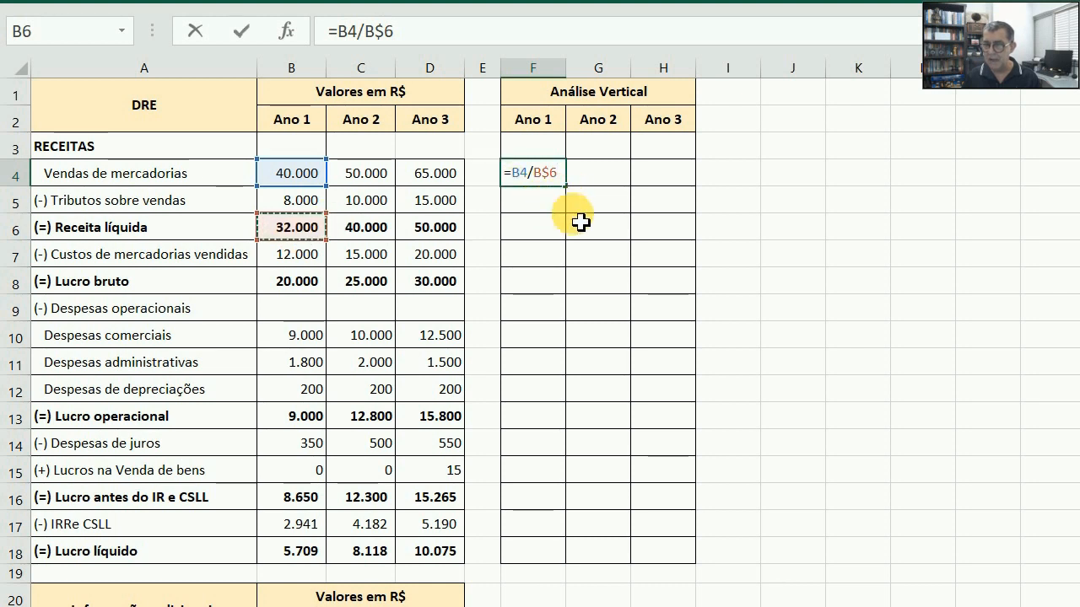
key(Return)
key(Up)
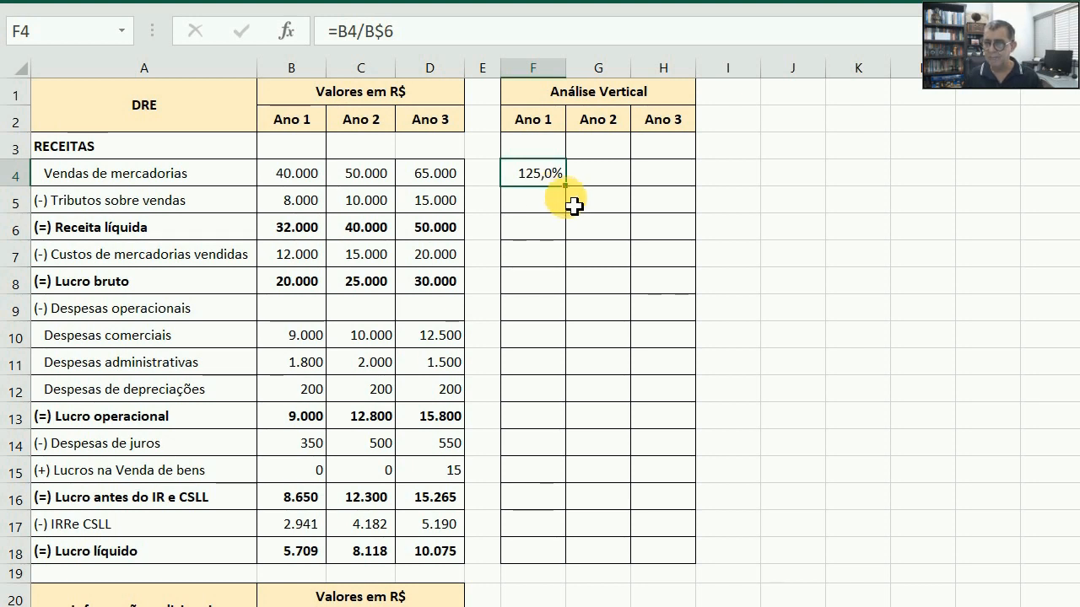
- Fill the F4 formula down to F18 and clear the Despesas operacionais cell F9
drag(569, 189, 566, 571)
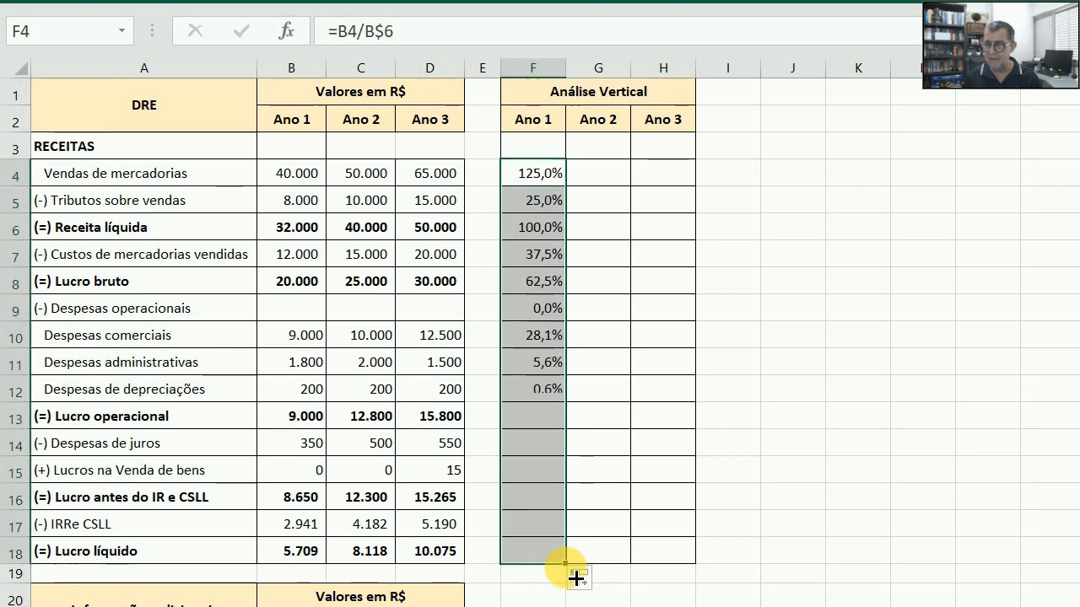
click(535, 317)
key(Delete)
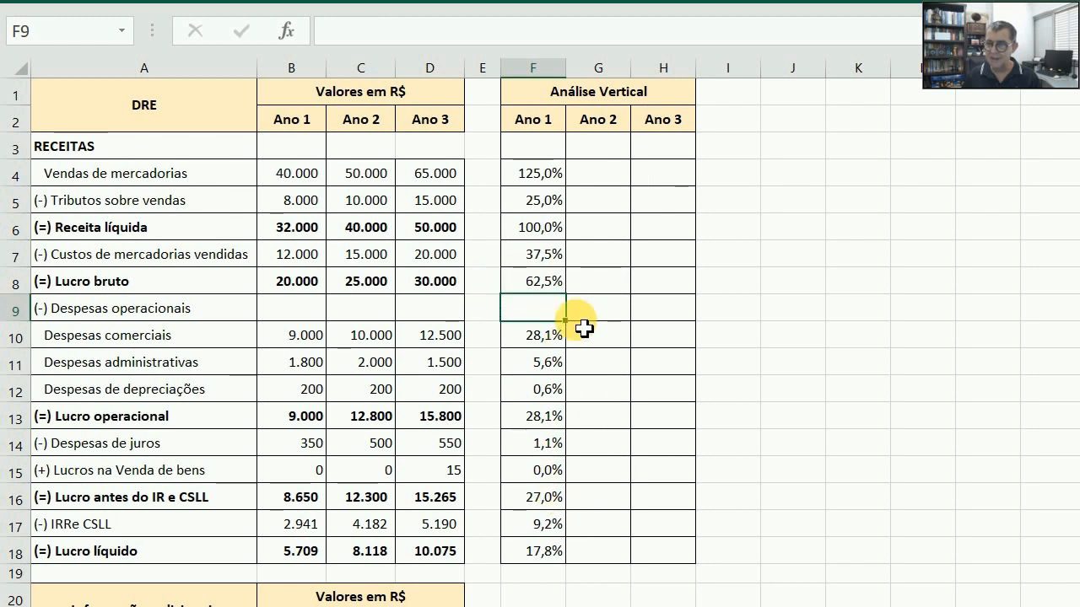
- Bold the Ano 1 Análise Vertical percentages of Receita líquida in F6 and Lucro bruto in F8
click(533, 230)
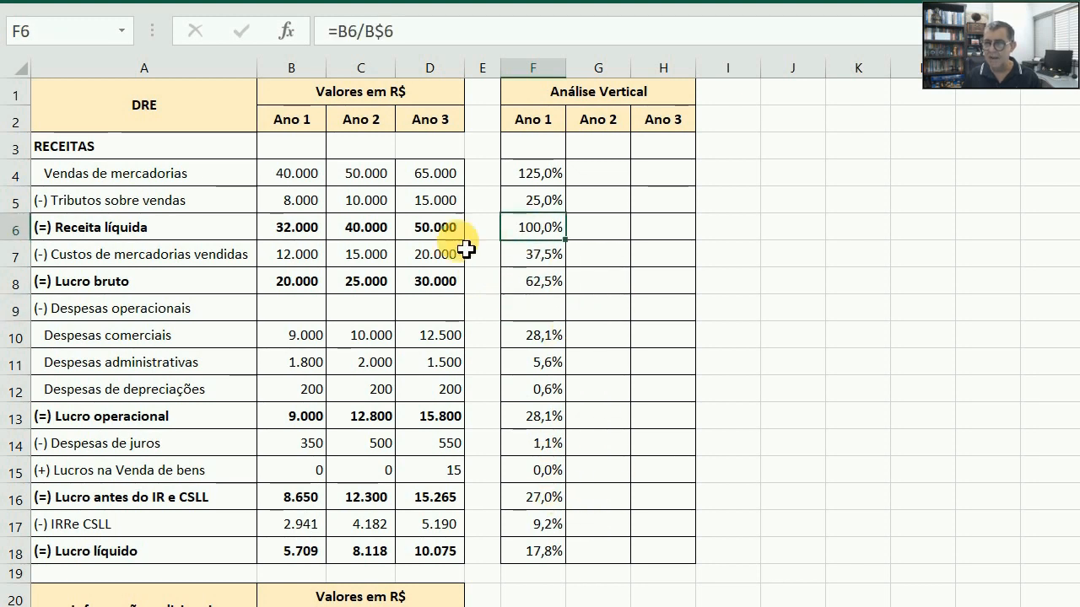
click(139, 9)
click(148, 59)
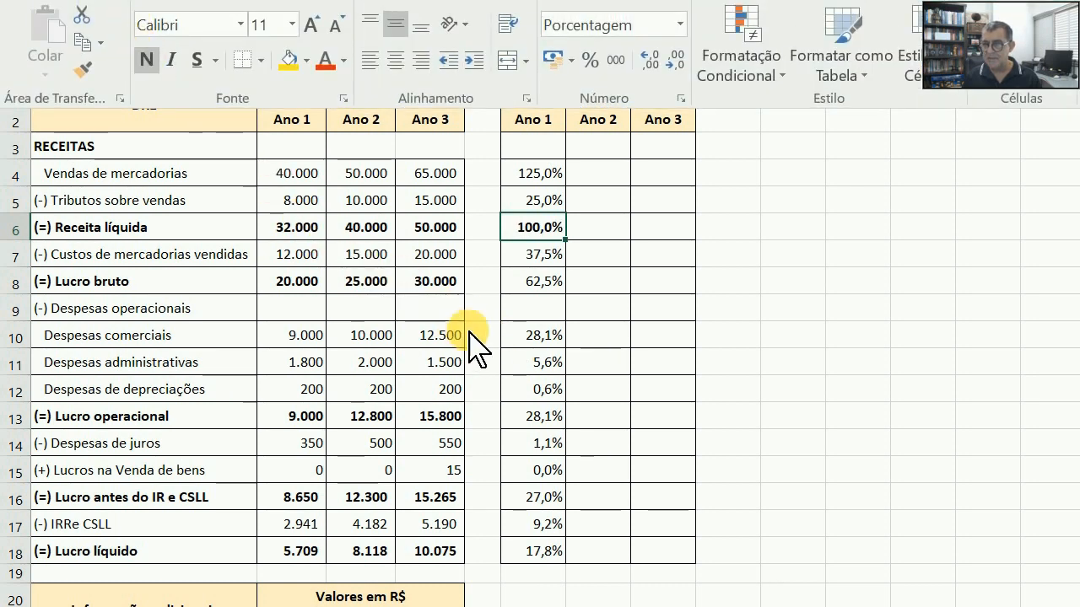
click(536, 280)
click(537, 282)
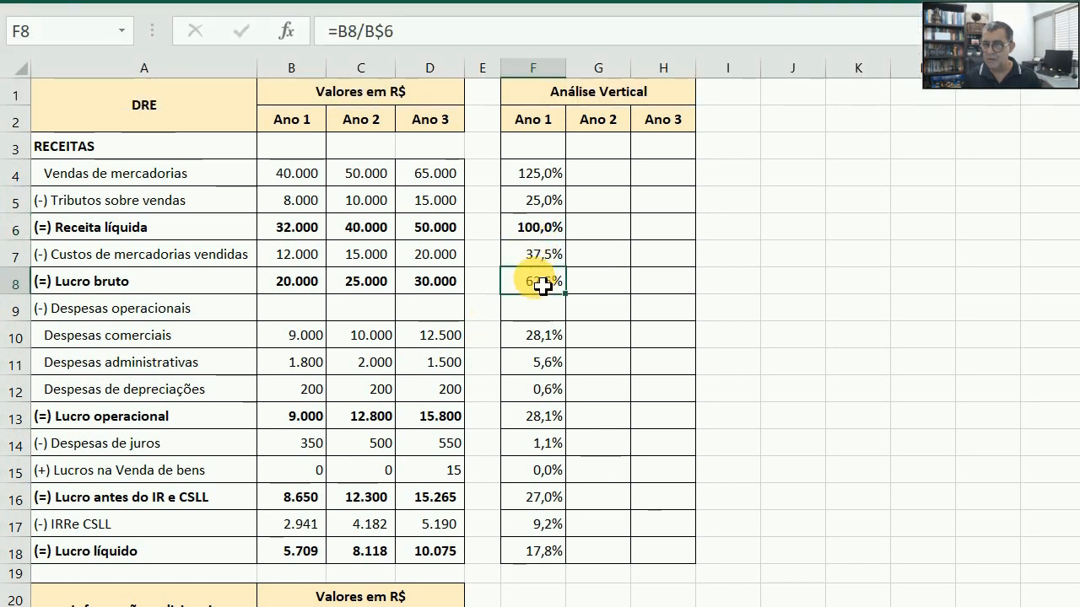
click(151, 8)
click(156, 67)
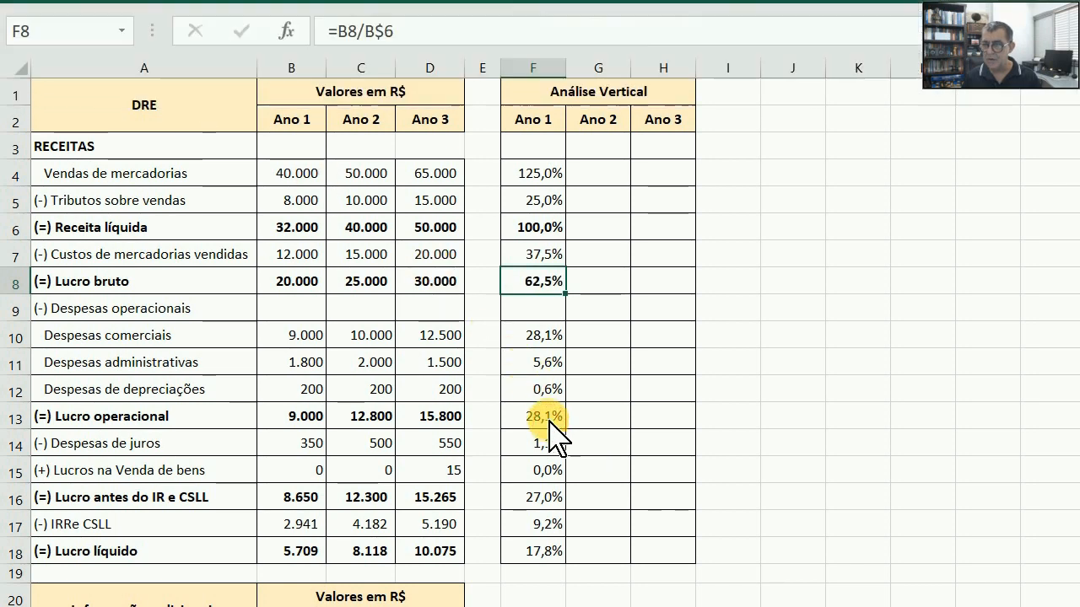
- Bold the Ano 1 Análise Vertical percentages of Lucro operacional in F13, Lucro antes do IR e CSLL in F16 and Lucro líquido in F18
click(546, 417)
click(131, 5)
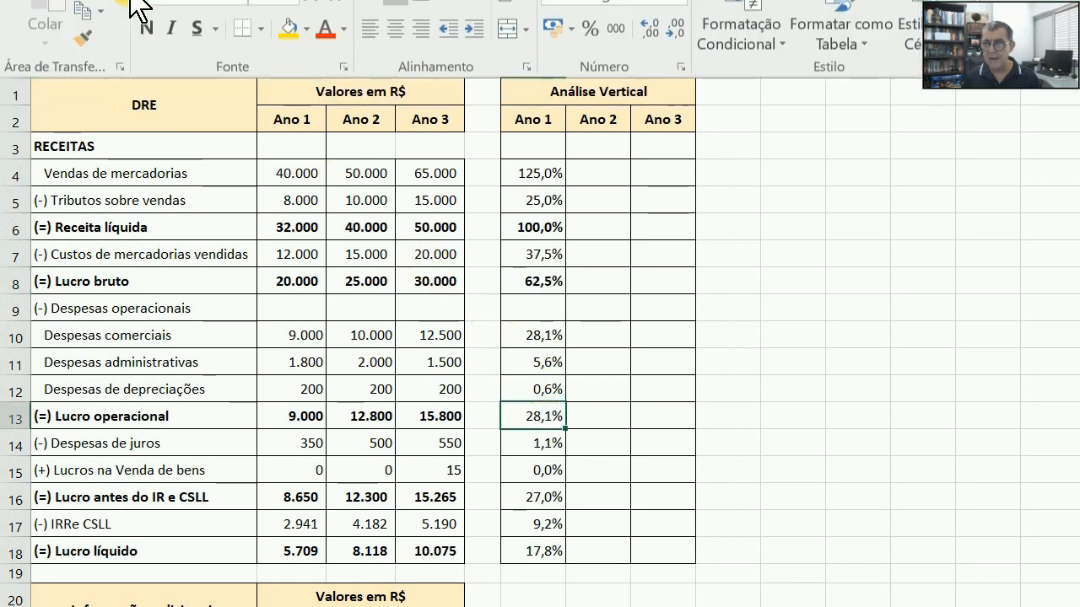
click(151, 61)
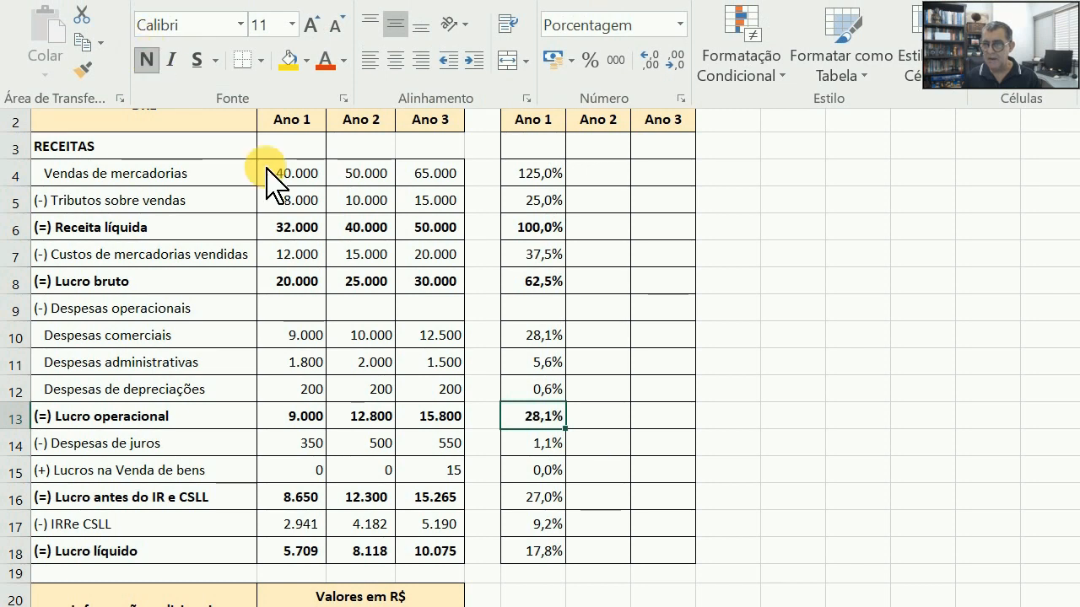
click(526, 491)
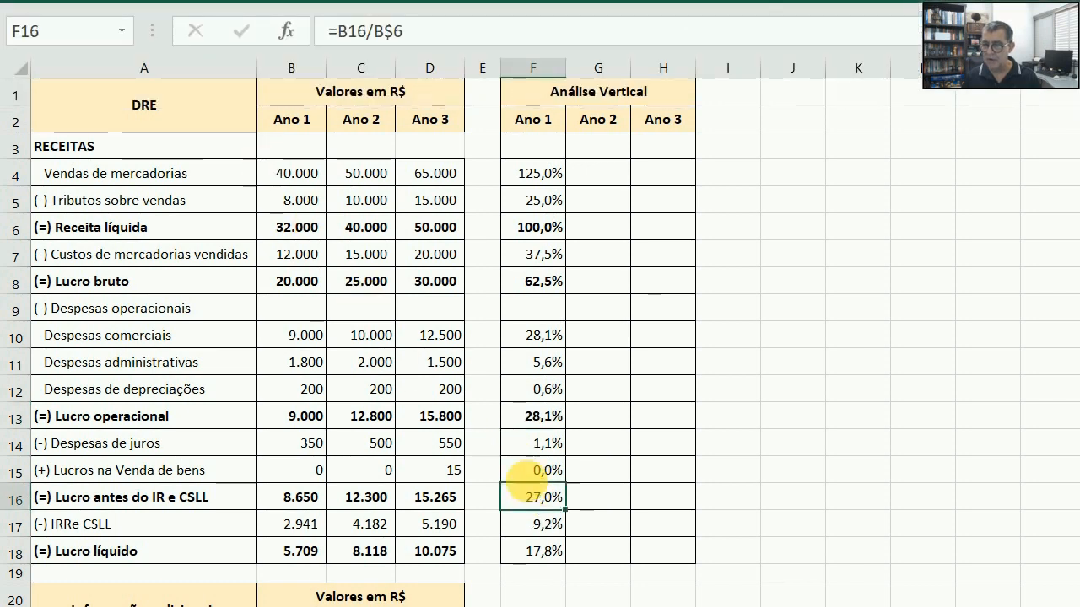
click(147, 5)
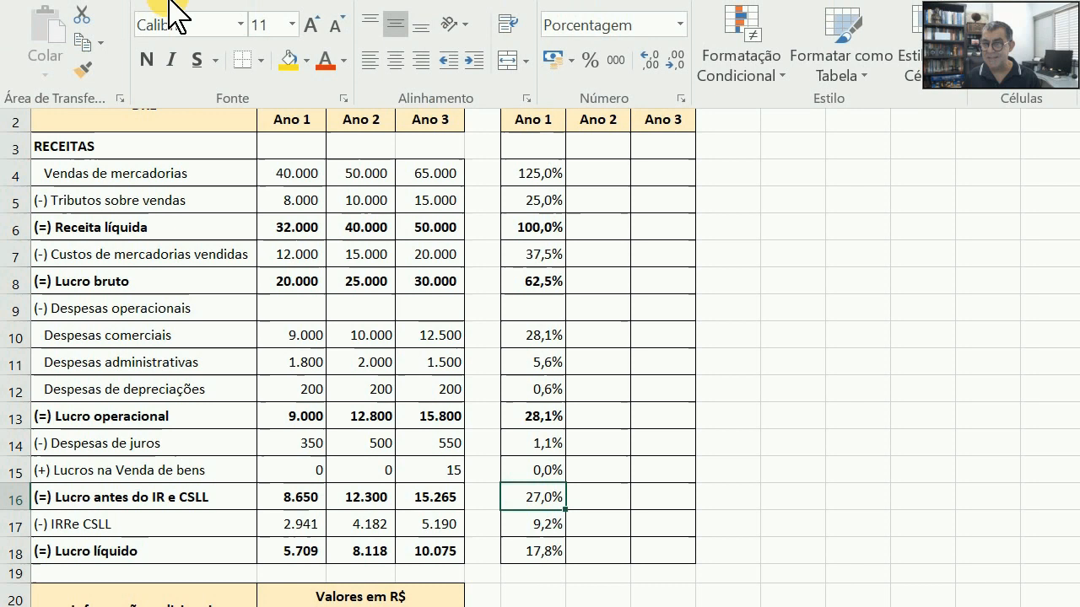
click(151, 59)
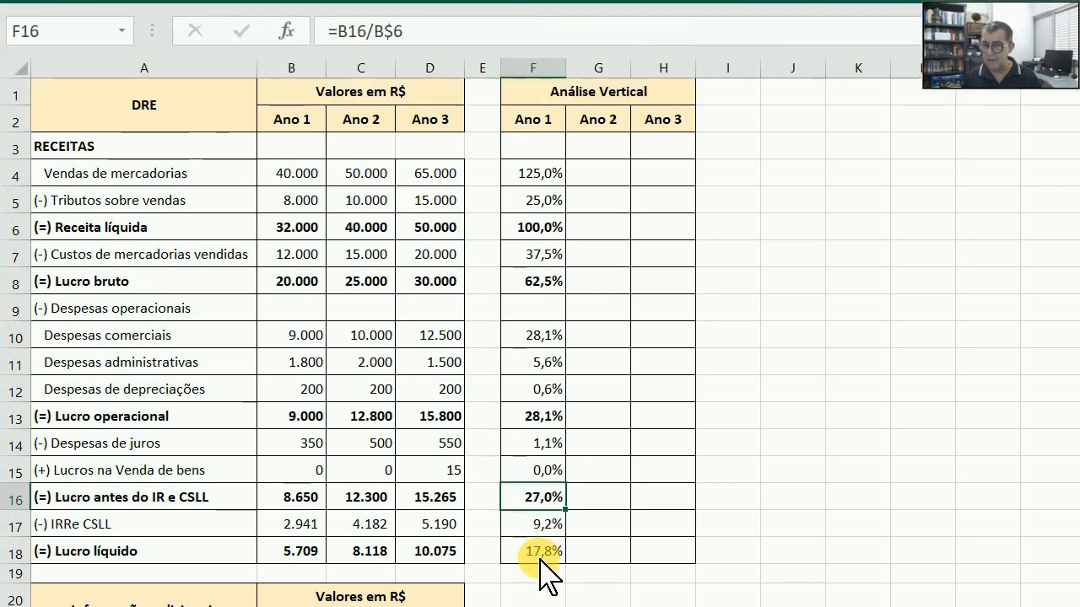
click(548, 559)
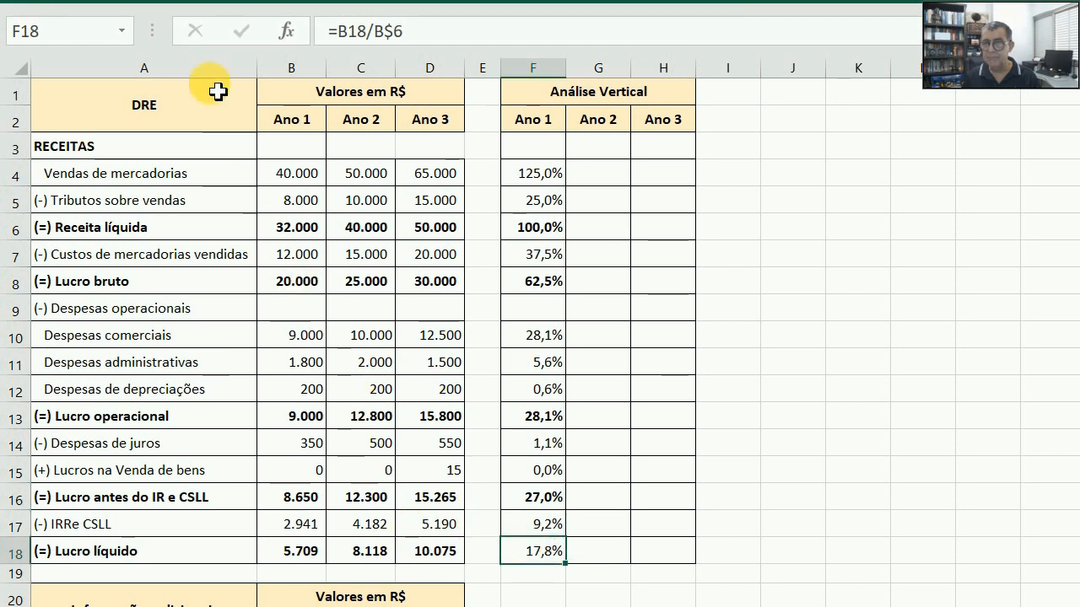
click(135, 7)
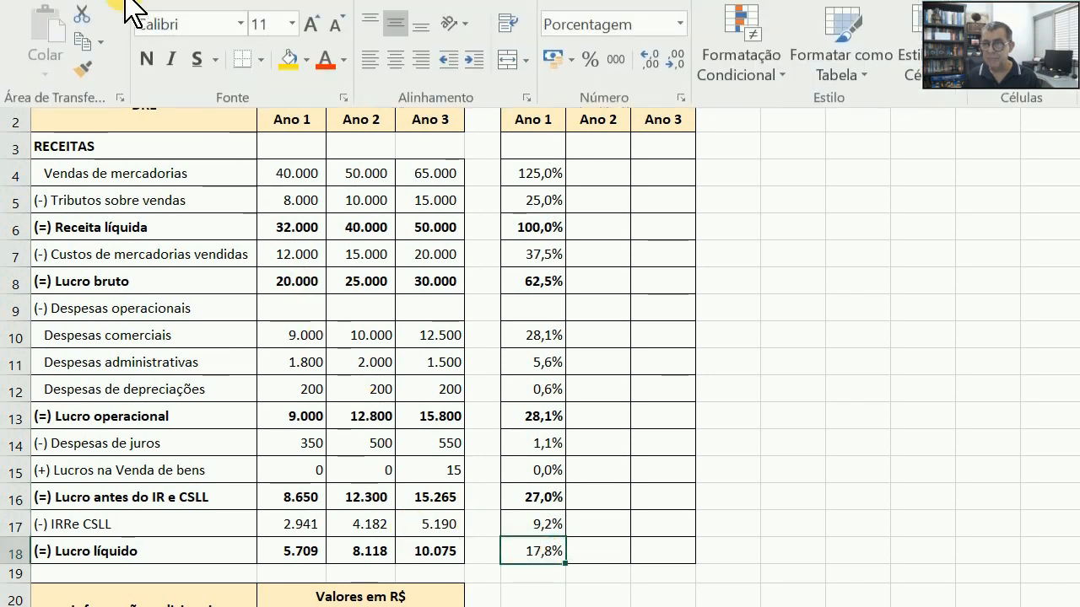
click(152, 59)
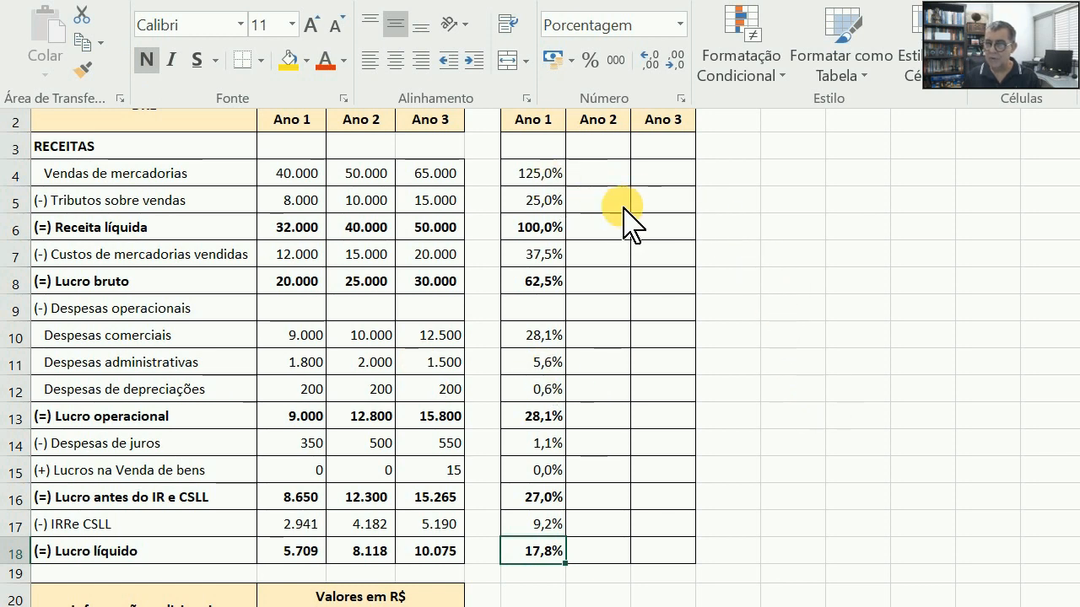
- Fill the Ano 1 Análise Vertical formulas in F4:F18 across to the Ano 2 and Ano 3 columns and check the copied formula in H4
click(538, 177)
click(543, 174)
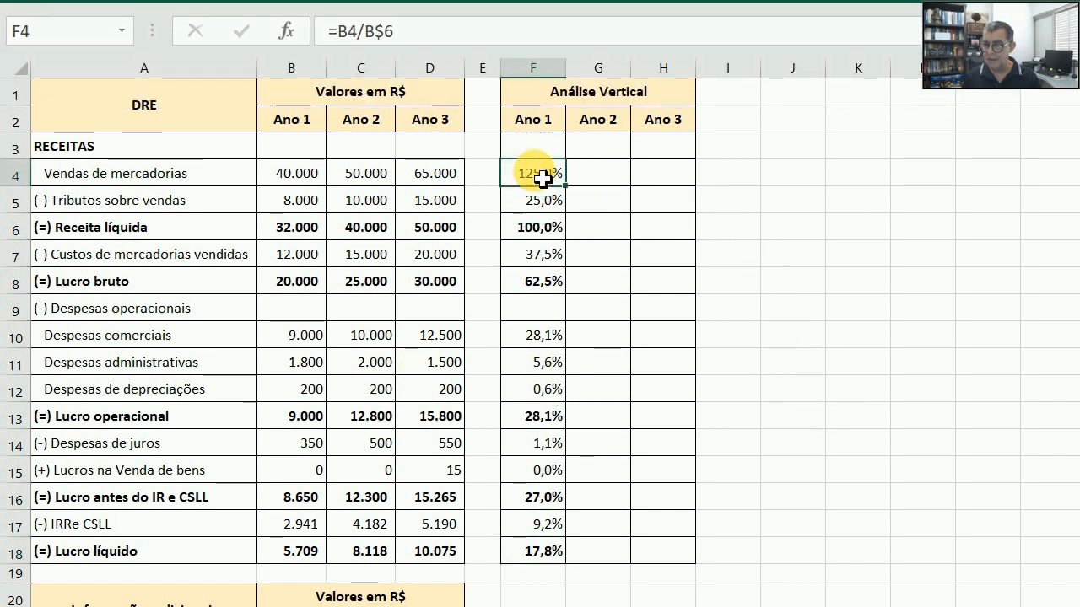
drag(548, 202, 728, 386)
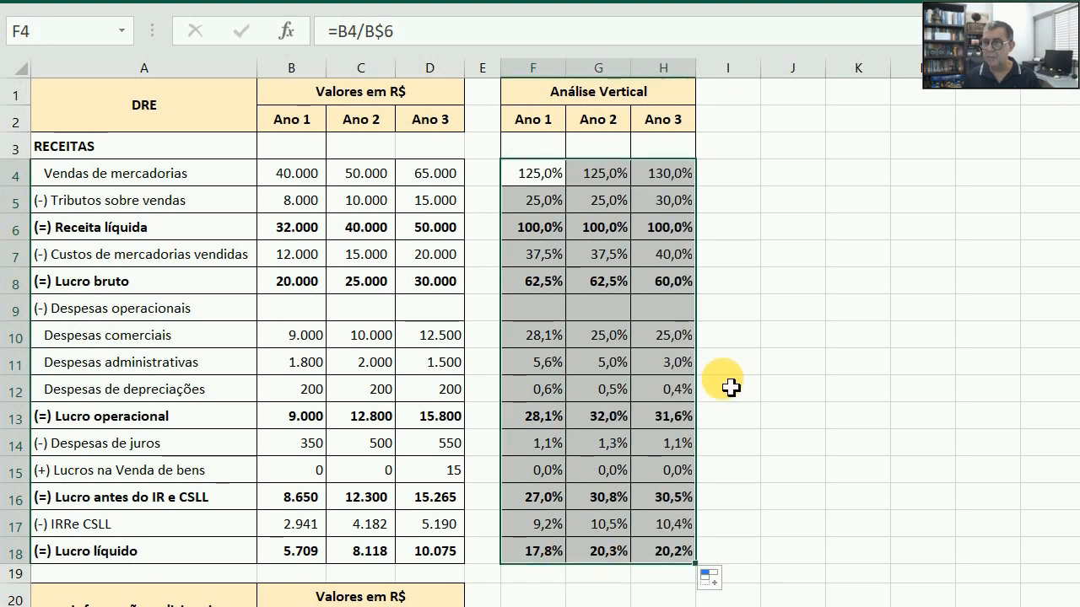
key(Left)
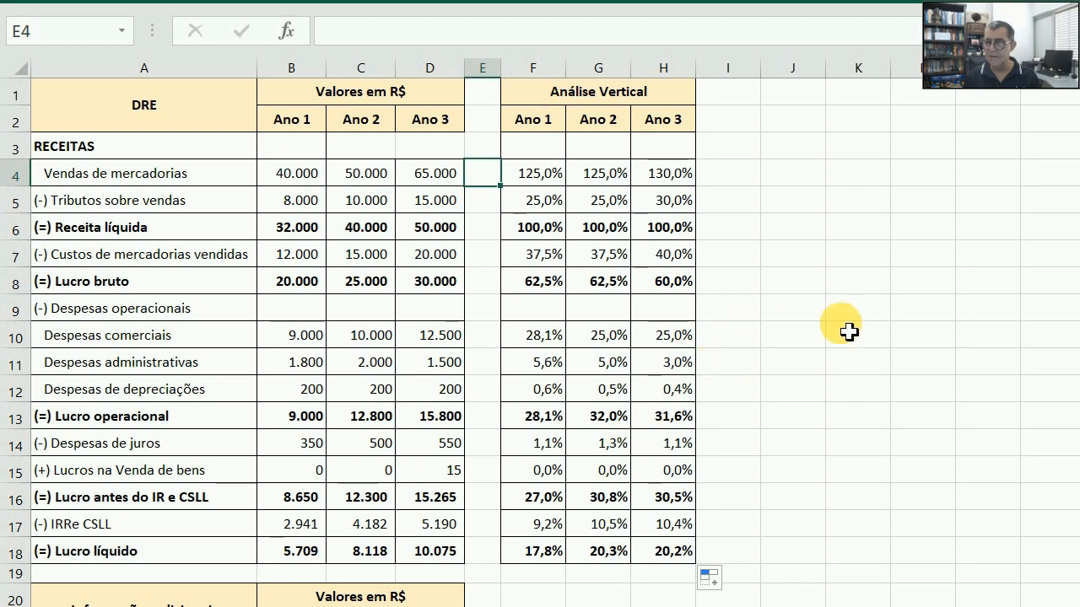
key(Right)
key(Right)
key(Right)
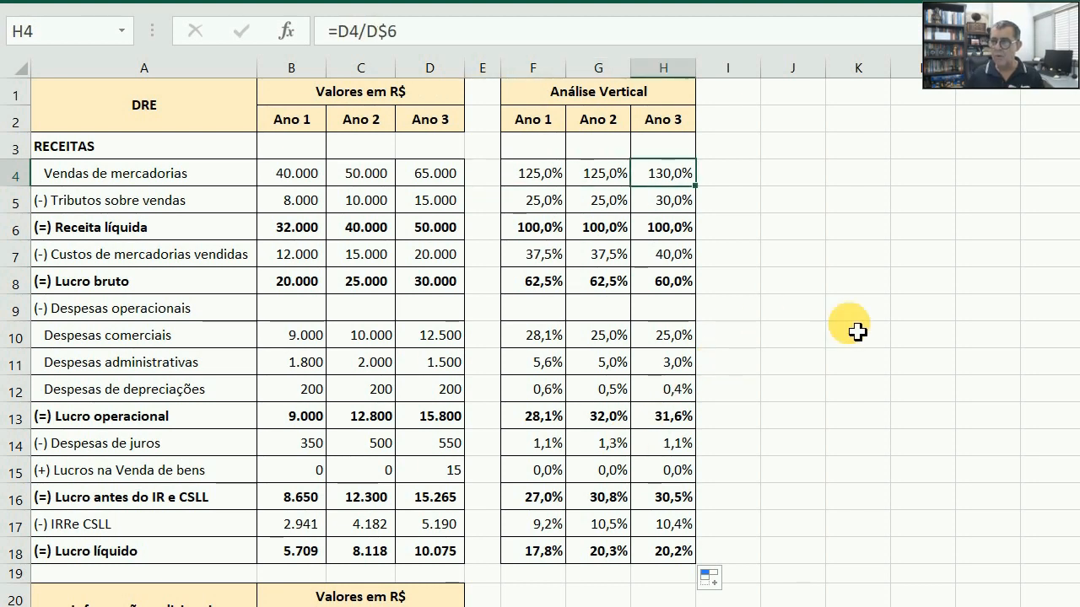